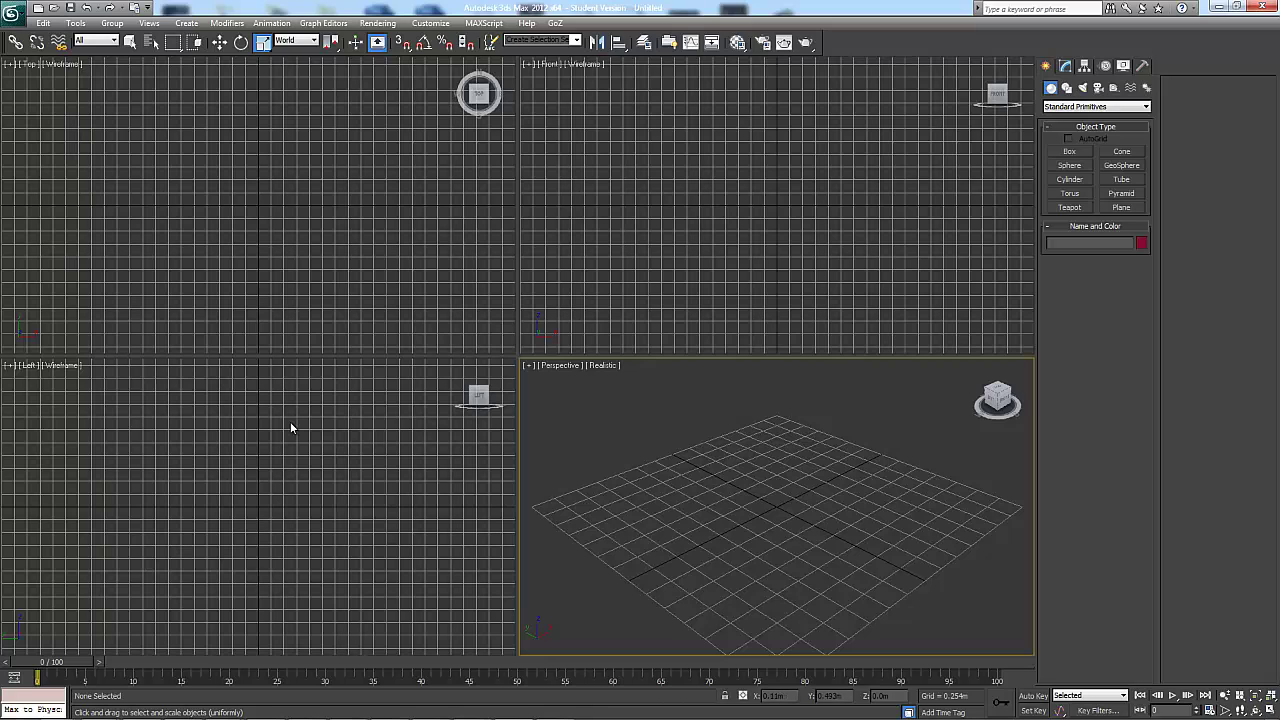
Step: Maximize the Perspective view and create a box about 0.65 m long, 0.69 m wide and 0.47 m high on the grid
{"action": "key", "text": "alt+w"}
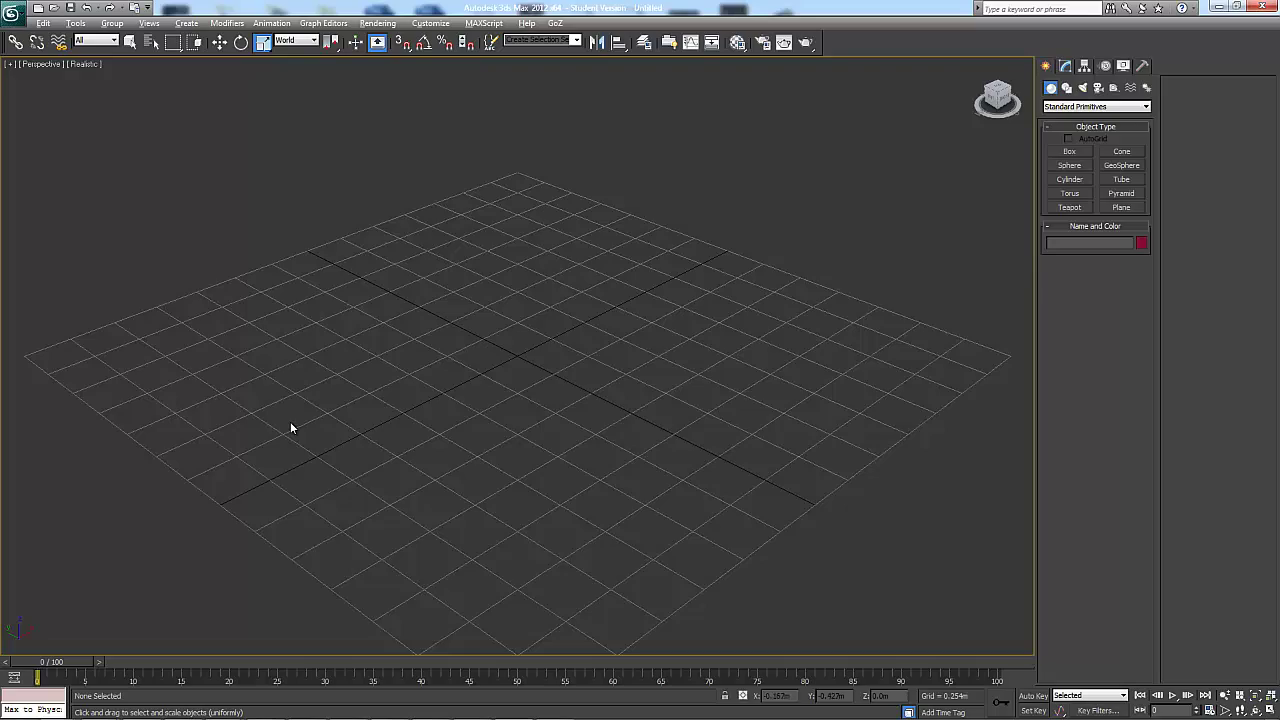
{"action": "middle_click_drag", "start_coordinate": [292, 428], "coordinate": [291, 428], "text": "alt"}
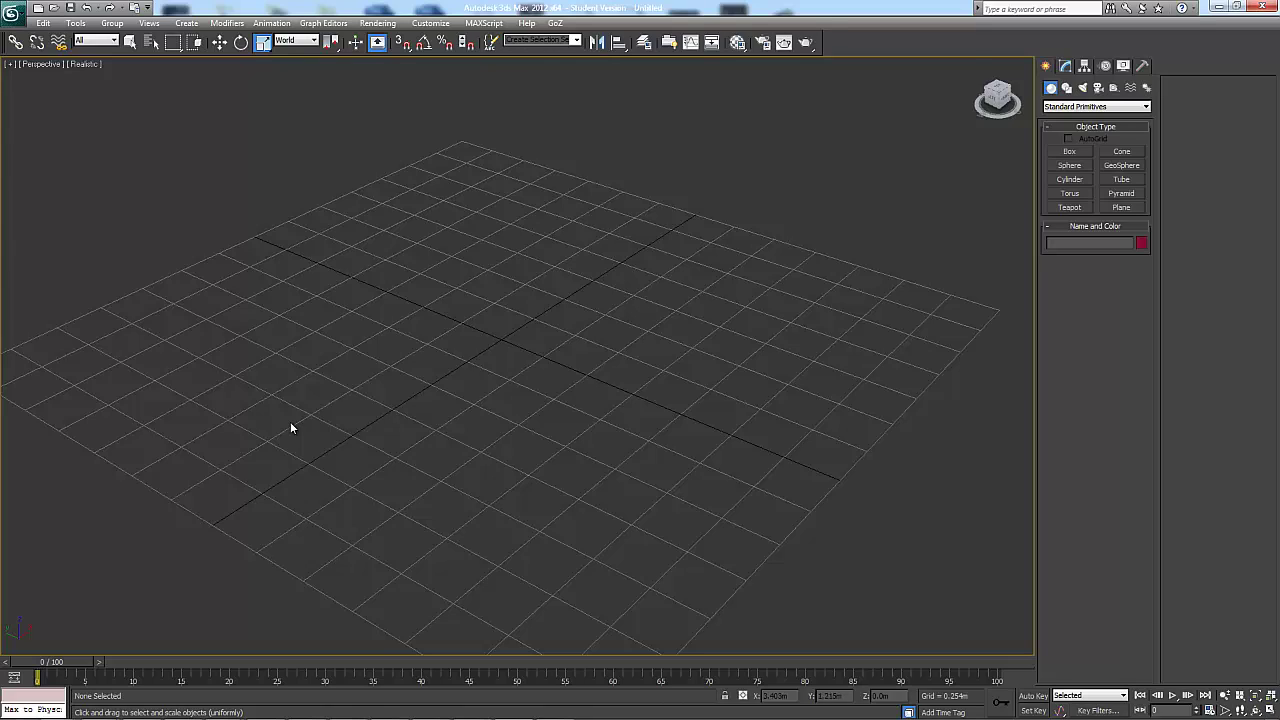
{"action": "left_click", "coordinate": [1065, 66]}
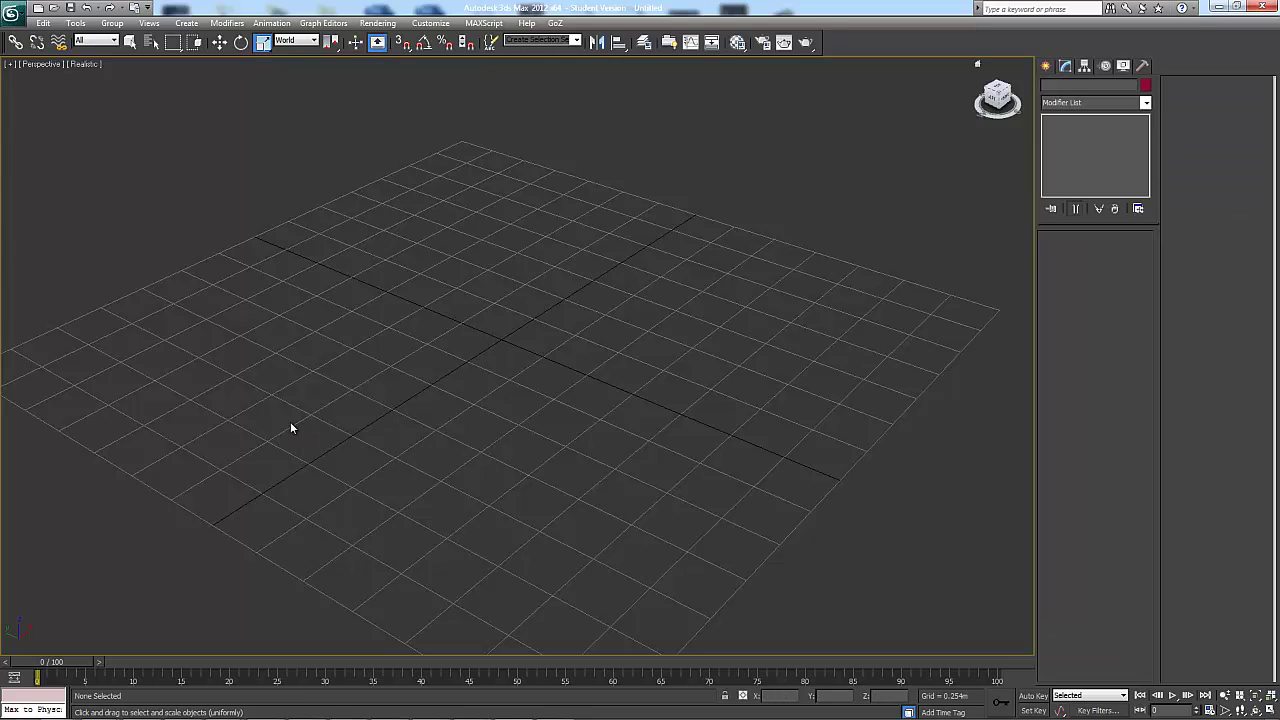
{"action": "left_click", "coordinate": [1046, 66]}
{"action": "left_click", "coordinate": [1069, 151]}
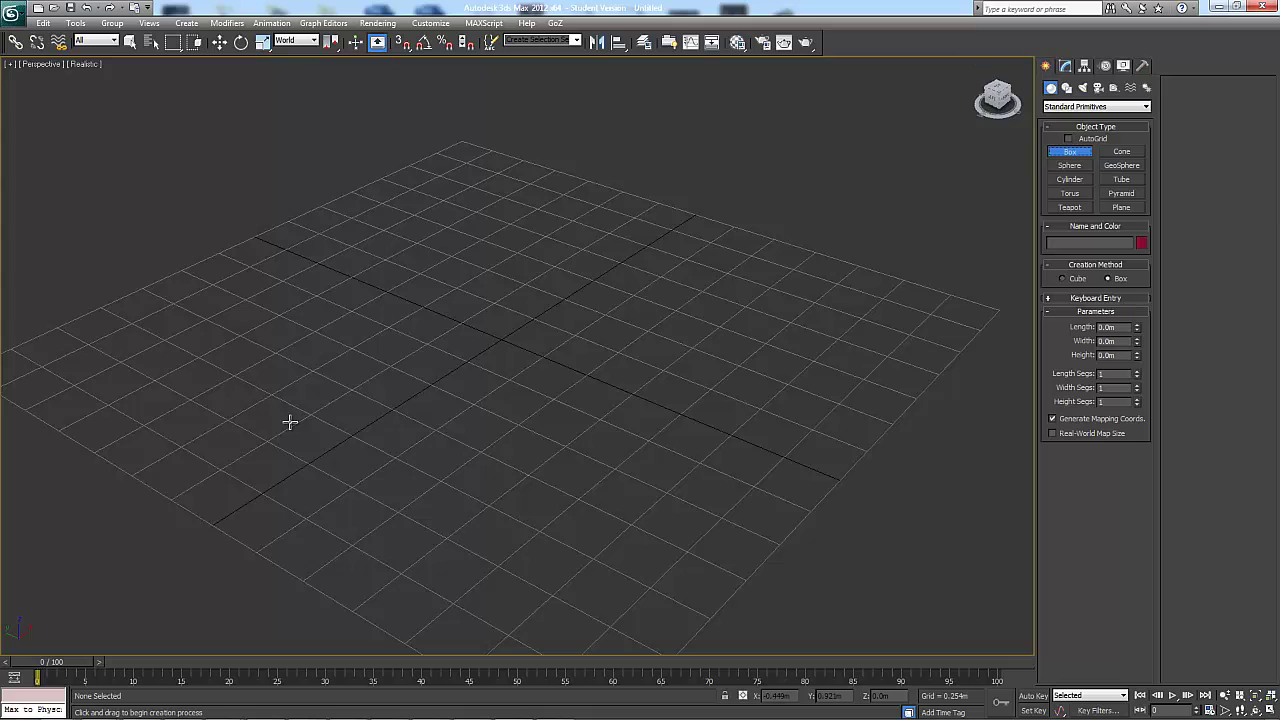
{"action": "mouse_move", "coordinate": [245, 317]}
{"action": "left_mouse_down"}
{"action": "mouse_move", "coordinate": [403, 340]}
{"action": "mouse_move", "coordinate": [435, 304]}
{"action": "left_mouse_up"}
{"action": "left_click", "coordinate": [433, 220]}
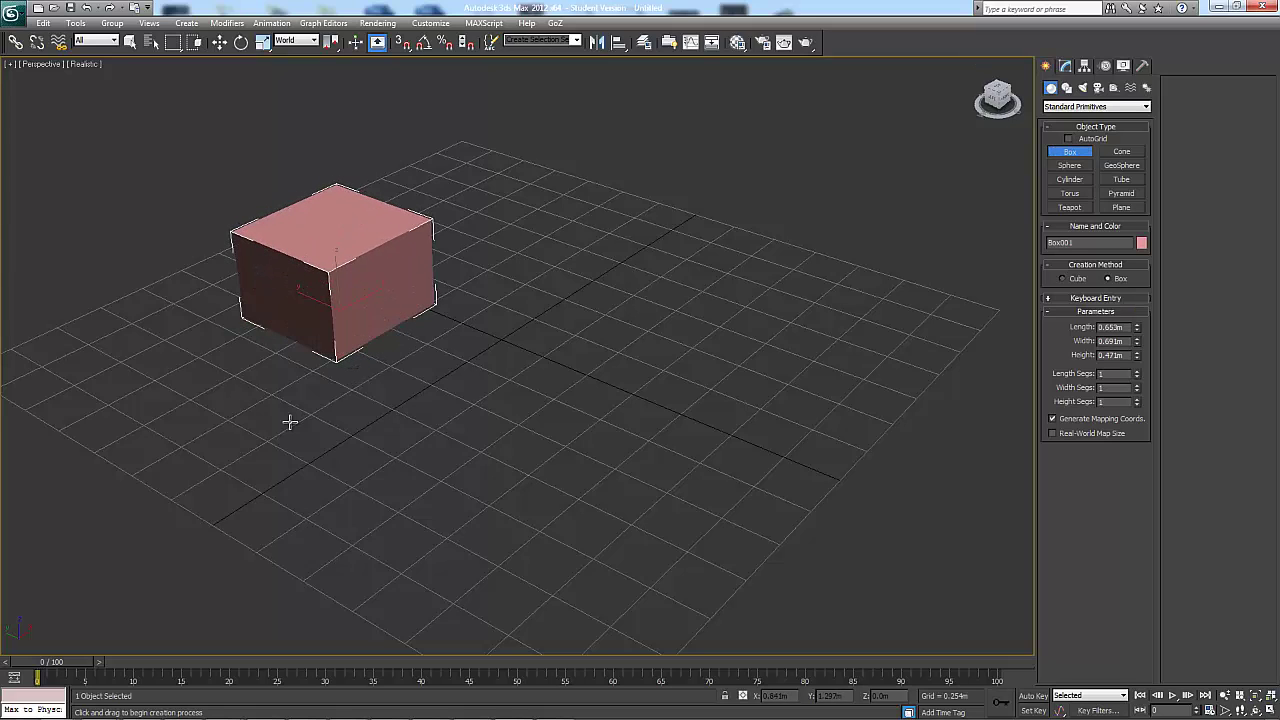
Step: Create three more boxes across the grid, with bases about 0.62 × 0.90 m, 0.41 × 0.74 m and 0.32 × 1.34 m
{"action": "mouse_move", "coordinate": [537, 230]}
{"action": "left_mouse_down"}
{"action": "mouse_move", "coordinate": [571, 263]}
{"action": "mouse_move", "coordinate": [686, 204]}
{"action": "mouse_move", "coordinate": [717, 205]}
{"action": "left_mouse_up"}
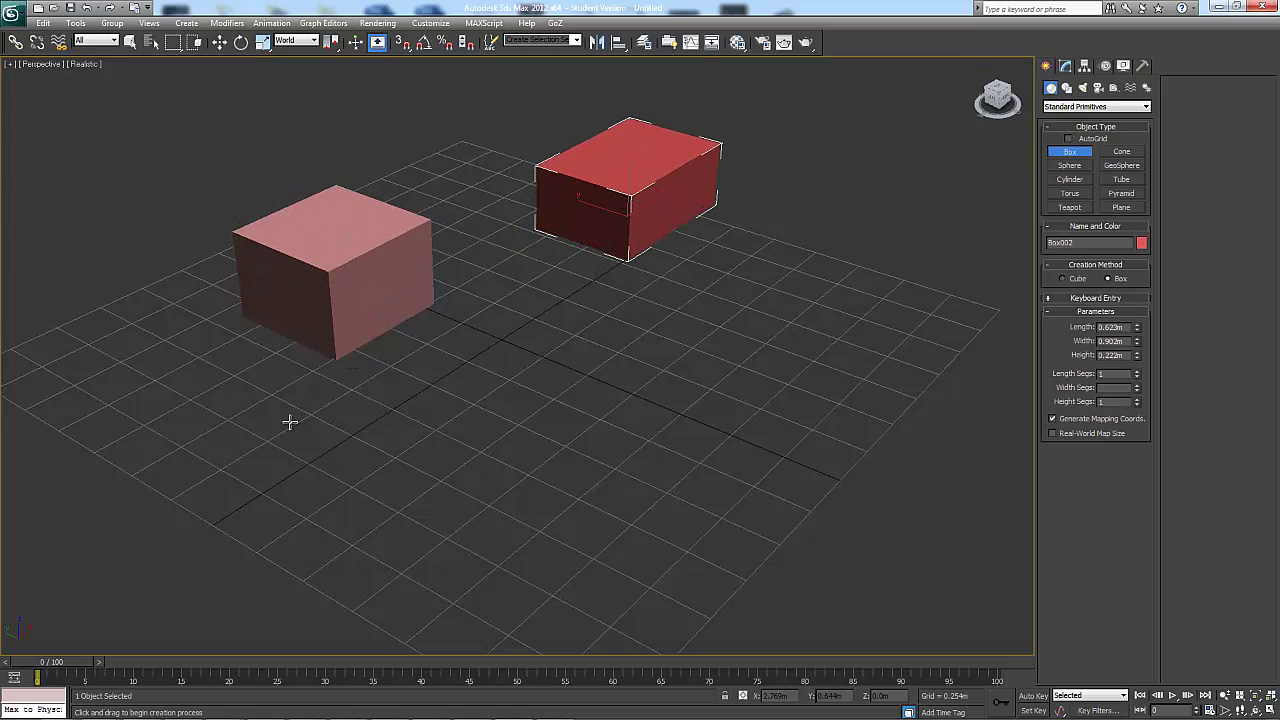
{"action": "mouse_move", "coordinate": [419, 474]}
{"action": "left_mouse_down"}
{"action": "mouse_move", "coordinate": [455, 490]}
{"action": "mouse_move", "coordinate": [607, 428]}
{"action": "left_mouse_up"}
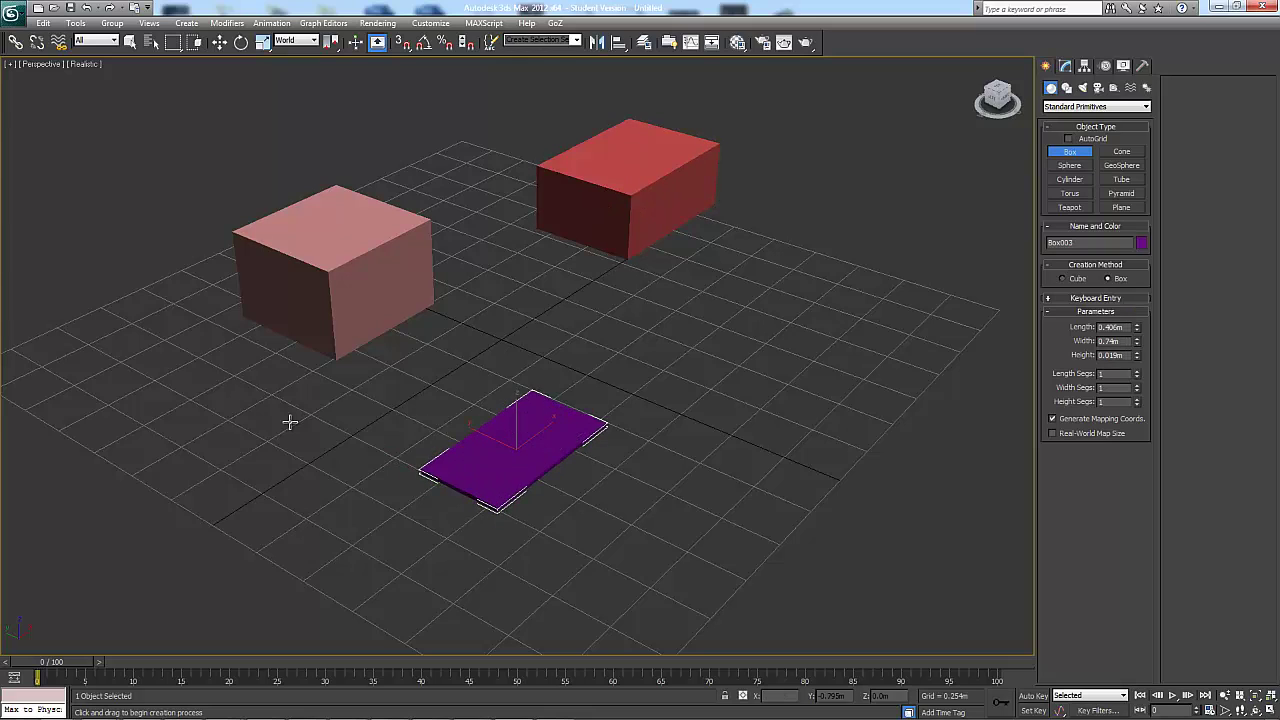
{"action": "mouse_move", "coordinate": [773, 338]}
{"action": "left_mouse_down"}
{"action": "mouse_move", "coordinate": [914, 314]}
{"action": "mouse_move", "coordinate": [950, 255]}
{"action": "left_mouse_up"}
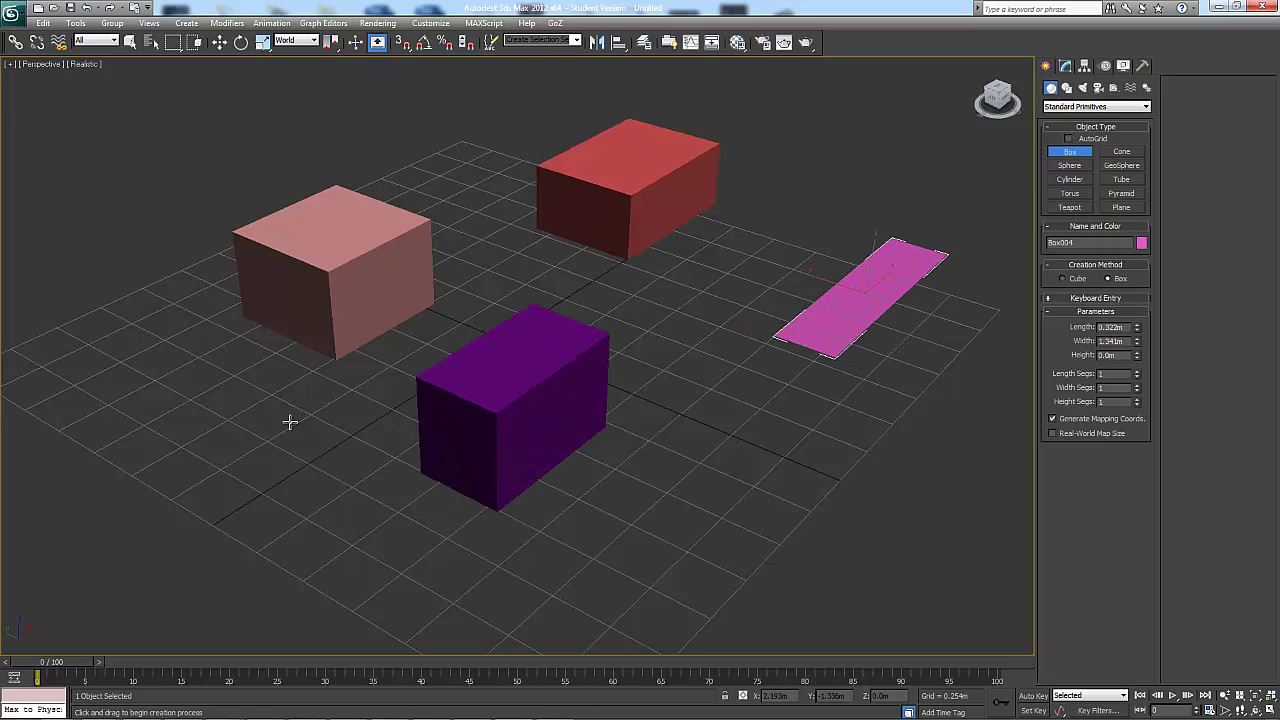
{"action": "left_click", "coordinate": [965, 175]}
{"action": "mouse_move", "coordinate": [289, 422]}
{"action": "middle_mouse_down", "text": "alt"}
{"action": "mouse_move", "coordinate": [245, 345]}
{"action": "mouse_move", "coordinate": [300, 440]}
{"action": "mouse_move", "coordinate": [255, 412]}
{"action": "middle_mouse_up", "text": "alt"}
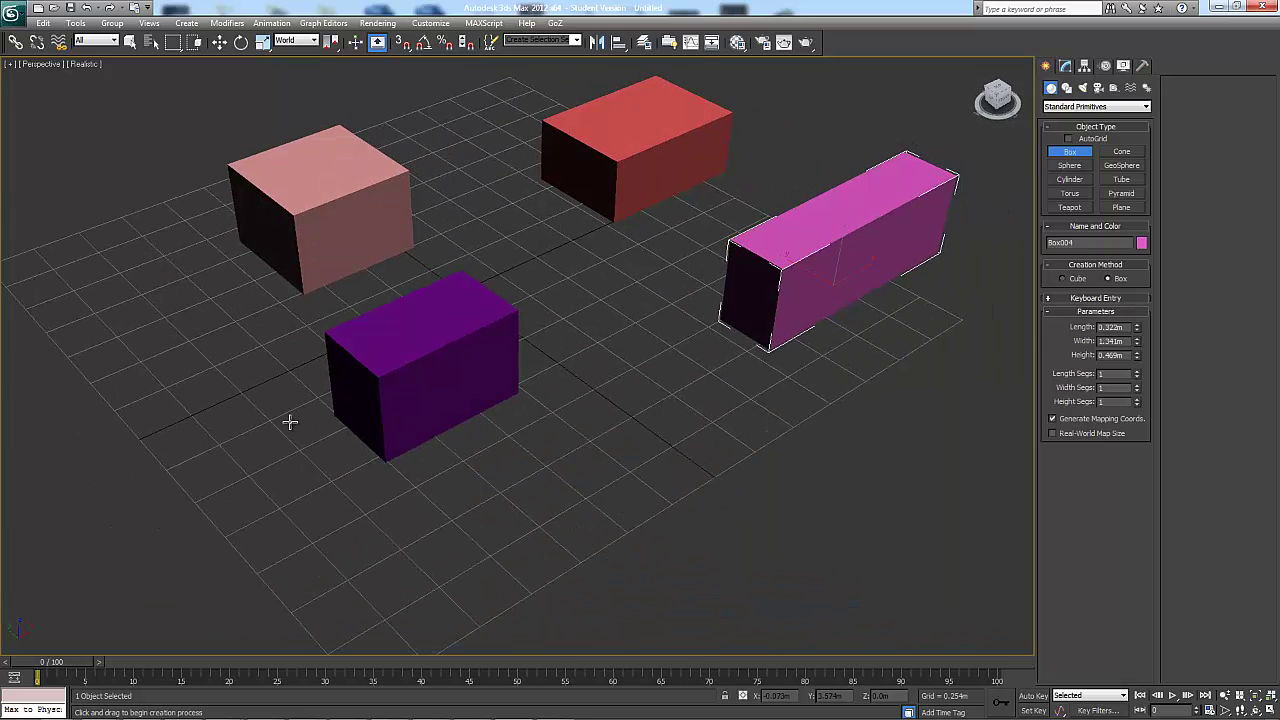
Step: Activate the Select Object tool and select each of the four boxes individually, finishing with the magenta box
{"action": "left_click", "coordinate": [130, 42]}
{"action": "left_click", "coordinate": [325, 205]}
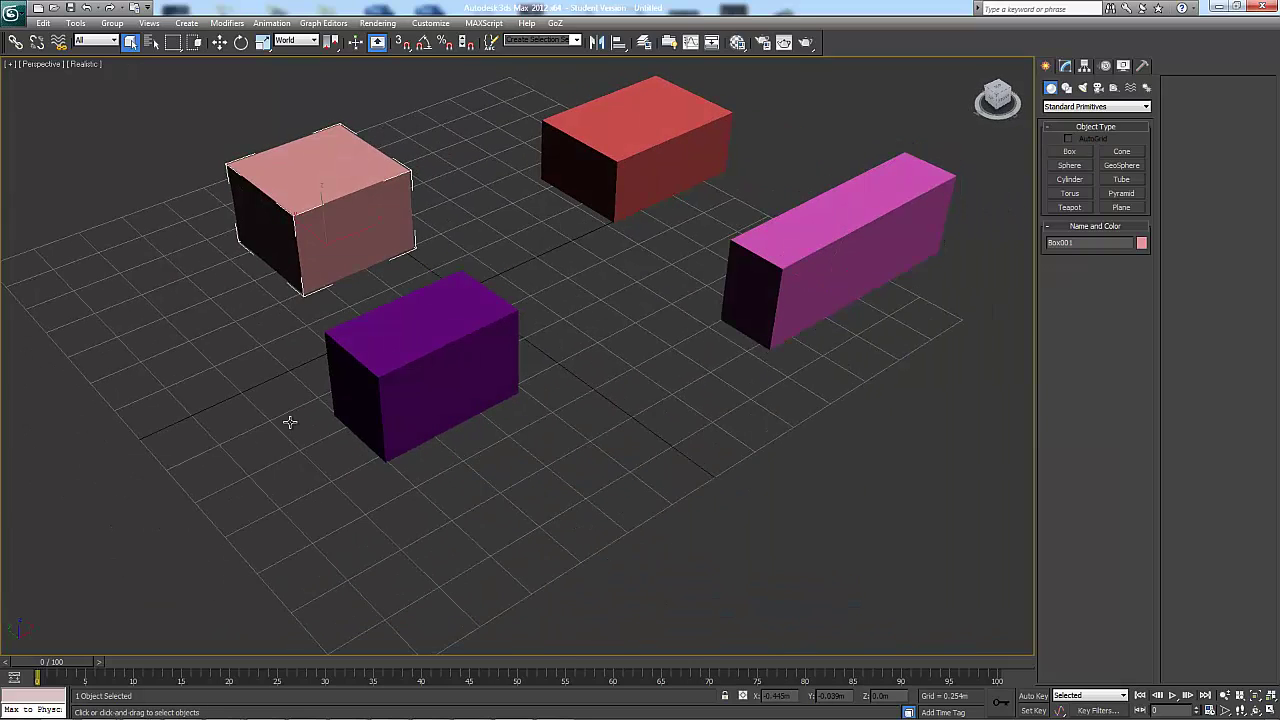
{"action": "left_click", "coordinate": [420, 365]}
{"action": "left_click", "coordinate": [840, 250]}
{"action": "left_click", "coordinate": [640, 150]}
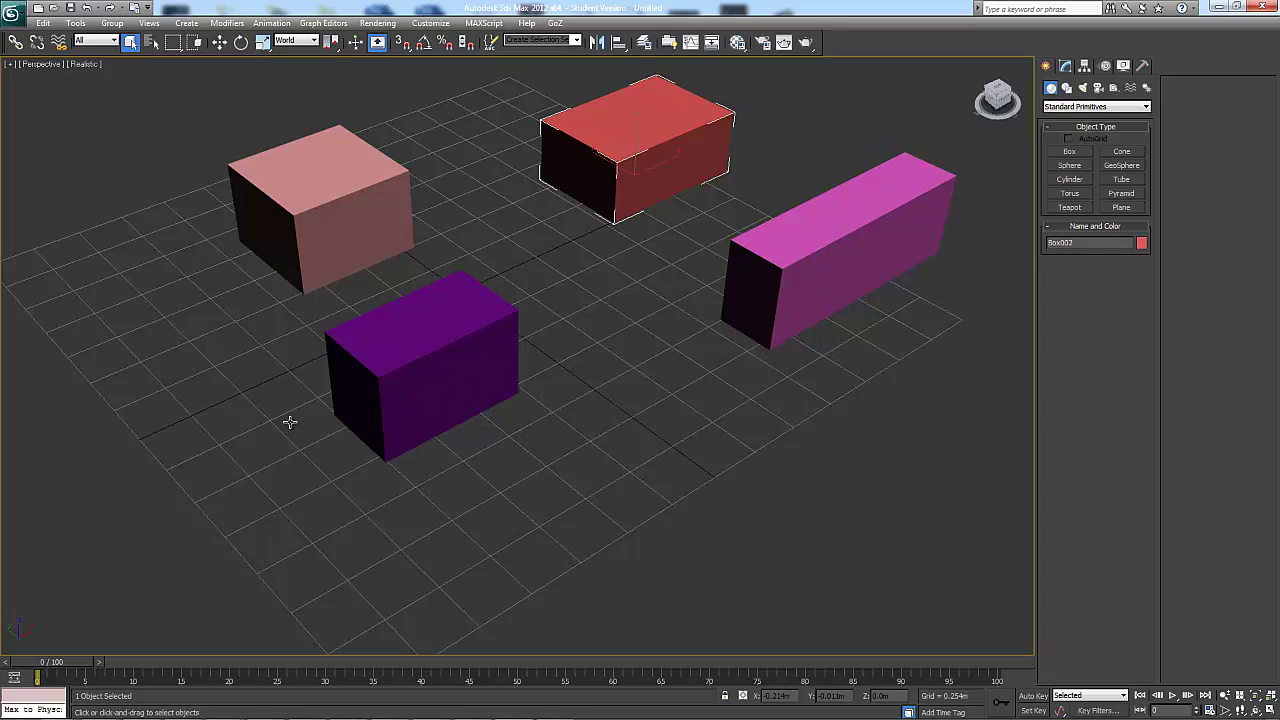
{"action": "left_click", "coordinate": [420, 365]}
{"action": "left_click", "coordinate": [320, 205]}
{"action": "left_click", "coordinate": [640, 150]}
{"action": "left_click", "coordinate": [840, 250]}
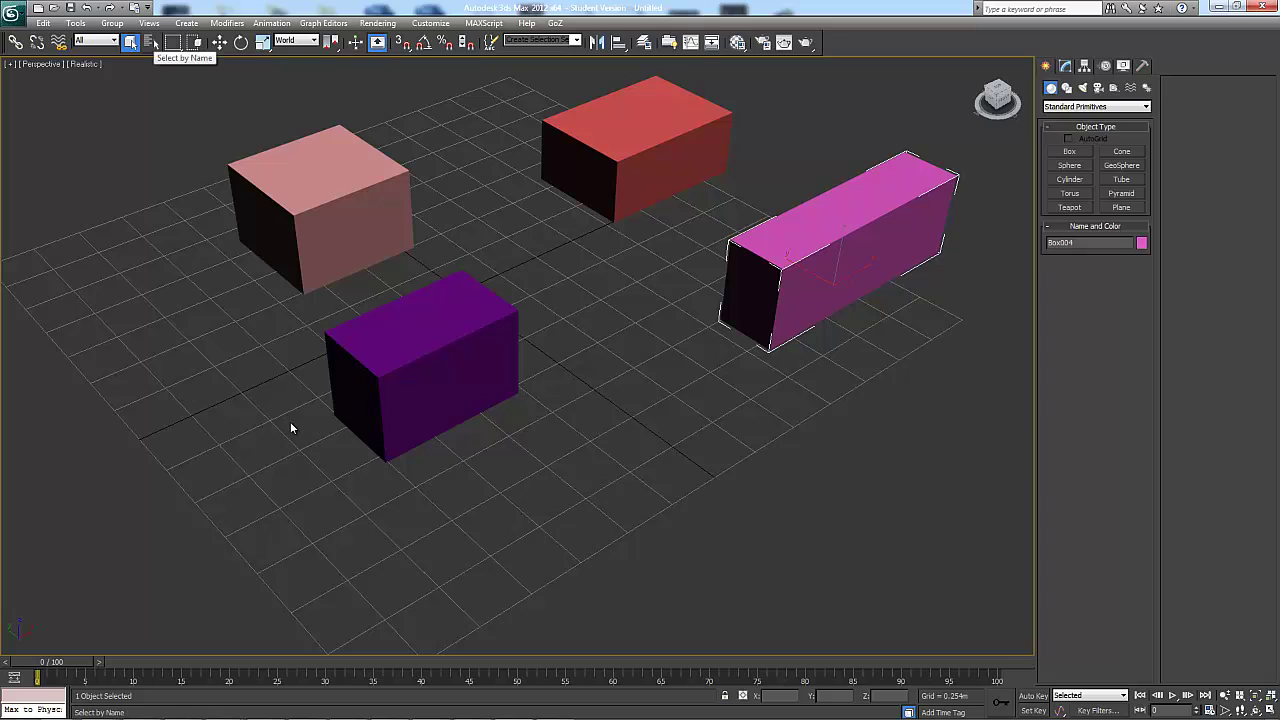
Step: Select Box001 and Box003 by name from the list of scene objects
{"action": "left_click", "coordinate": [151, 42]}
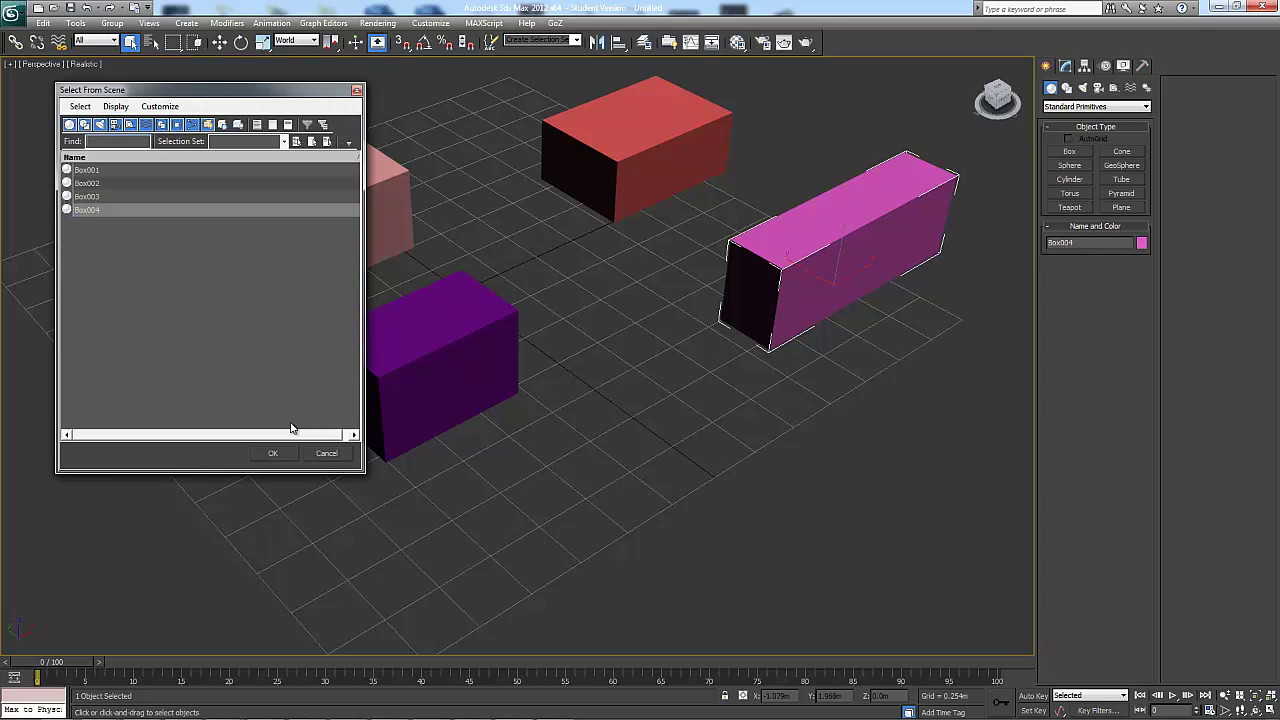
{"action": "key", "text": "ctrl+i"}
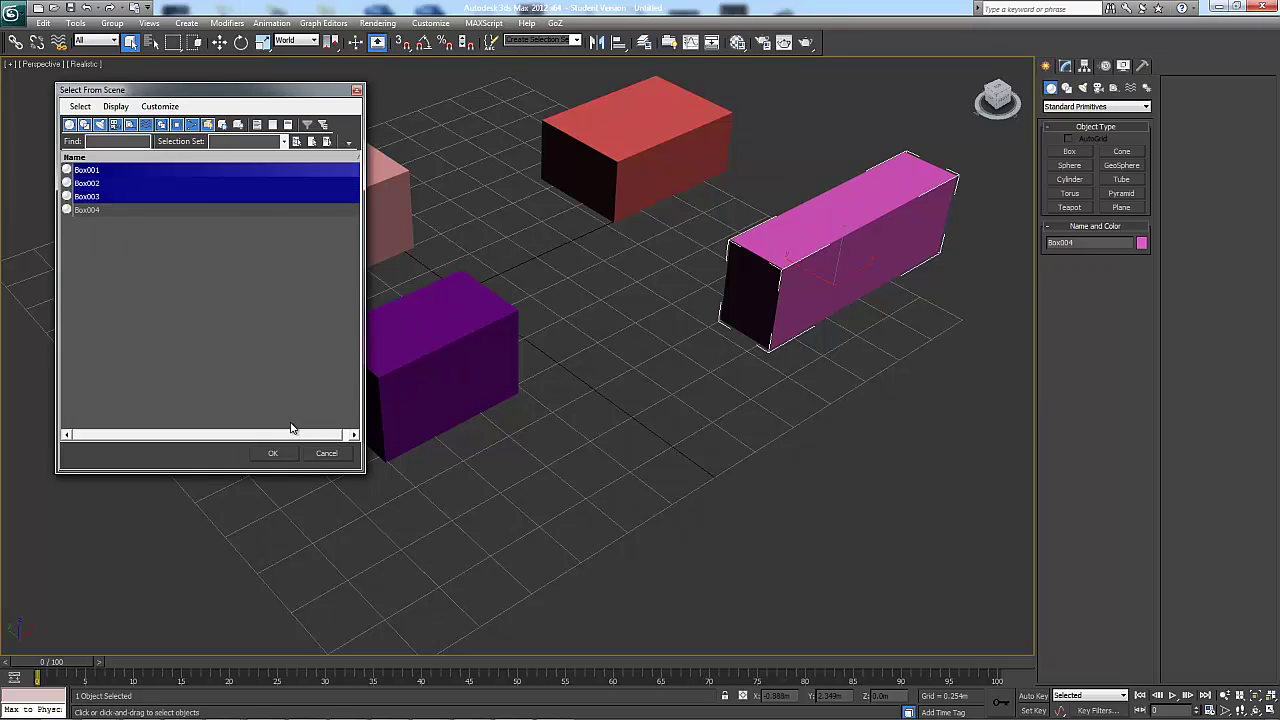
{"action": "left_click", "coordinate": [90, 197]}
{"action": "left_click", "coordinate": [87, 170], "text": "ctrl"}
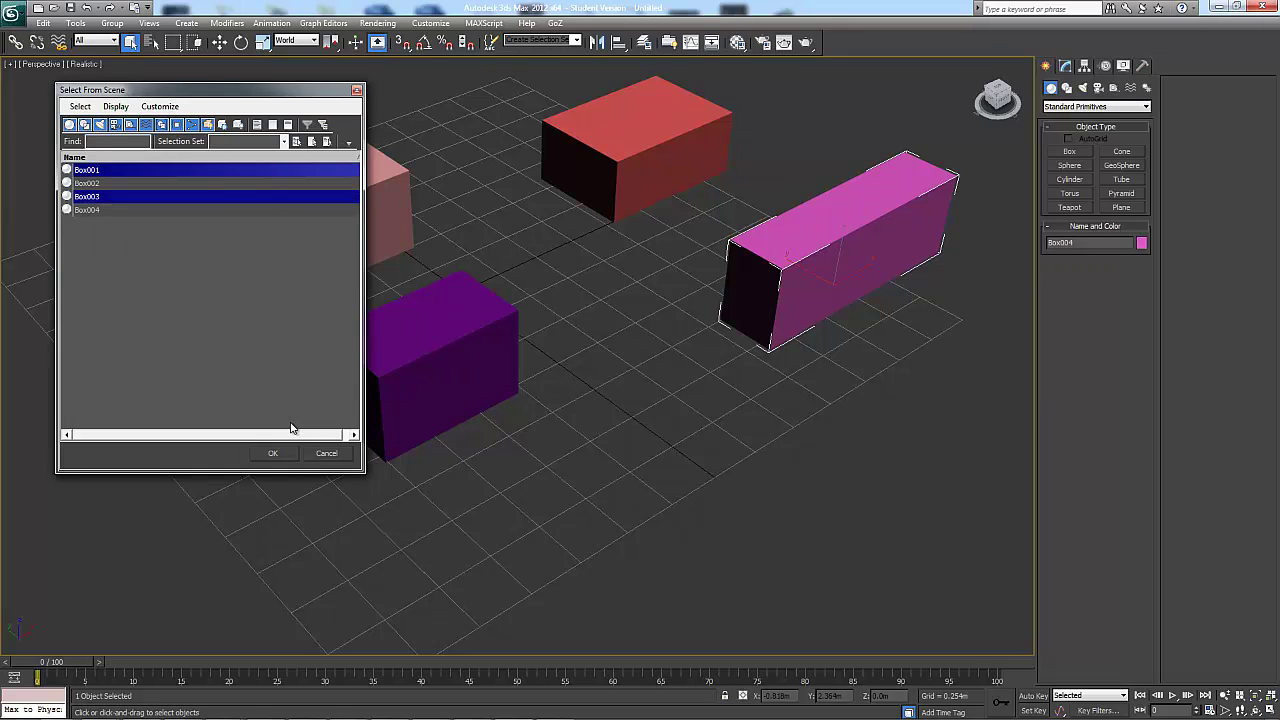
{"action": "left_click", "coordinate": [273, 454]}
{"action": "middle_click_drag", "start_coordinate": [292, 428], "coordinate": [292, 428], "text": "alt"}
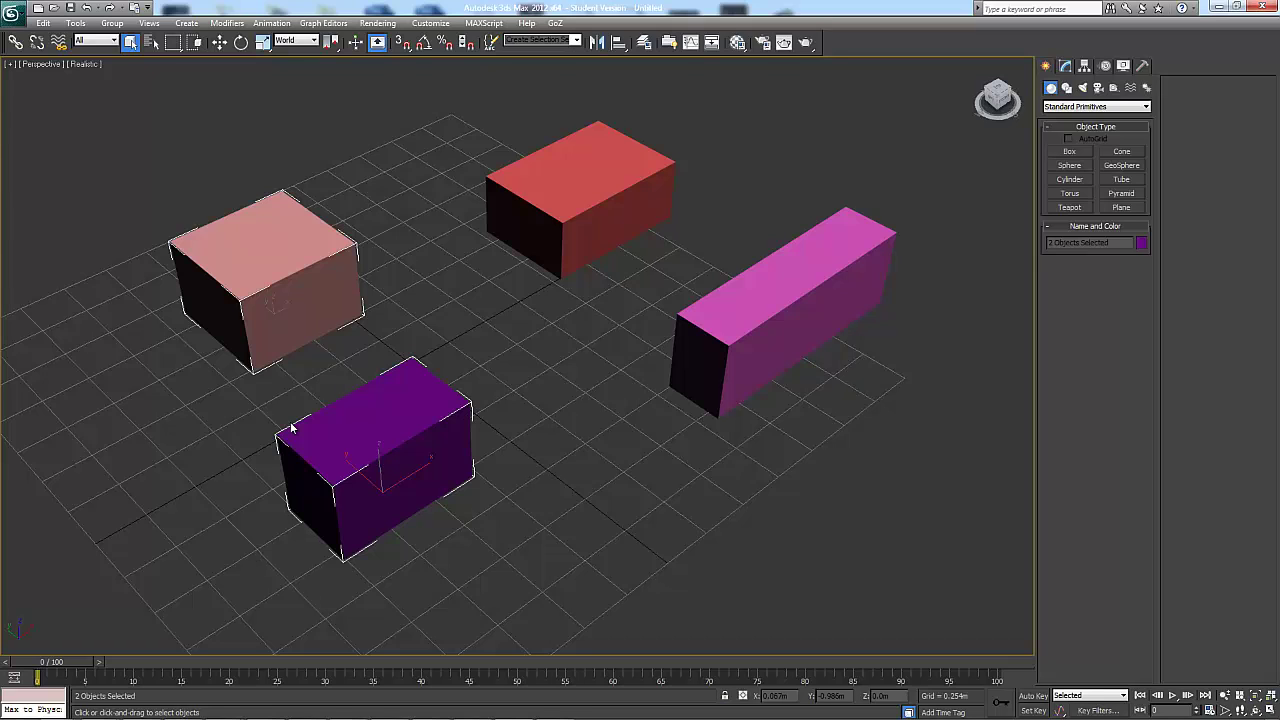
{"action": "middle_click_drag", "start_coordinate": [292, 428], "coordinate": [290, 424], "text": "alt"}
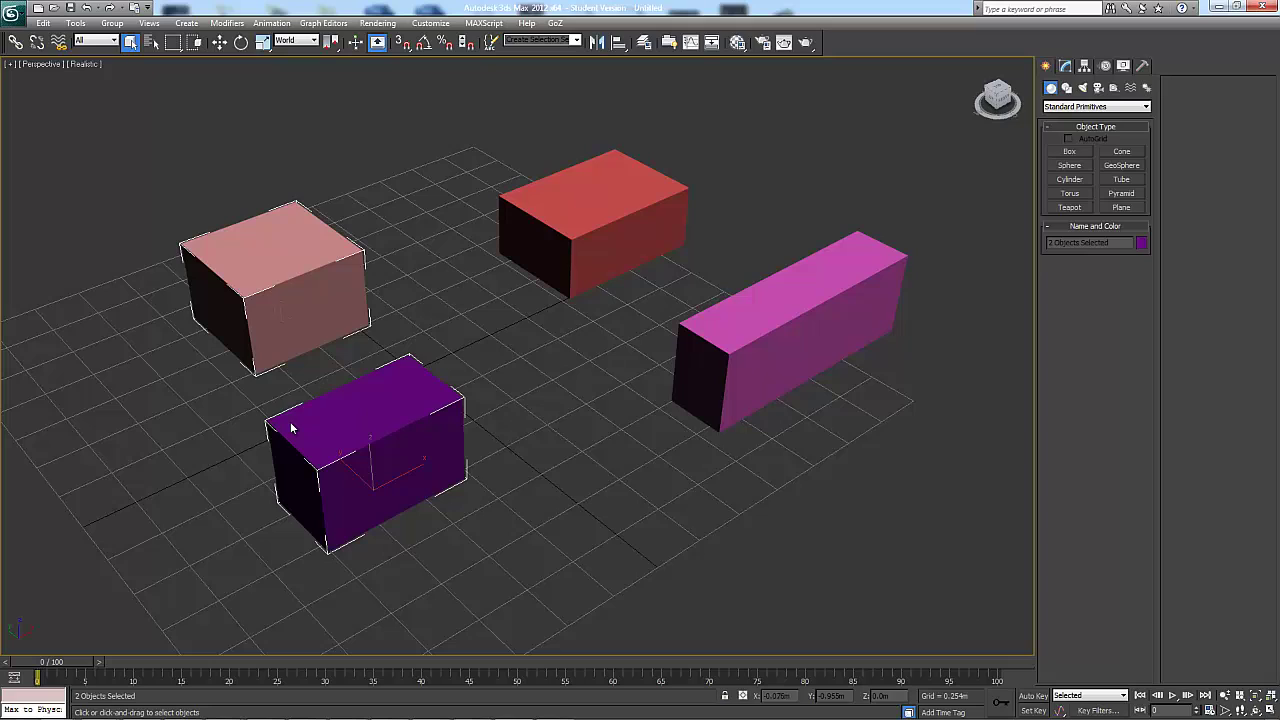
Step: Select all four boxes and clear the selection, repeating both operations once
{"action": "key", "text": "ctrl+z"}
{"action": "key", "text": "ctrl+z"}
{"action": "key", "text": "ctrl+y"}
{"action": "key", "text": "ctrl+y"}
{"action": "key", "text": "ctrl+y"}
{"action": "key", "text": "ctrl+y"}
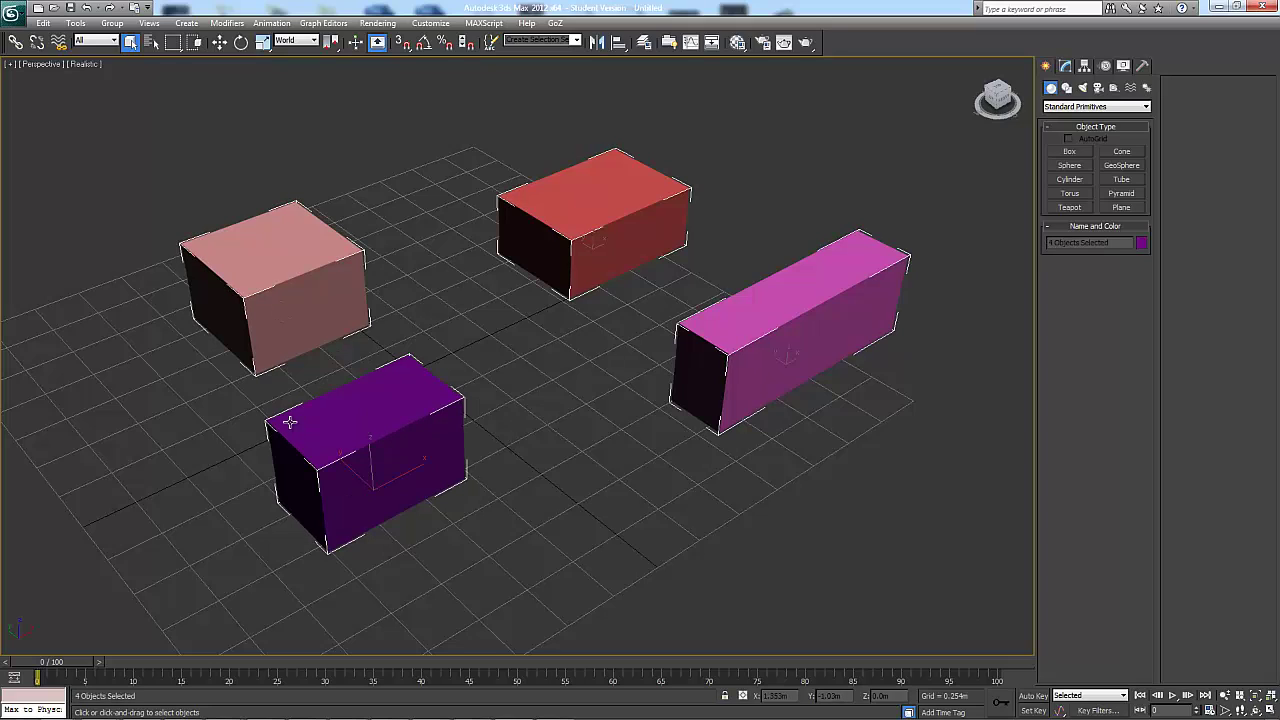
{"action": "key", "text": "ctrl+d"}
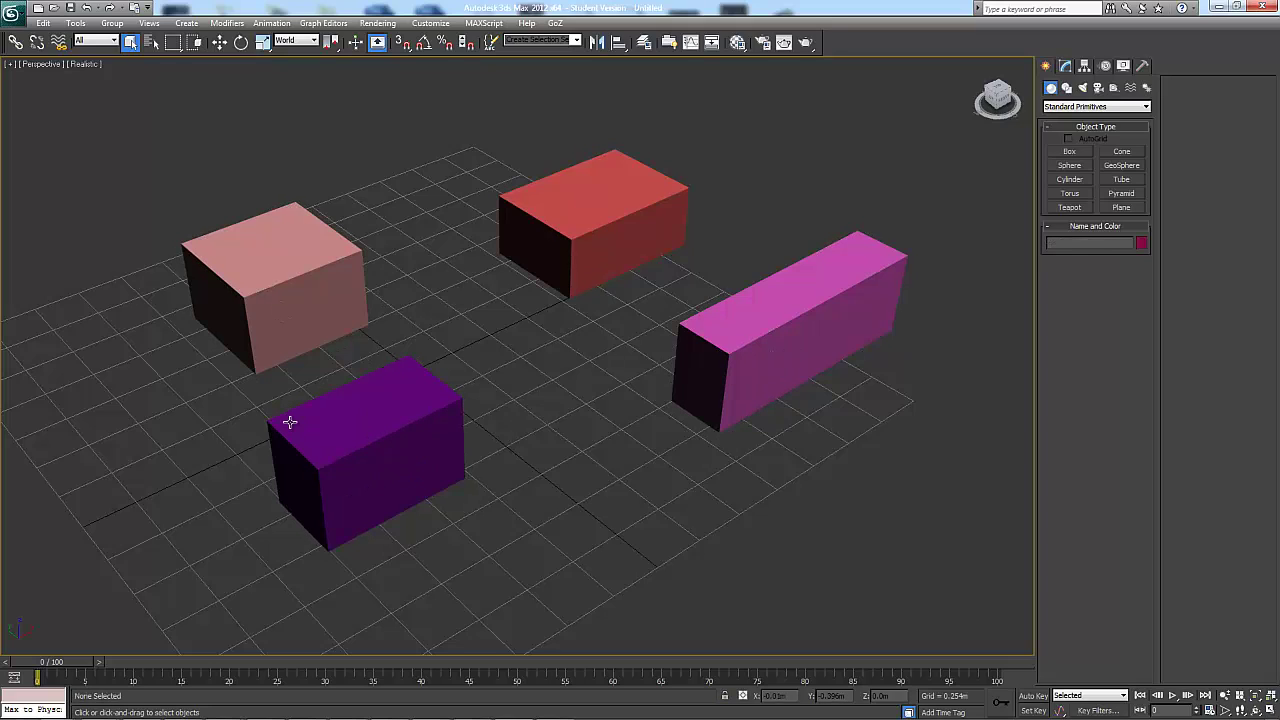
{"action": "key", "text": "ctrl+y"}
{"action": "key", "text": "ctrl+y"}
{"action": "key", "text": "ctrl+y"}
{"action": "key", "text": "ctrl+y"}
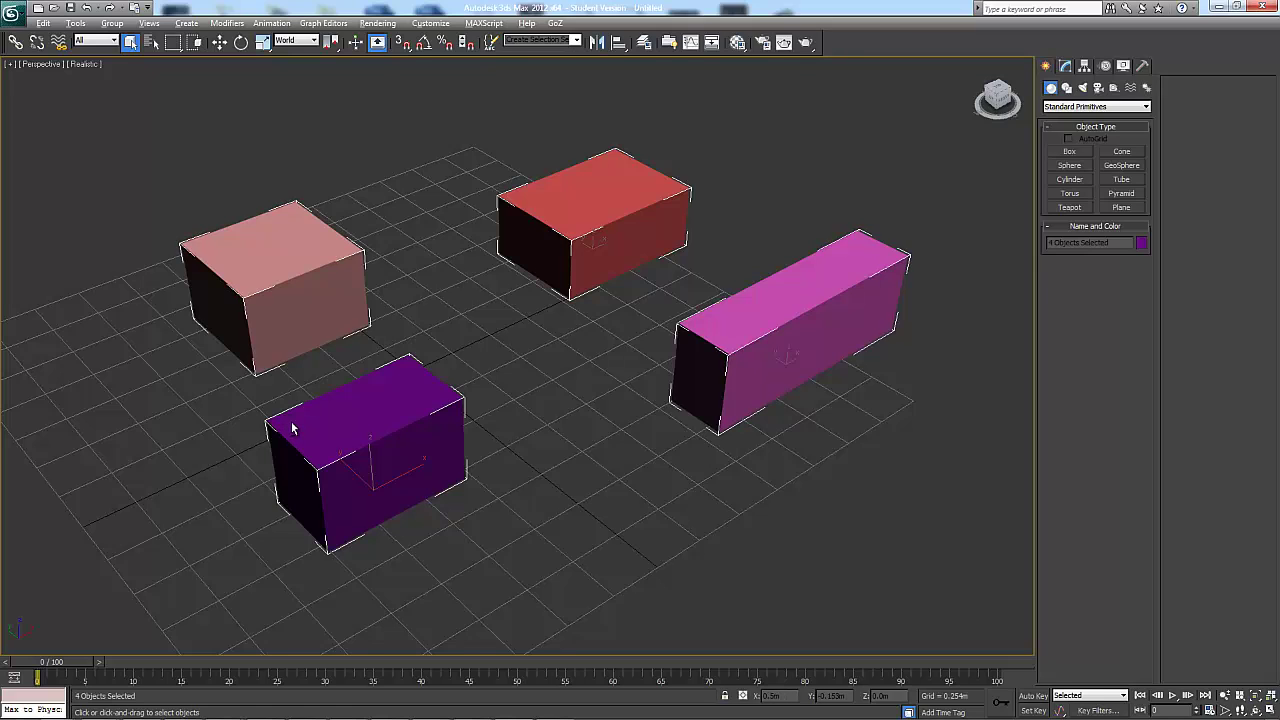
{"action": "middle_click_drag", "start_coordinate": [292, 428], "coordinate": [291, 428], "text": "alt"}
{"action": "key", "text": "ctrl+d"}
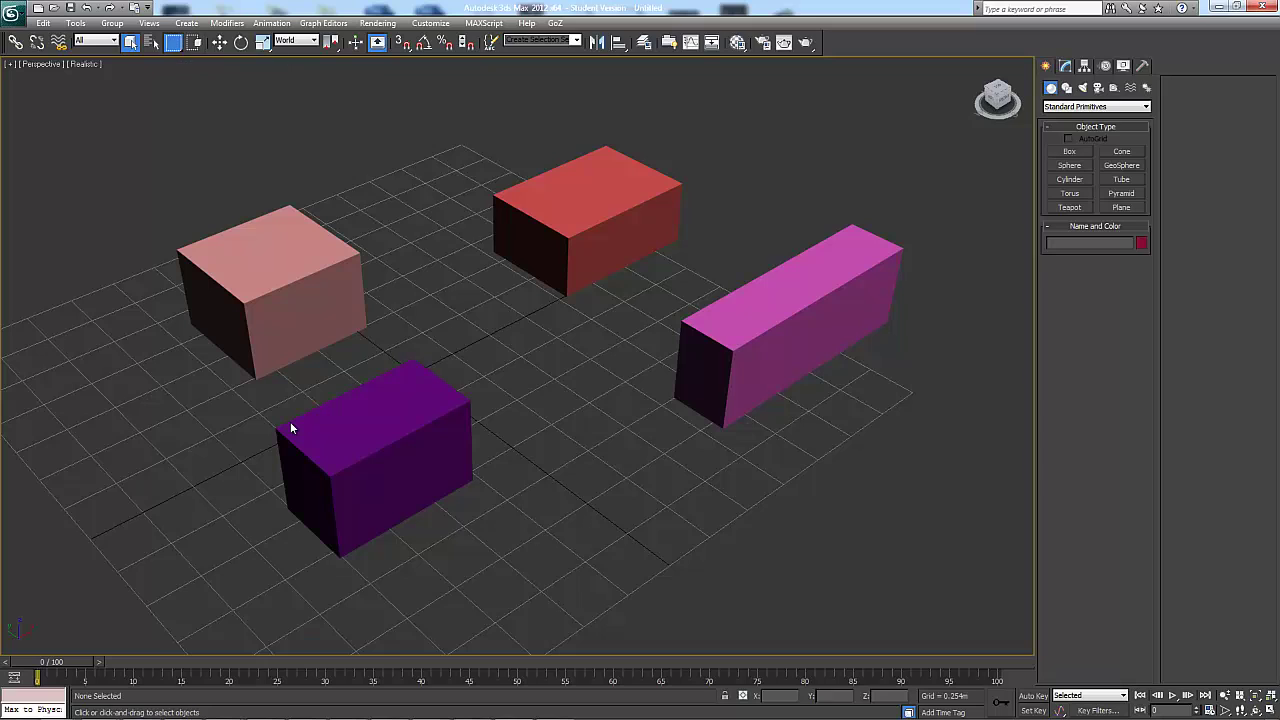
Step: Select different pairs of boxes with rectangular regions, finishing with the light pink and red boxes
{"action": "left_click_drag", "start_coordinate": [135, 99], "coordinate": [455, 350]}
{"action": "left_click_drag", "start_coordinate": [703, 560], "coordinate": [704, 560]}
{"action": "left_click", "coordinate": [500, 400]}
{"action": "left_click_drag", "start_coordinate": [395, 540], "coordinate": [396, 540]}
{"action": "left_click", "coordinate": [540, 450]}
{"action": "left_click_drag", "start_coordinate": [590, 115], "coordinate": [830, 450]}
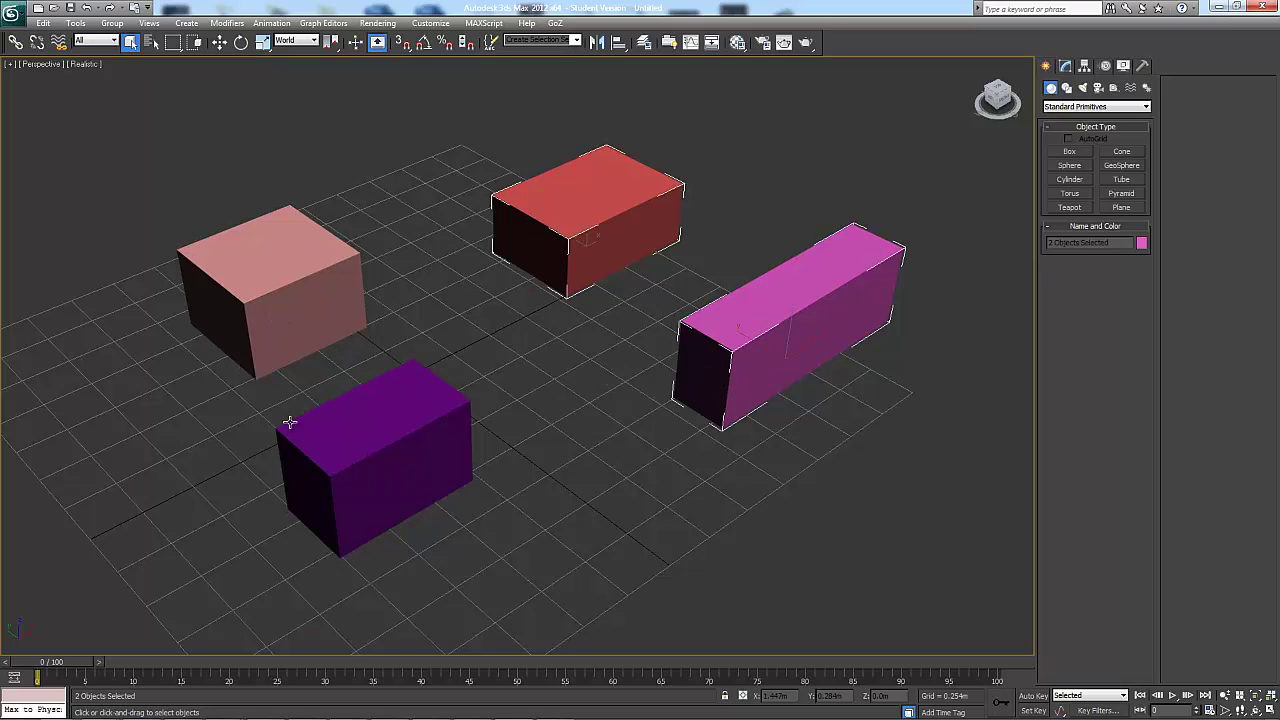
{"action": "left_click", "coordinate": [291, 423]}
{"action": "left_click_drag", "start_coordinate": [686, 70], "coordinate": [680, 70]}
{"action": "mouse_move", "coordinate": [508, 380]}
{"action": "middle_mouse_down", "text": "alt"}
{"action": "mouse_move", "coordinate": [550, 384]}
{"action": "mouse_move", "coordinate": [440, 392]}
{"action": "mouse_move", "coordinate": [500, 400]}
{"action": "middle_mouse_up", "text": "alt"}
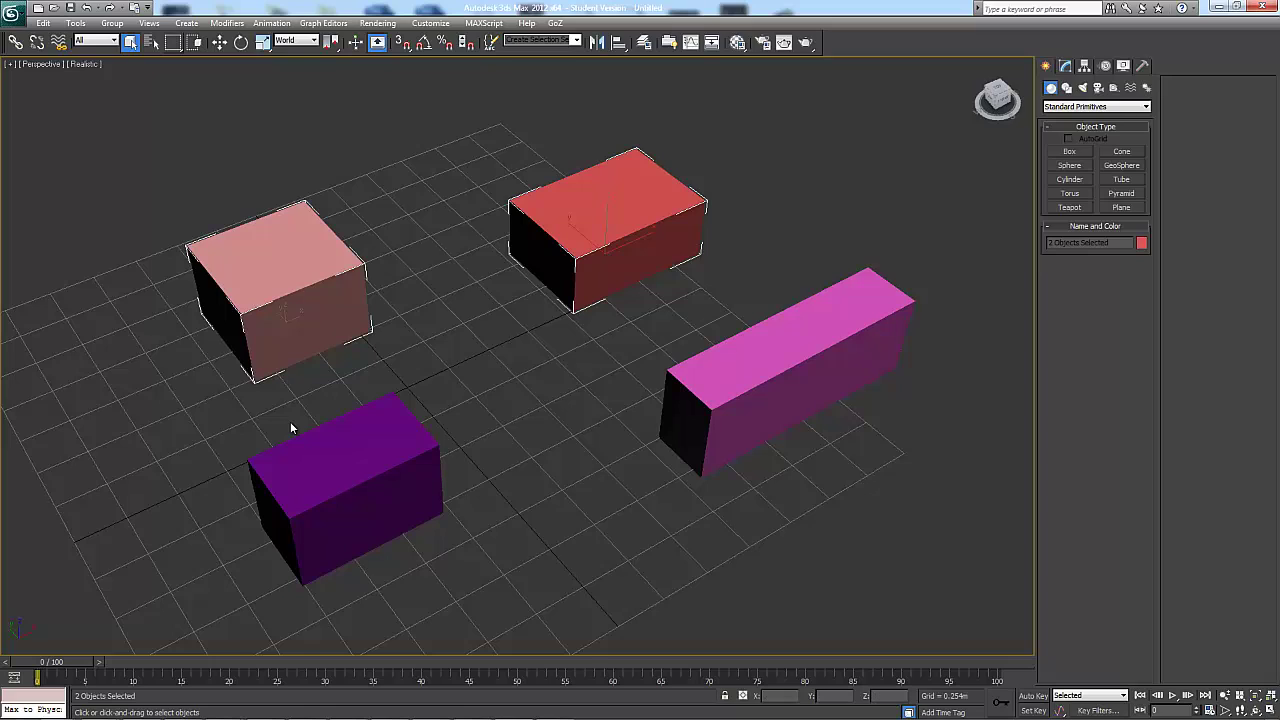
Step: Switch to circular region selection and select the red, purple and magenta boxes together
{"action": "left_click", "coordinate": [173, 42]}
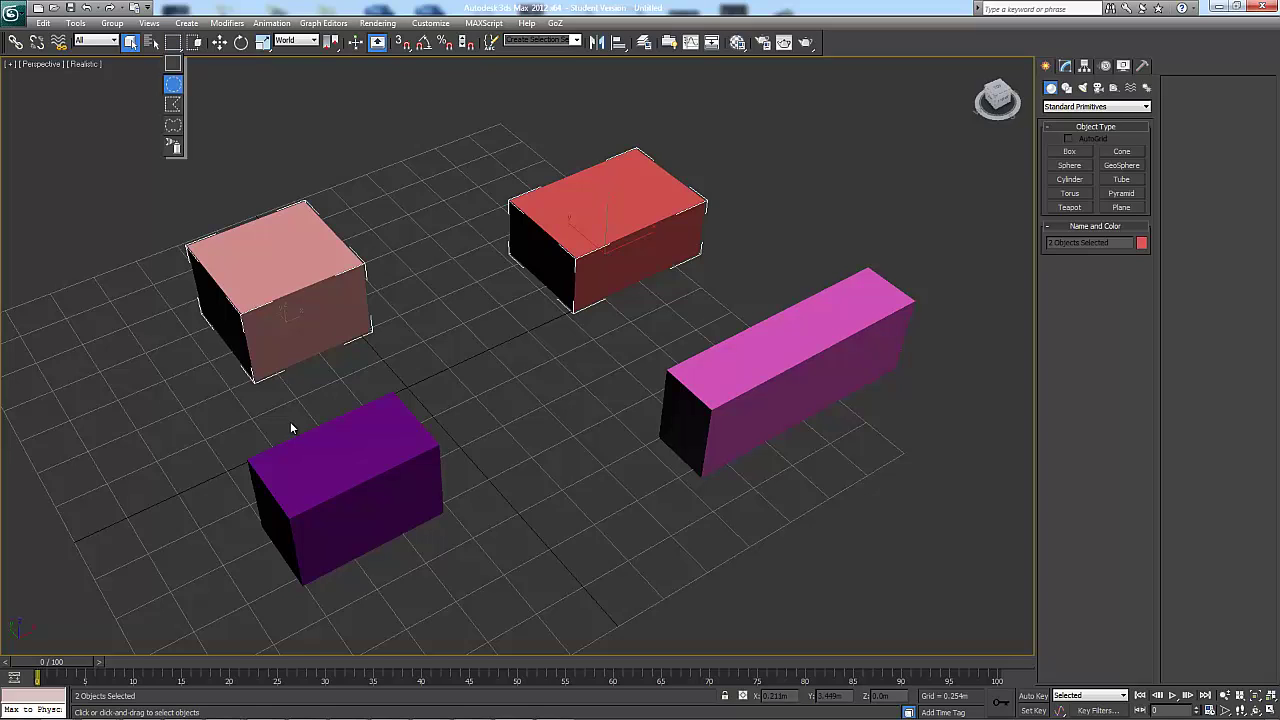
{"action": "left_click", "coordinate": [173, 84]}
{"action": "left_click", "coordinate": [147, 127]}
{"action": "left_click_drag", "start_coordinate": [147, 127], "coordinate": [292, 272]}
{"action": "left_click_drag", "start_coordinate": [478, 152], "coordinate": [522, 196]}
{"action": "left_click_drag", "start_coordinate": [492, 388], "coordinate": [575, 471]}
{"action": "left_click_drag", "start_coordinate": [546, 394], "coordinate": [649, 497]}
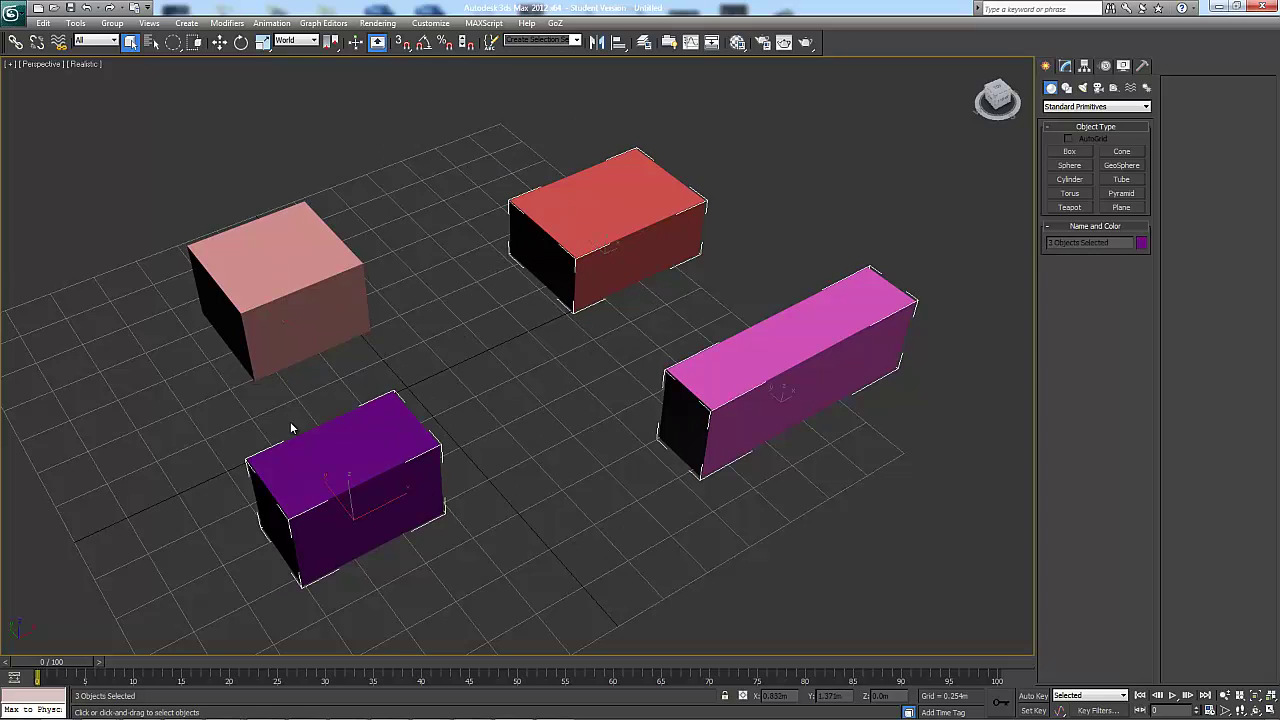
Step: Switch to fence region selection and outline the light pink box to select it alone
{"action": "left_click_drag", "start_coordinate": [173, 42], "coordinate": [173, 105]}
{"action": "left_click", "coordinate": [441, 258]}
{"action": "left_click", "coordinate": [434, 220]}
{"action": "left_click", "coordinate": [350, 134]}
{"action": "left_click", "coordinate": [130, 137]}
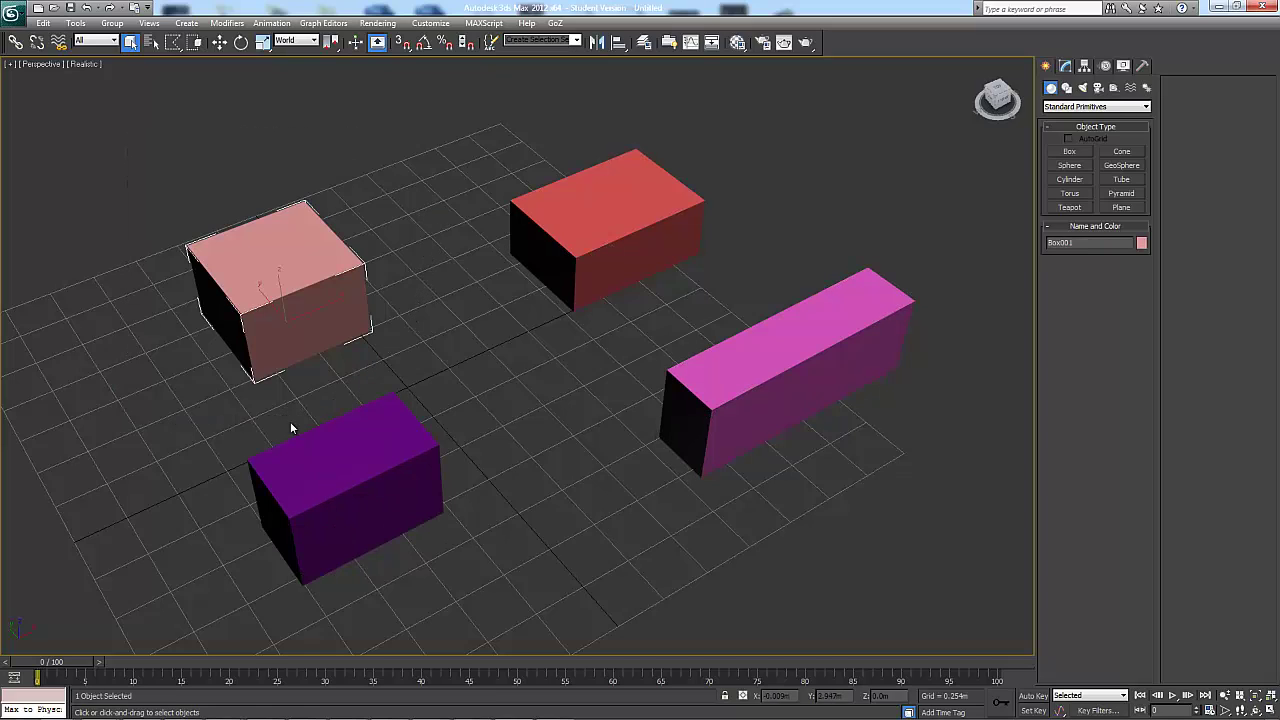
Step: Use paint region selection to brush over and select all four boxes, and clear the selection
{"action": "mouse_move", "coordinate": [173, 42]}
{"action": "left_mouse_down"}
{"action": "mouse_move", "coordinate": [173, 126]}
{"action": "mouse_move", "coordinate": [64, 258]}
{"action": "mouse_move", "coordinate": [222, 468]}
{"action": "mouse_move", "coordinate": [560, 560]}
{"action": "left_mouse_up"}
{"action": "left_click_drag", "start_coordinate": [173, 42], "coordinate": [173, 146]}
{"action": "mouse_move", "coordinate": [160, 190]}
{"action": "left_mouse_down"}
{"action": "mouse_move", "coordinate": [212, 244]}
{"action": "mouse_move", "coordinate": [587, 258]}
{"action": "mouse_move", "coordinate": [355, 512]}
{"action": "mouse_move", "coordinate": [289, 422]}
{"action": "left_mouse_up"}
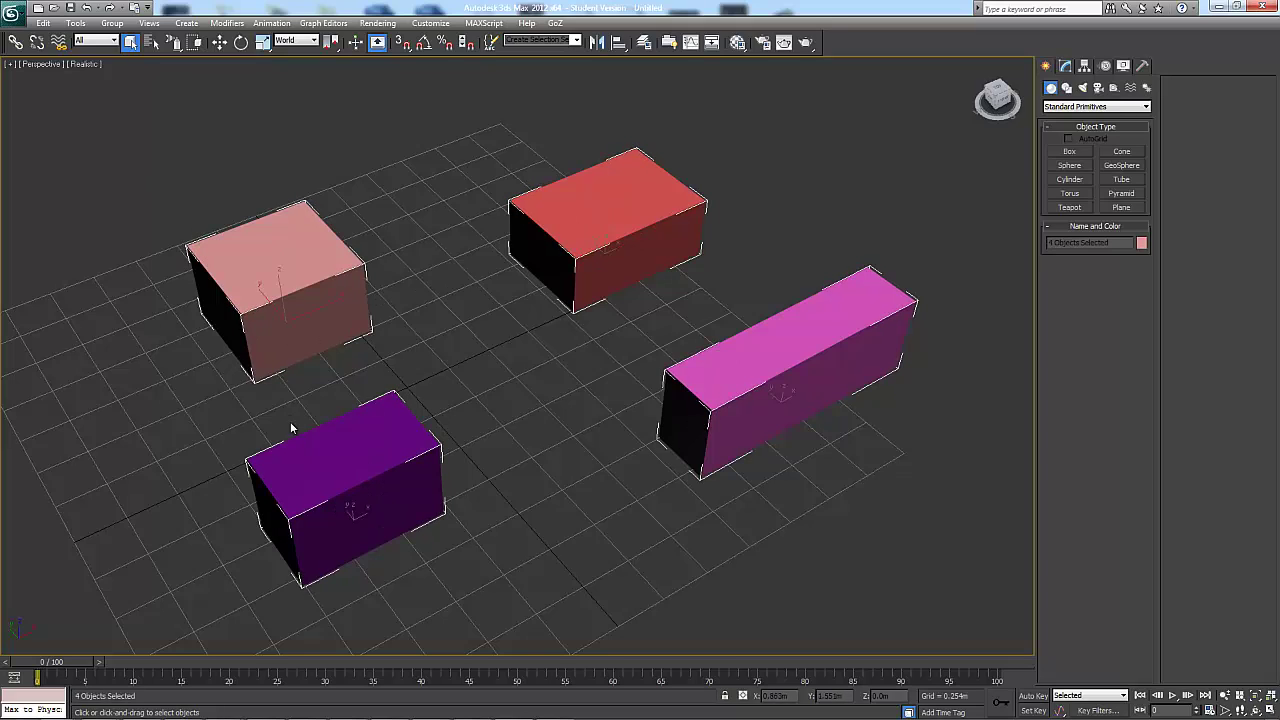
{"action": "left_click", "coordinate": [291, 428]}
Step: Return to rectangular regions, enable Window selection and fully enclose the light pink and purple boxes to select them
{"action": "left_click_drag", "start_coordinate": [173, 42], "coordinate": [173, 64]}
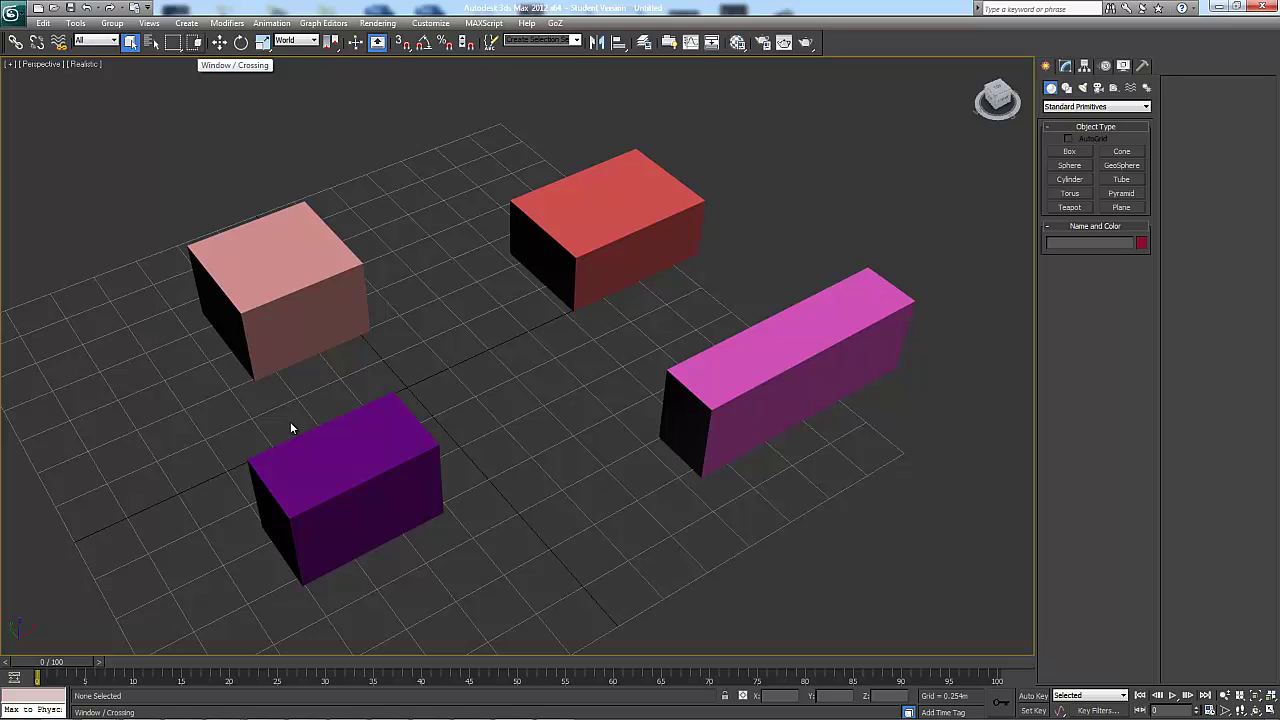
{"action": "left_click", "coordinate": [194, 42]}
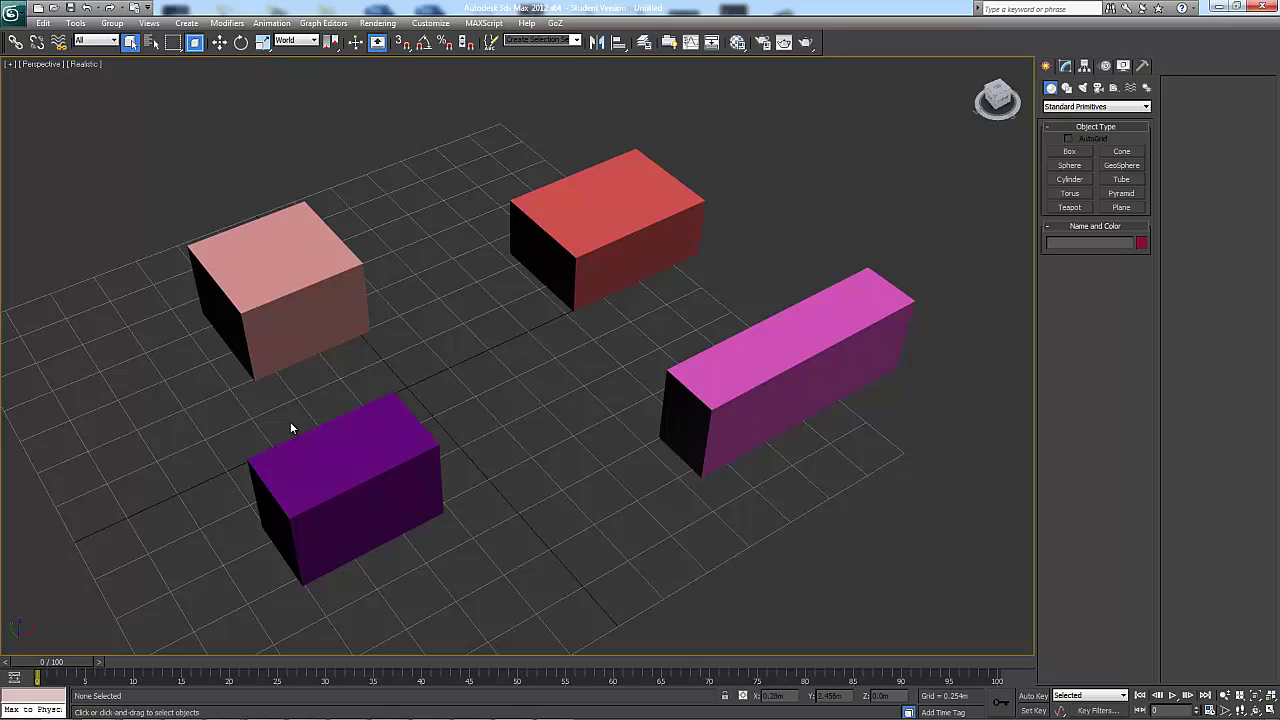
{"action": "mouse_move", "coordinate": [136, 167]}
{"action": "left_mouse_down"}
{"action": "mouse_move", "coordinate": [320, 457]}
{"action": "mouse_move", "coordinate": [474, 603]}
{"action": "mouse_move", "coordinate": [555, 618]}
{"action": "left_mouse_up"}
{"action": "left_click_drag", "start_coordinate": [91, 118], "coordinate": [473, 623]}
{"action": "left_click_drag", "start_coordinate": [473, 623], "coordinate": [473, 623]}
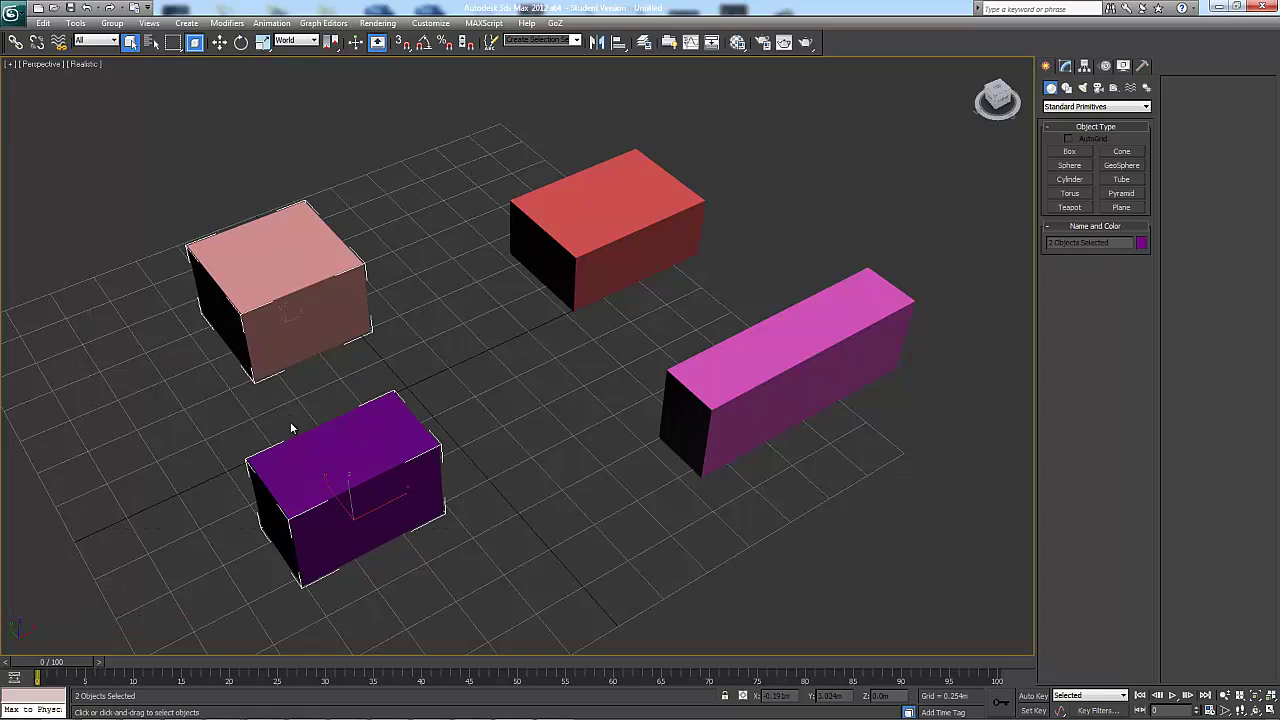
Step: Clear the selection and switch region selection back to Crossing mode
{"action": "left_click", "coordinate": [291, 424]}
{"action": "mouse_move", "coordinate": [580, 318]}
{"action": "left_mouse_down"}
{"action": "mouse_move", "coordinate": [598, 349]}
{"action": "mouse_move", "coordinate": [594, 393]}
{"action": "left_mouse_up"}
{"action": "left_click", "coordinate": [291, 428]}
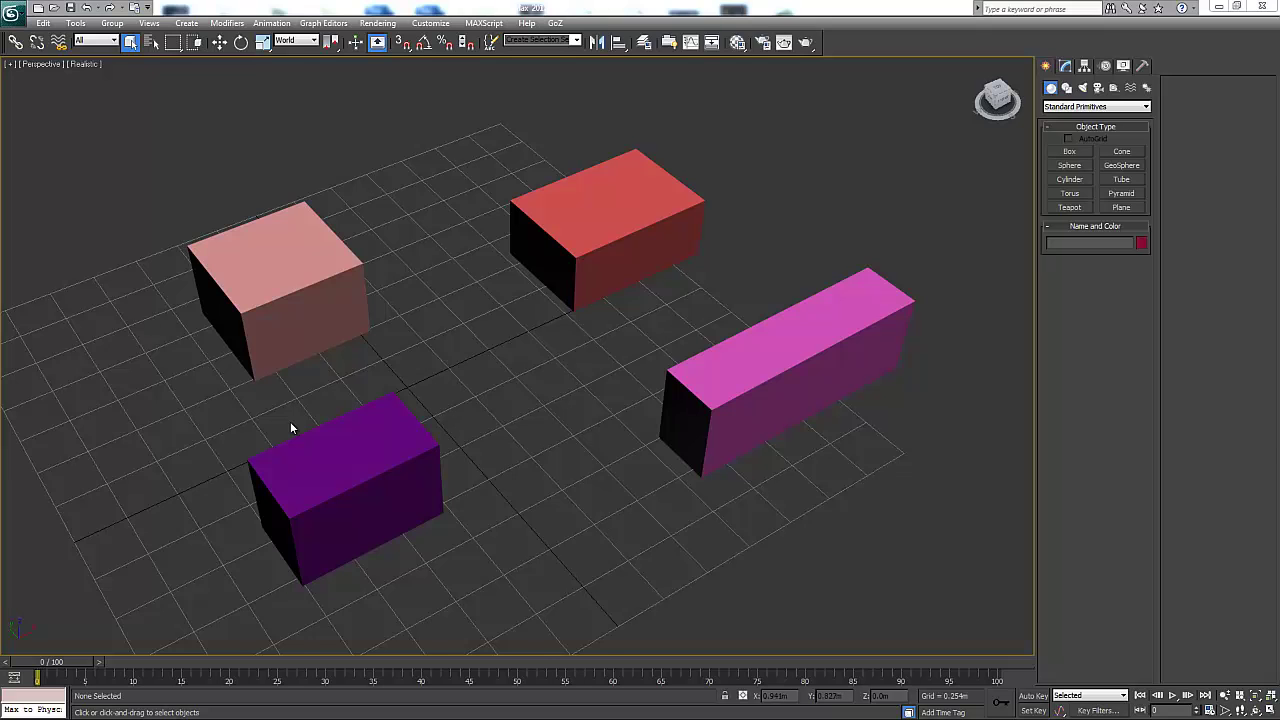
Step: Select the light pink and red boxes with a region and create a named selection set from them, keeping the default name
{"action": "middle_click_drag", "start_coordinate": [291, 428], "coordinate": [291, 428], "text": "alt"}
{"action": "scroll", "coordinate": [292, 428], "scroll_direction": "down", "scroll_amount": 3}
{"action": "left_click_drag", "start_coordinate": [278, 128], "coordinate": [552, 256]}
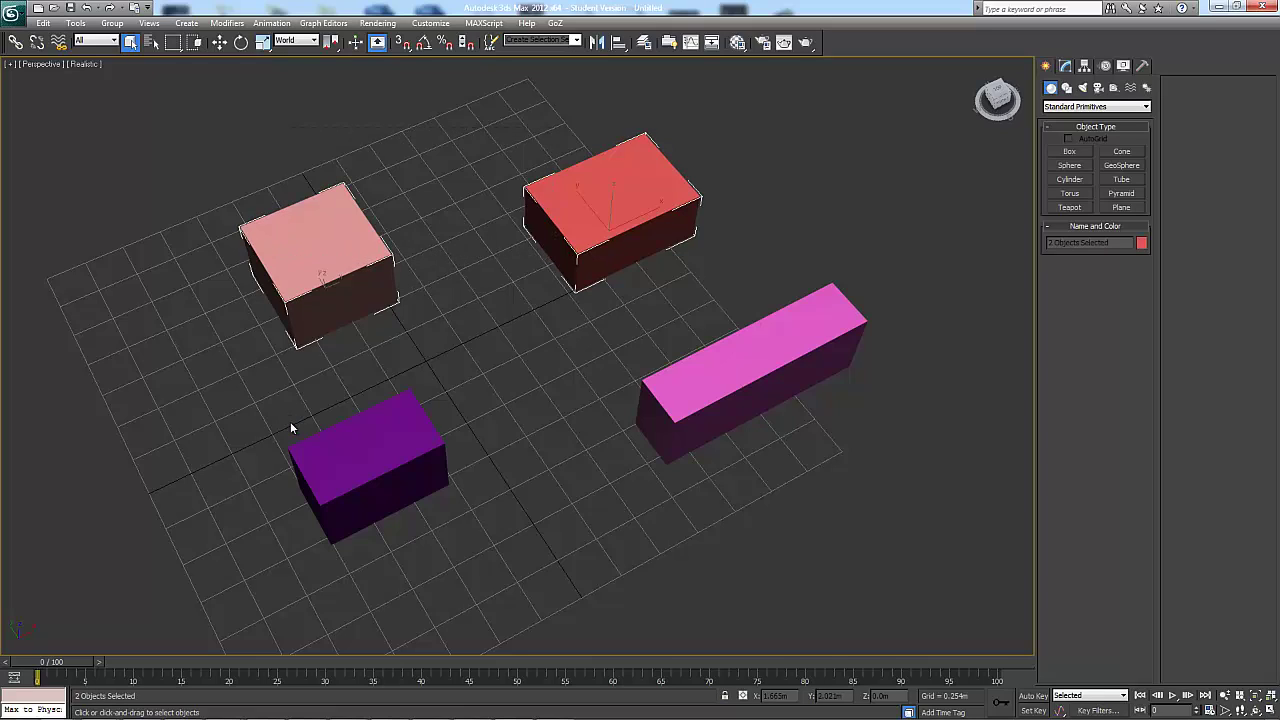
{"action": "left_click", "coordinate": [491, 42]}
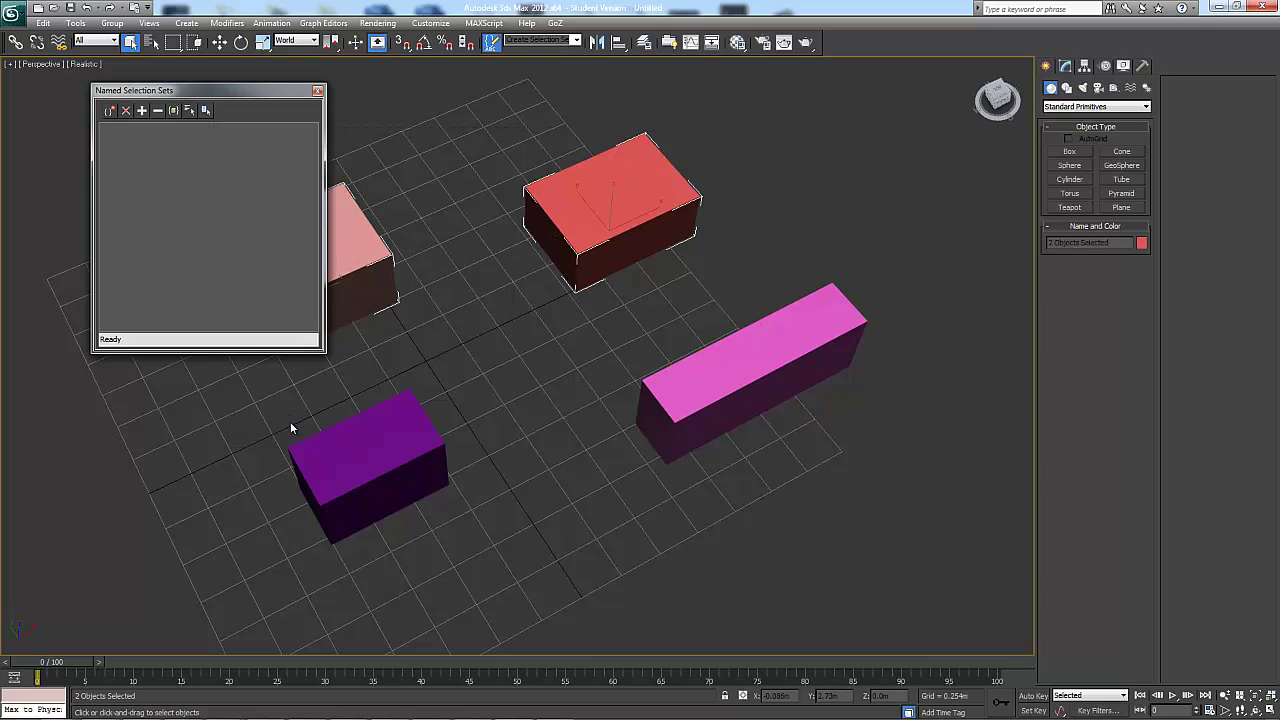
{"action": "left_click_drag", "start_coordinate": [208, 91], "coordinate": [136, 96]}
{"action": "left_click", "coordinate": [37, 115]}
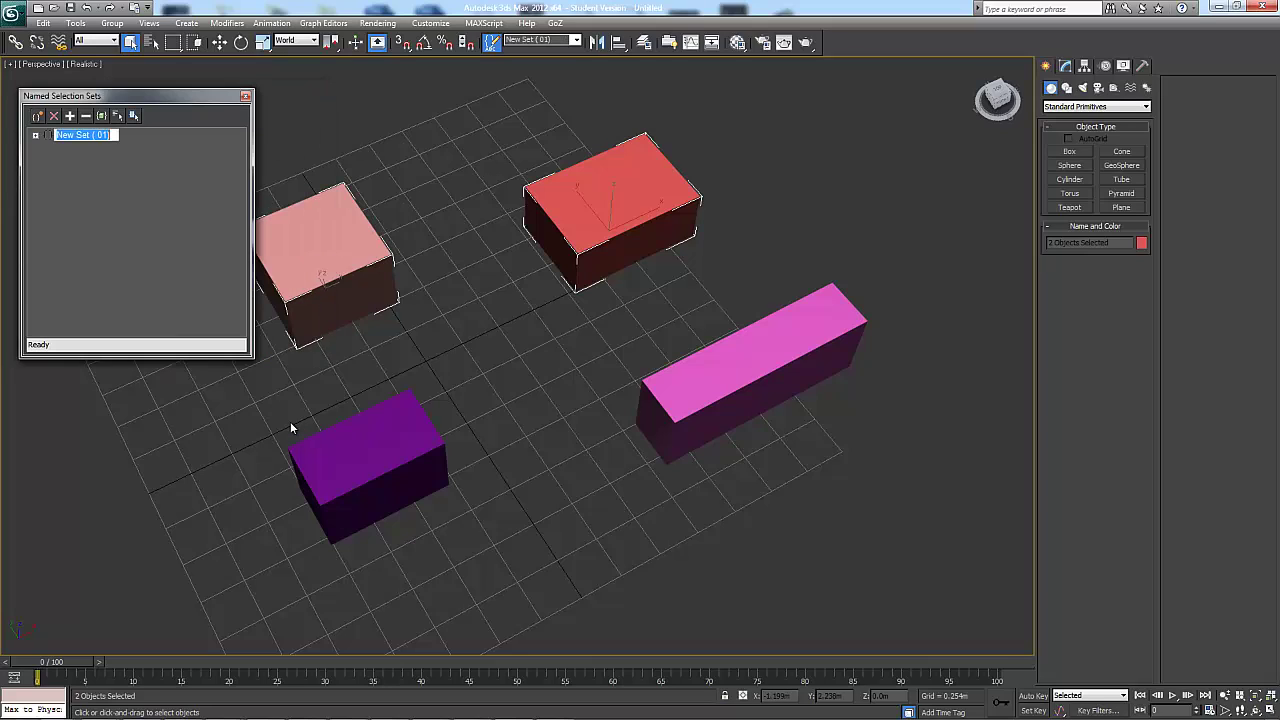
{"action": "key", "text": "Return"}
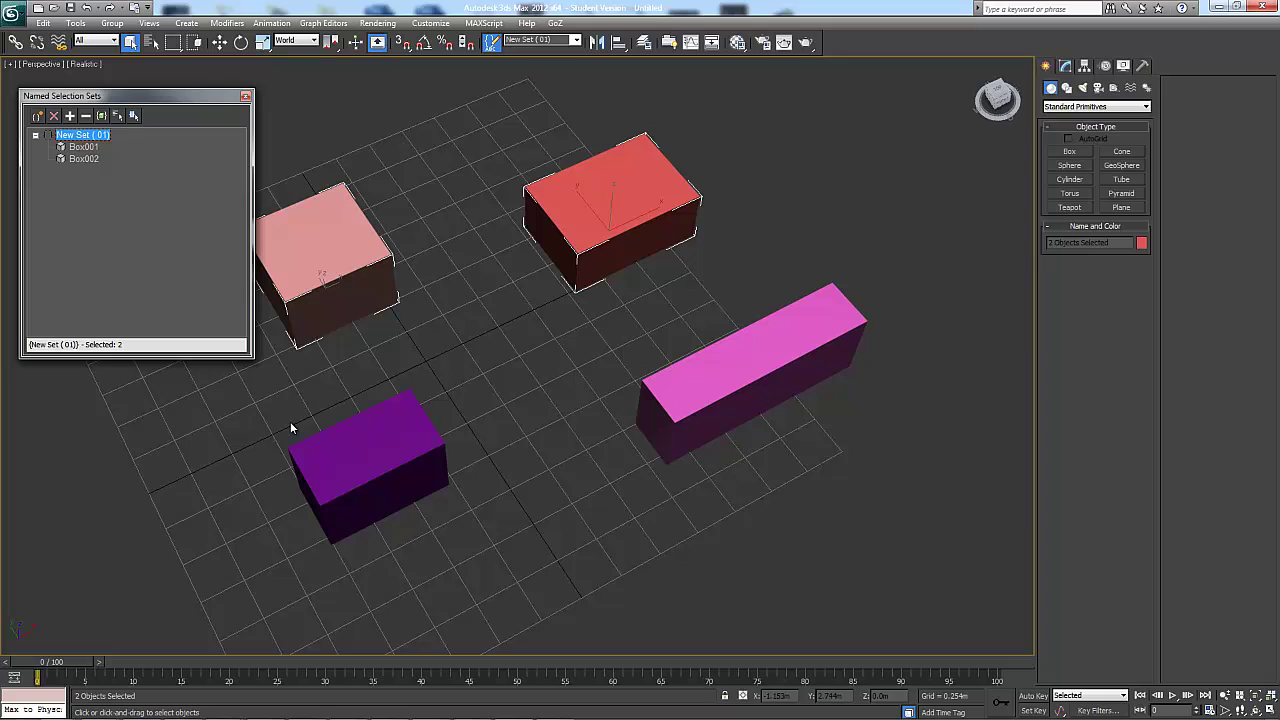
Step: Close the Named Selection Sets dialog, recall New Set (01) to reselect its two boxes, and clear the selection
{"action": "left_click", "coordinate": [291, 428]}
{"action": "left_click", "coordinate": [291, 428]}
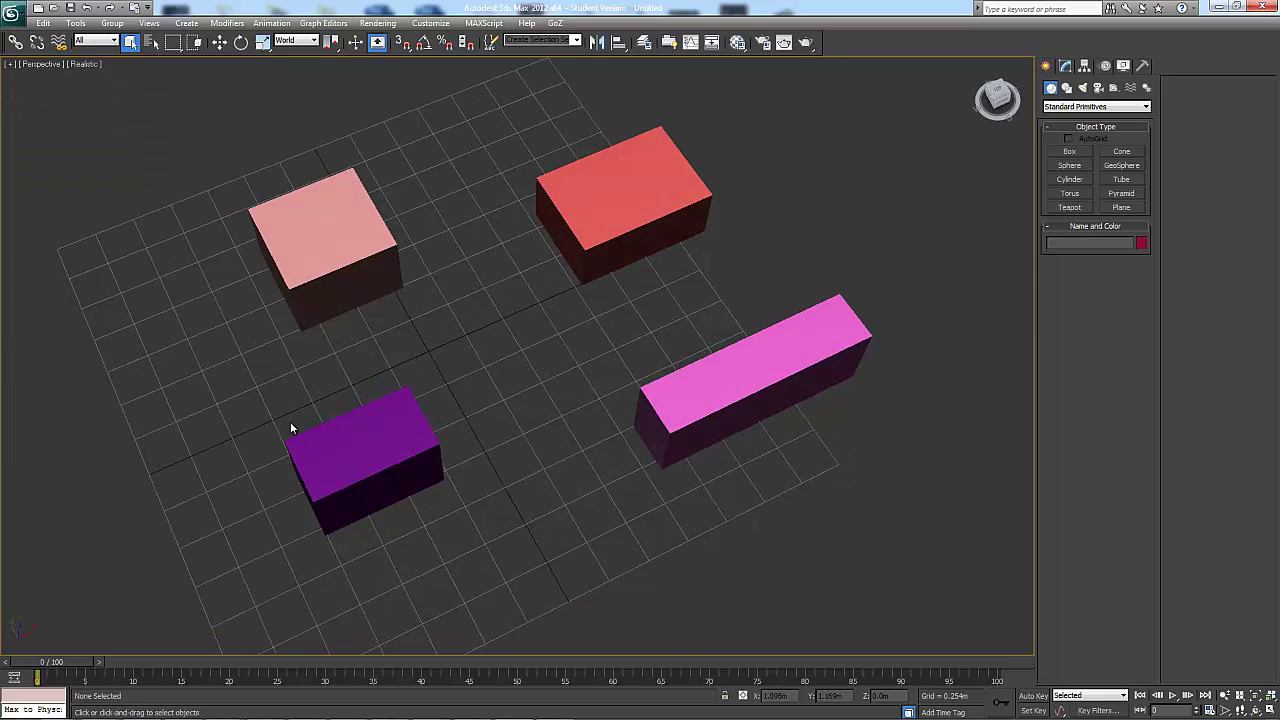
{"action": "left_click", "coordinate": [577, 41]}
{"action": "left_click", "coordinate": [541, 51]}
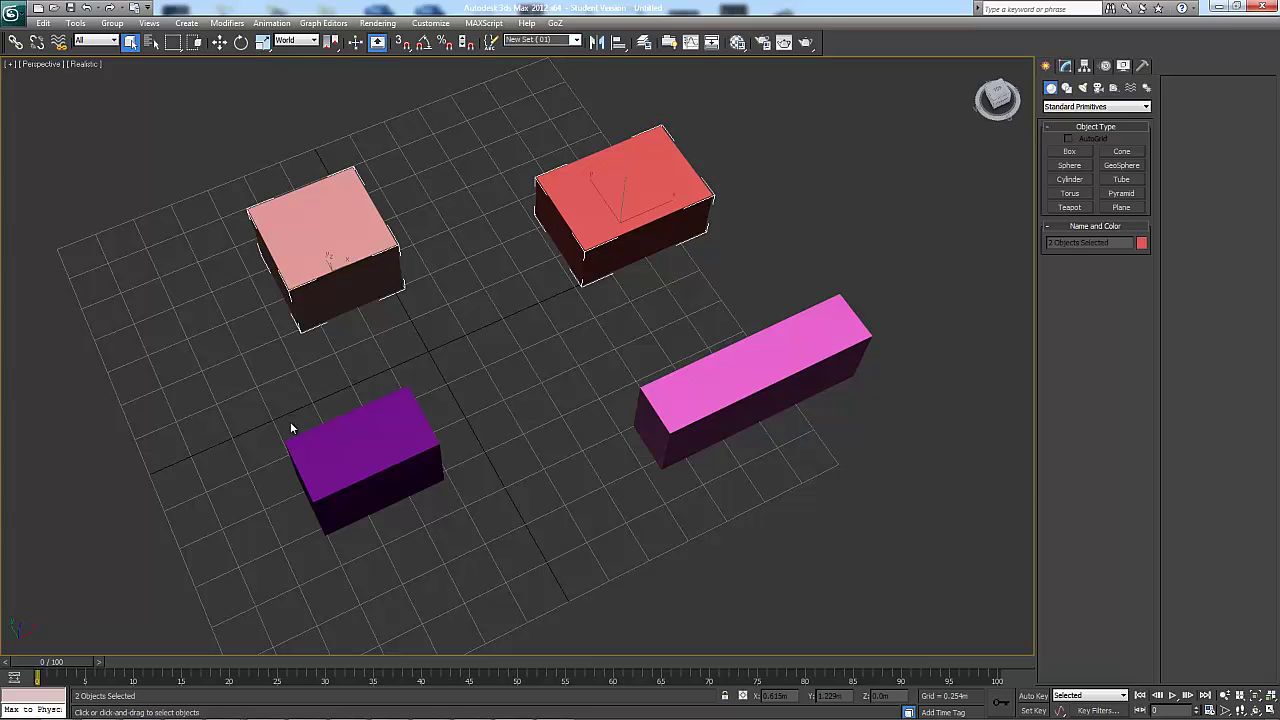
{"action": "middle_click_drag", "start_coordinate": [291, 428], "coordinate": [292, 428], "text": "alt"}
{"action": "middle_click_drag", "start_coordinate": [290, 422], "coordinate": [291, 425]}
{"action": "key", "text": "ctrl+d"}
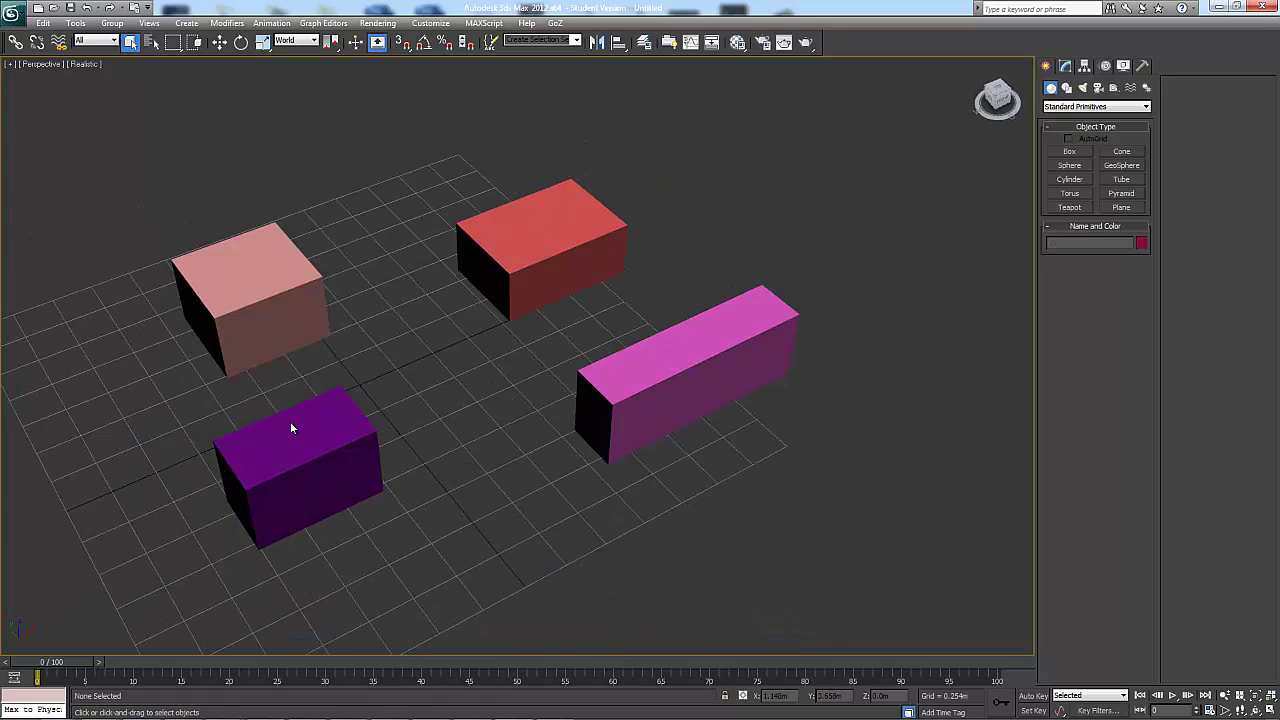
Step: Select the light pink box with the Move tool and switch through Rotate and Scale, returning to Move
{"action": "key", "text": "w"}
{"action": "key", "text": "w"}
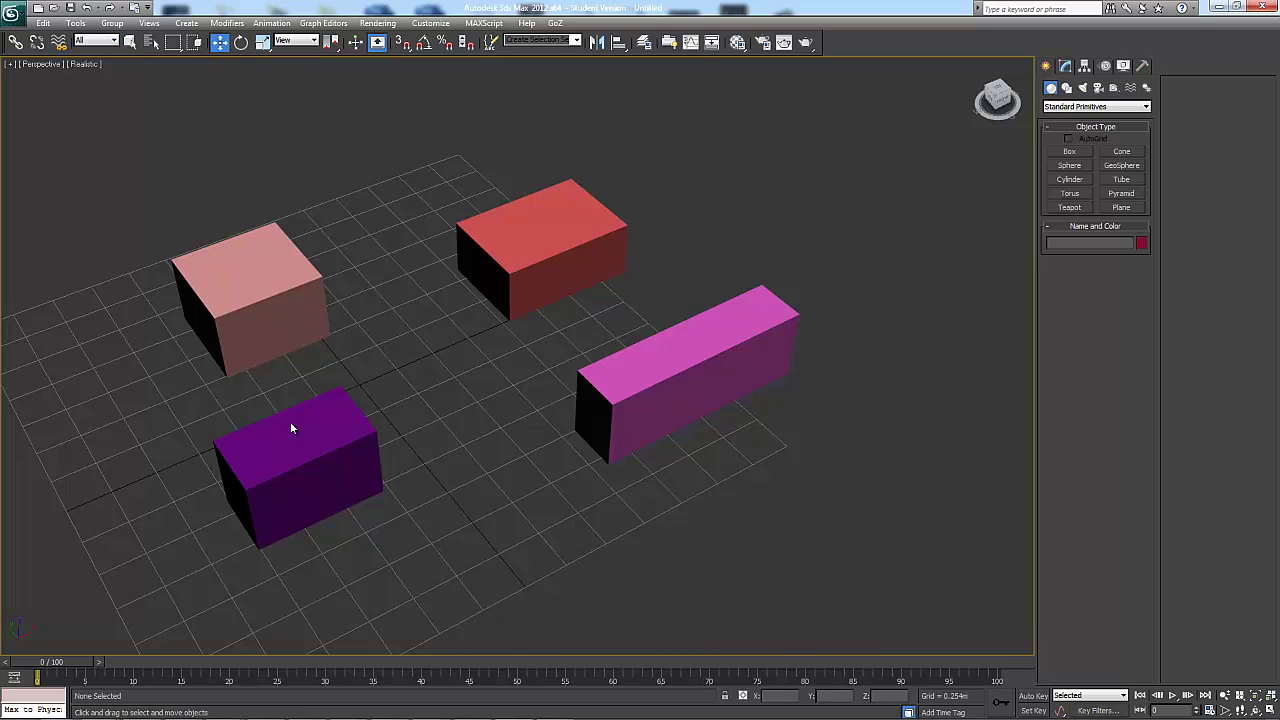
{"action": "left_click", "coordinate": [257, 276]}
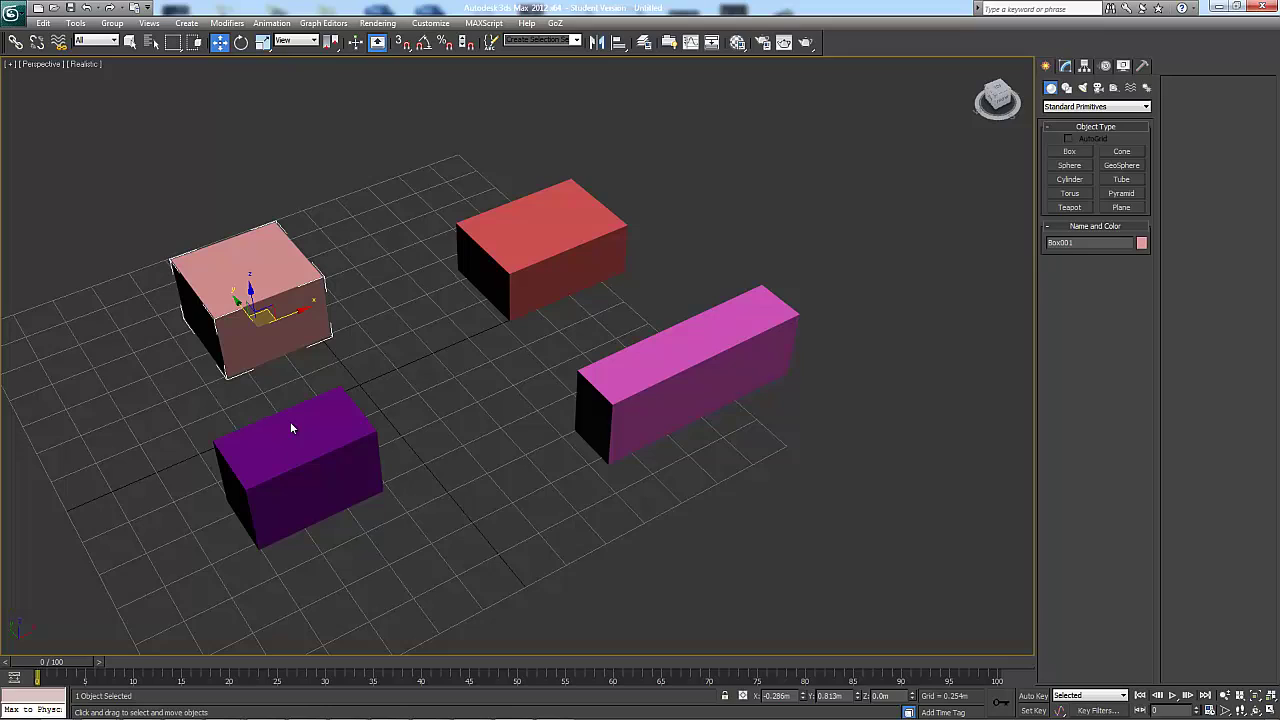
{"action": "key", "text": "e"}
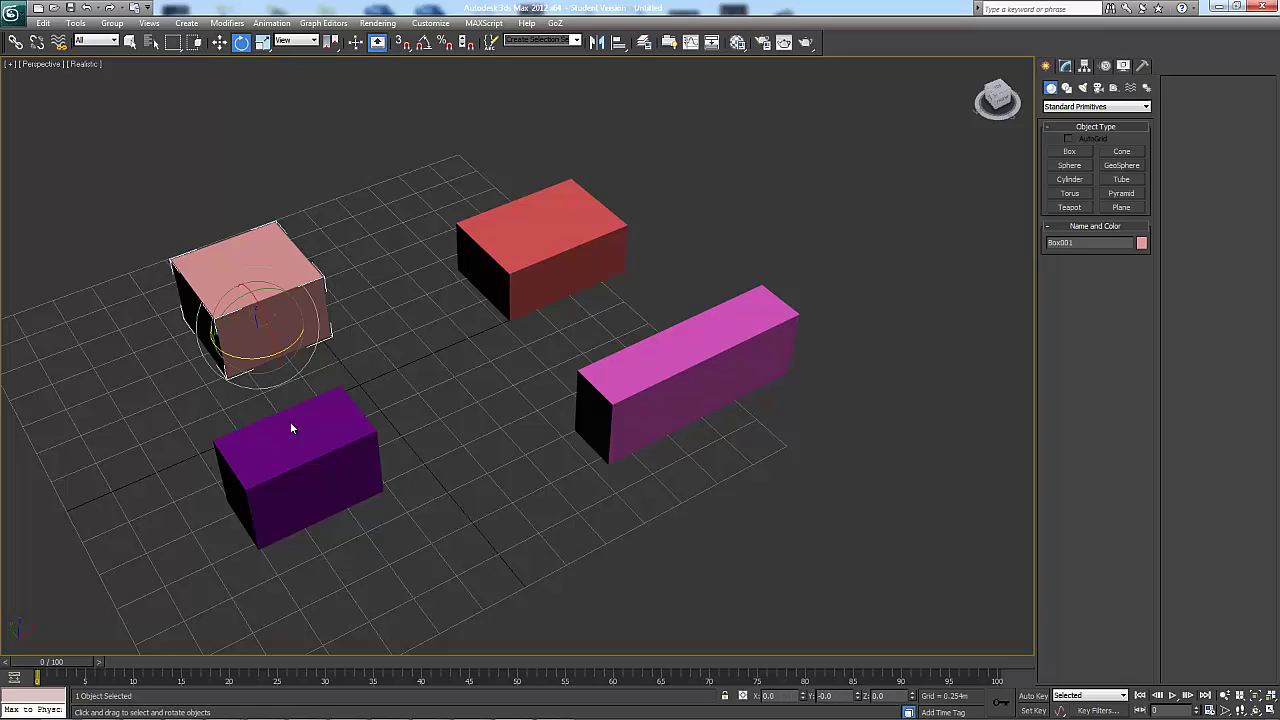
{"action": "key", "text": "r"}
{"action": "key", "text": "w"}
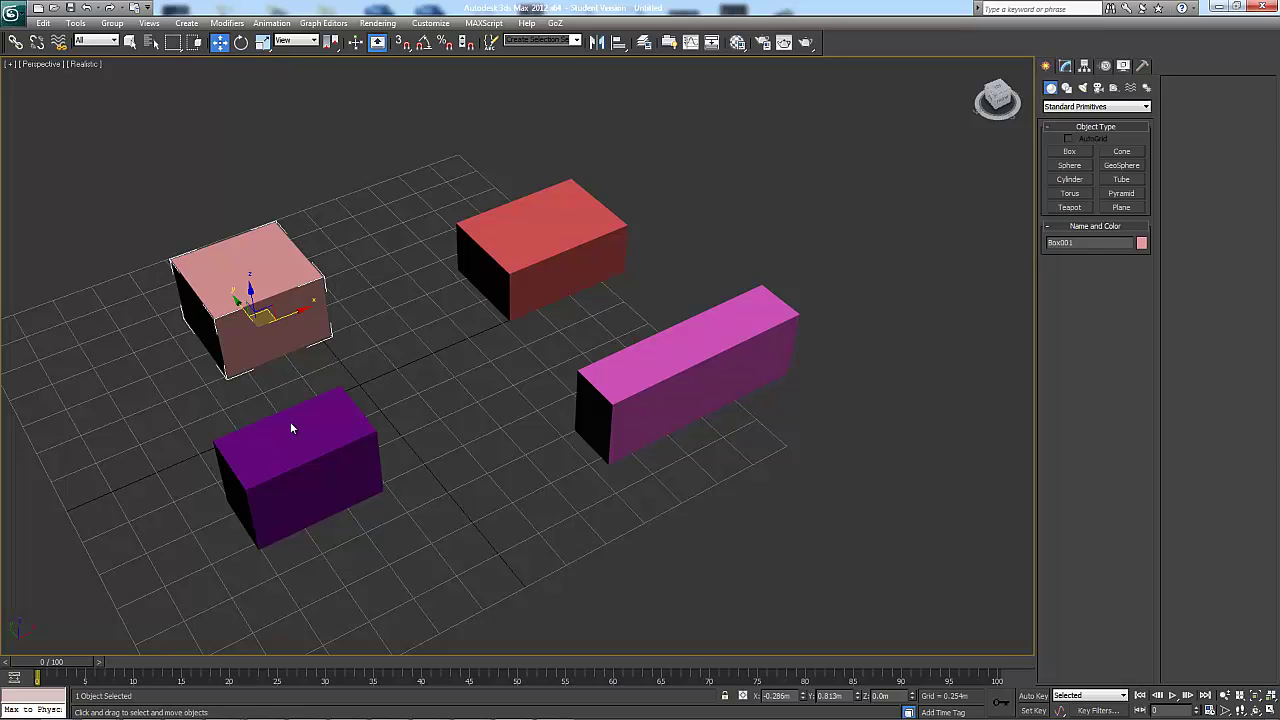
Step: Move the light pink box to about X -0.12 m, Y 1.15 m and Z 0.24 m using its axis handles
{"action": "middle_click_drag", "start_coordinate": [291, 423], "coordinate": [289, 422], "text": "alt"}
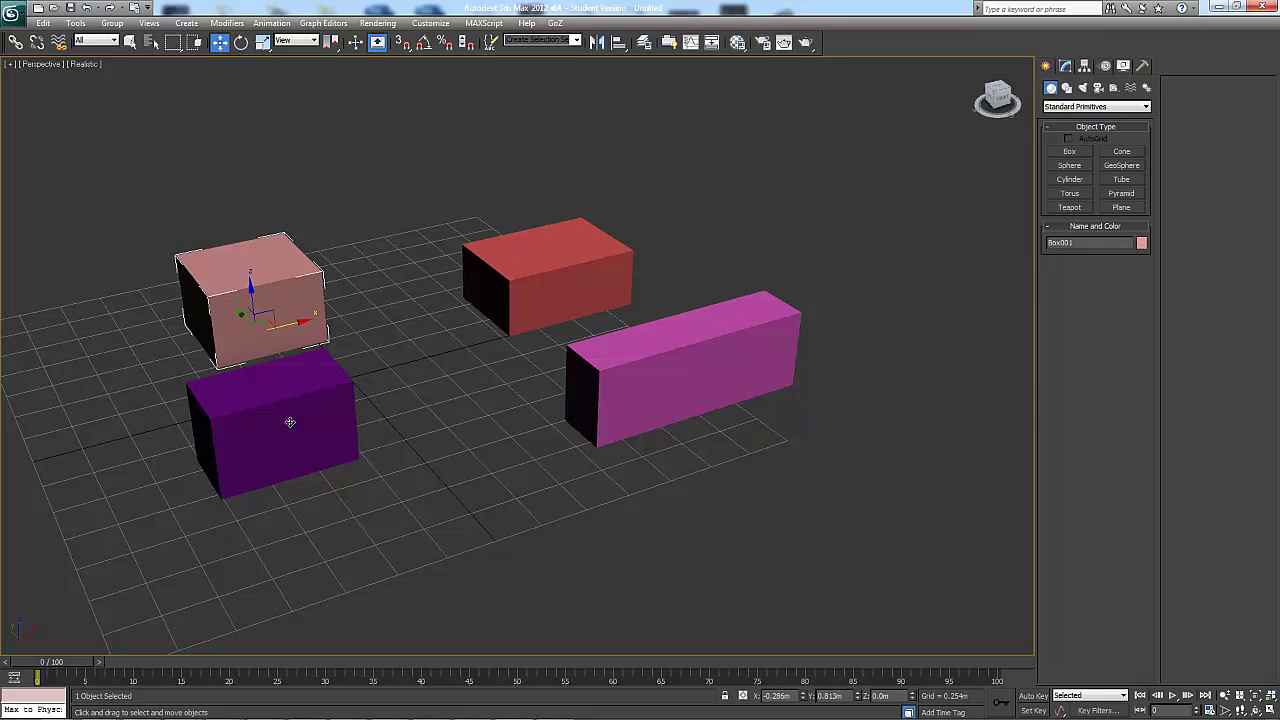
{"action": "mouse_move", "coordinate": [294, 325]}
{"action": "left_mouse_down"}
{"action": "mouse_move", "coordinate": [383, 309]}
{"action": "mouse_move", "coordinate": [300, 308]}
{"action": "mouse_move", "coordinate": [429, 291]}
{"action": "mouse_move", "coordinate": [235, 339]}
{"action": "mouse_move", "coordinate": [245, 316]}
{"action": "mouse_move", "coordinate": [277, 308]}
{"action": "mouse_move", "coordinate": [263, 177]}
{"action": "mouse_move", "coordinate": [285, 390]}
{"action": "mouse_move", "coordinate": [266, 229]}
{"action": "mouse_move", "coordinate": [271, 286]}
{"action": "mouse_move", "coordinate": [272, 265]}
{"action": "left_mouse_up"}
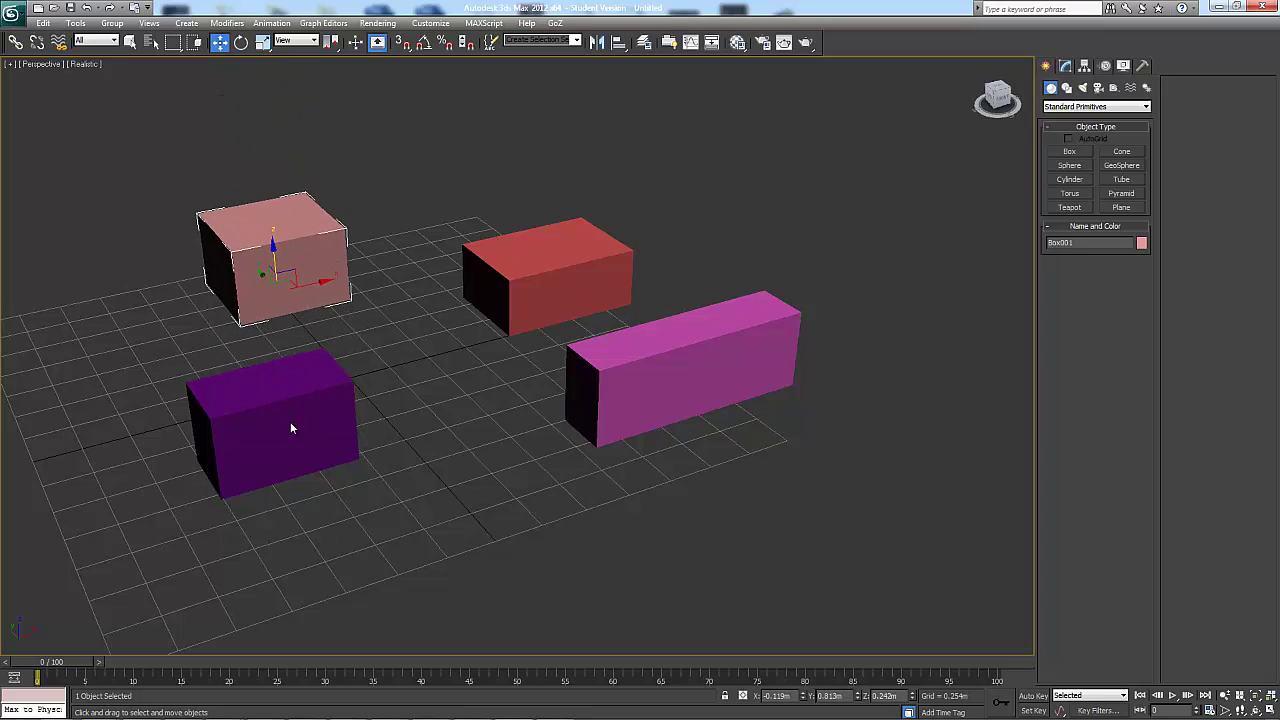
{"action": "middle_click_drag", "start_coordinate": [291, 422], "coordinate": [400, 432], "text": "alt"}
{"action": "left_click_drag", "start_coordinate": [272, 258], "coordinate": [155, 233]}
{"action": "middle_click_drag", "start_coordinate": [292, 428], "coordinate": [345, 400], "text": "alt"}
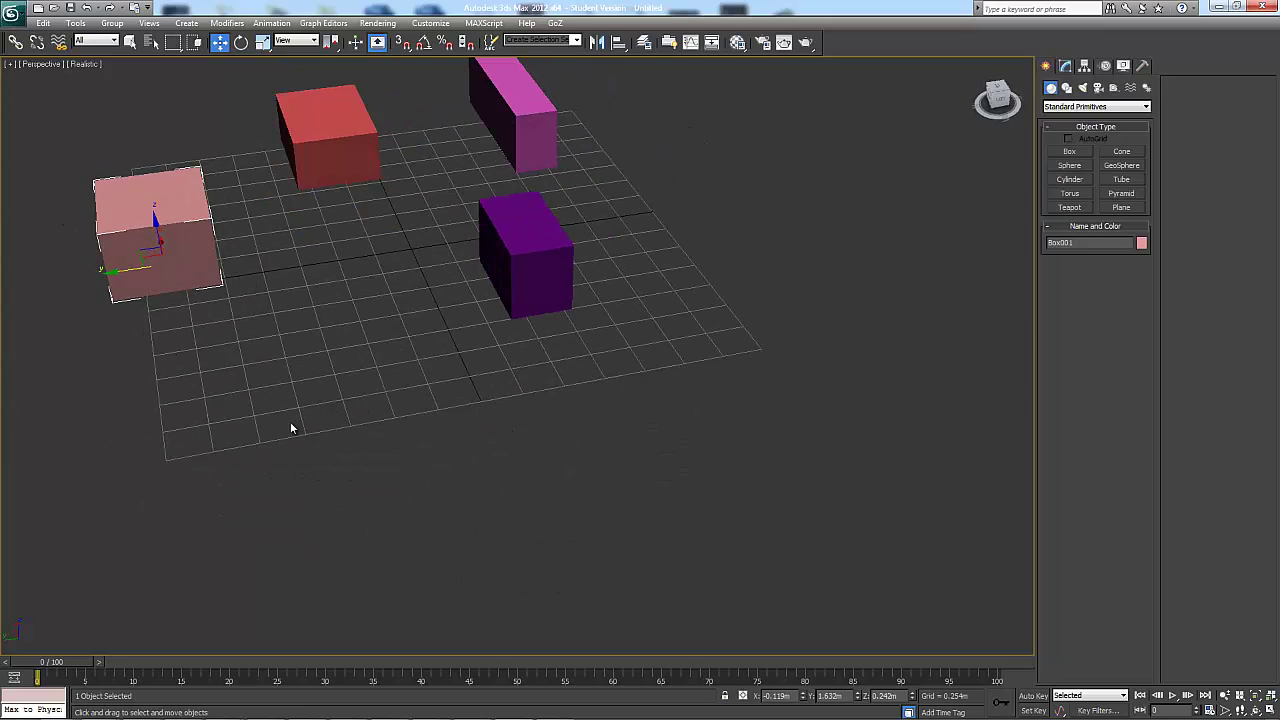
{"action": "left_click_drag", "start_coordinate": [130, 269], "coordinate": [209, 256]}
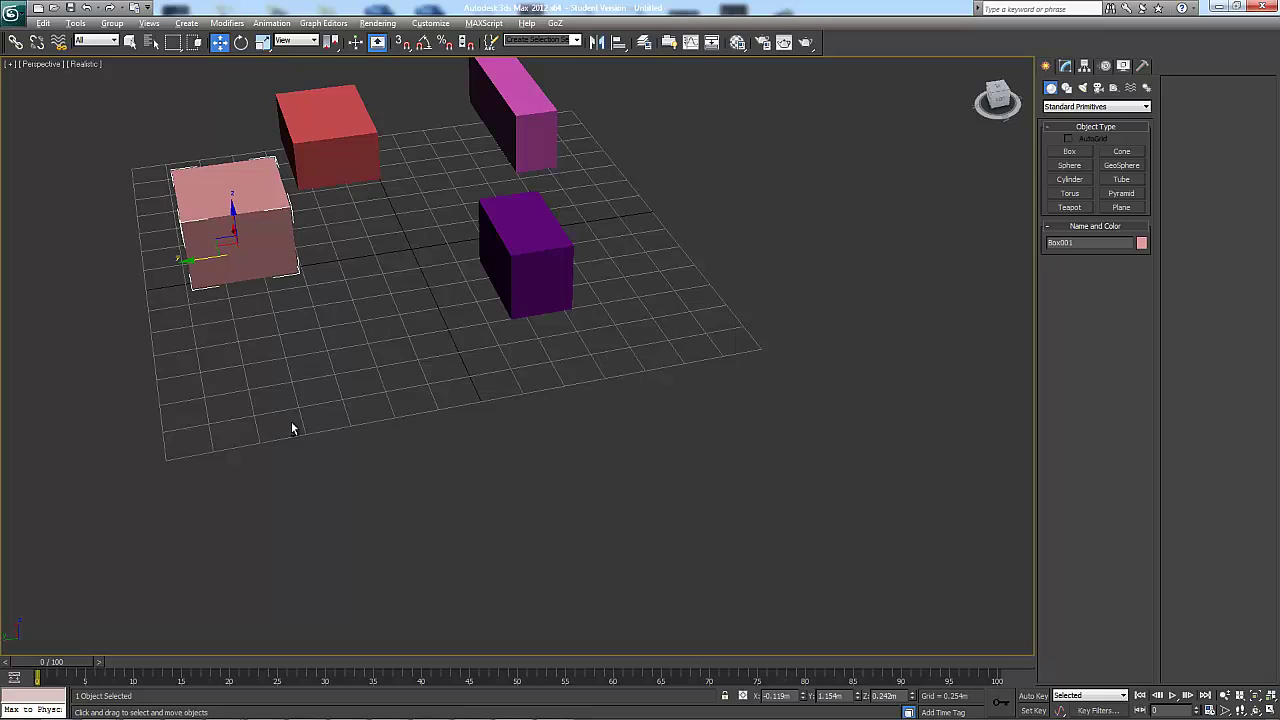
Step: Move the light pink box within the YZ and XZ planes to about X -0.35 m, Y 0.80 m and Z 0.16 m
{"action": "middle_click_drag", "start_coordinate": [292, 428], "coordinate": [225, 405], "text": "alt"}
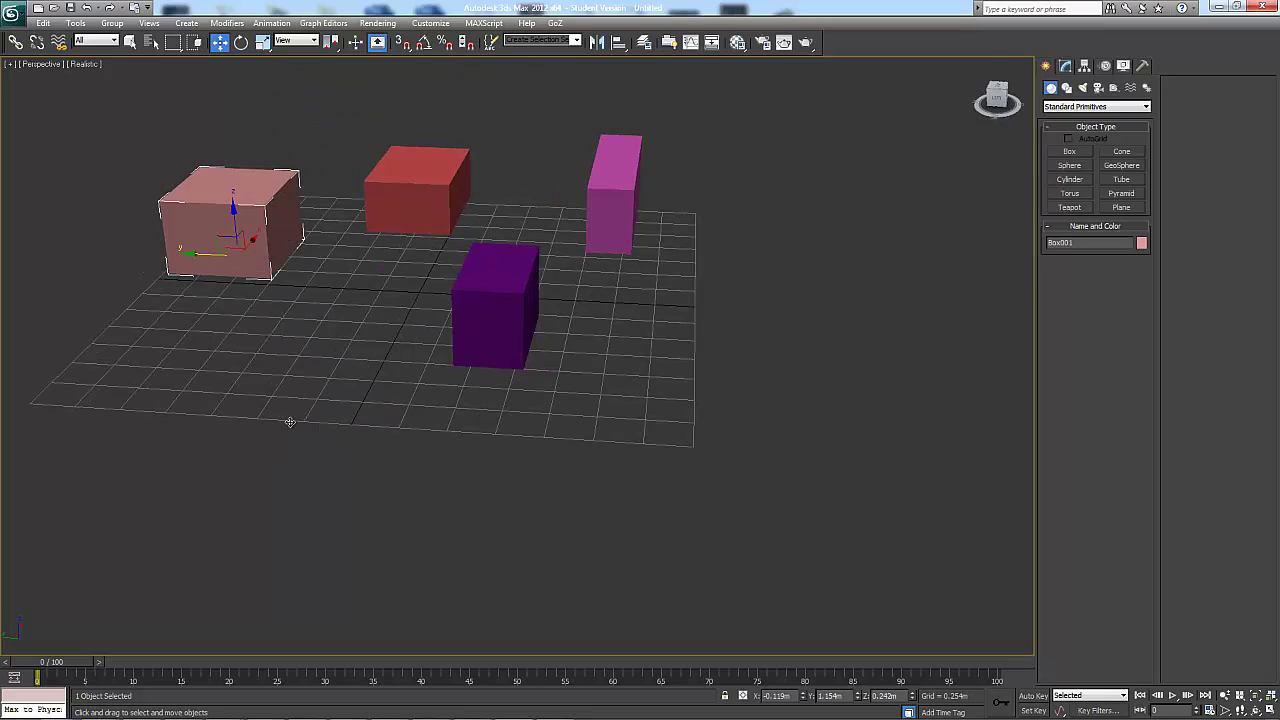
{"action": "middle_click_drag", "start_coordinate": [291, 428], "coordinate": [290, 422], "text": "alt"}
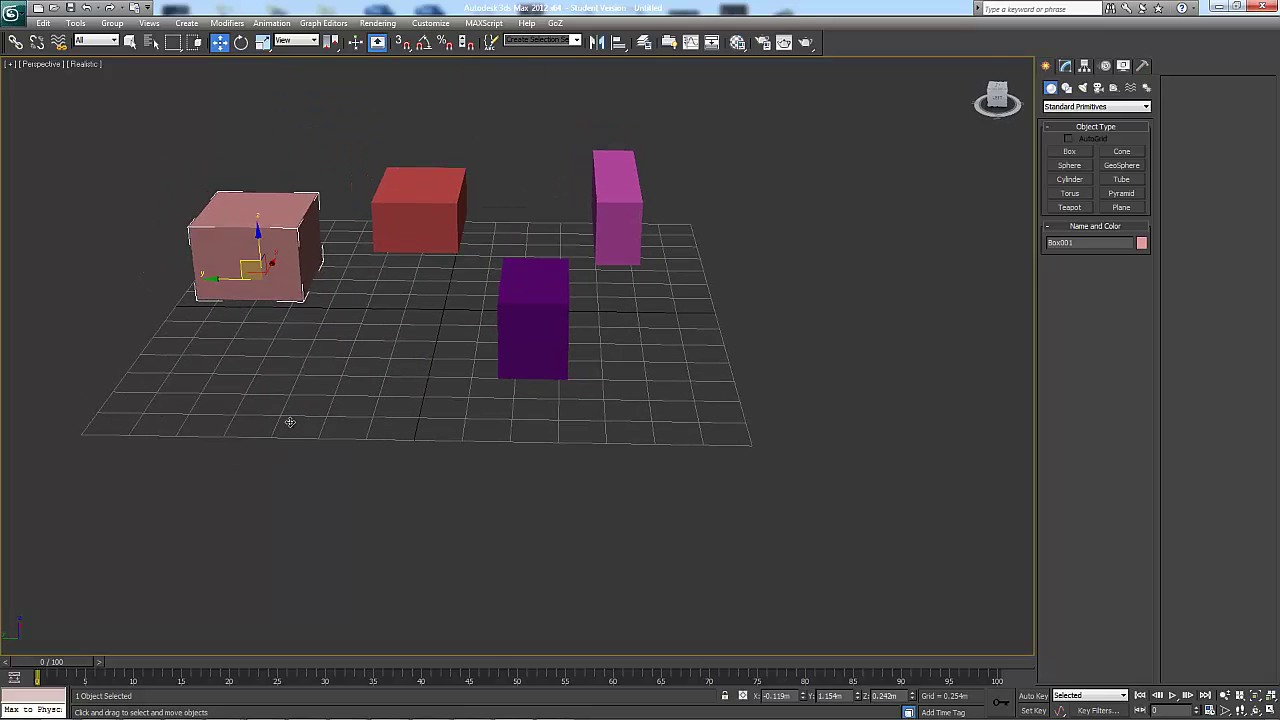
{"action": "mouse_move", "coordinate": [252, 267]}
{"action": "left_mouse_down"}
{"action": "mouse_move", "coordinate": [254, 163]}
{"action": "mouse_move", "coordinate": [151, 243]}
{"action": "mouse_move", "coordinate": [280, 223]}
{"action": "mouse_move", "coordinate": [251, 194]}
{"action": "mouse_move", "coordinate": [277, 166]}
{"action": "mouse_move", "coordinate": [310, 205]}
{"action": "mouse_move", "coordinate": [217, 208]}
{"action": "mouse_move", "coordinate": [266, 237]}
{"action": "mouse_move", "coordinate": [258, 176]}
{"action": "mouse_move", "coordinate": [274, 246]}
{"action": "mouse_move", "coordinate": [331, 297]}
{"action": "mouse_move", "coordinate": [310, 305]}
{"action": "left_mouse_up"}
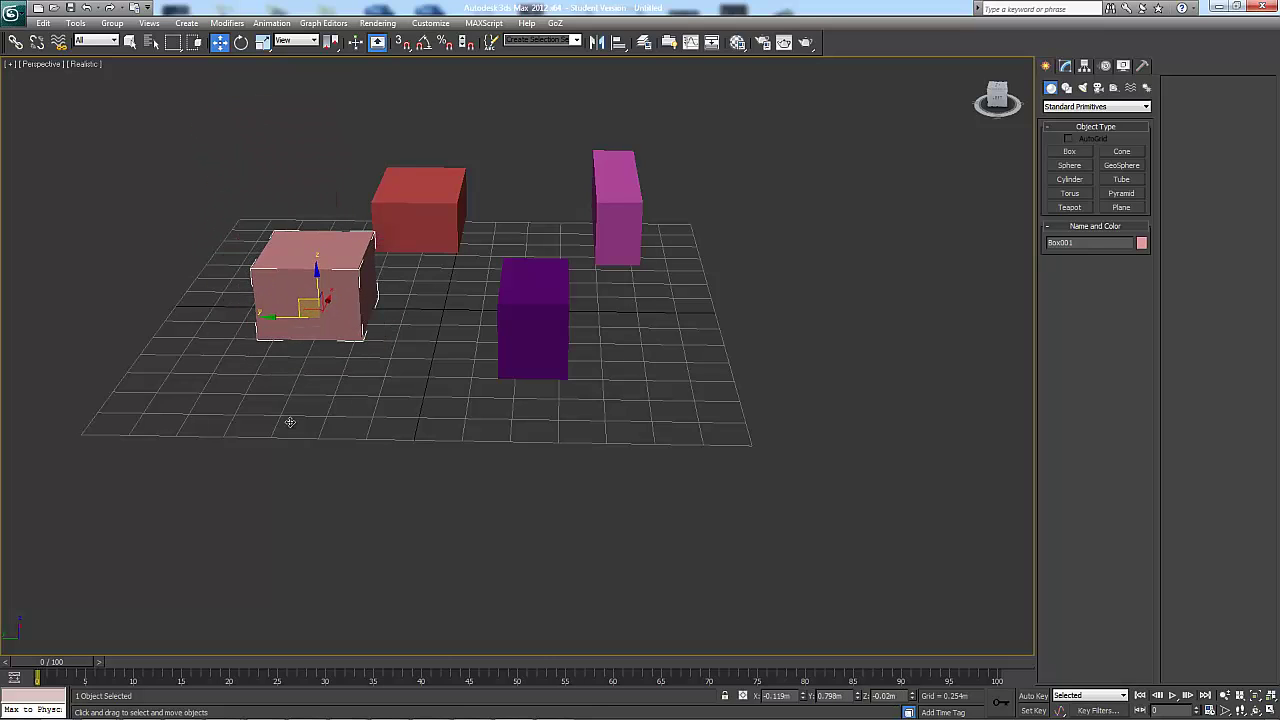
{"action": "middle_click_drag", "start_coordinate": [293, 429], "coordinate": [222, 435], "text": "alt"}
{"action": "mouse_move", "coordinate": [326, 303]}
{"action": "left_mouse_down"}
{"action": "mouse_move", "coordinate": [329, 230]}
{"action": "mouse_move", "coordinate": [320, 273]}
{"action": "left_mouse_up"}
{"action": "middle_click_drag", "start_coordinate": [291, 426], "coordinate": [291, 428], "text": "alt"}
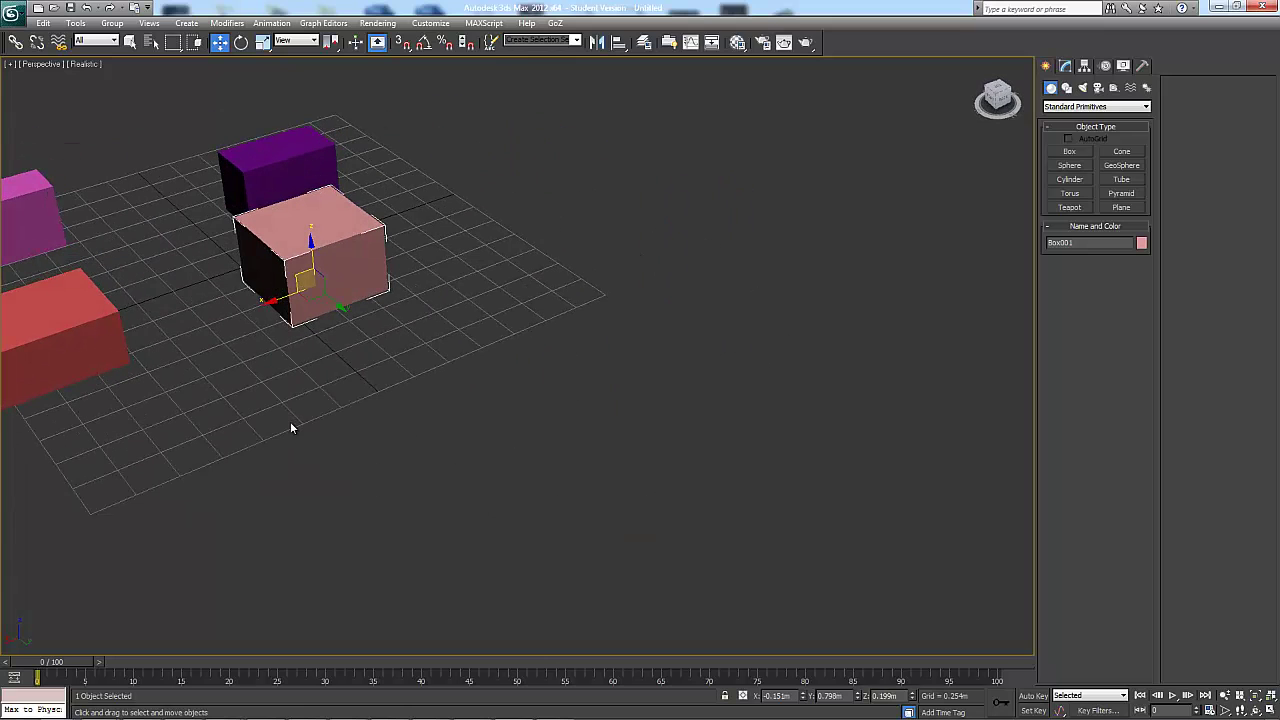
{"action": "mouse_move", "coordinate": [305, 283]}
{"action": "left_mouse_down"}
{"action": "mouse_move", "coordinate": [320, 277]}
{"action": "mouse_move", "coordinate": [274, 131]}
{"action": "mouse_move", "coordinate": [334, 349]}
{"action": "mouse_move", "coordinate": [308, 290]}
{"action": "mouse_move", "coordinate": [331, 279]}
{"action": "left_mouse_up"}
{"action": "middle_click_drag", "start_coordinate": [290, 422], "coordinate": [291, 424], "text": "alt"}
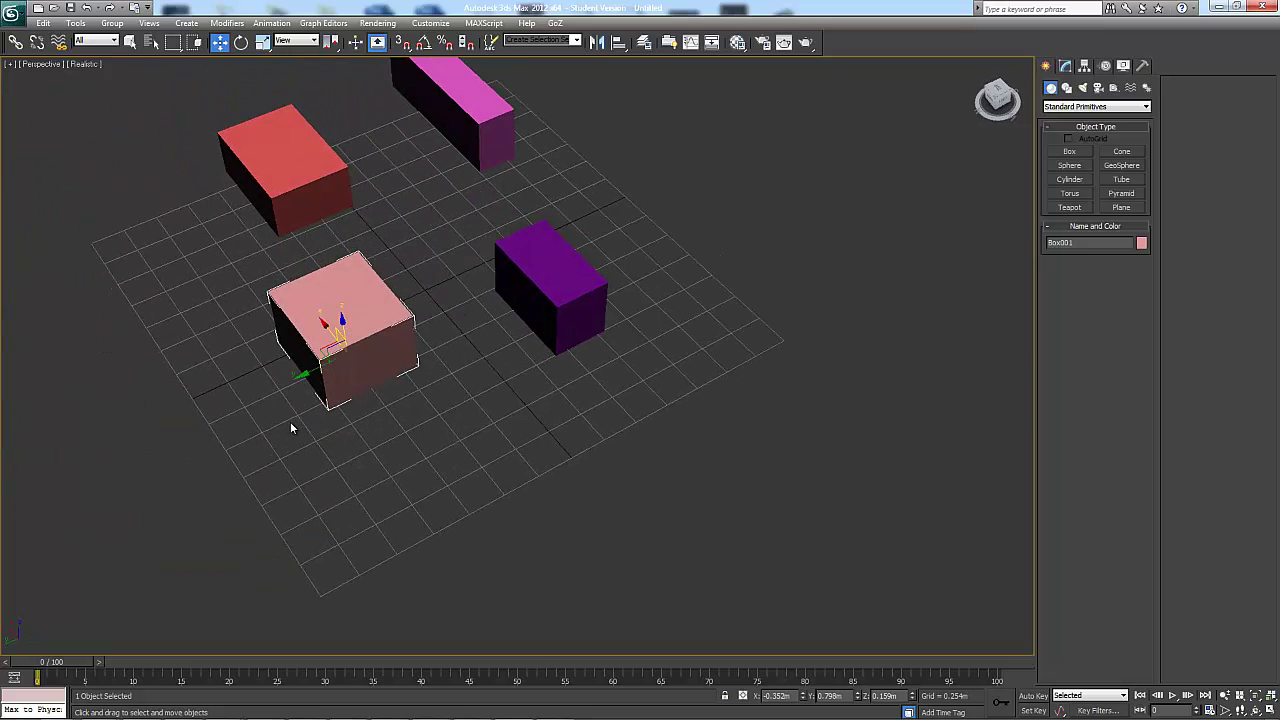
Step: Switch the light pink box's transform tool between Rotate, Move and Scale, ending on Rotate
{"action": "left_click", "coordinate": [241, 42]}
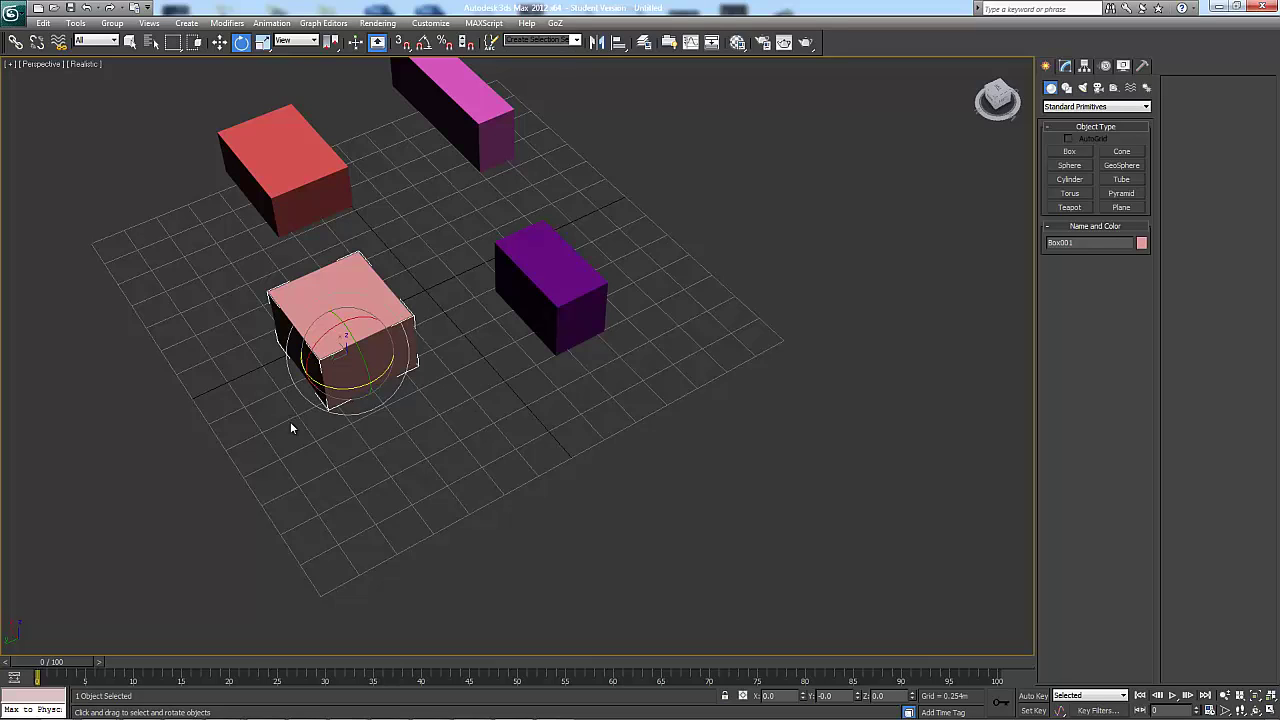
{"action": "key", "text": "w"}
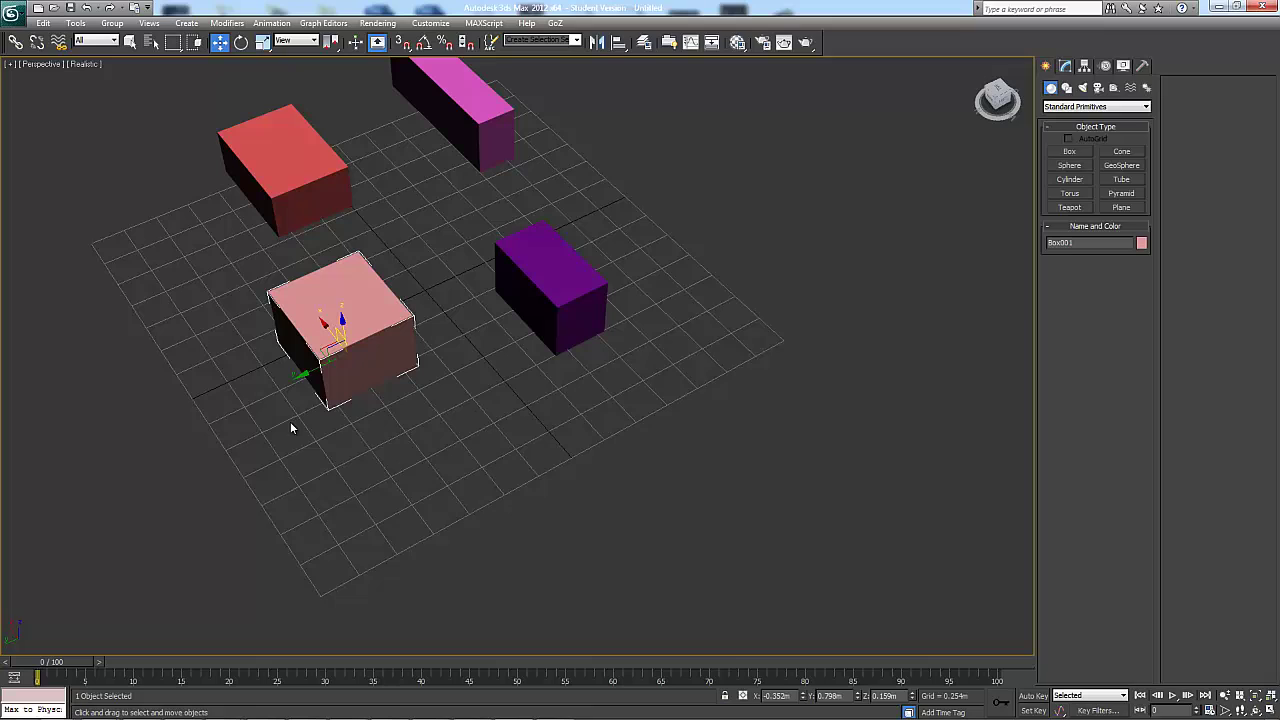
{"action": "key", "text": "e"}
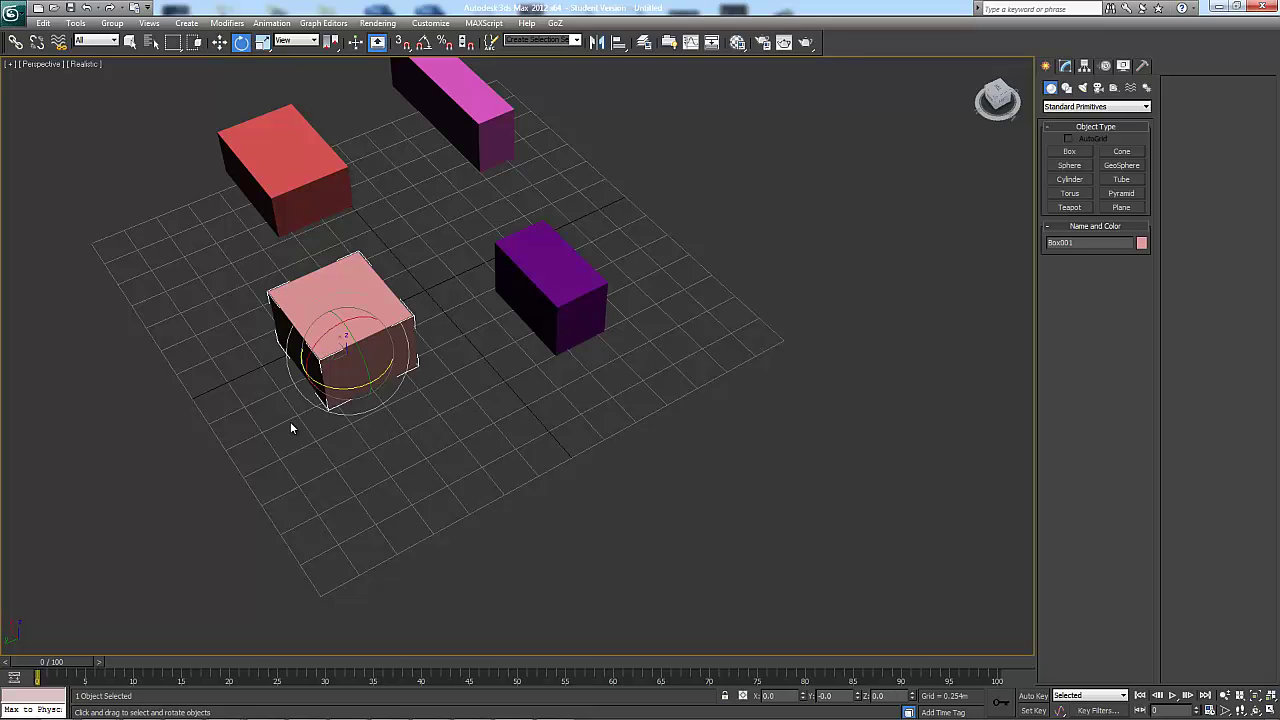
{"action": "key", "text": "r"}
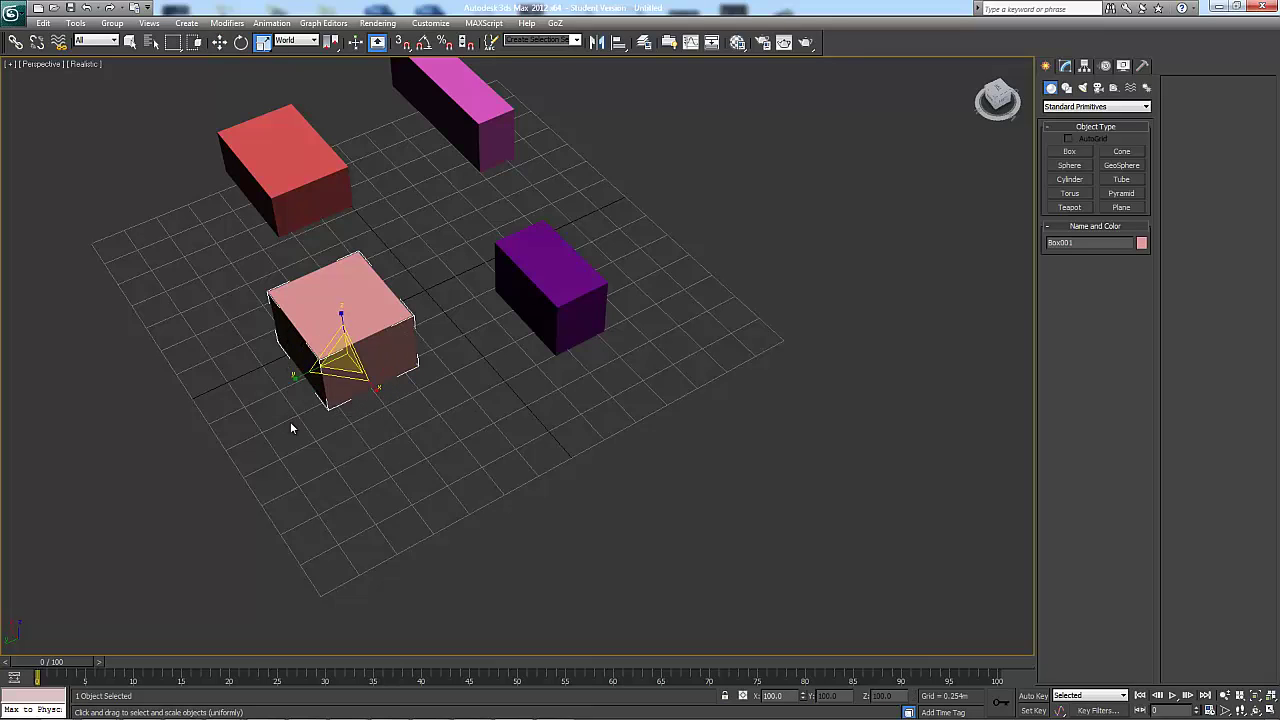
{"action": "key", "text": "e"}
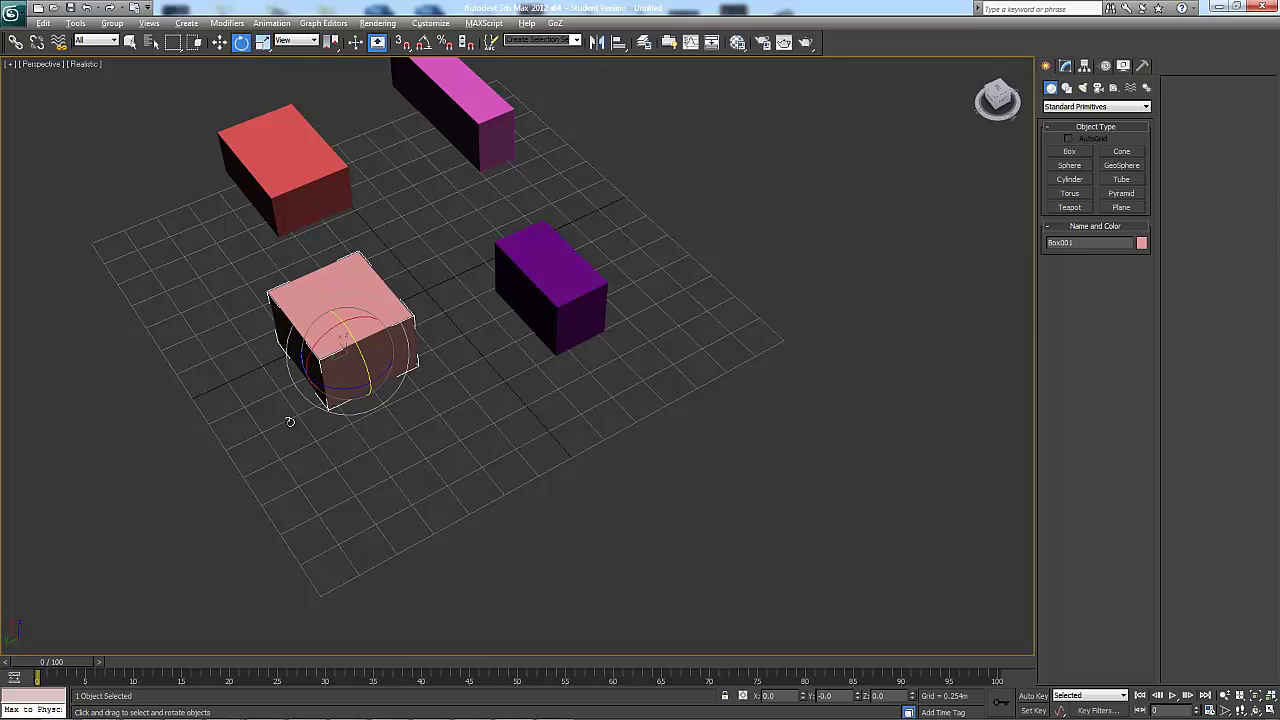
Step: Rotate the light pink box freely around its axes and undo the last rotation
{"action": "middle_click_drag", "start_coordinate": [290, 422], "coordinate": [283, 428], "text": "alt"}
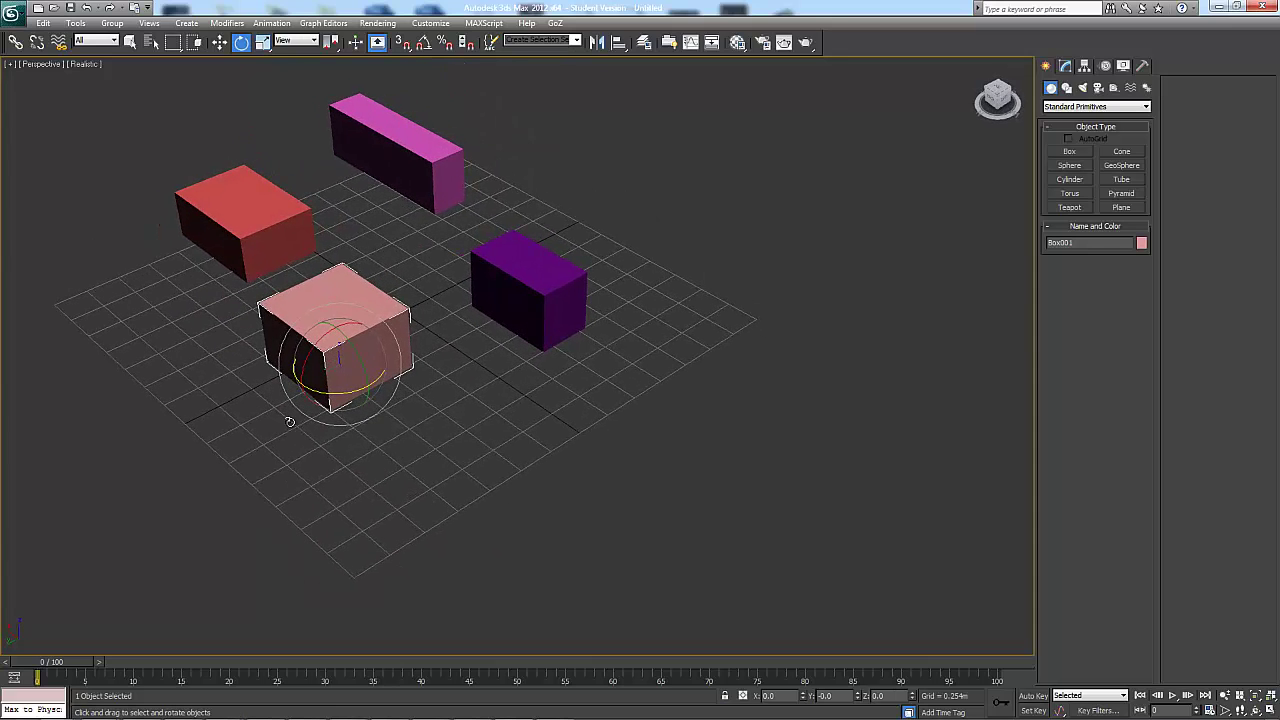
{"action": "left_click_drag", "start_coordinate": [290, 422], "coordinate": [291, 424]}
{"action": "key", "text": "ctrl+z"}
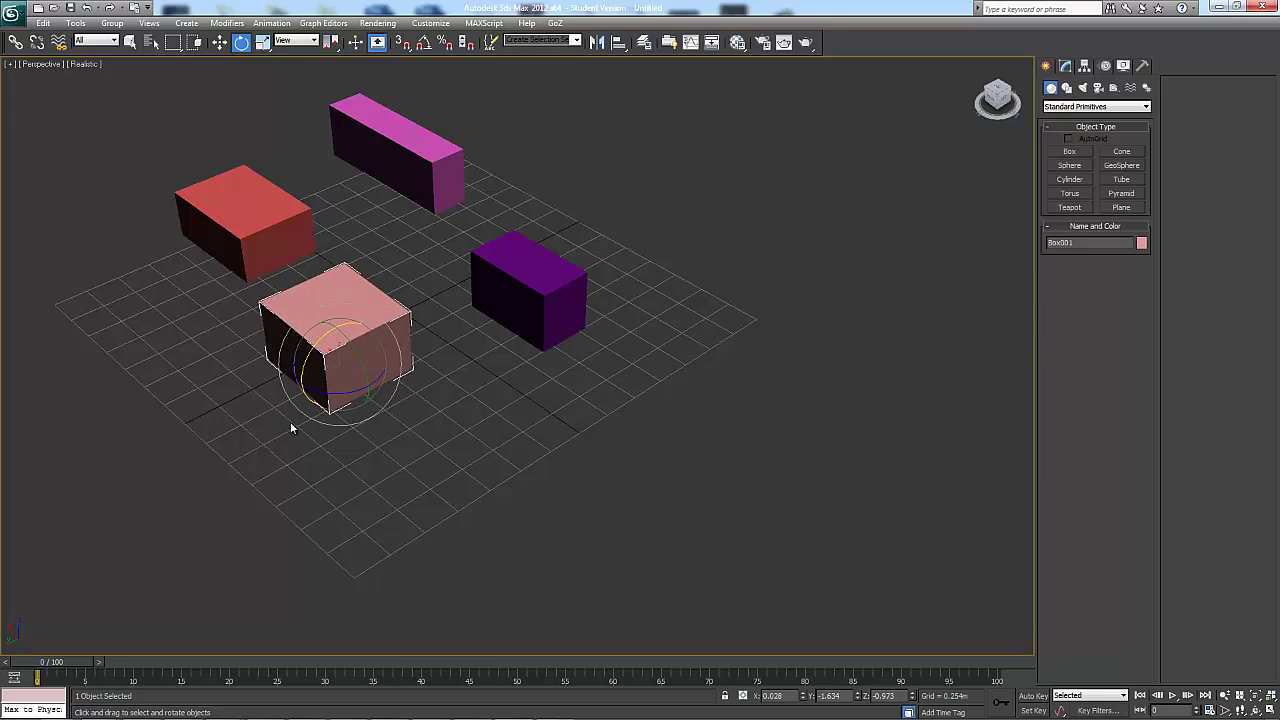
Step: Scale the light pink box uniformly to about 137 percent
{"action": "key", "text": "r"}
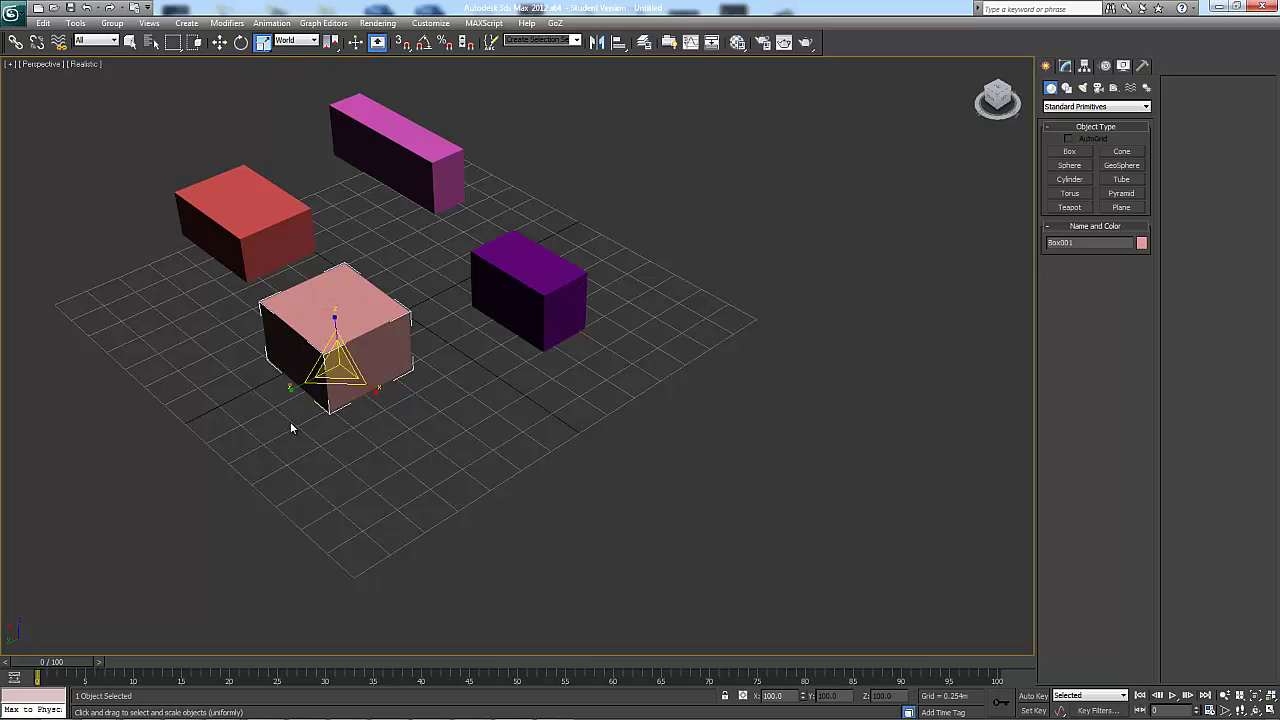
{"action": "left_click_drag", "start_coordinate": [290, 421], "coordinate": [290, 423]}
{"action": "middle_click_drag", "start_coordinate": [293, 428], "coordinate": [292, 428], "text": "alt"}
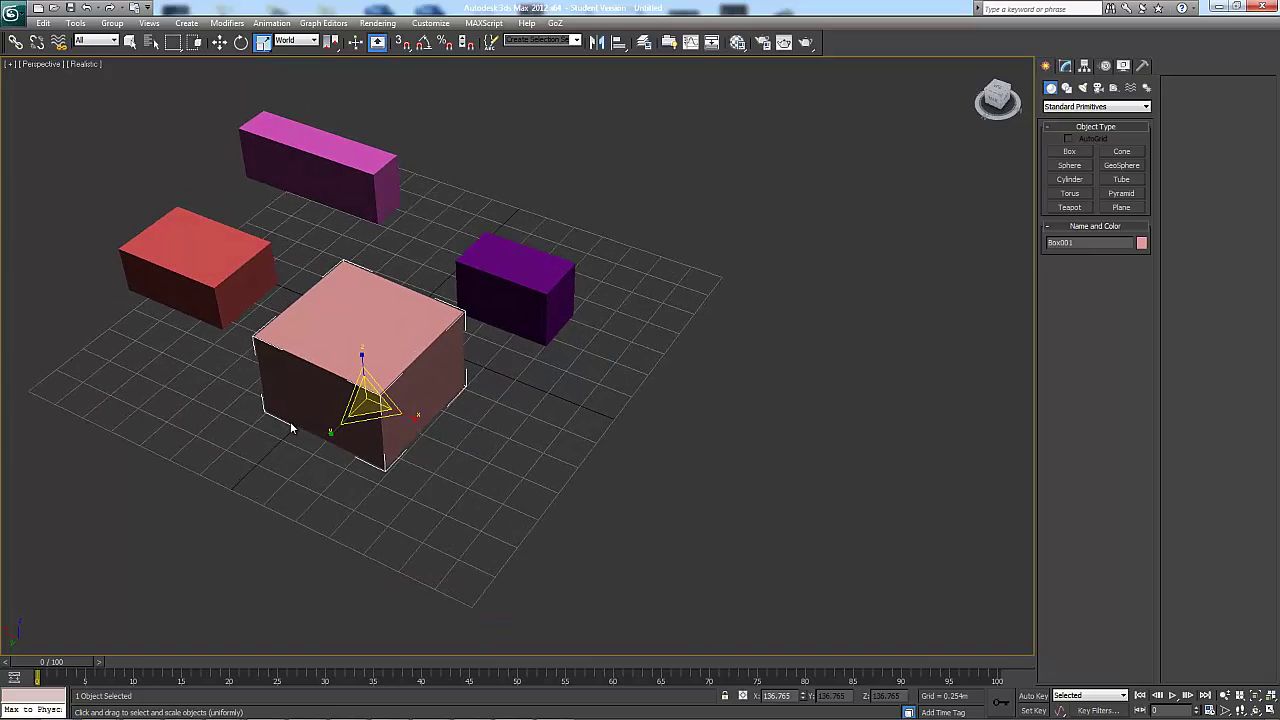
Step: Switch scaling to Select and Squash and squash the light pink box to about 105 percent in X and Z and 126 percent in Y
{"action": "key", "text": "r"}
{"action": "key", "text": "r"}
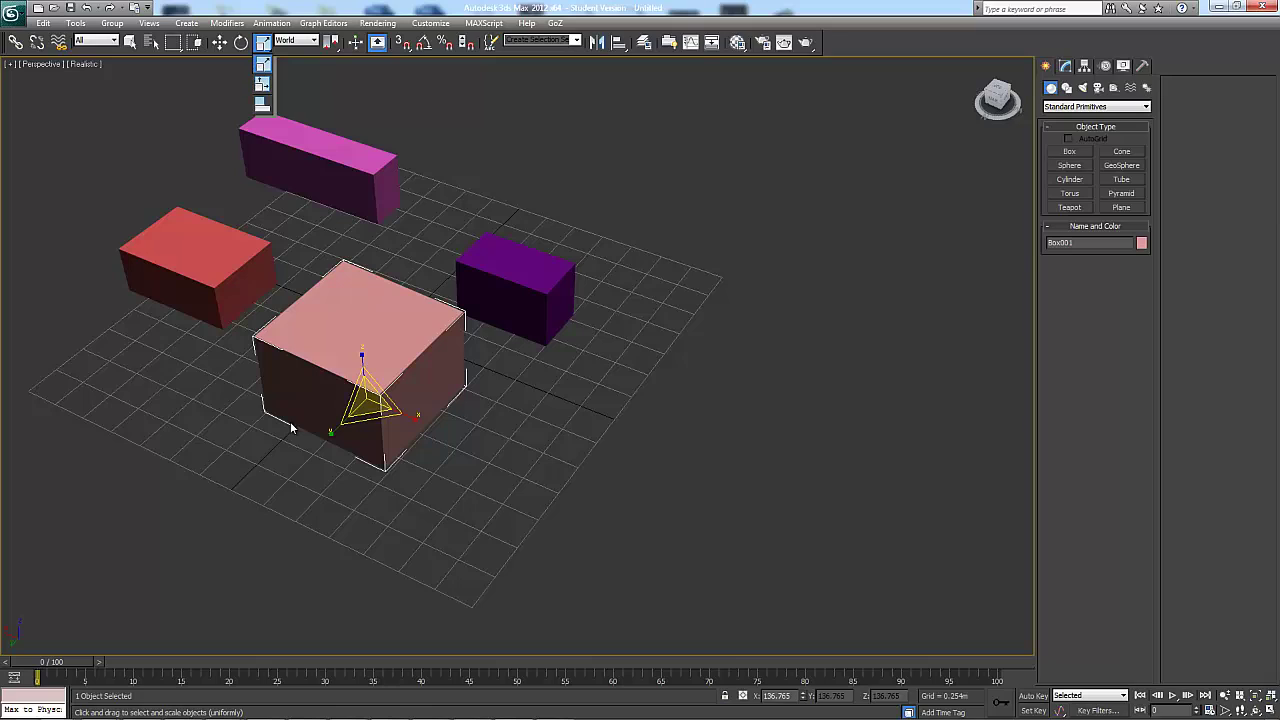
{"action": "key", "text": "r"}
{"action": "key", "text": "r"}
{"action": "key", "text": "r"}
{"action": "key", "text": "r"}
{"action": "key", "text": "r"}
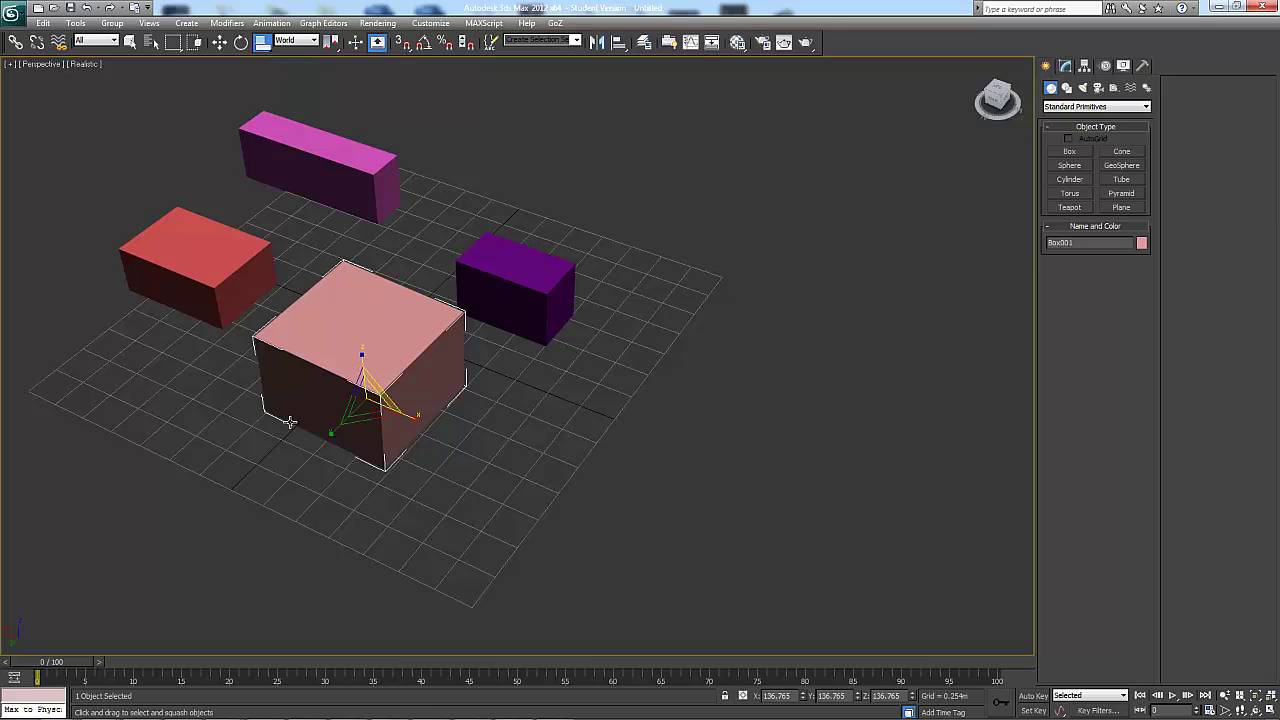
{"action": "key", "text": "alt"}
{"action": "left_click_drag", "start_coordinate": [290, 423], "coordinate": [290, 422]}
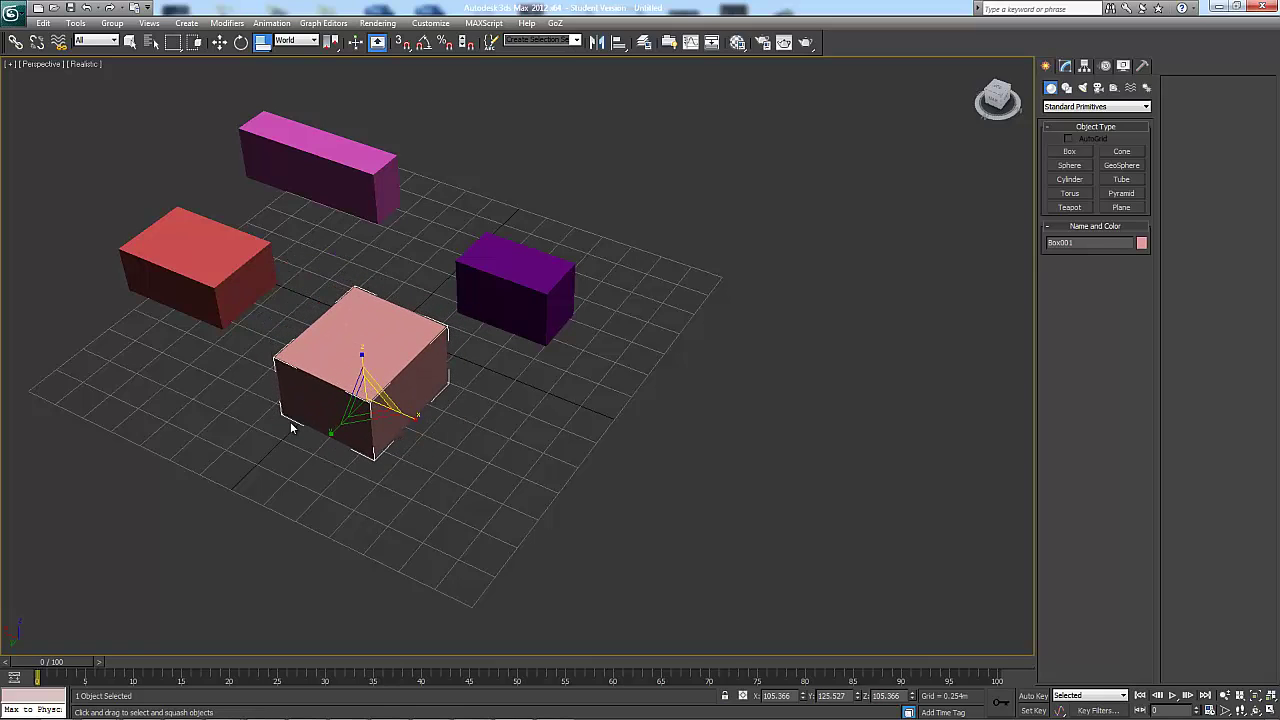
{"action": "left_click", "coordinate": [262, 42]}
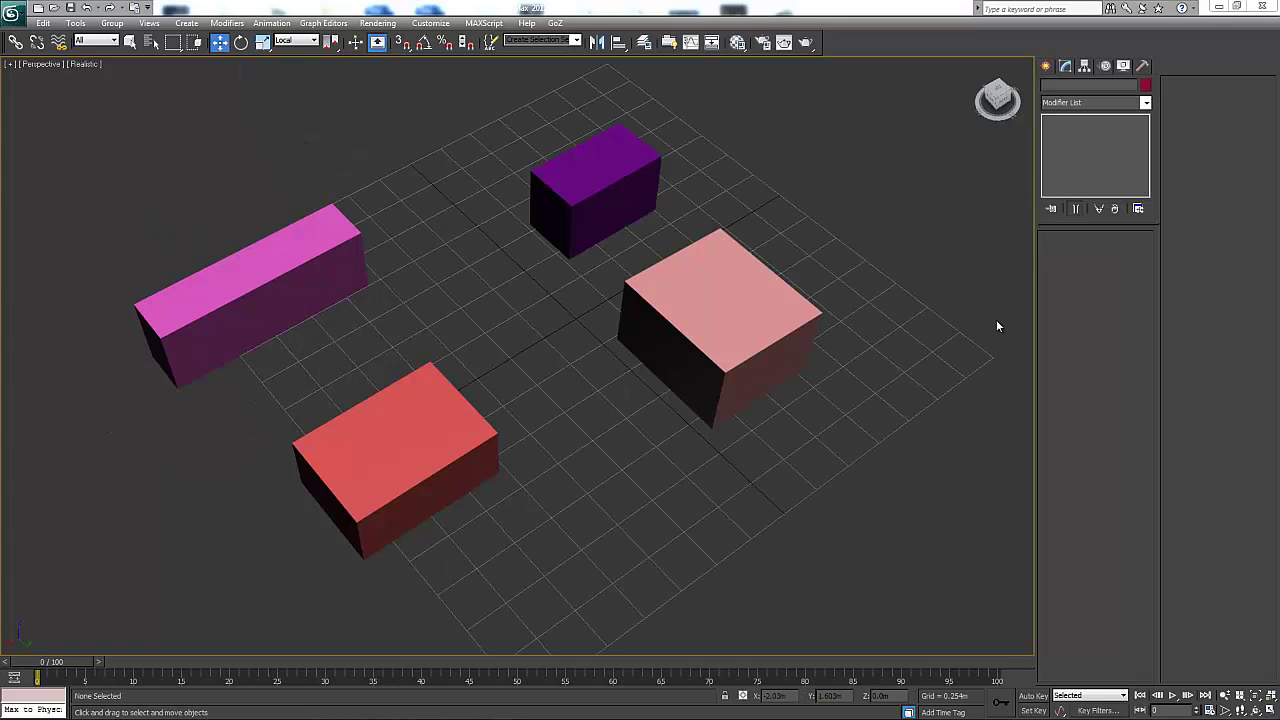
Step: Set the Move tool's reference coordinate system to World and select the magenta box
{"action": "middle_click_drag", "start_coordinate": [537, 328], "coordinate": [476, 239], "text": "alt"}
{"action": "left_click", "coordinate": [305, 41]}
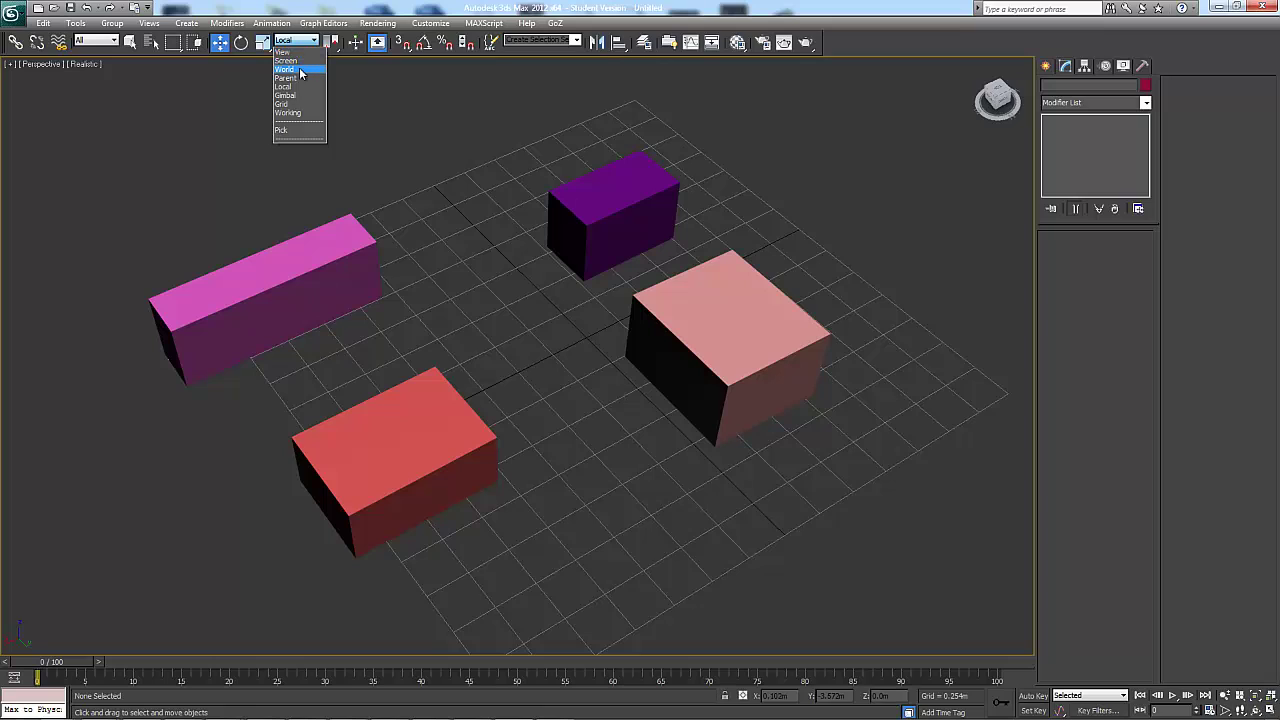
{"action": "left_click", "coordinate": [286, 69]}
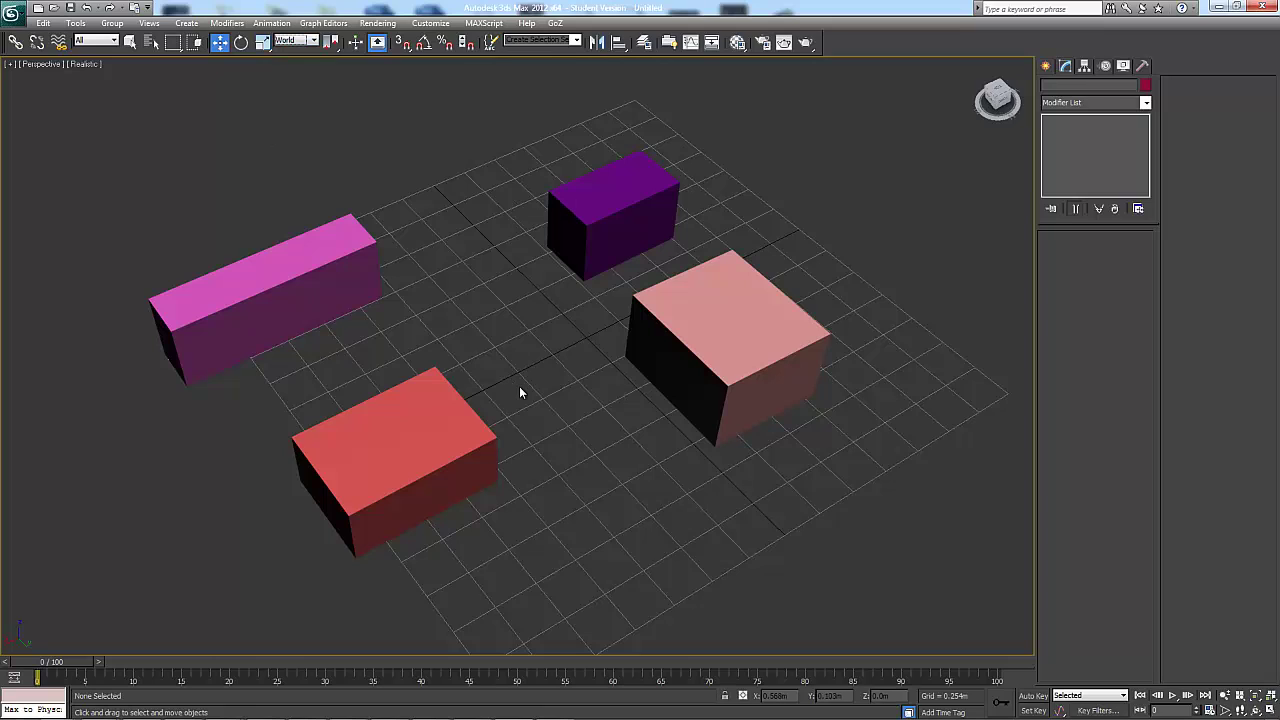
{"action": "left_click", "coordinate": [365, 297]}
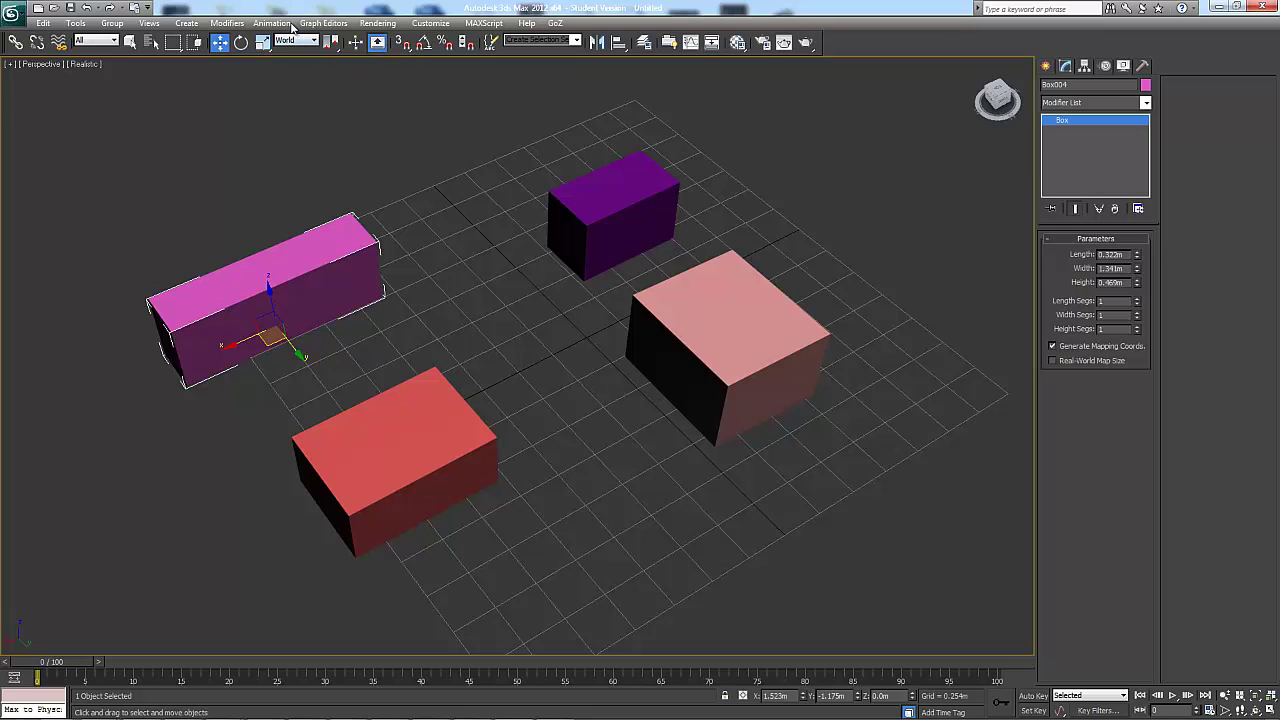
Step: Try moving the magenta box in the XY plane, undo the move and inspect its World-aligned gizmo from several angles
{"action": "left_click_drag", "start_coordinate": [271, 341], "coordinate": [386, 316]}
{"action": "key", "text": "ctrl+z"}
{"action": "mouse_move", "coordinate": [302, 350]}
{"action": "middle_mouse_down", "text": "alt"}
{"action": "mouse_move", "coordinate": [350, 318]}
{"action": "mouse_move", "coordinate": [398, 340]}
{"action": "mouse_move", "coordinate": [341, 427]}
{"action": "mouse_move", "coordinate": [285, 332]}
{"action": "middle_mouse_up", "text": "alt"}
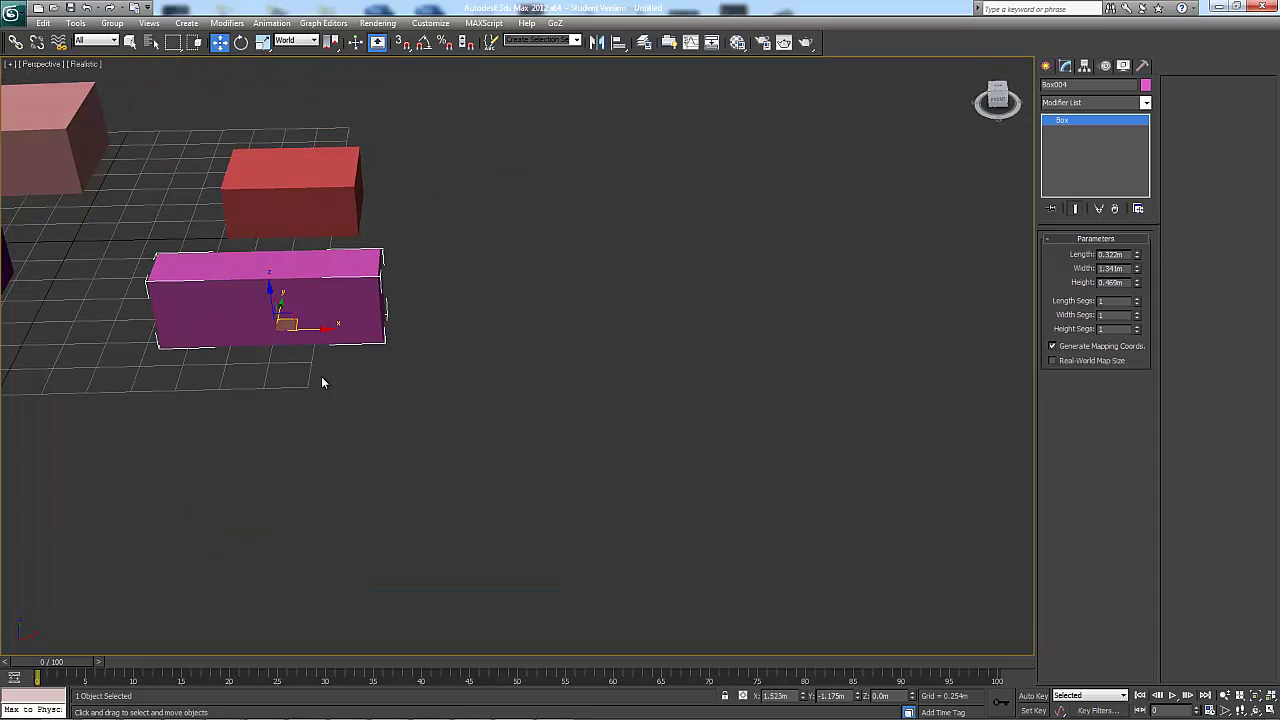
{"action": "middle_click_drag", "start_coordinate": [461, 394], "coordinate": [309, 388], "text": "alt"}
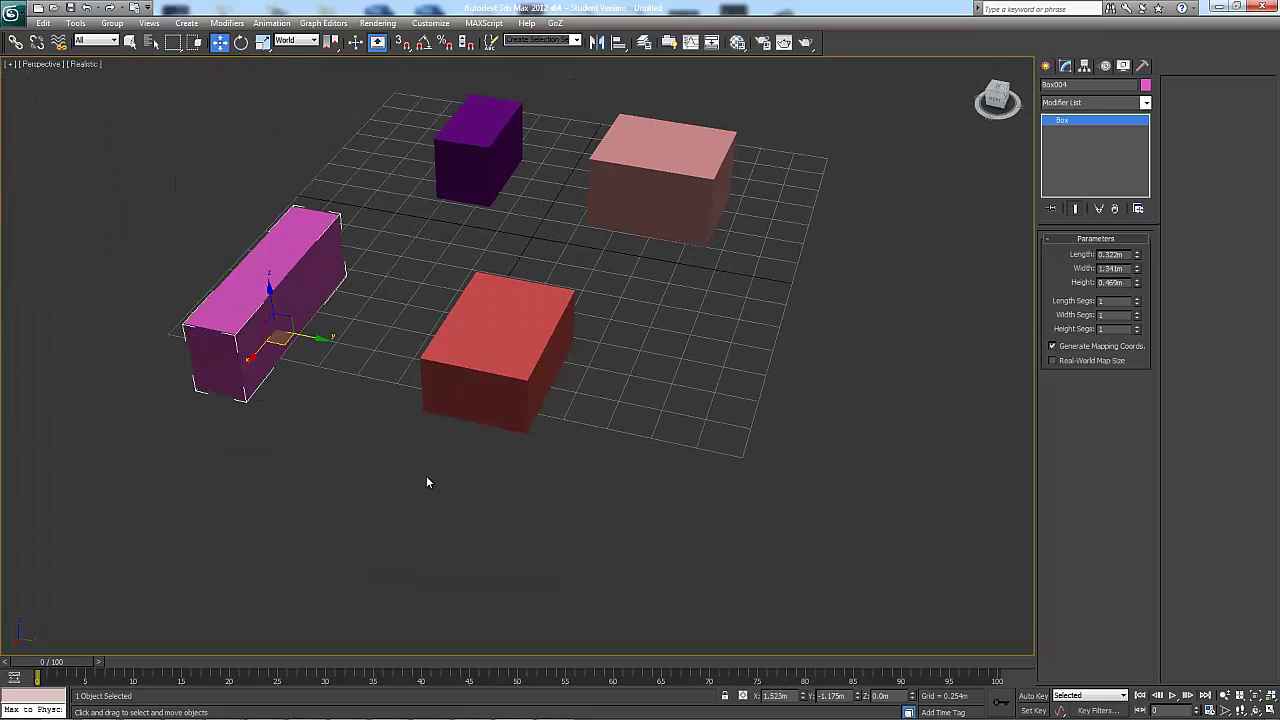
{"action": "middle_click_drag", "start_coordinate": [426, 482], "coordinate": [320, 157], "text": "alt"}
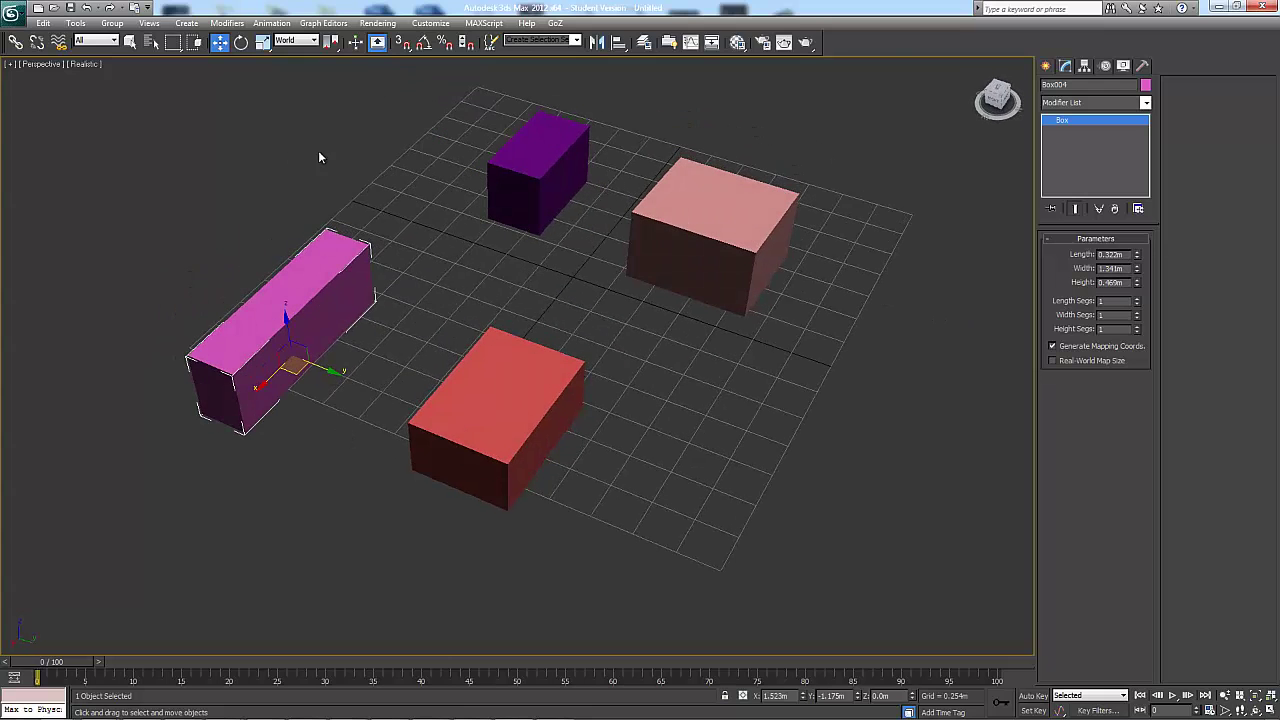
Step: Try rotating the magenta box about its Z axis and switch back to the Move tool
{"action": "key", "text": "e"}
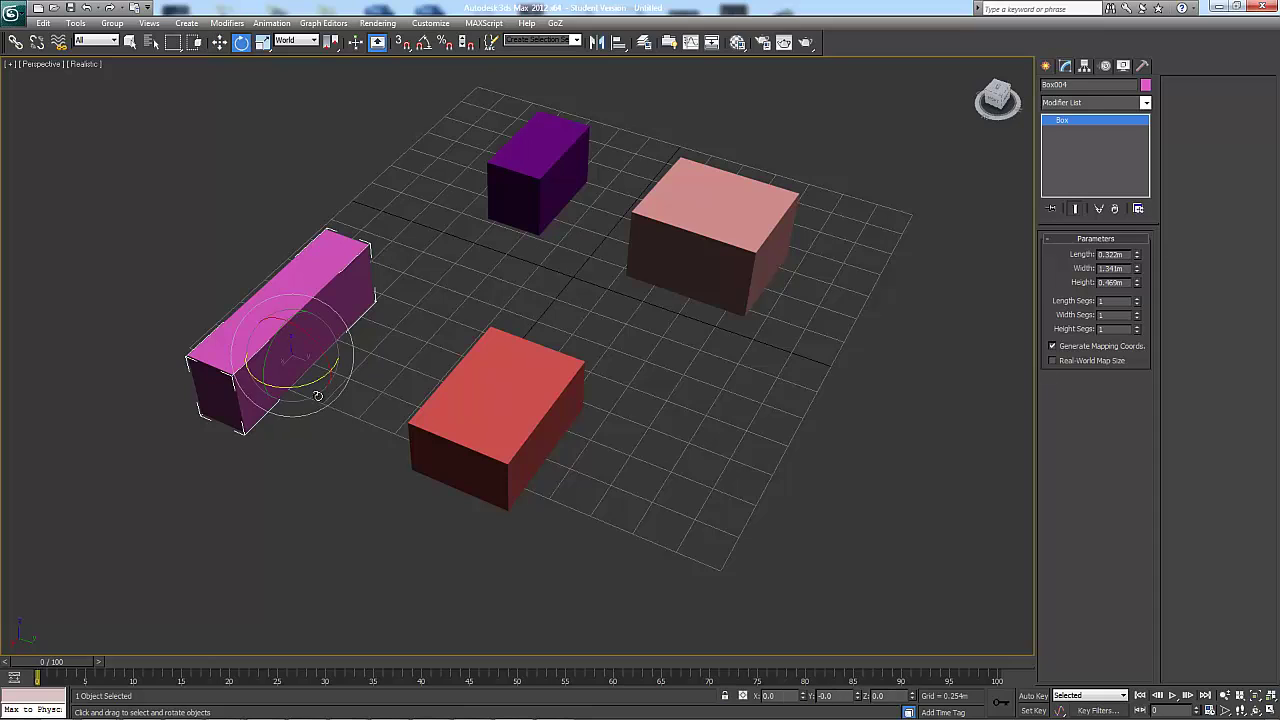
{"action": "left_click_drag", "start_coordinate": [312, 383], "coordinate": [352, 386]}
{"action": "key", "text": "w"}
{"action": "middle_click_drag", "start_coordinate": [329, 474], "coordinate": [278, 135], "text": "alt"}
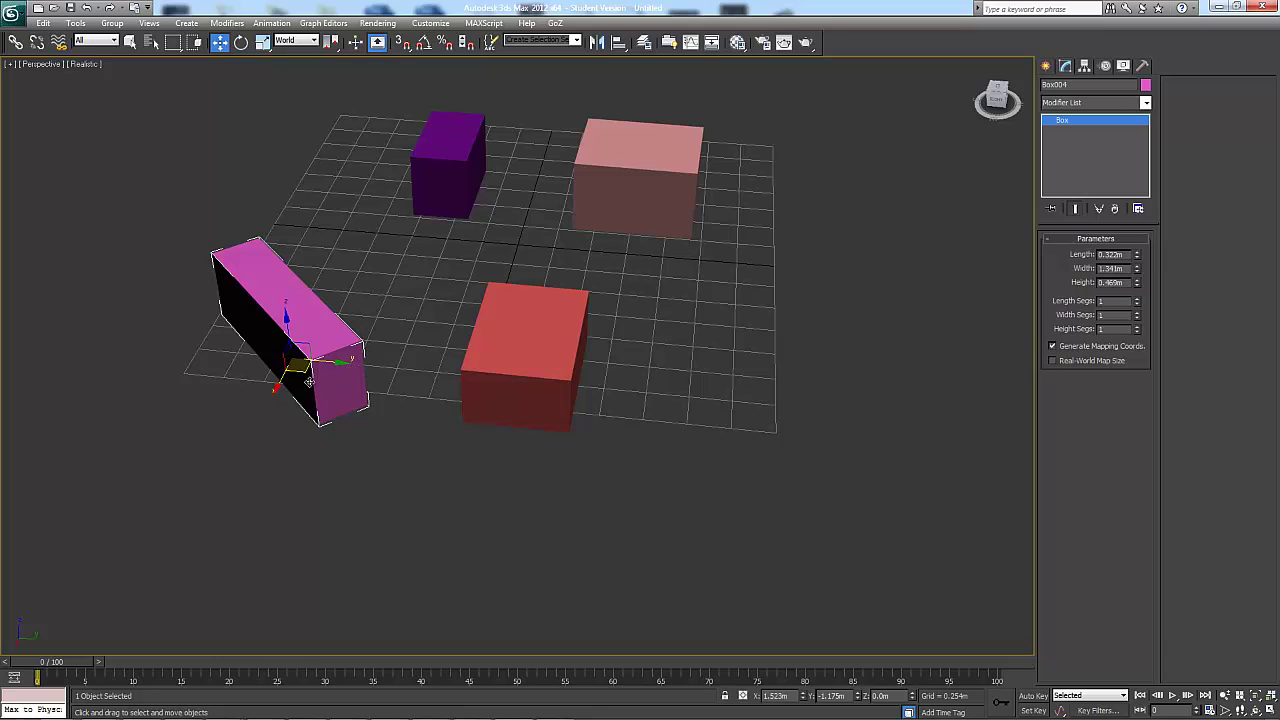
Step: Set the Move tool's reference coordinate system to Local and inspect the magenta box's gizmo from several angles
{"action": "left_click", "coordinate": [299, 42]}
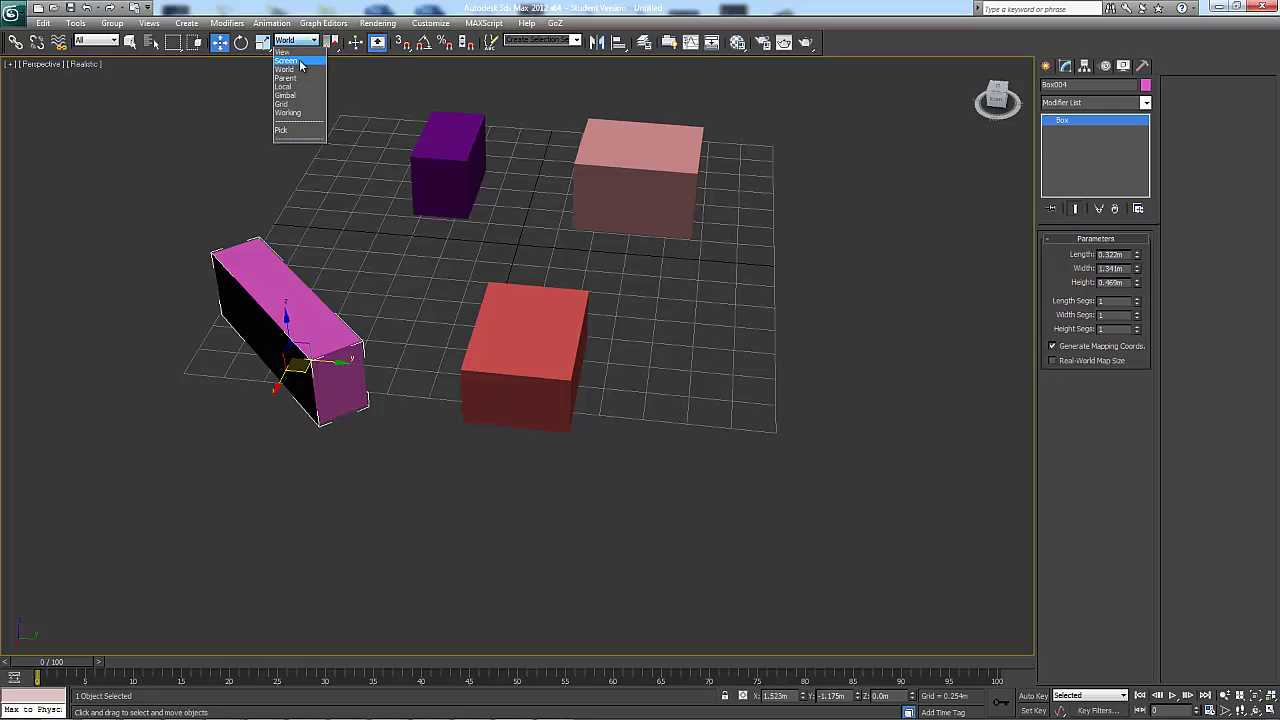
{"action": "left_click", "coordinate": [296, 88]}
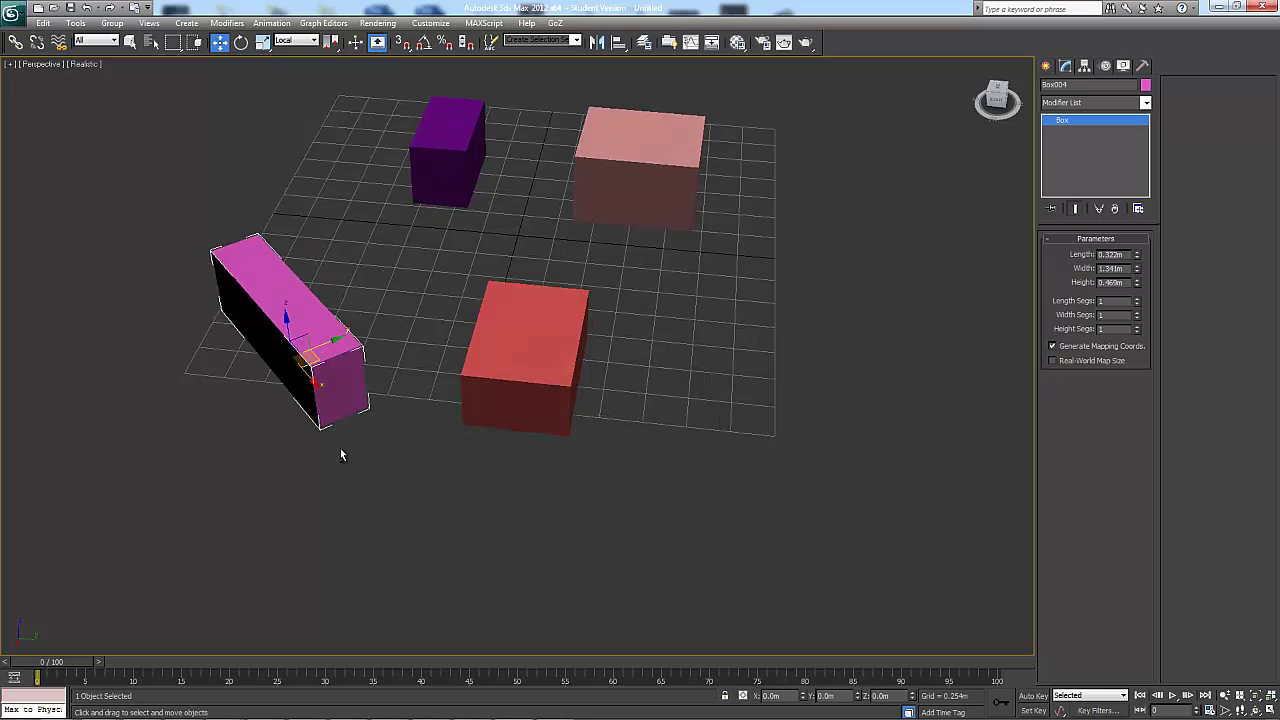
{"action": "middle_click_drag", "start_coordinate": [340, 448], "coordinate": [288, 412], "text": "alt"}
{"action": "mouse_move", "coordinate": [299, 355]}
{"action": "left_mouse_down"}
{"action": "mouse_move", "coordinate": [315, 229]}
{"action": "mouse_move", "coordinate": [300, 346]}
{"action": "left_mouse_up"}
{"action": "middle_click_drag", "start_coordinate": [300, 346], "coordinate": [254, 348], "text": "alt"}
{"action": "left_click_drag", "start_coordinate": [331, 367], "coordinate": [354, 400]}
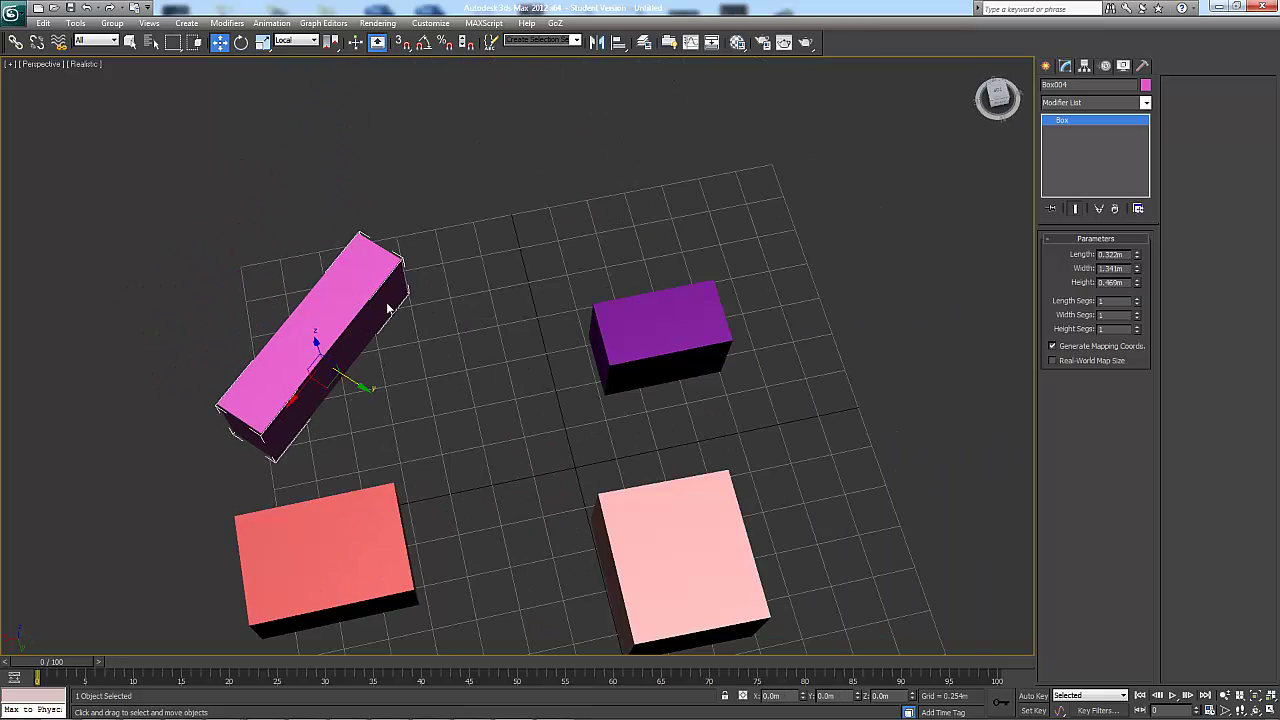
{"action": "middle_click_drag", "start_coordinate": [390, 364], "coordinate": [360, 149], "text": "alt"}
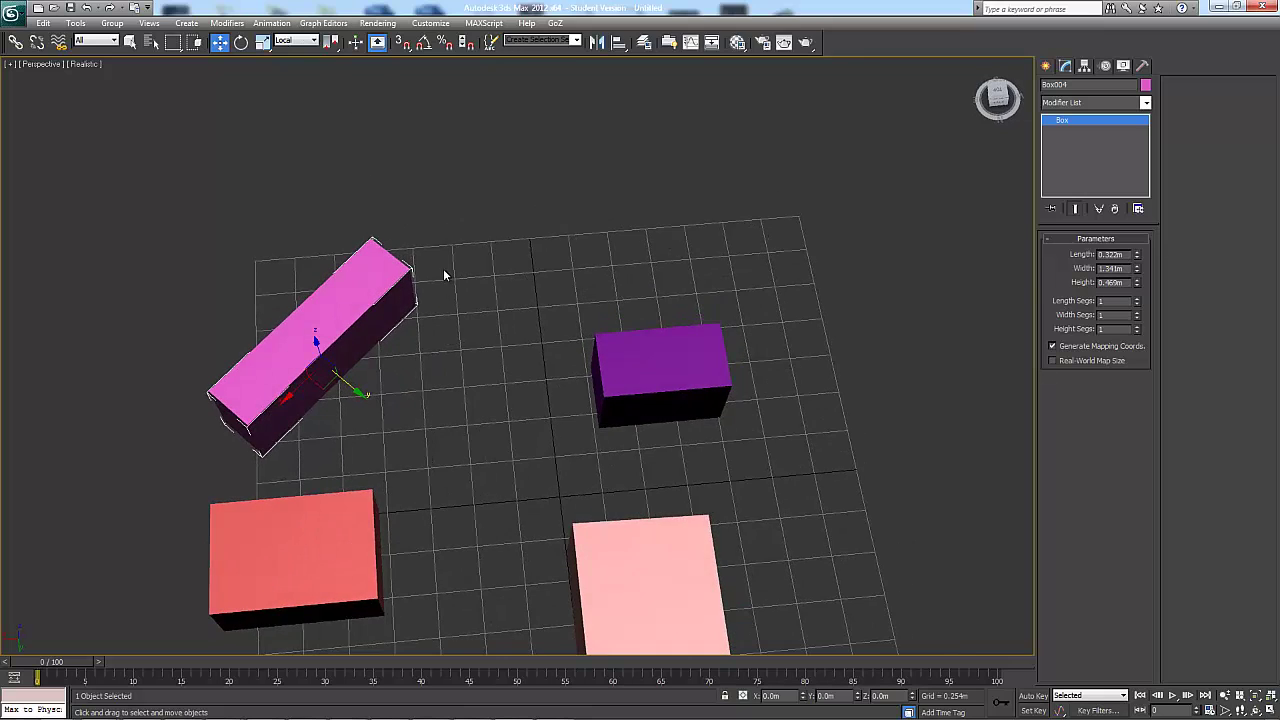
{"action": "middle_click_drag", "start_coordinate": [443, 274], "coordinate": [466, 372], "text": "alt"}
Step: Convert the magenta box to Editable Poly, select an upper end corner vertex and inspect its gizmo in the Parent coordinate system
{"action": "right_click", "coordinate": [381, 264]}
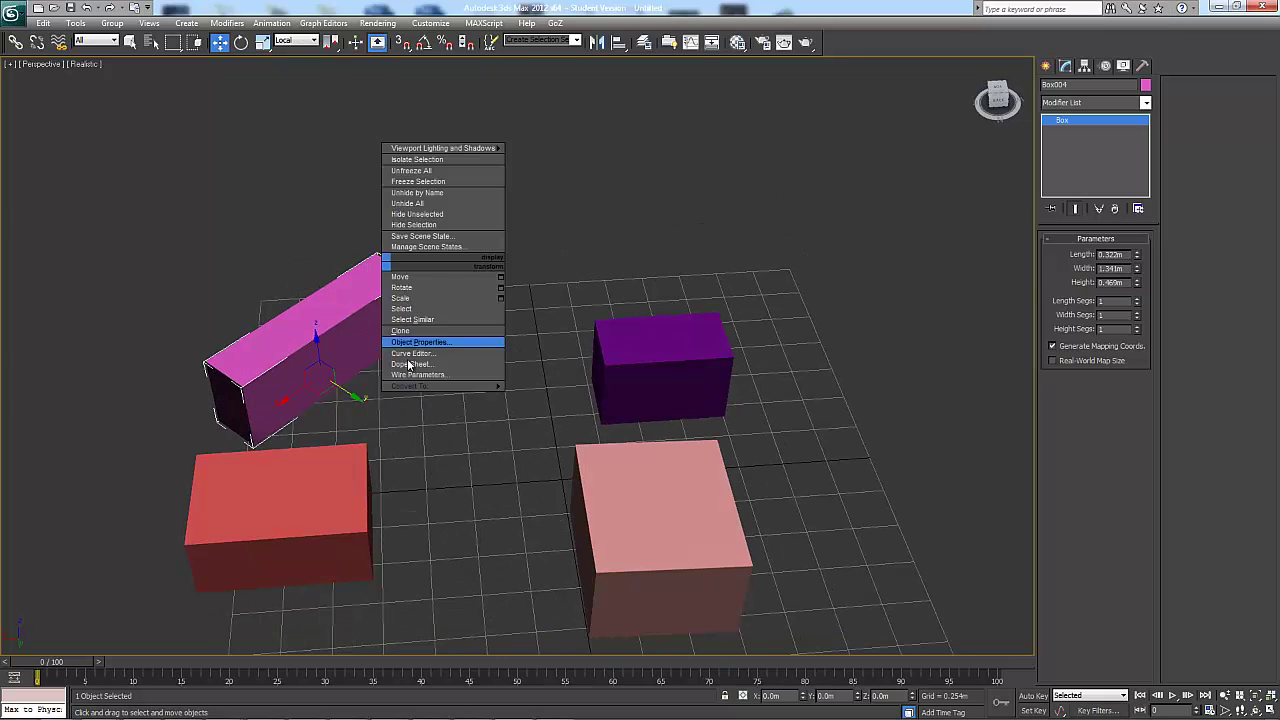
{"action": "mouse_move", "coordinate": [420, 388]}
{"action": "left_click", "coordinate": [527, 396]}
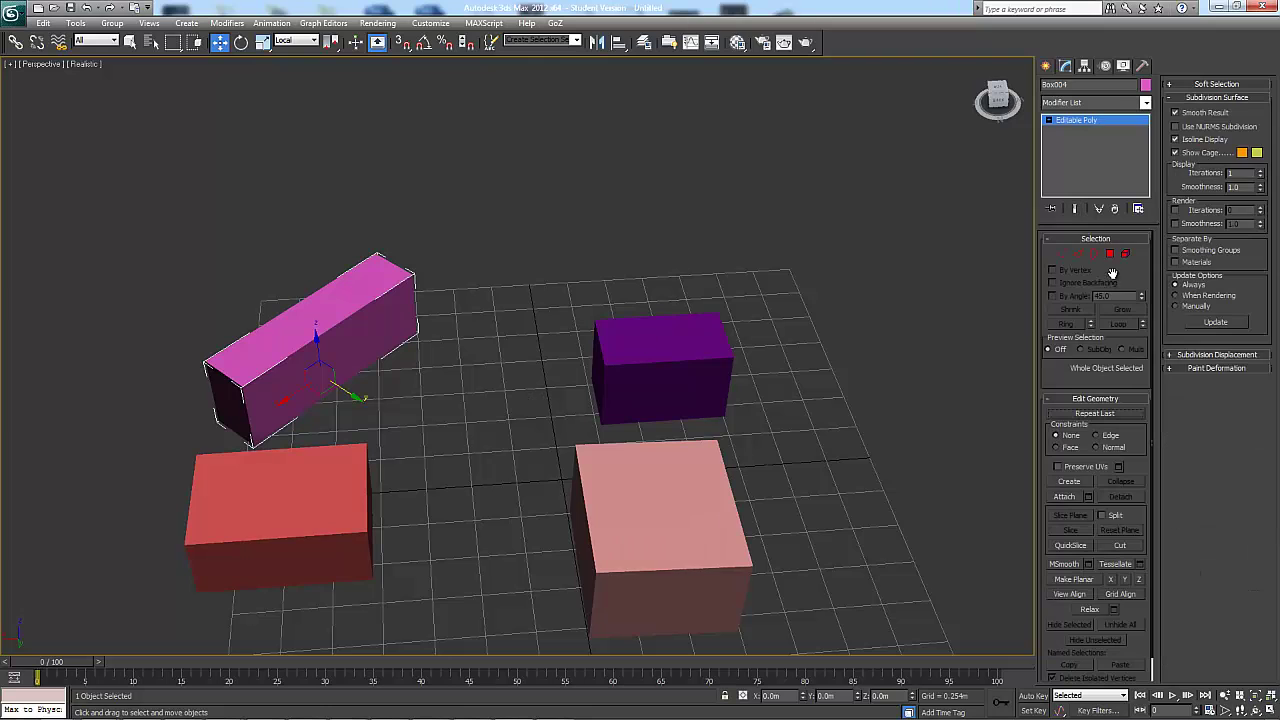
{"action": "left_click", "coordinate": [1061, 254]}
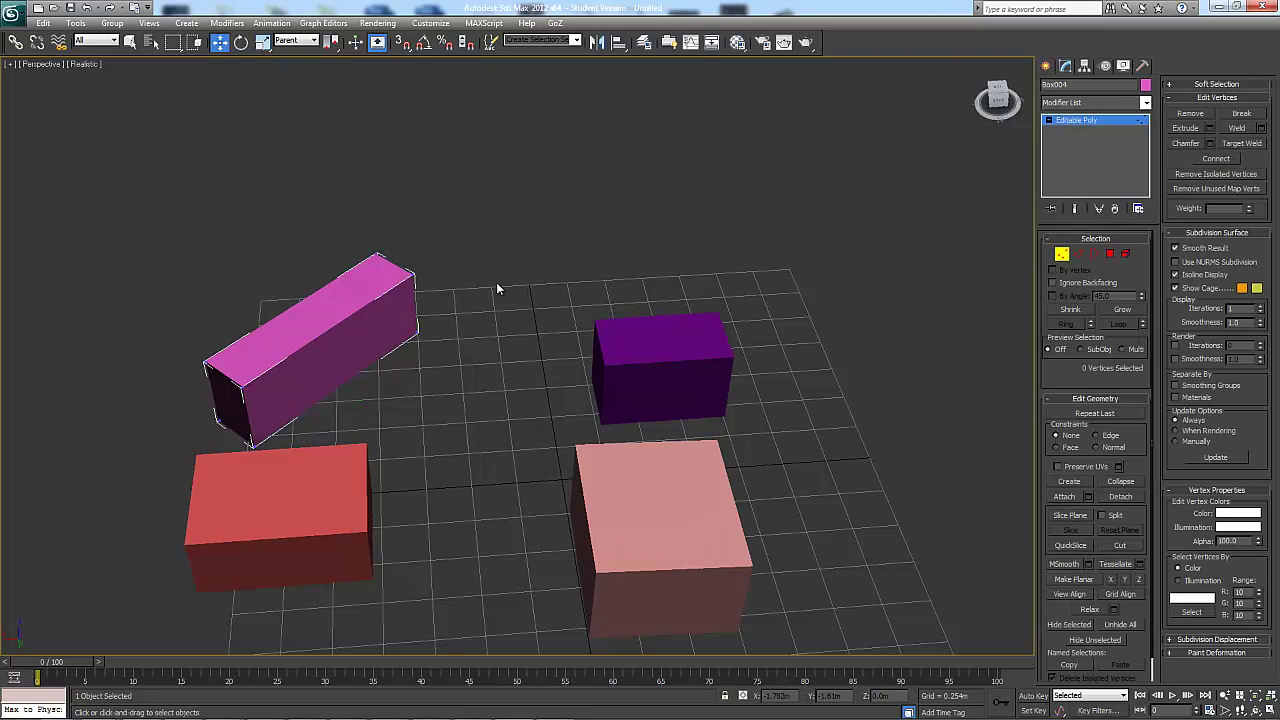
{"action": "left_click", "coordinate": [380, 257]}
{"action": "middle_click_drag", "start_coordinate": [390, 297], "coordinate": [495, 330], "text": "alt"}
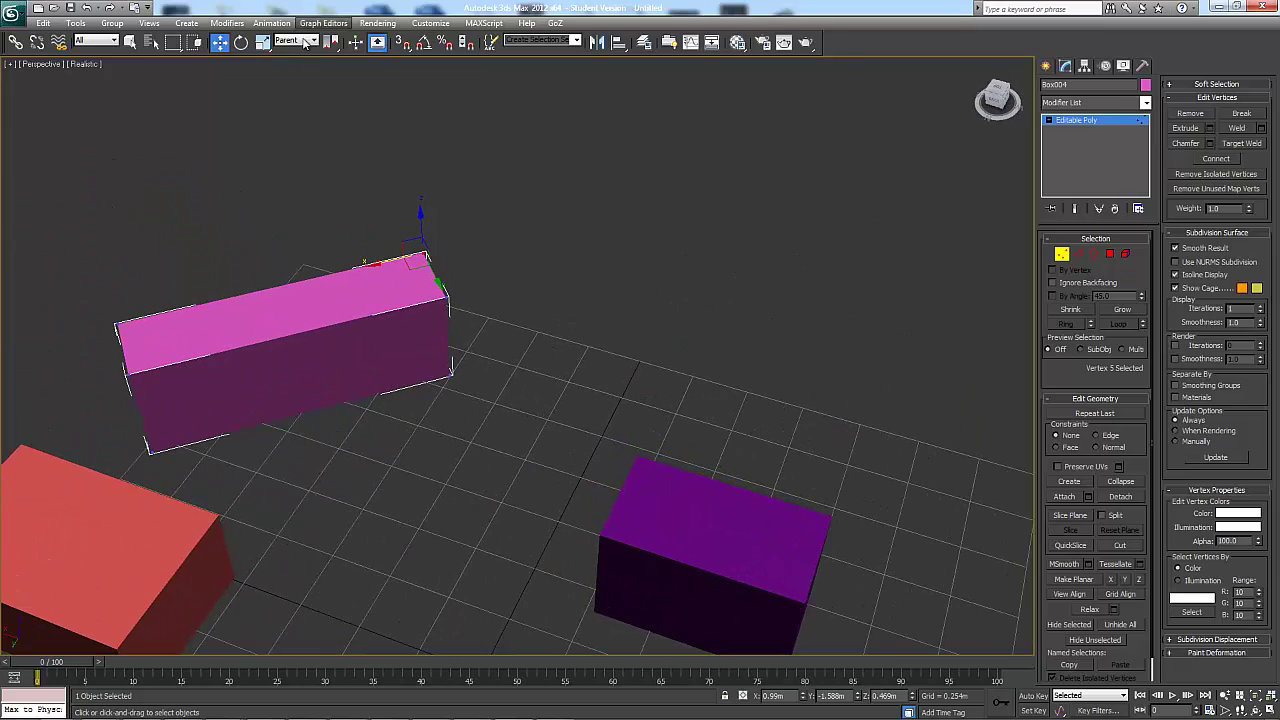
{"action": "middle_click_drag", "start_coordinate": [409, 270], "coordinate": [435, 265], "text": "alt"}
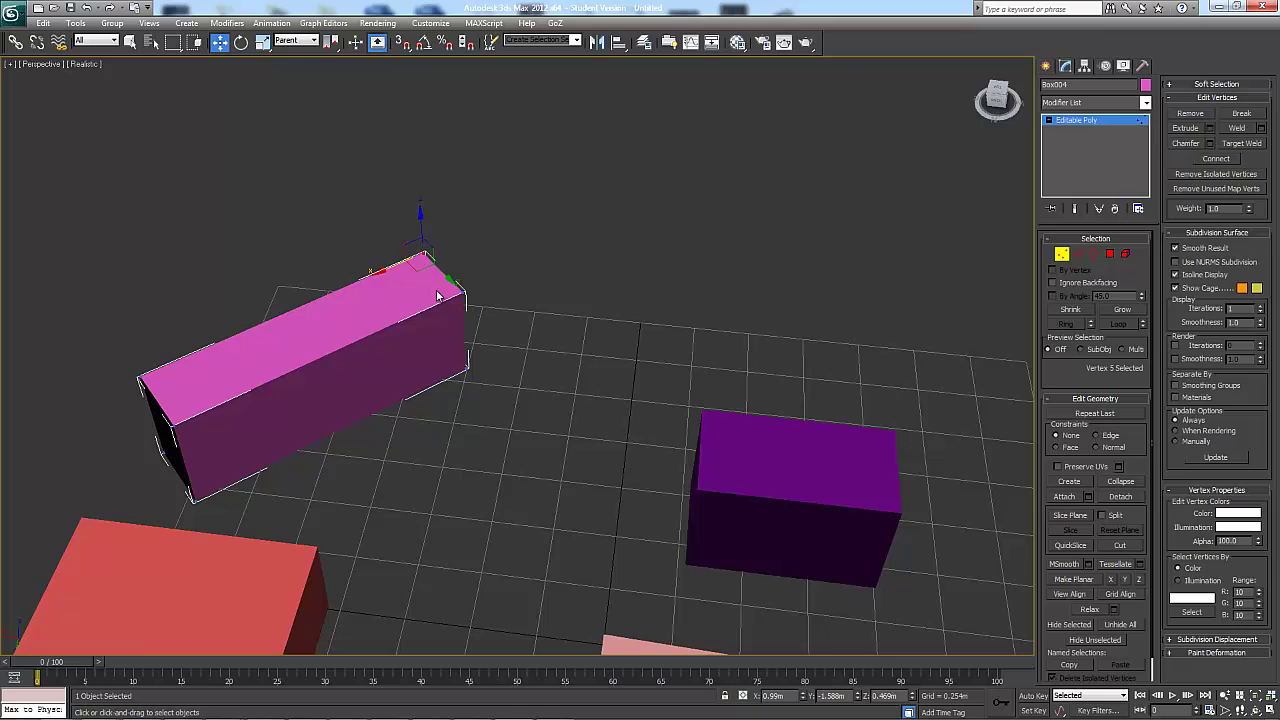
{"action": "middle_click_drag", "start_coordinate": [442, 318], "coordinate": [423, 302], "text": "alt"}
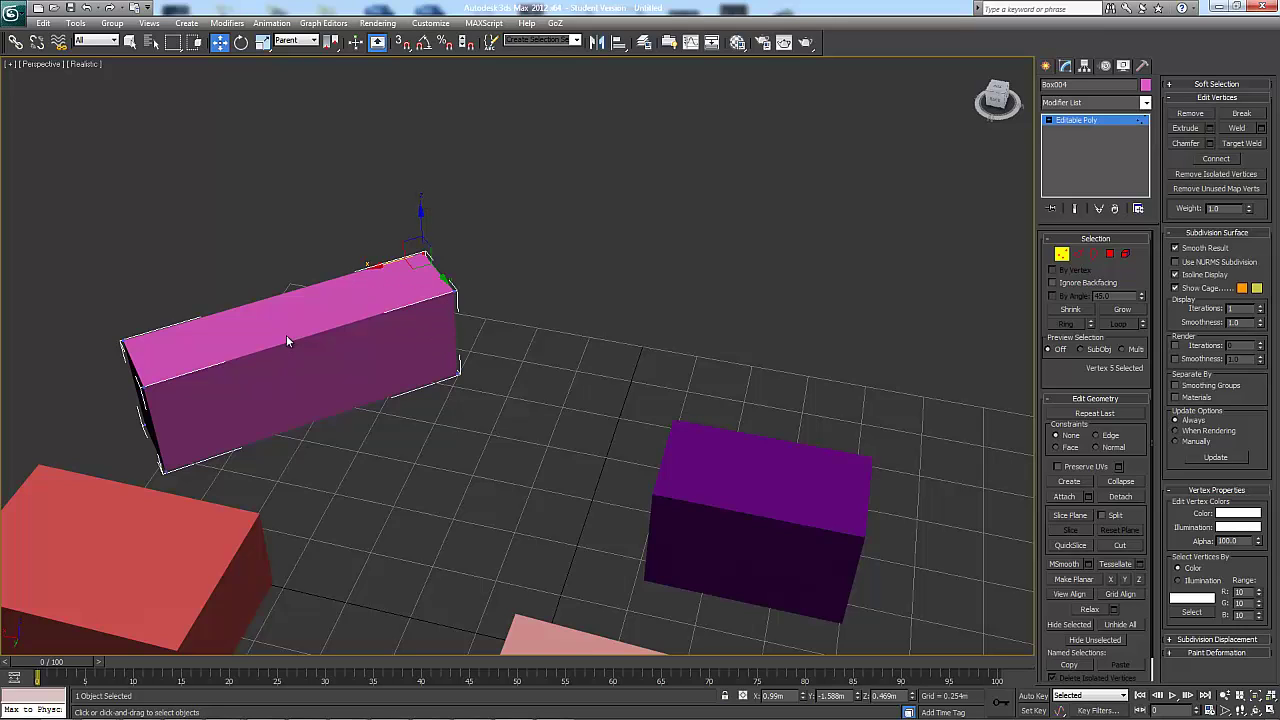
{"action": "middle_click_drag", "start_coordinate": [472, 327], "coordinate": [430, 300], "text": "alt"}
Step: Set the selected vertex's reference coordinate system to Local and leave Vertex level
{"action": "left_click", "coordinate": [300, 40]}
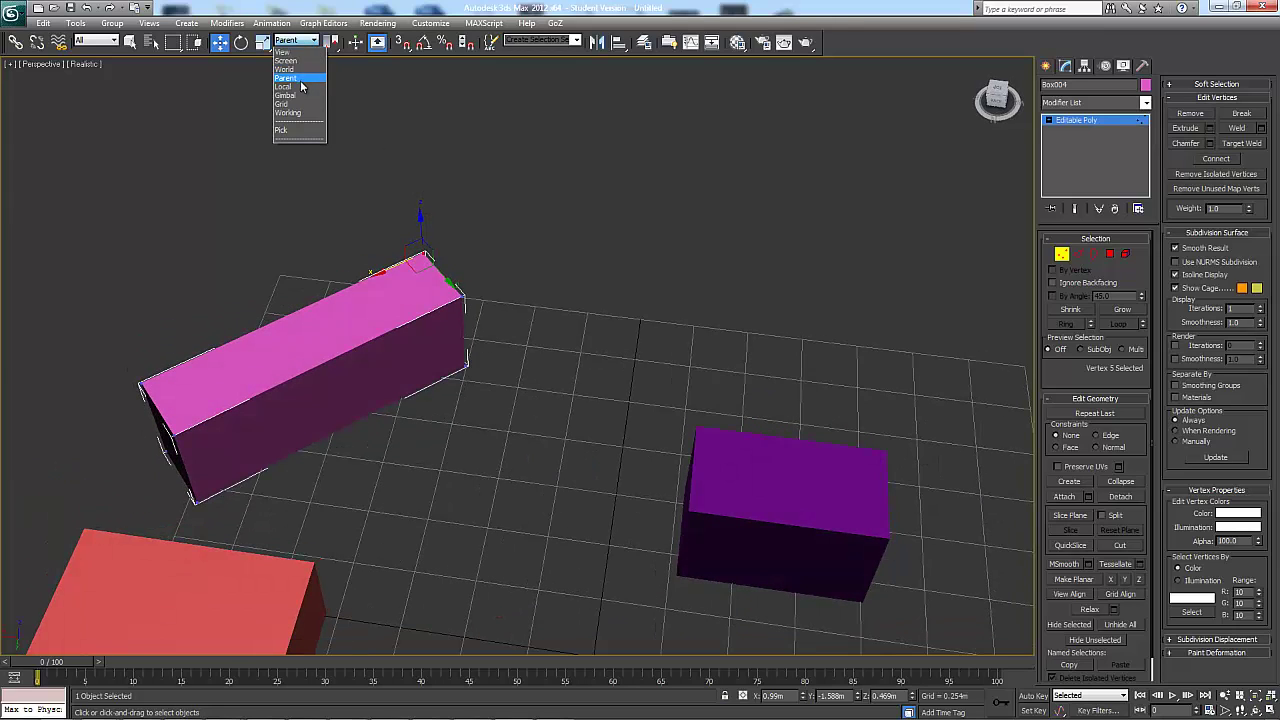
{"action": "left_click", "coordinate": [295, 89]}
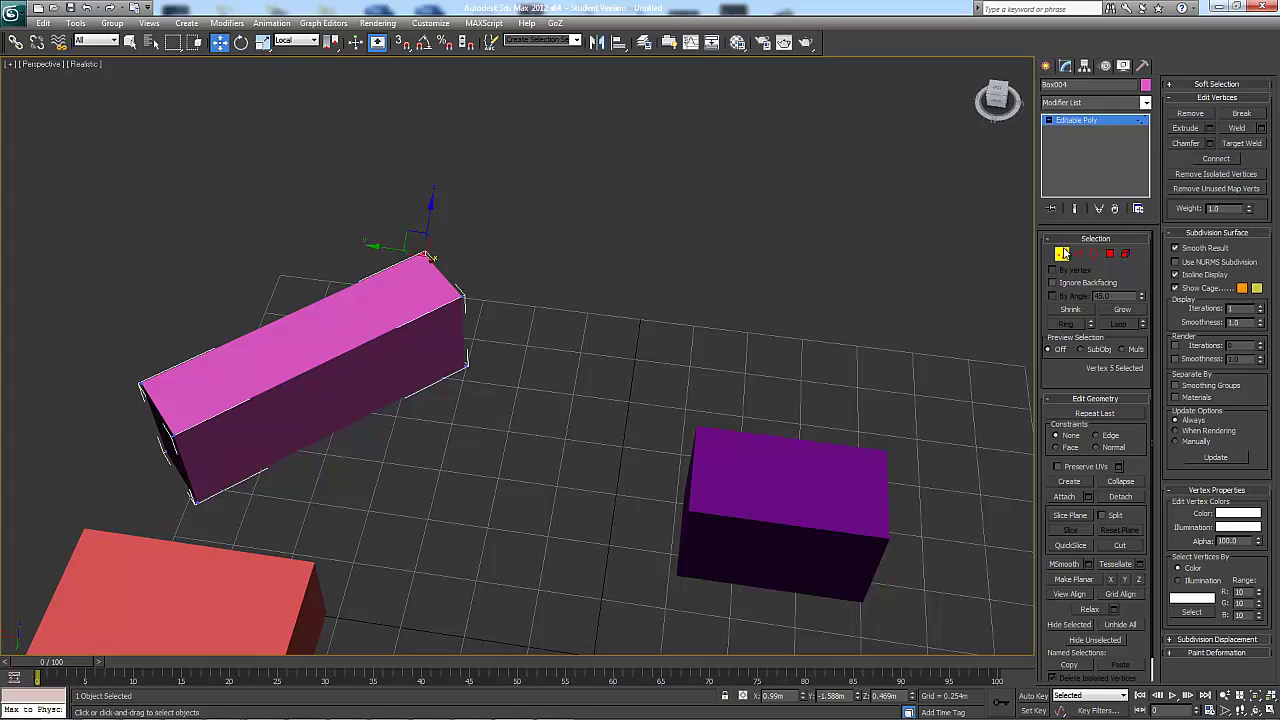
{"action": "key", "text": "1"}
{"action": "middle_click_drag", "start_coordinate": [551, 257], "coordinate": [589, 277], "text": "alt"}
Step: Set the Move tool's reference coordinate system to Screen and try moving the magenta box parallel to the screen
{"action": "left_click", "coordinate": [313, 42]}
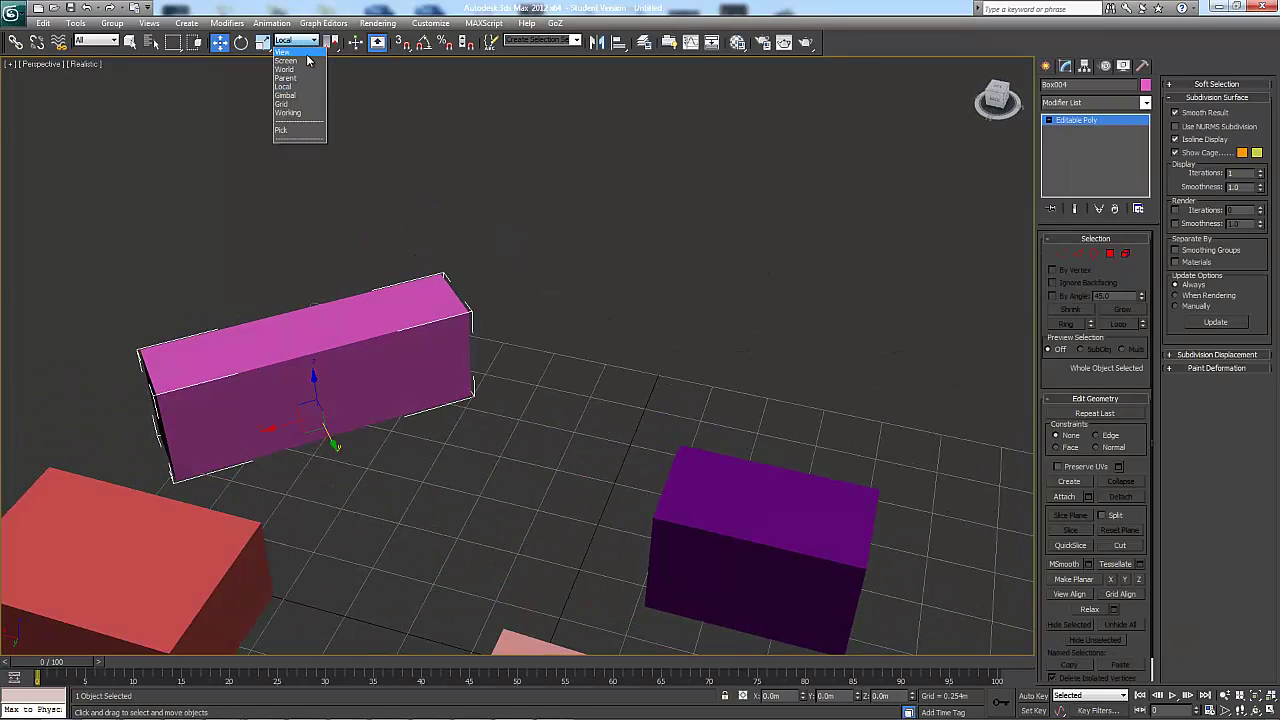
{"action": "left_click", "coordinate": [285, 60]}
{"action": "middle_click_drag", "start_coordinate": [408, 210], "coordinate": [398, 420], "text": "alt"}
{"action": "middle_click_drag", "start_coordinate": [376, 420], "coordinate": [331, 429], "text": "alt"}
{"action": "left_click_drag", "start_coordinate": [333, 414], "coordinate": [338, 314]}
{"action": "middle_click_drag", "start_coordinate": [326, 406], "coordinate": [340, 351], "text": "alt"}
{"action": "left_click_drag", "start_coordinate": [339, 311], "coordinate": [363, 295]}
Step: Try moving the magenta box across the screen plane again from other view angles and inspect its Screen-aligned gizmo
{"action": "middle_click_drag", "start_coordinate": [363, 295], "coordinate": [337, 200], "text": "alt"}
{"action": "left_click_drag", "start_coordinate": [342, 213], "coordinate": [930, 218]}
{"action": "left_click_drag", "start_coordinate": [757, 151], "coordinate": [350, 330]}
{"action": "middle_click_drag", "start_coordinate": [350, 330], "coordinate": [358, 380], "text": "alt"}
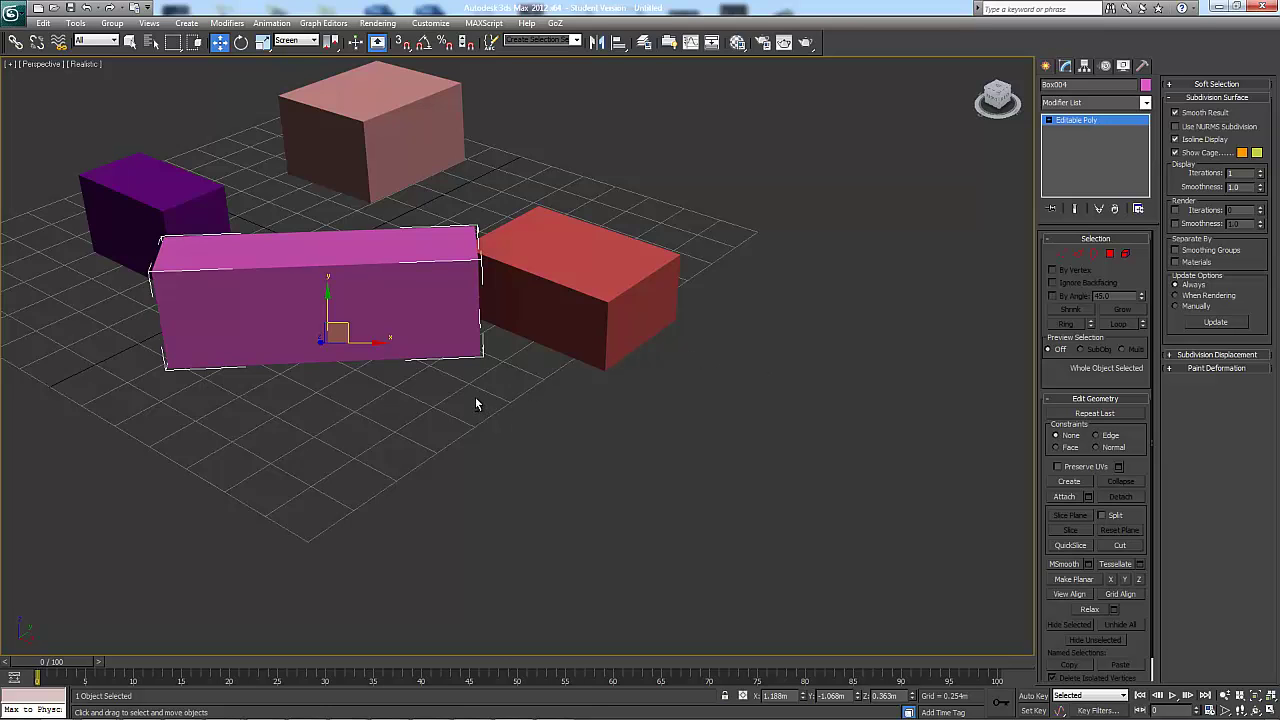
{"action": "middle_click_drag", "start_coordinate": [476, 403], "coordinate": [398, 396], "text": "alt"}
{"action": "middle_click_drag", "start_coordinate": [479, 347], "coordinate": [1135, 520], "text": "alt"}
{"action": "middle_click_drag", "start_coordinate": [624, 330], "coordinate": [491, 251], "text": "alt"}
Step: Undo the magenta box's screen-space moves, its Editable Poly conversion and its rotation
{"action": "key", "text": "ctrl+z"}
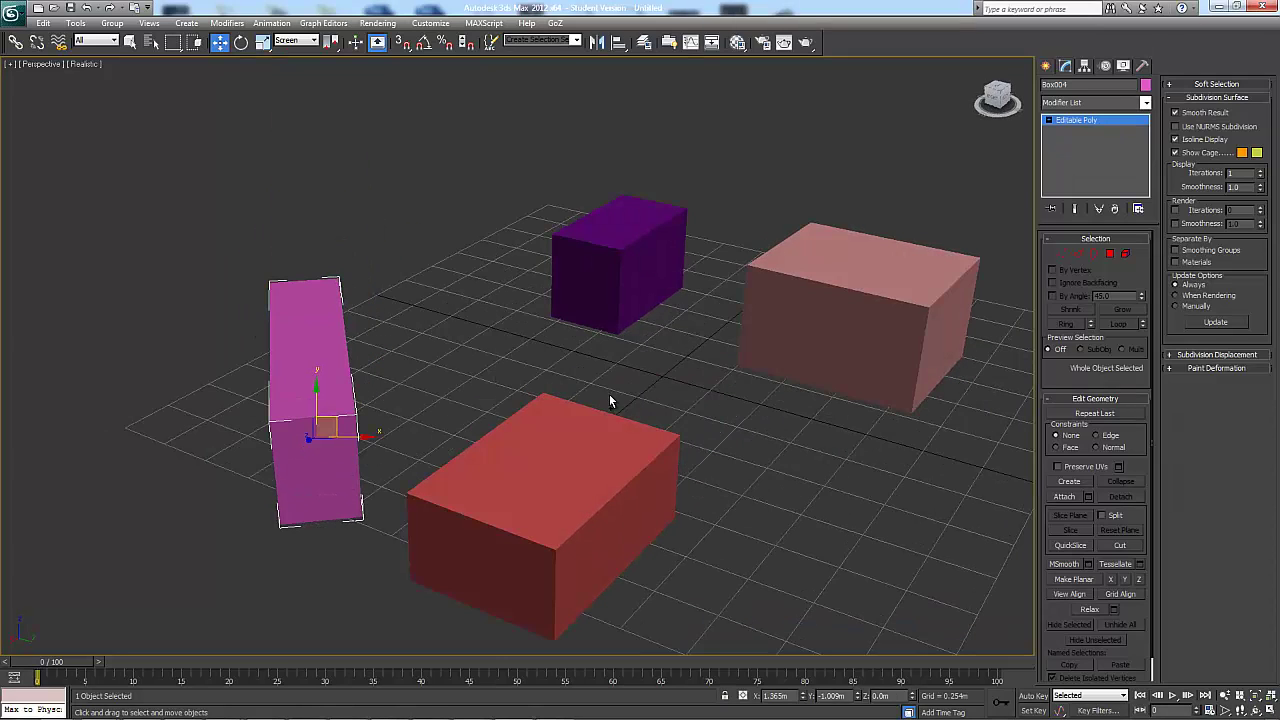
{"action": "key", "text": "ctrl+z"}
{"action": "key", "text": "ctrl+z"}
{"action": "key", "text": "ctrl+z"}
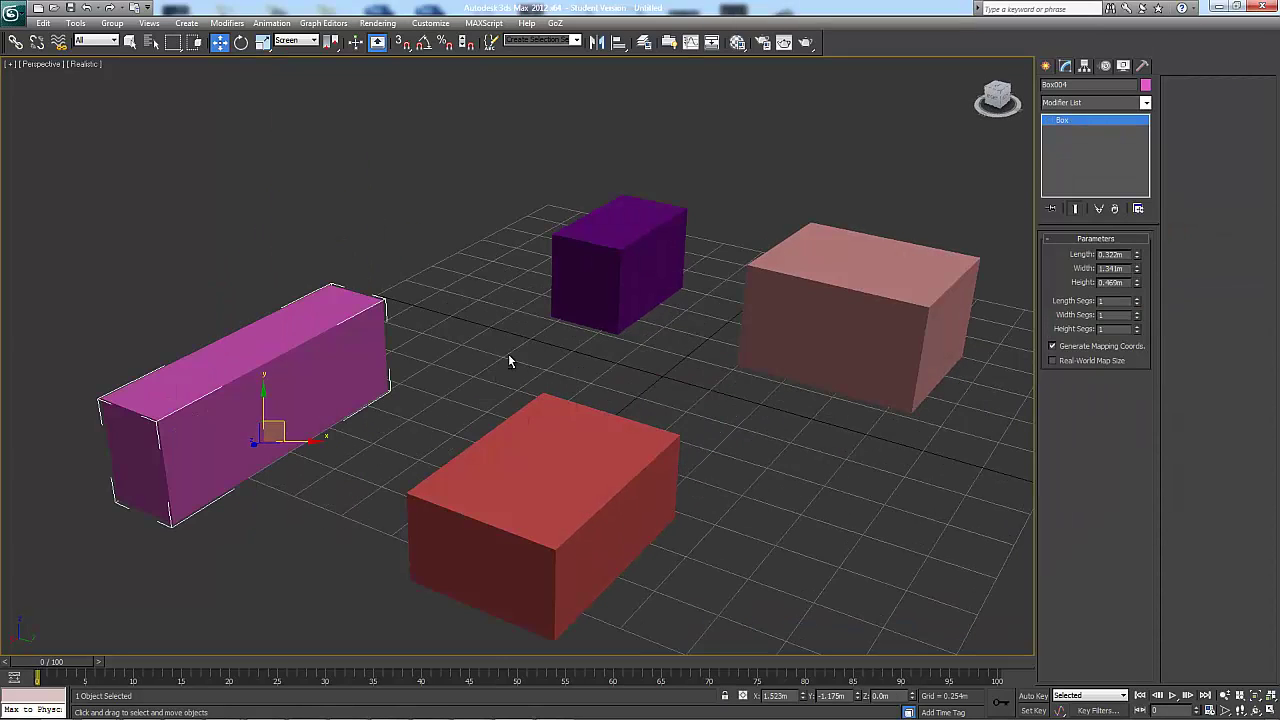
Step: Set the Move tool's reference coordinate system to World for the magenta box
{"action": "middle_click_drag", "start_coordinate": [508, 354], "coordinate": [453, 337], "text": "alt"}
{"action": "left_click", "coordinate": [304, 42]}
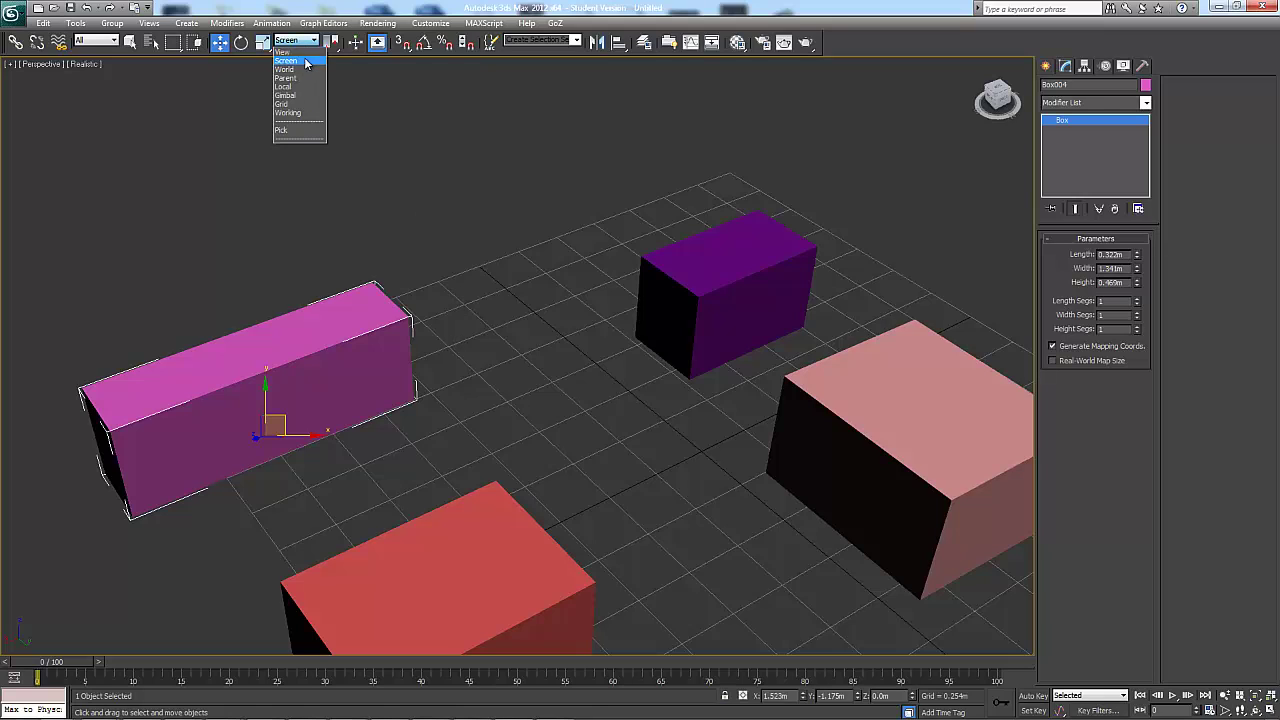
{"action": "left_click", "coordinate": [300, 71]}
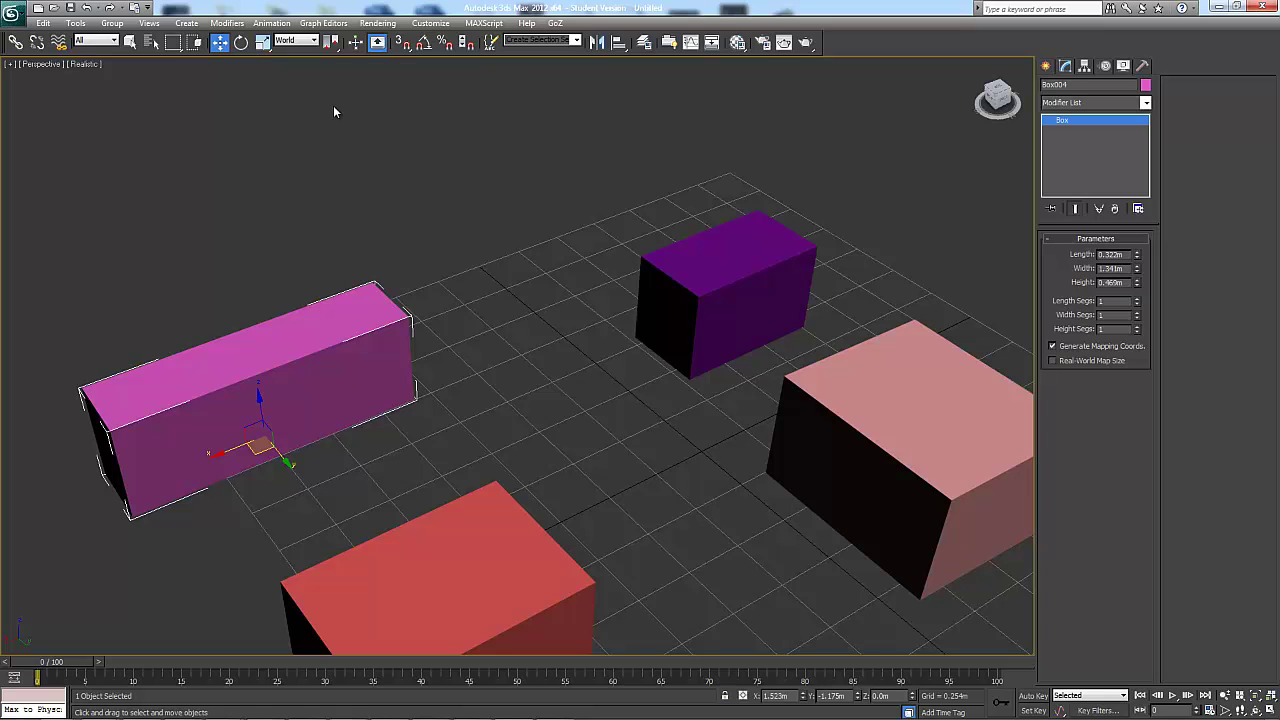
Step: Turn on 3D snapping and move the magenta box by grid points to X 0.508 m, Y -1.016 m
{"action": "left_click", "coordinate": [402, 44]}
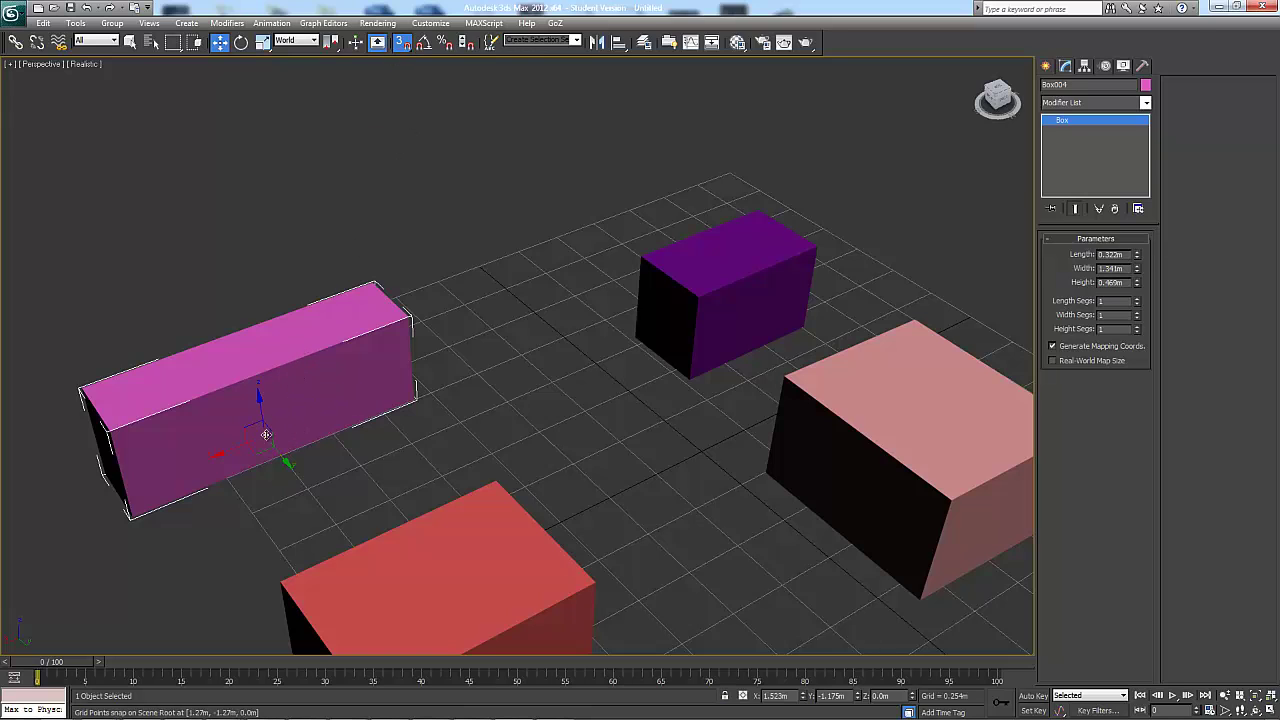
{"action": "left_click_drag", "start_coordinate": [266, 434], "coordinate": [474, 372]}
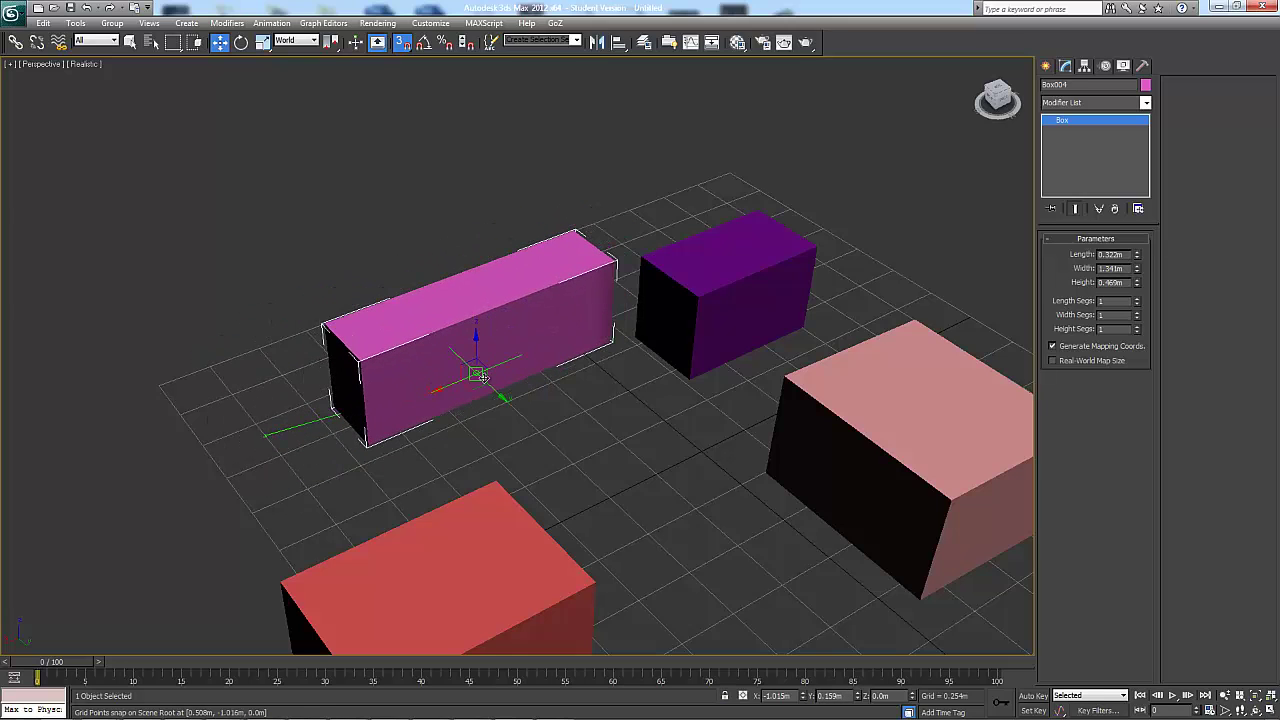
Step: Enable Vertex and Midpoint snapping alongside Grid Points in the Grid and Snap Settings
{"action": "right_click", "coordinate": [403, 43]}
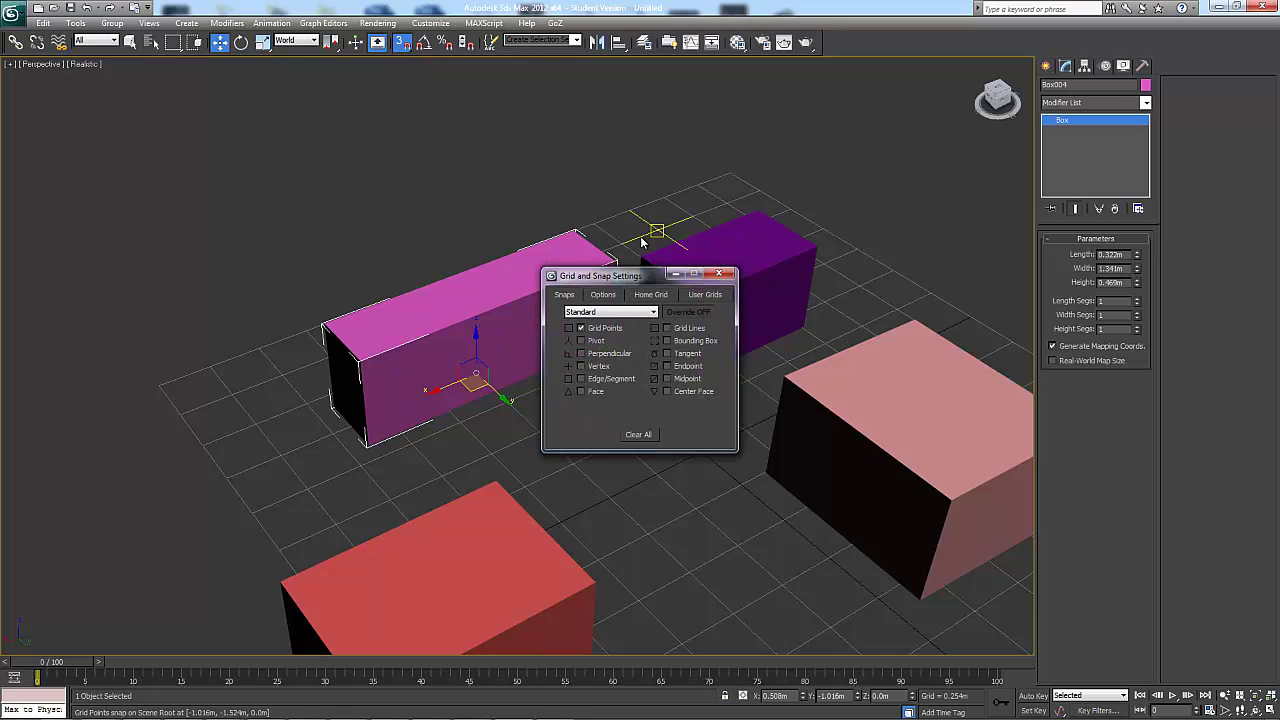
{"action": "left_click_drag", "start_coordinate": [625, 265], "coordinate": [222, 143]}
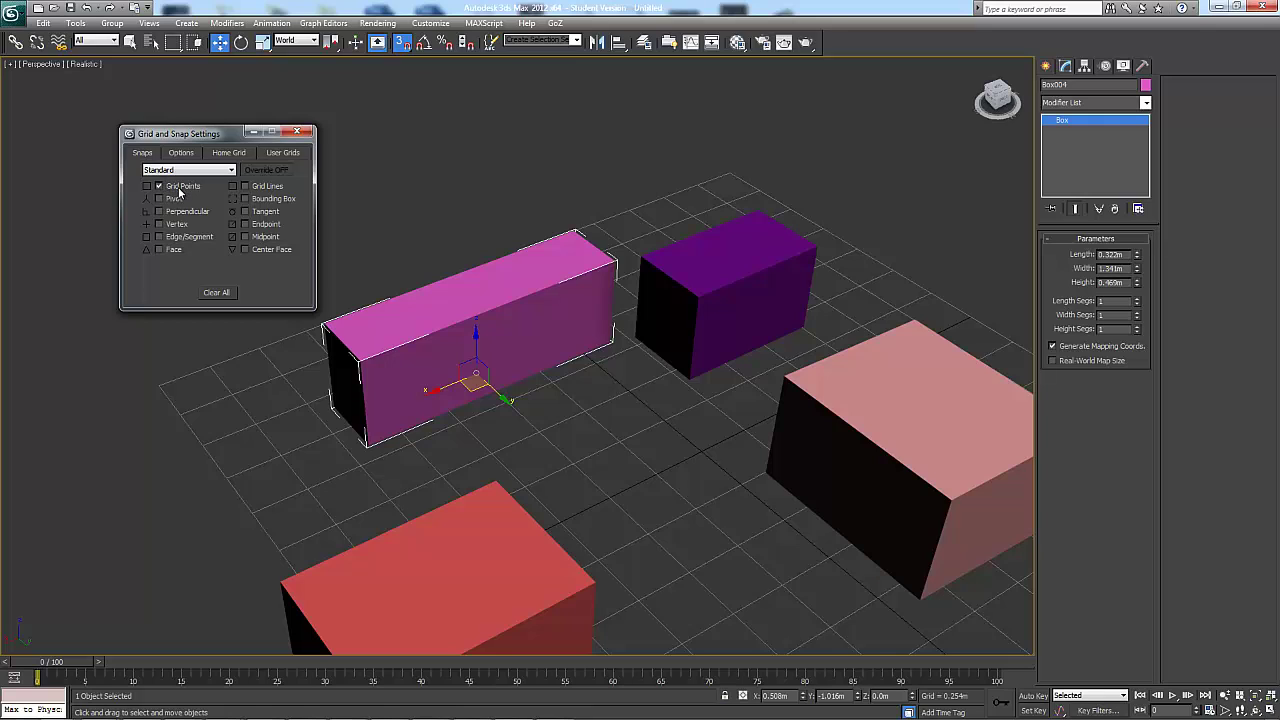
{"action": "left_click", "coordinate": [245, 237]}
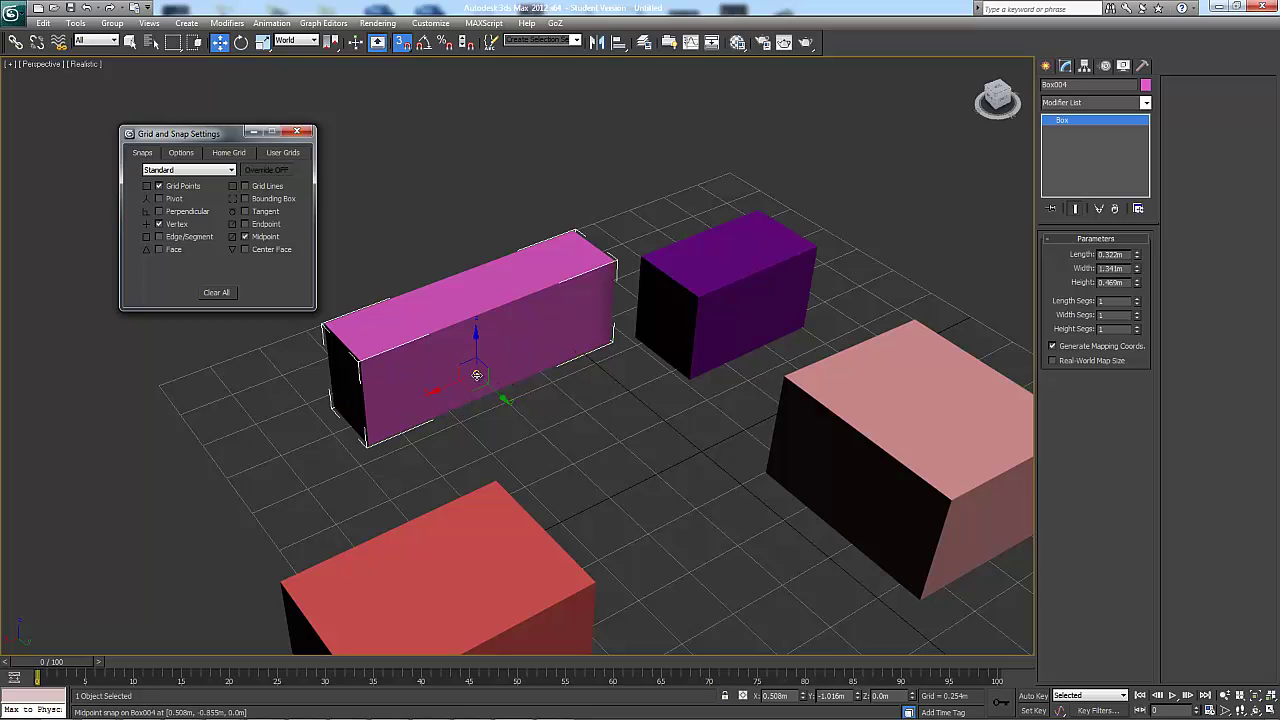
Step: Snap the magenta box onto a top corner of the purple box, and from there onto the top of the light pink box
{"action": "left_click_drag", "start_coordinate": [476, 375], "coordinate": [640, 251]}
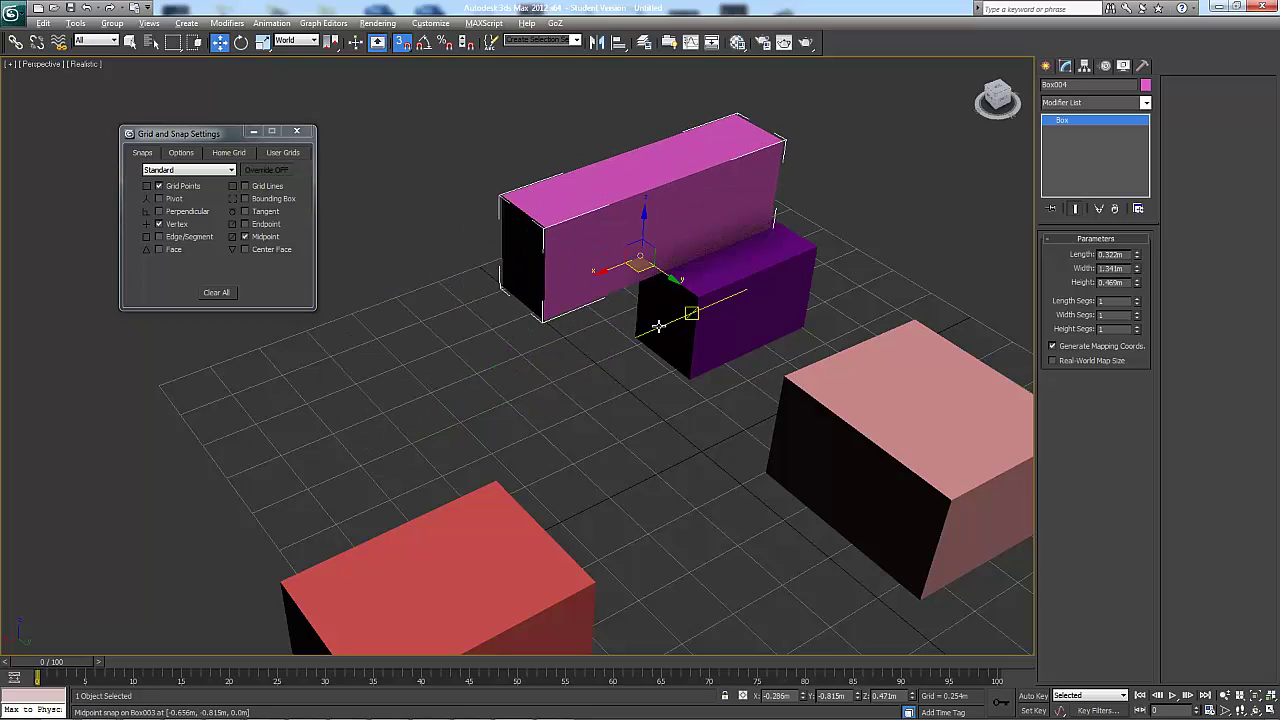
{"action": "middle_click_drag", "start_coordinate": [663, 323], "coordinate": [744, 260], "text": "alt"}
{"action": "middle_click_drag", "start_coordinate": [661, 267], "coordinate": [702, 263], "text": "alt"}
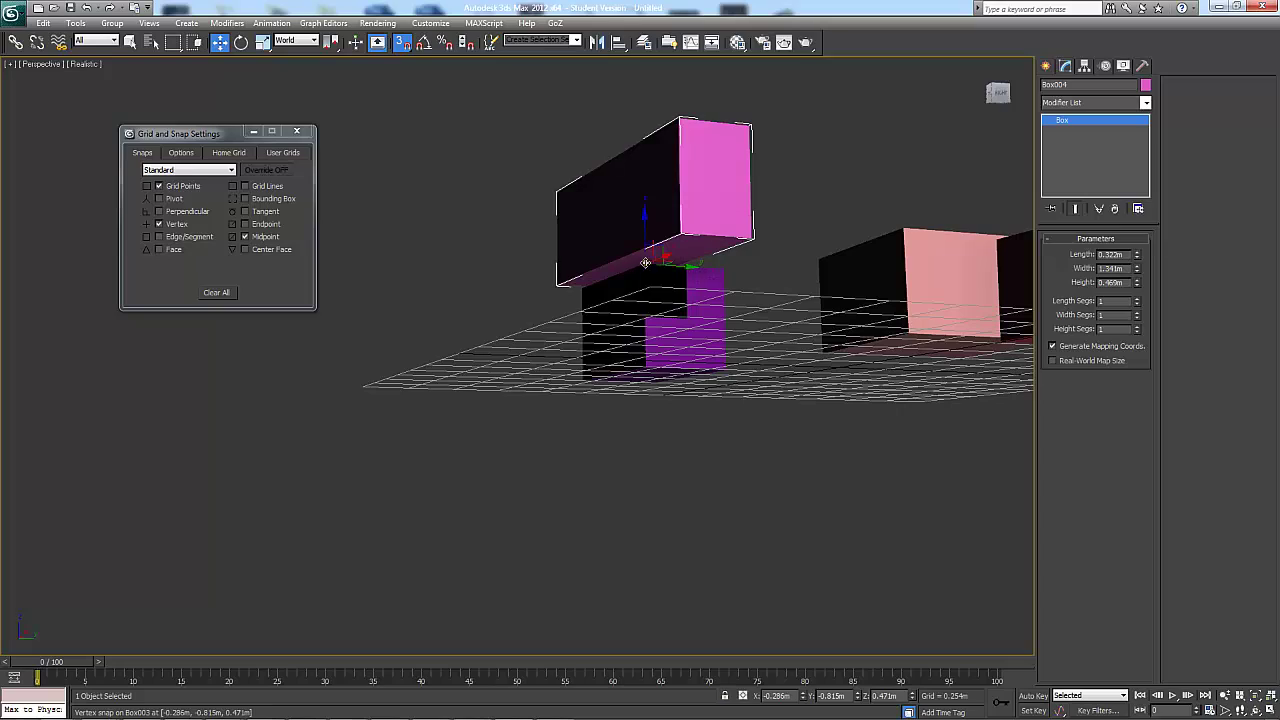
{"action": "left_click_drag", "start_coordinate": [645, 262], "coordinate": [863, 239]}
{"action": "middle_click_drag", "start_coordinate": [865, 243], "coordinate": [918, 318], "text": "alt"}
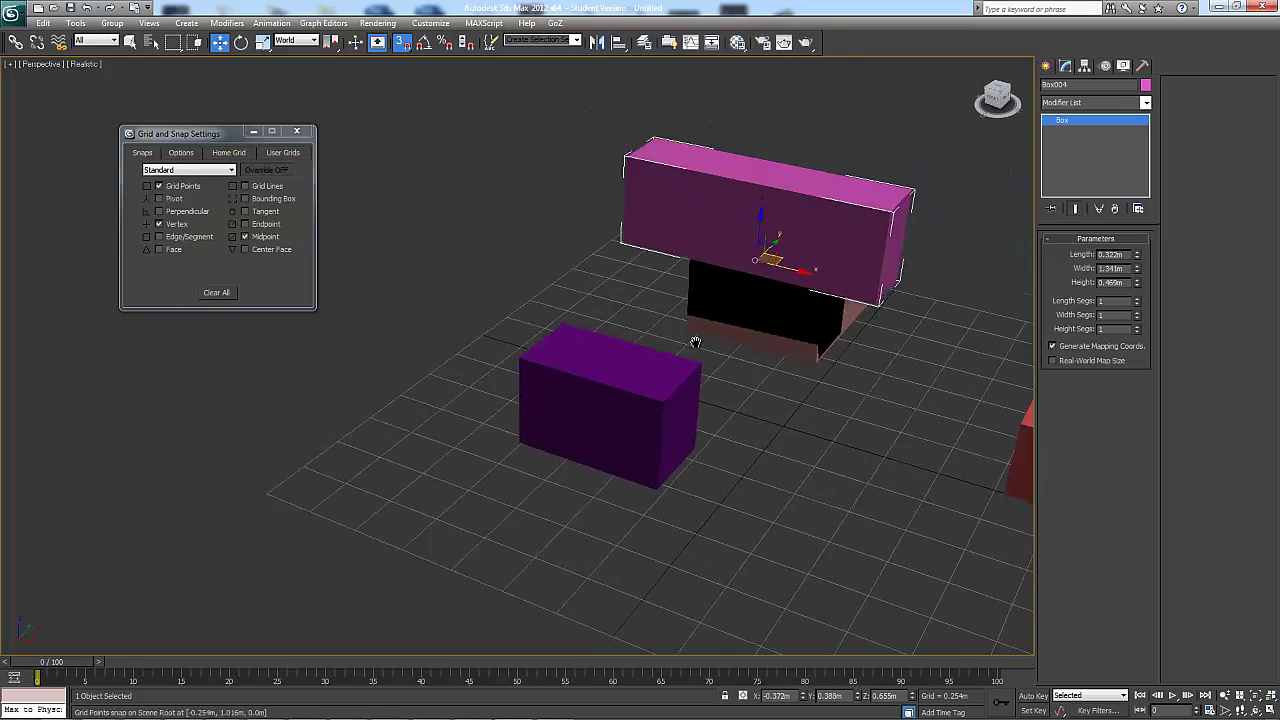
{"action": "middle_click_drag", "start_coordinate": [694, 346], "coordinate": [808, 414], "text": "alt"}
{"action": "middle_click_drag", "start_coordinate": [634, 354], "coordinate": [584, 356], "text": "alt"}
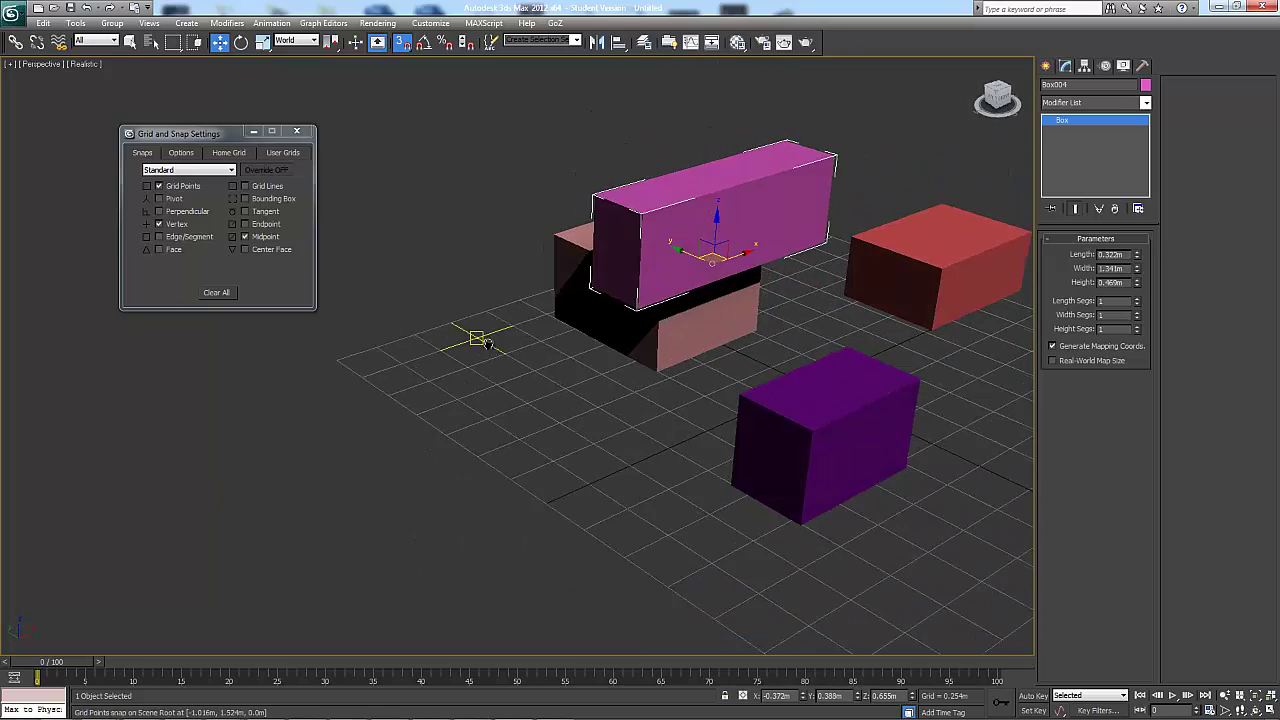
{"action": "middle_click_drag", "start_coordinate": [366, 368], "coordinate": [398, 398], "text": "alt"}
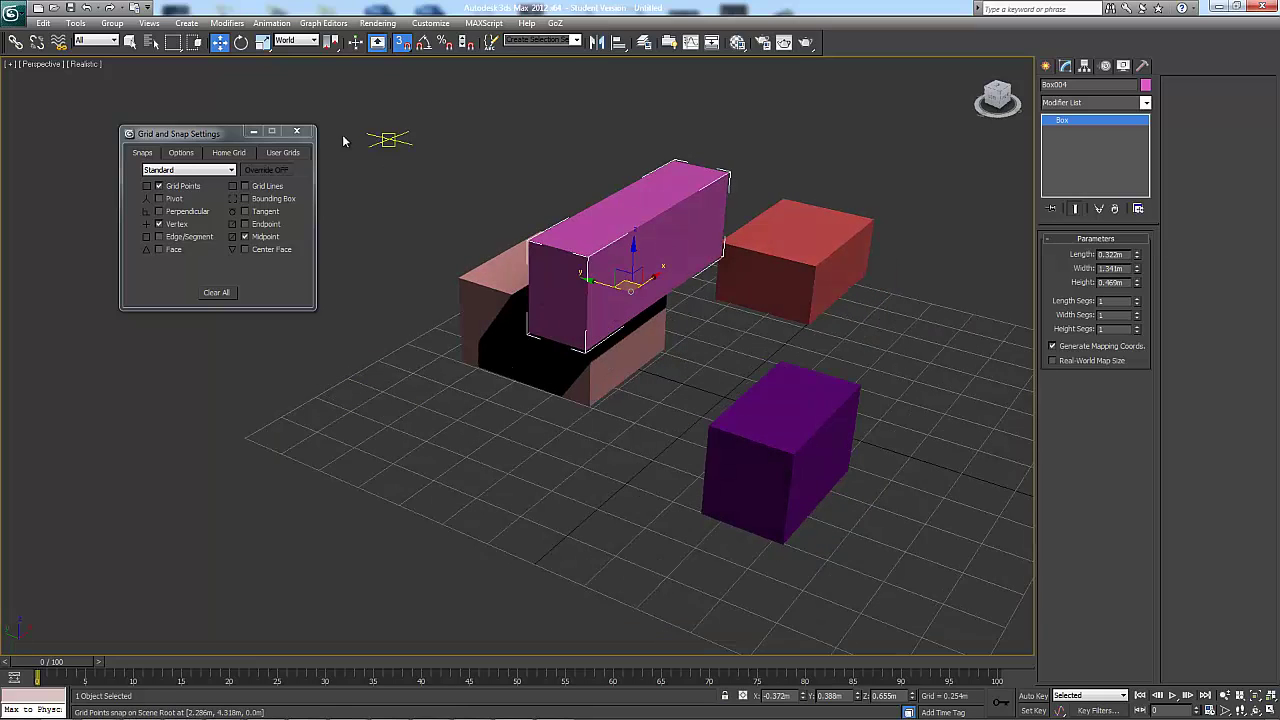
Step: Close the snap settings, switch from 3D to angle snapping and rotate the magenta box to -180 degrees about Z
{"action": "left_click_drag", "start_coordinate": [210, 138], "coordinate": [190, 122]}
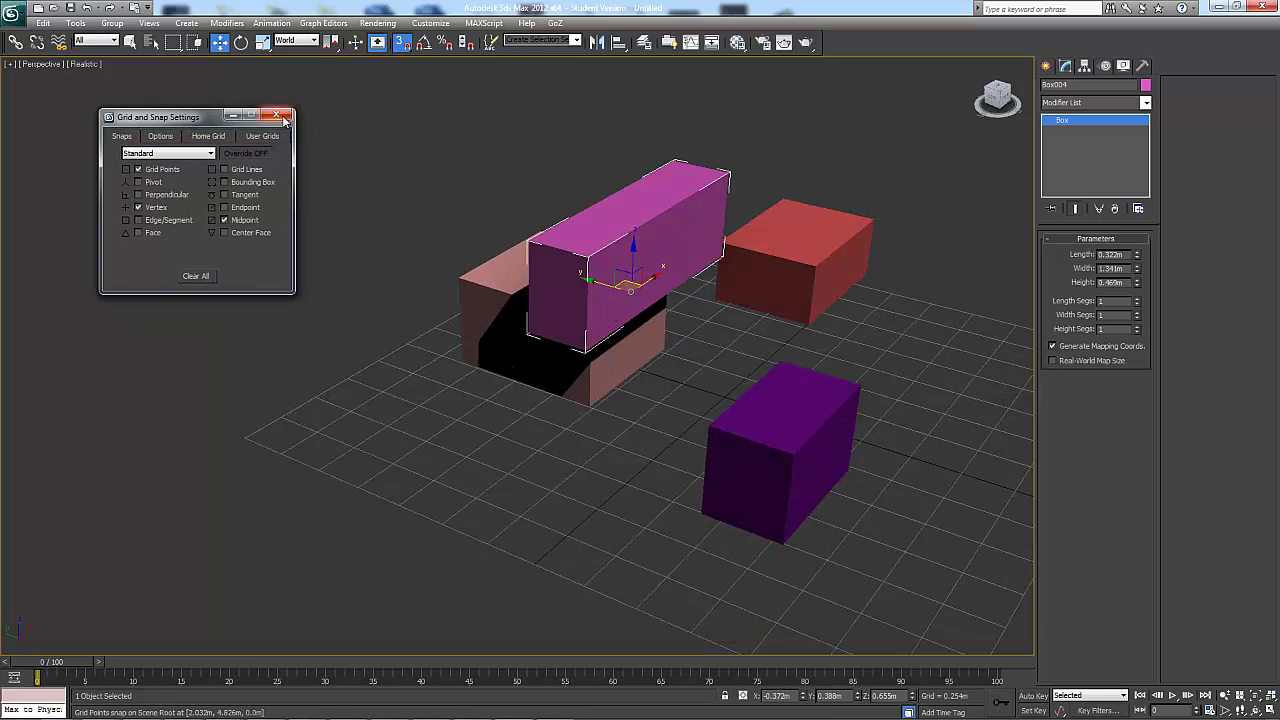
{"action": "left_click", "coordinate": [276, 115]}
{"action": "left_click", "coordinate": [424, 42]}
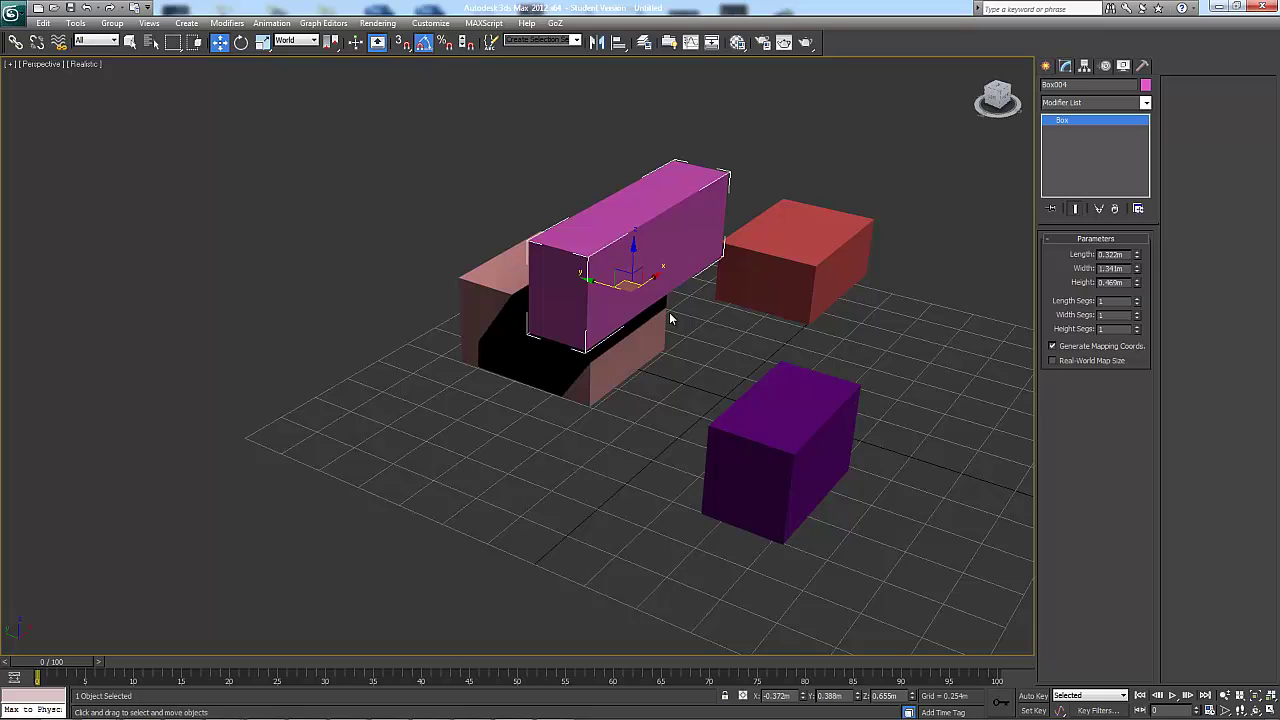
{"action": "key", "text": "e"}
{"action": "left_click_drag", "start_coordinate": [648, 314], "coordinate": [524, 310]}
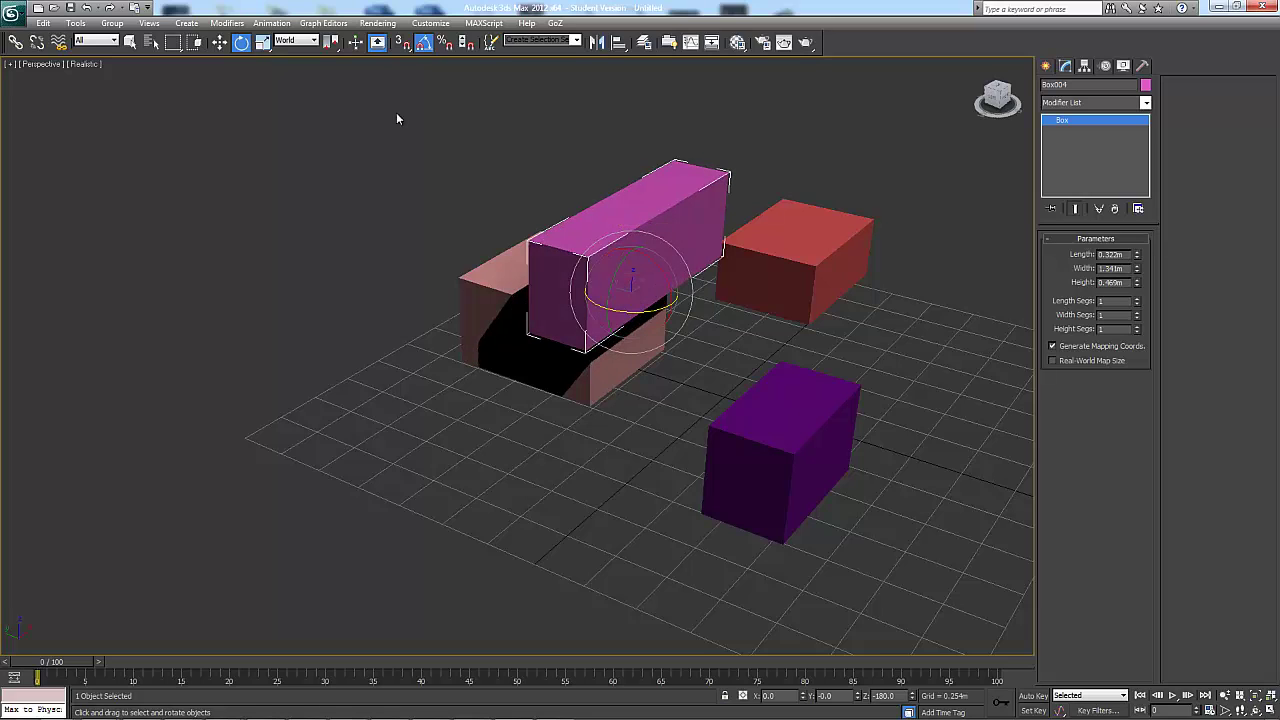
Step: Open the snap angle increment for editing, close the settings and rotate the magenta box to -170 degrees about Z
{"action": "right_click", "coordinate": [424, 45]}
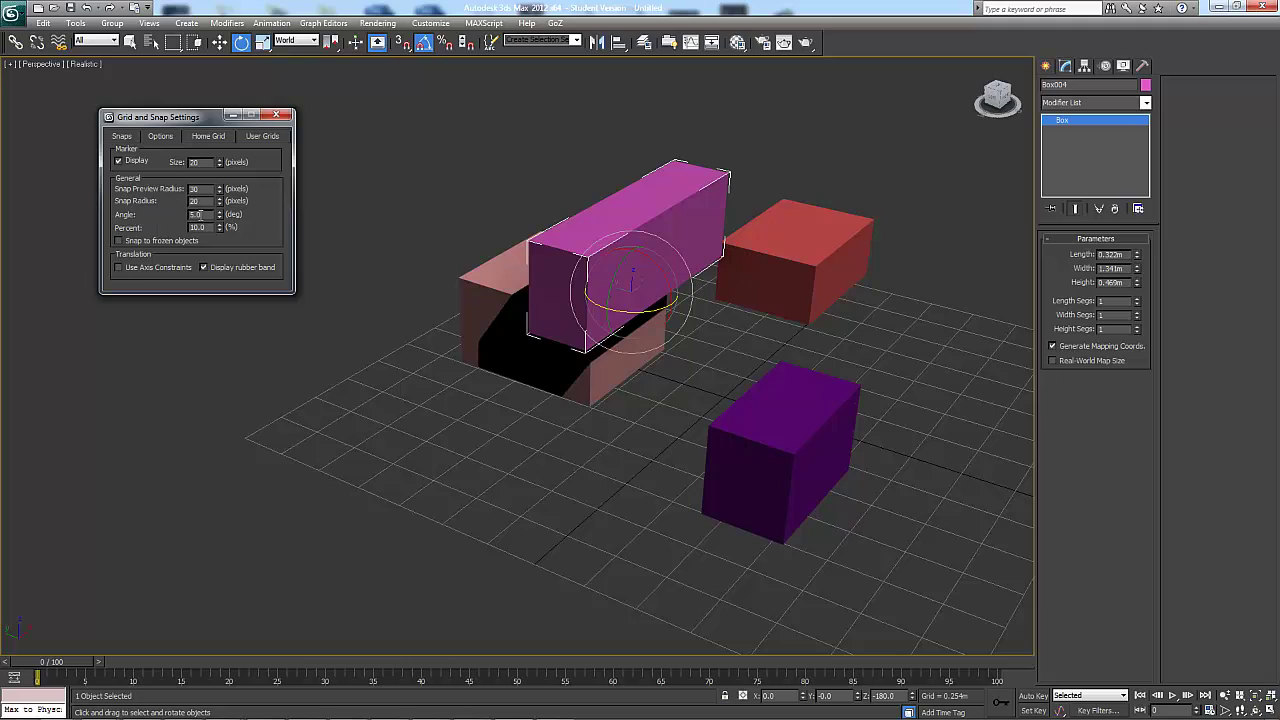
{"action": "left_click_drag", "start_coordinate": [200, 214], "coordinate": [183, 216]}
{"action": "left_click", "coordinate": [276, 115]}
{"action": "left_click_drag", "start_coordinate": [620, 310], "coordinate": [471, 285]}
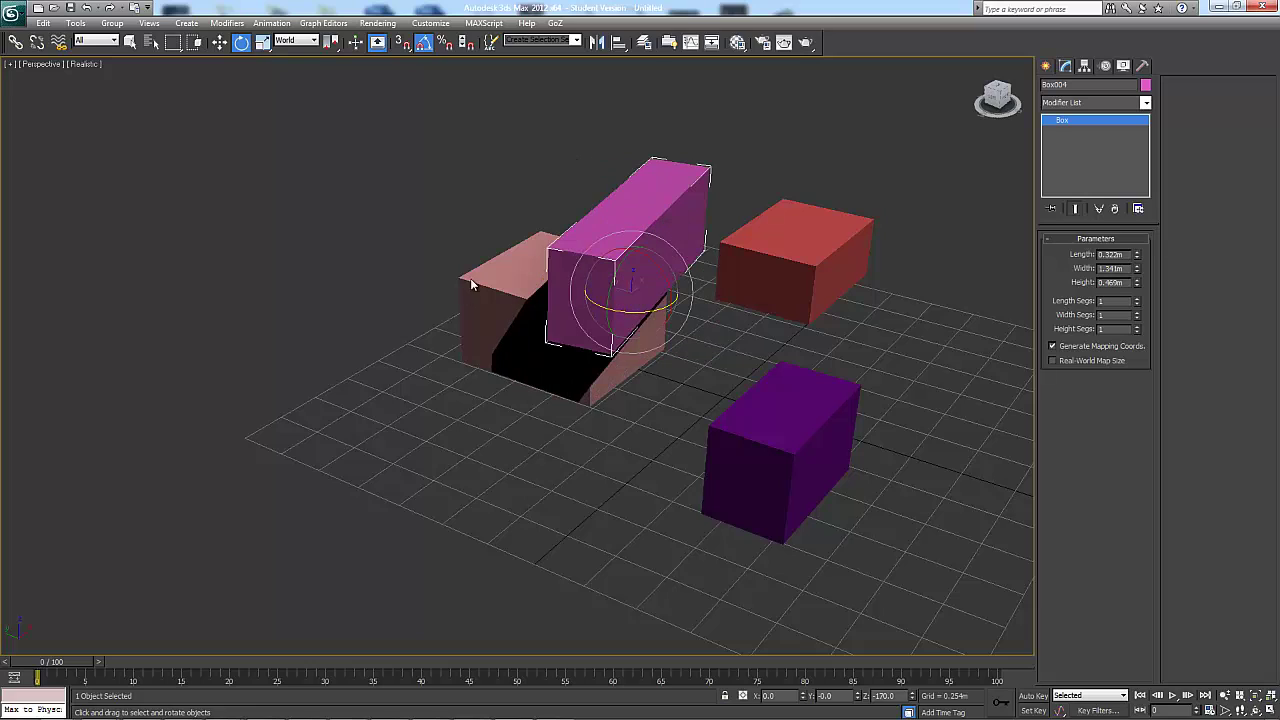
Step: Try scaling the magenta box to 160 percent with percent snapping instead of angle snapping, and undo it
{"action": "left_click", "coordinate": [424, 43]}
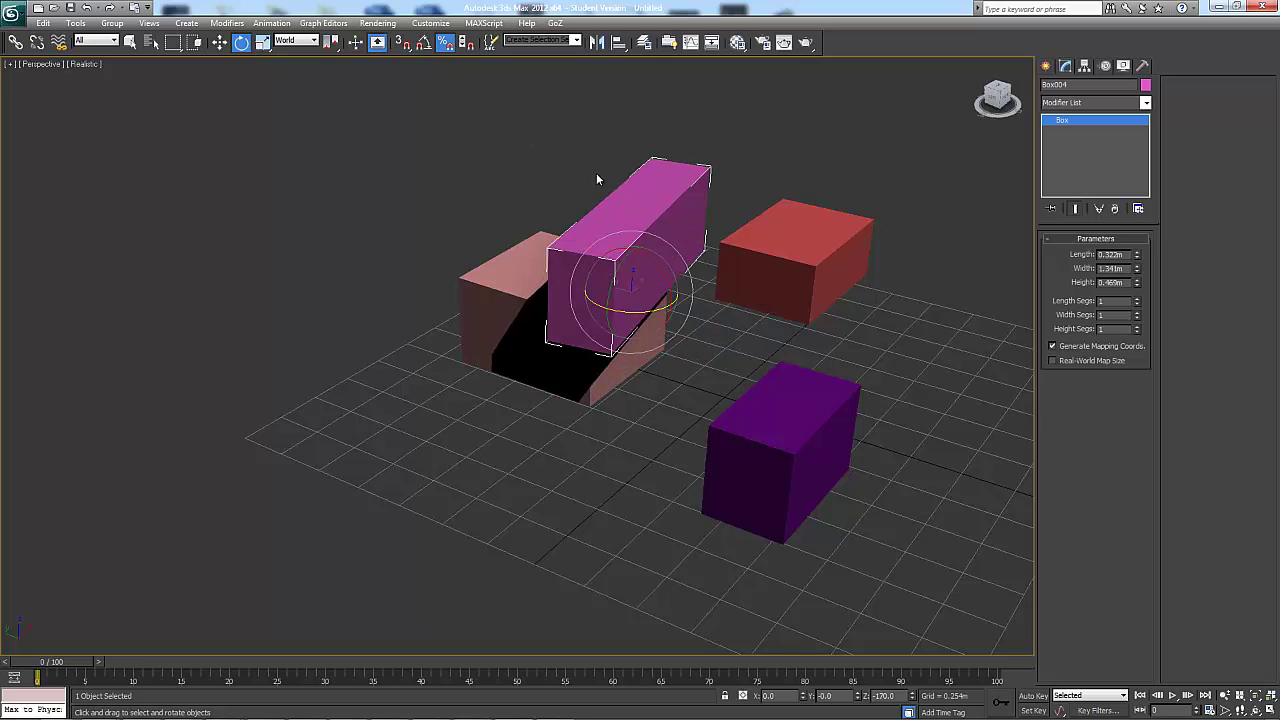
{"action": "key", "text": "r"}
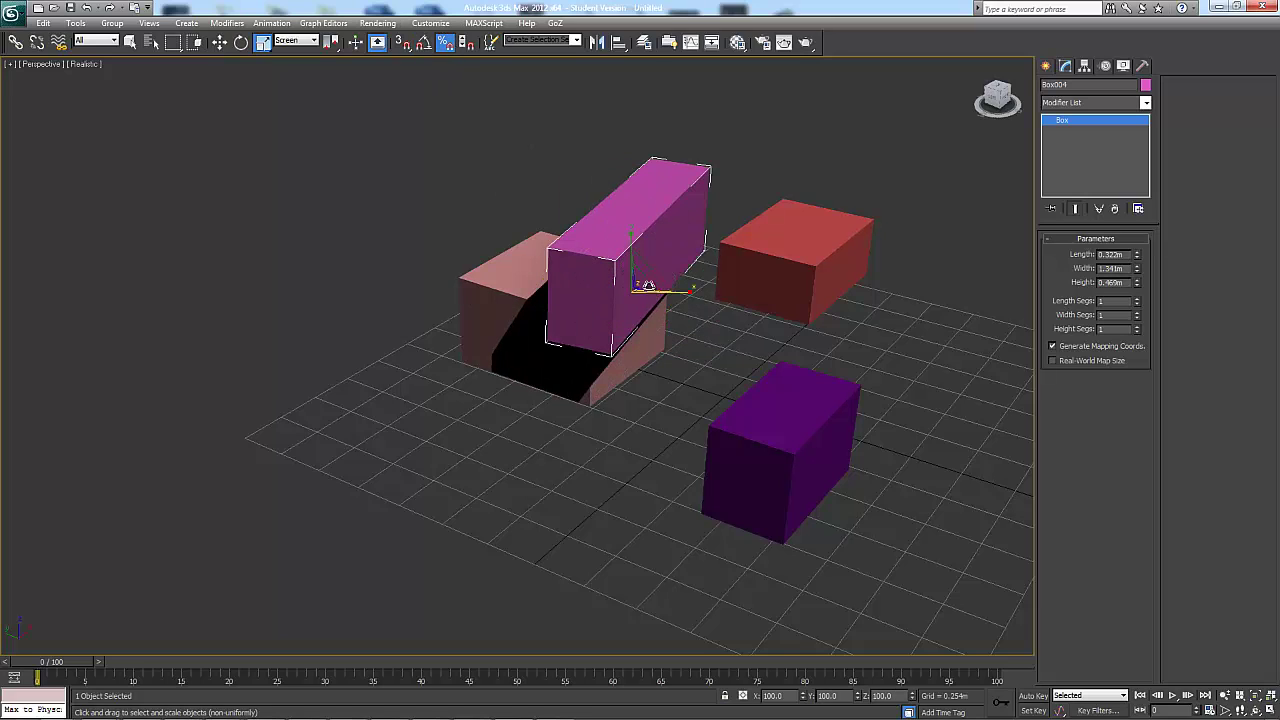
{"action": "left_click_drag", "start_coordinate": [648, 285], "coordinate": [711, 284]}
{"action": "middle_click_drag", "start_coordinate": [644, 413], "coordinate": [641, 373], "text": "alt"}
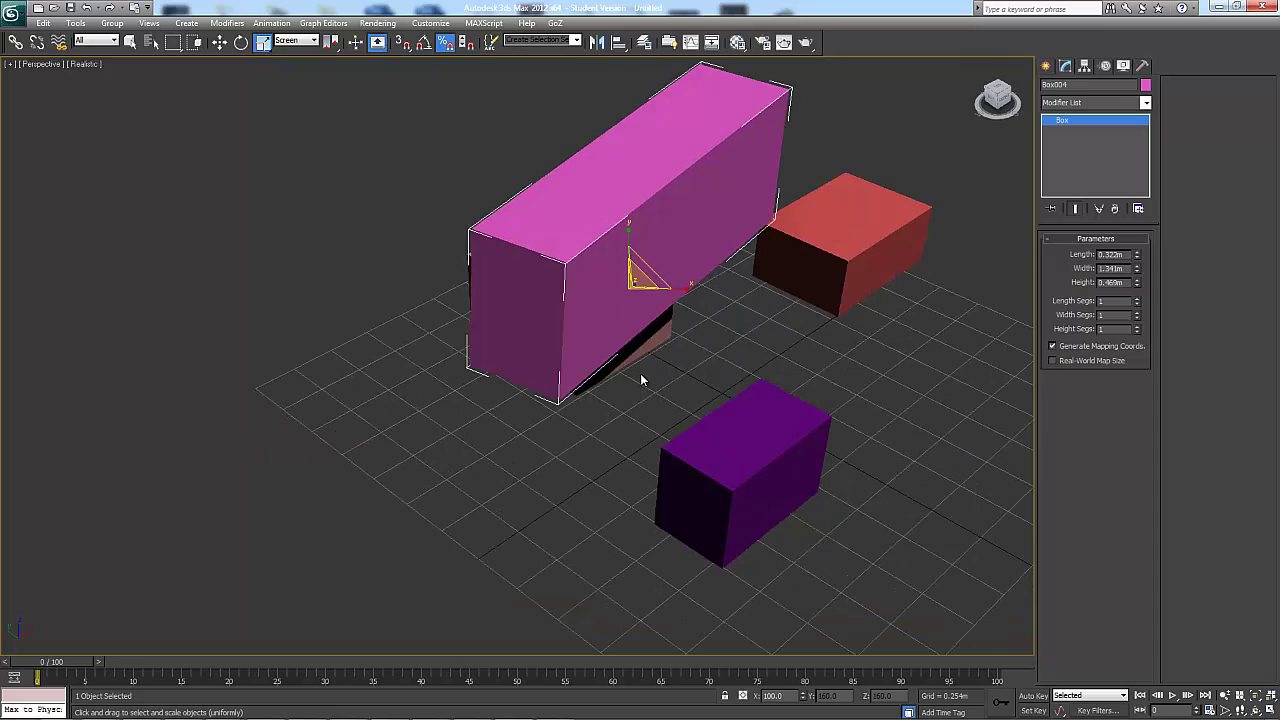
{"action": "key", "text": "ctrl+z"}
{"action": "key", "text": "ctrl+z"}
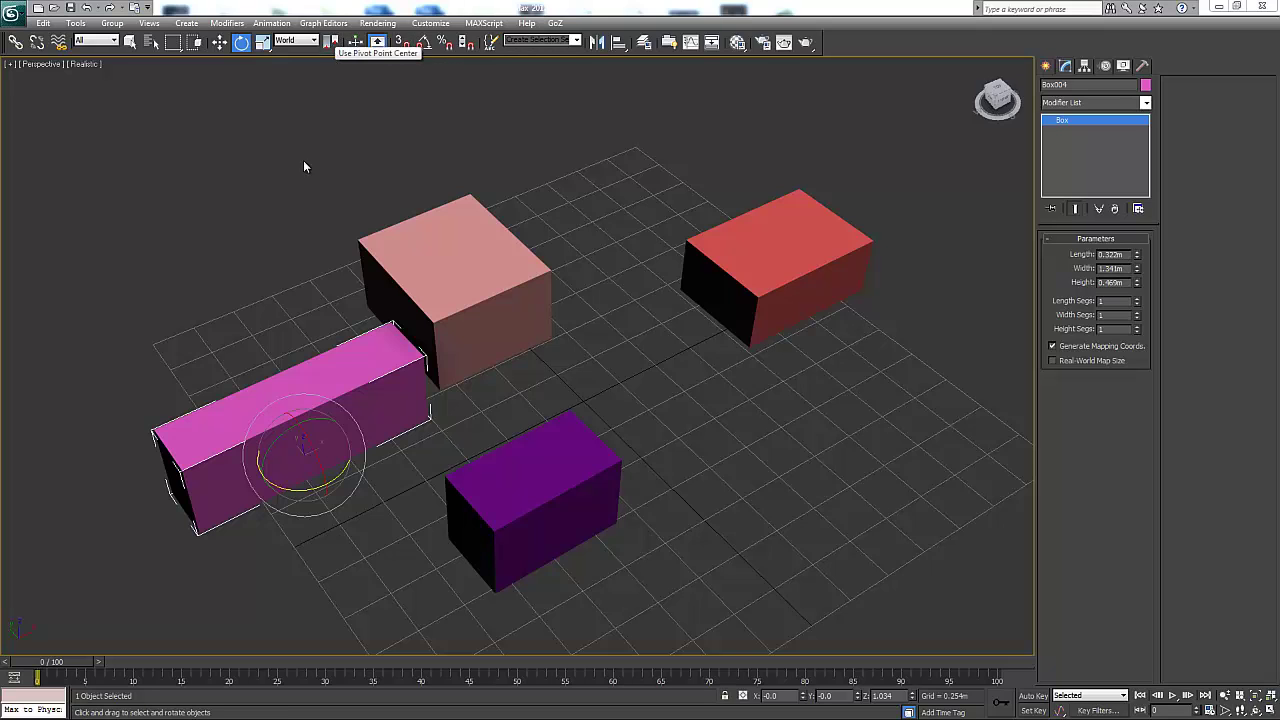
Step: Rotate the magenta box slightly about Z, and with the light pink box added, rotate both around their own pivot points
{"action": "middle_click_drag", "start_coordinate": [304, 162], "coordinate": [295, 196], "text": "alt"}
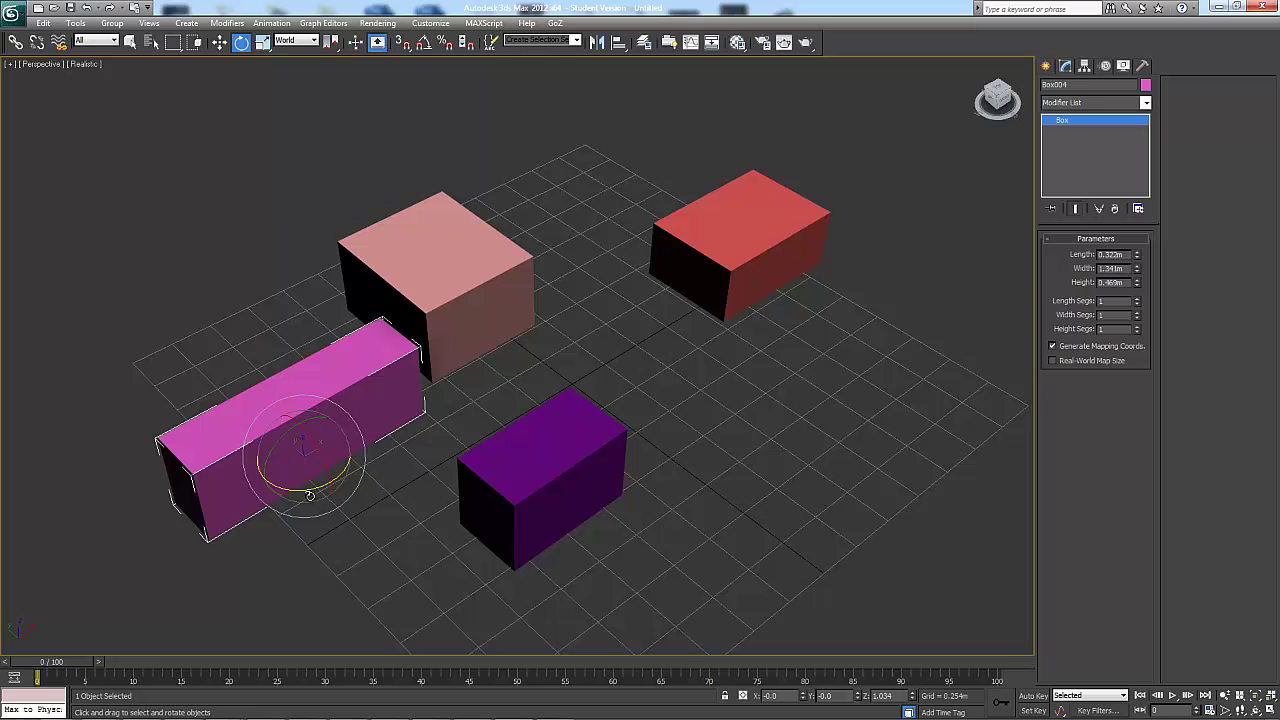
{"action": "mouse_move", "coordinate": [308, 485]}
{"action": "left_mouse_down"}
{"action": "mouse_move", "coordinate": [286, 481]}
{"action": "mouse_move", "coordinate": [323, 480]}
{"action": "mouse_move", "coordinate": [286, 486]}
{"action": "mouse_move", "coordinate": [302, 489]}
{"action": "left_mouse_up"}
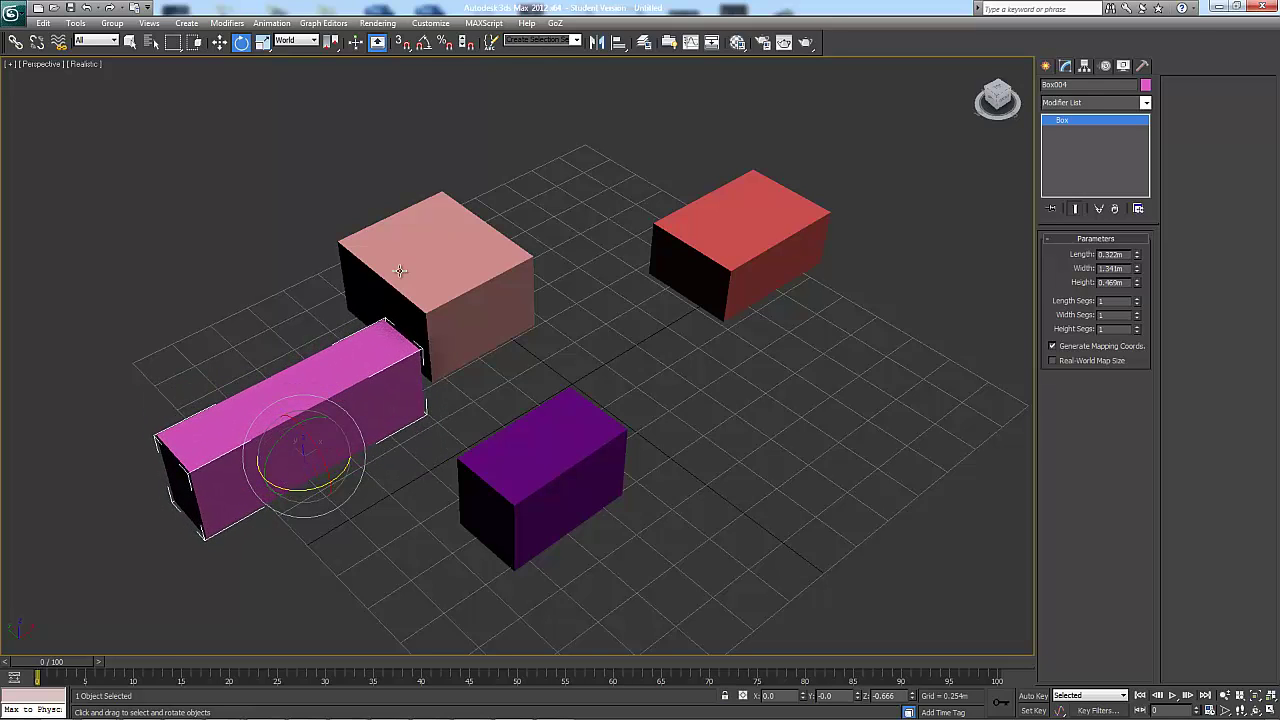
{"action": "left_click", "coordinate": [452, 276], "text": "ctrl"}
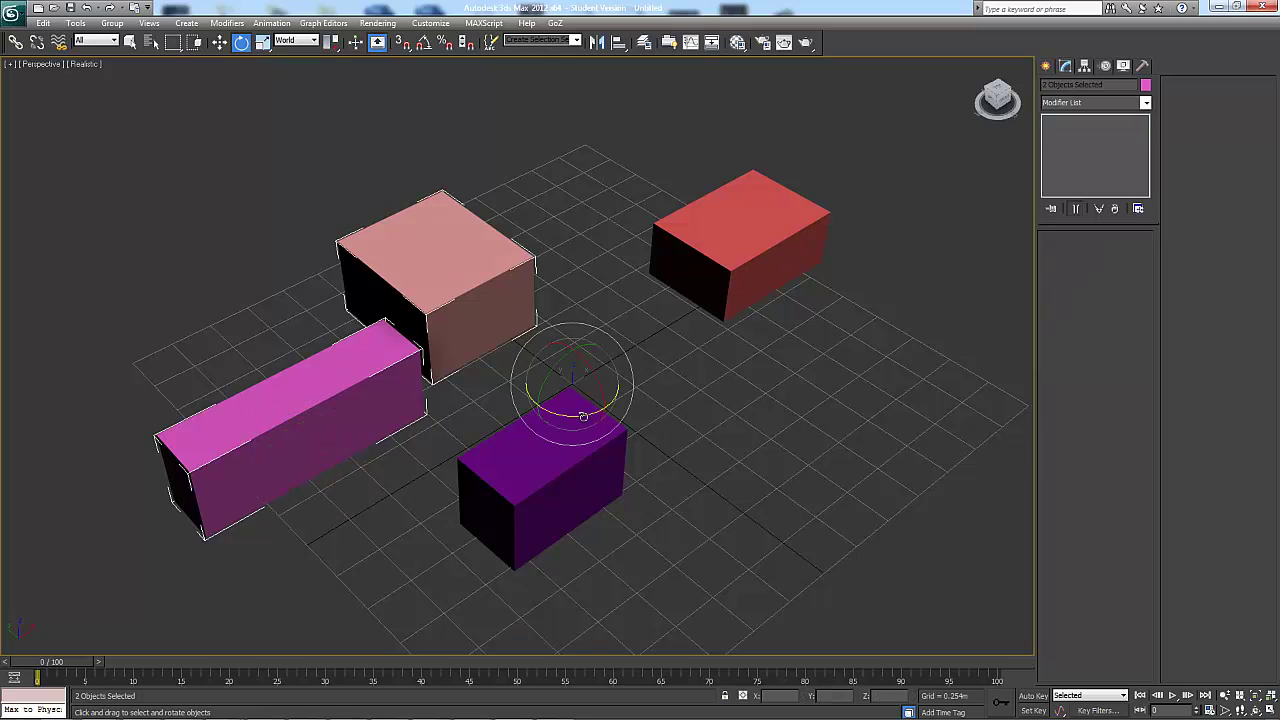
{"action": "mouse_move", "coordinate": [339, 46]}
{"action": "left_mouse_down"}
{"action": "mouse_move", "coordinate": [333, 100]}
{"action": "mouse_move", "coordinate": [333, 68]}
{"action": "left_mouse_up"}
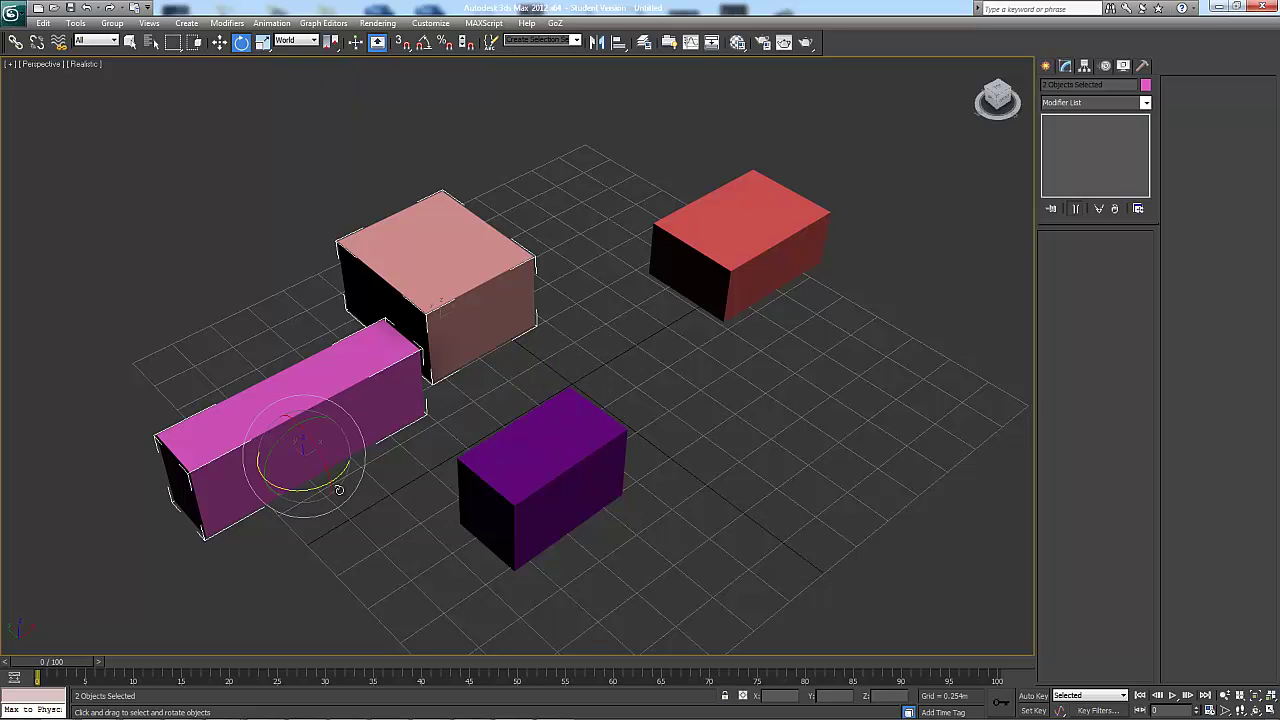
{"action": "mouse_move", "coordinate": [341, 474]}
{"action": "left_mouse_down"}
{"action": "mouse_move", "coordinate": [390, 405]}
{"action": "mouse_move", "coordinate": [354, 430]}
{"action": "mouse_move", "coordinate": [333, 470]}
{"action": "mouse_move", "coordinate": [348, 462]}
{"action": "mouse_move", "coordinate": [346, 478]}
{"action": "left_mouse_up"}
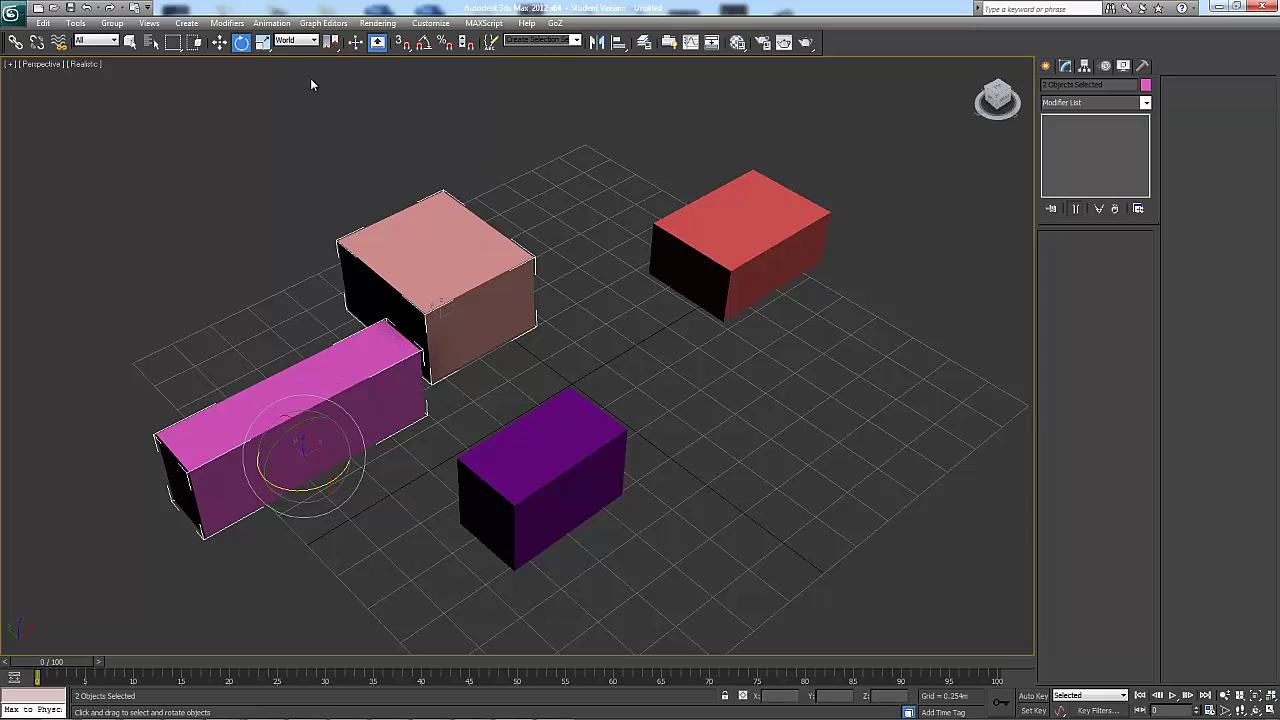
Step: Switch to Use Selection Center and rotate the two selected boxes slightly about Z around their shared center
{"action": "left_click_drag", "start_coordinate": [333, 43], "coordinate": [340, 86]}
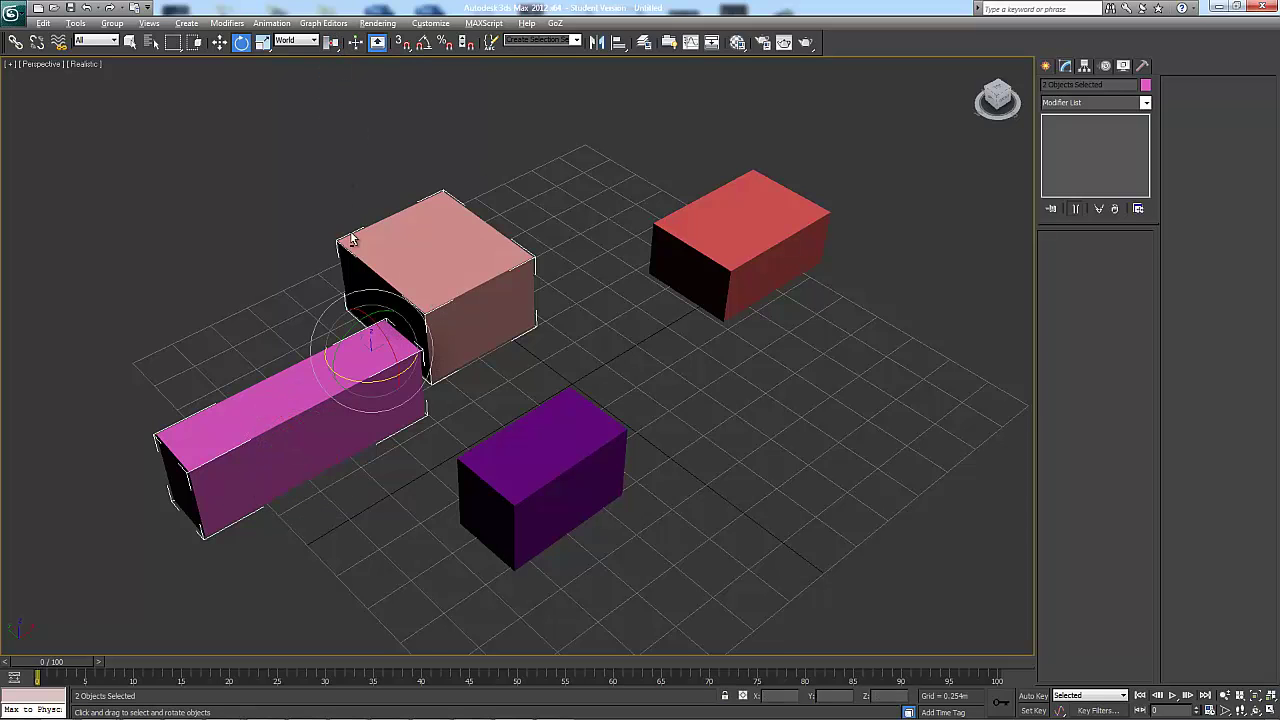
{"action": "middle_click_drag", "start_coordinate": [349, 240], "coordinate": [492, 231], "text": "alt"}
{"action": "mouse_move", "coordinate": [381, 372]}
{"action": "left_mouse_down"}
{"action": "mouse_move", "coordinate": [332, 386]}
{"action": "mouse_move", "coordinate": [397, 384]}
{"action": "left_mouse_up"}
Step: Switch to Use Transform Coordinate Center and rotate the two boxes slightly about Z around the world origin
{"action": "left_click_drag", "start_coordinate": [334, 47], "coordinate": [336, 104]}
{"action": "middle_click_drag", "start_coordinate": [508, 243], "coordinate": [458, 290], "text": "alt"}
{"action": "mouse_move", "coordinate": [420, 271]}
{"action": "left_mouse_down"}
{"action": "mouse_move", "coordinate": [380, 275]}
{"action": "mouse_move", "coordinate": [460, 275]}
{"action": "mouse_move", "coordinate": [400, 275]}
{"action": "mouse_move", "coordinate": [425, 273]}
{"action": "mouse_move", "coordinate": [411, 277]}
{"action": "left_mouse_up"}
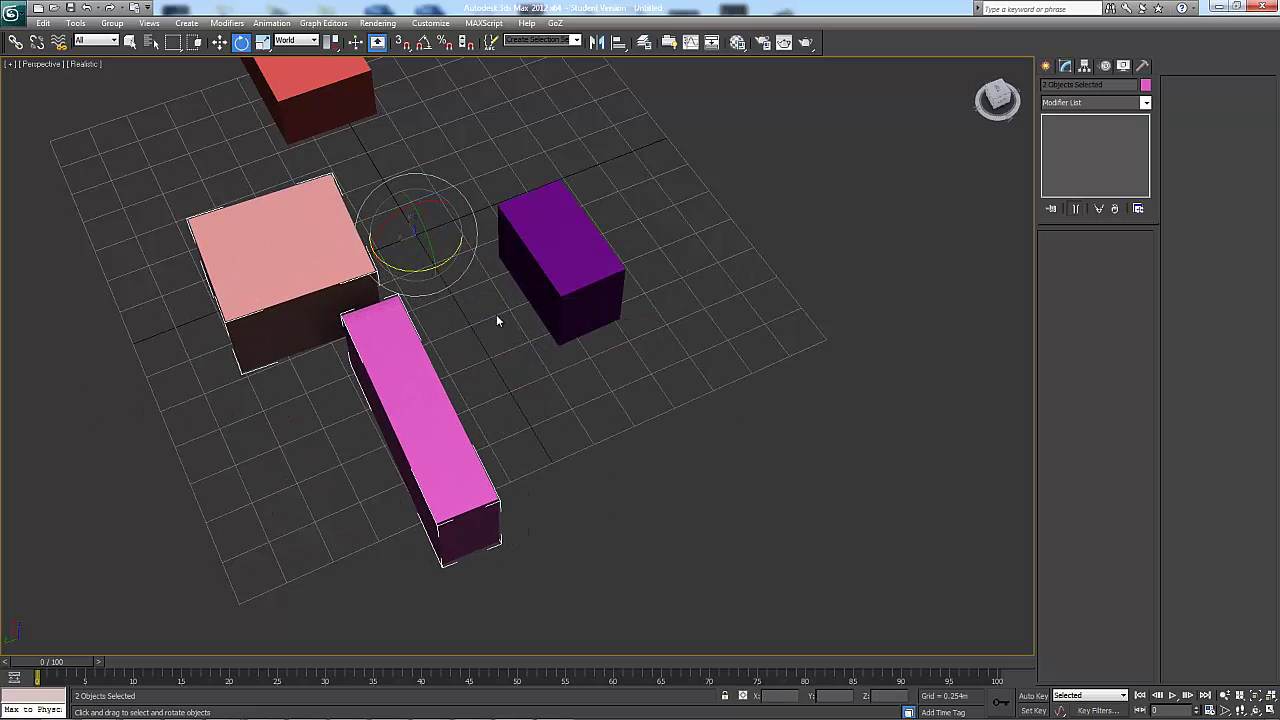
Step: Switch through the Move, Rotate and Scale tools on the two selected boxes to compare their transform centers
{"action": "middle_click_drag", "start_coordinate": [550, 383], "coordinate": [474, 346], "text": "alt"}
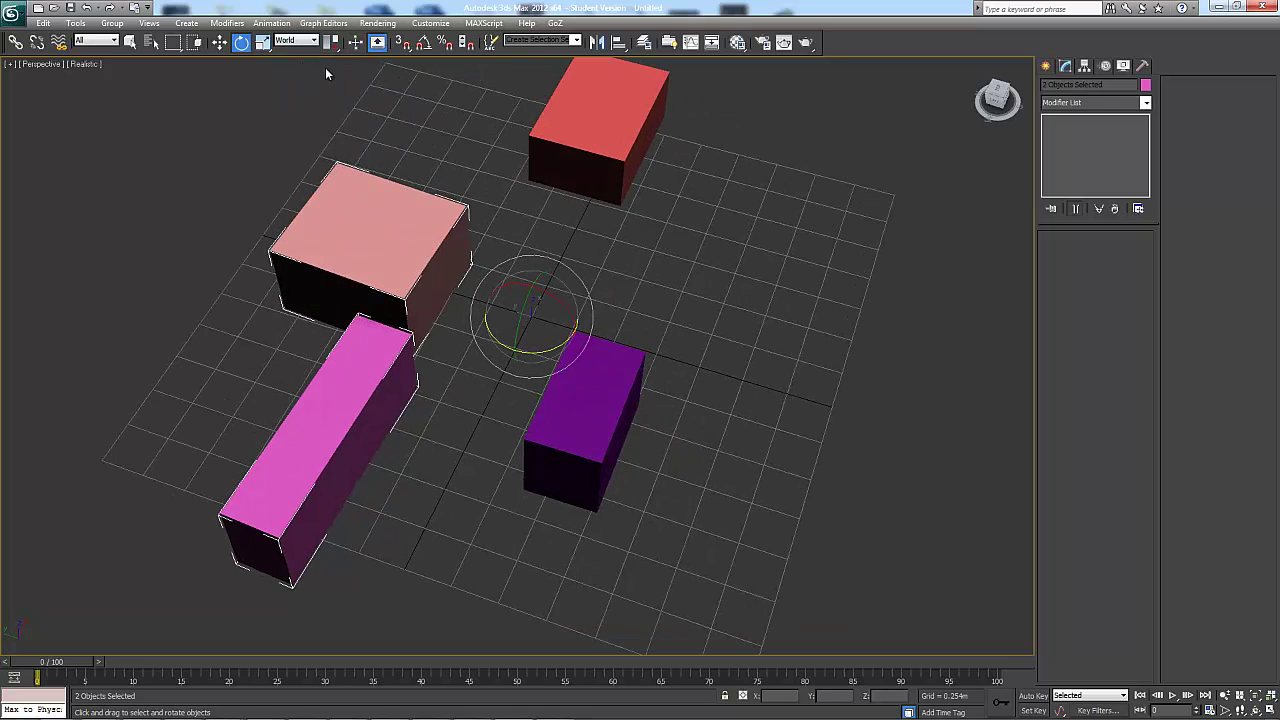
{"action": "key", "text": "w"}
{"action": "key", "text": "e"}
{"action": "key", "text": "r"}
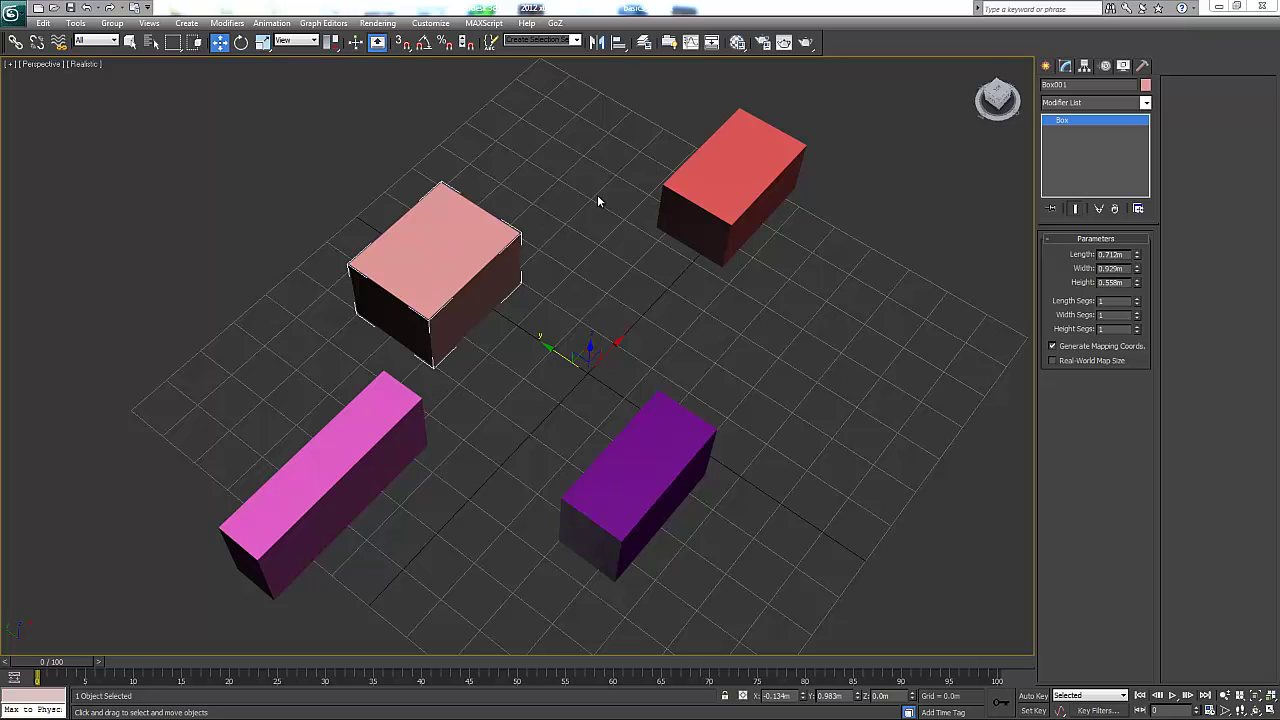
Step: Start mirroring the light pink box and preview the X, Y and Z mirror axes, ending on Y
{"action": "left_click", "coordinate": [596, 42]}
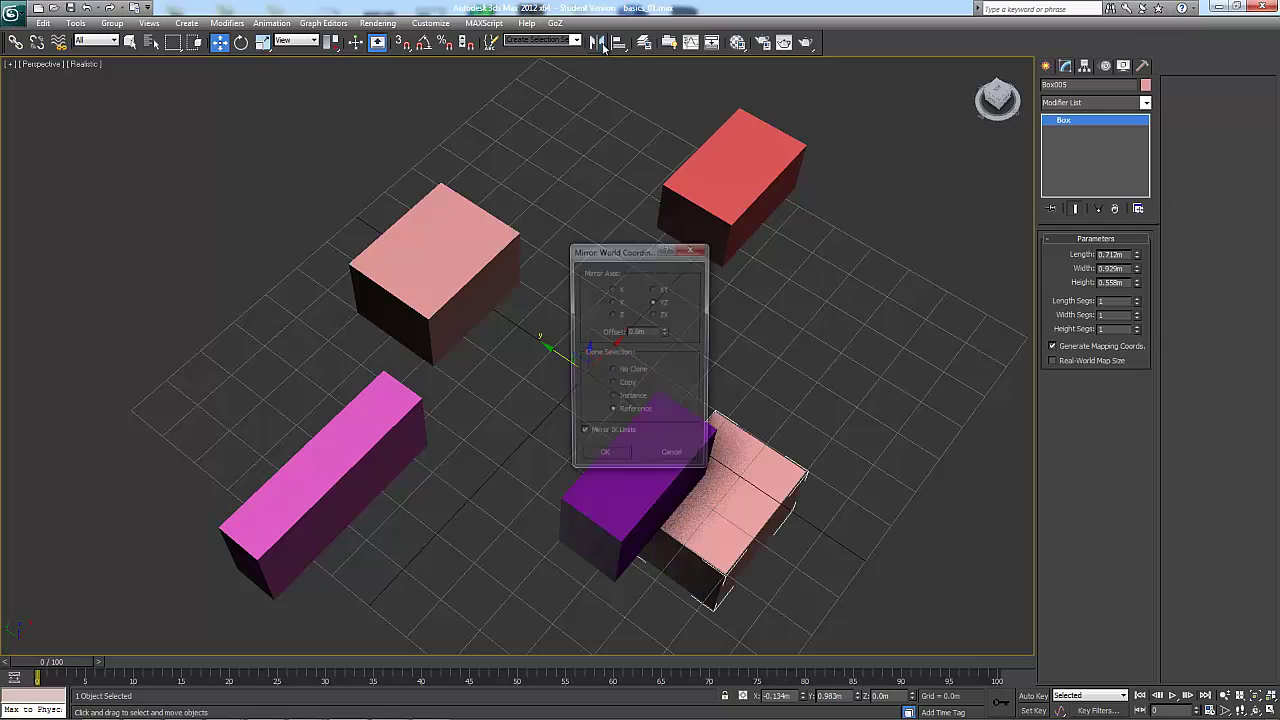
{"action": "mouse_move", "coordinate": [640, 248]}
{"action": "left_mouse_down"}
{"action": "mouse_move", "coordinate": [730, 247]}
{"action": "mouse_move", "coordinate": [855, 125]}
{"action": "left_mouse_up"}
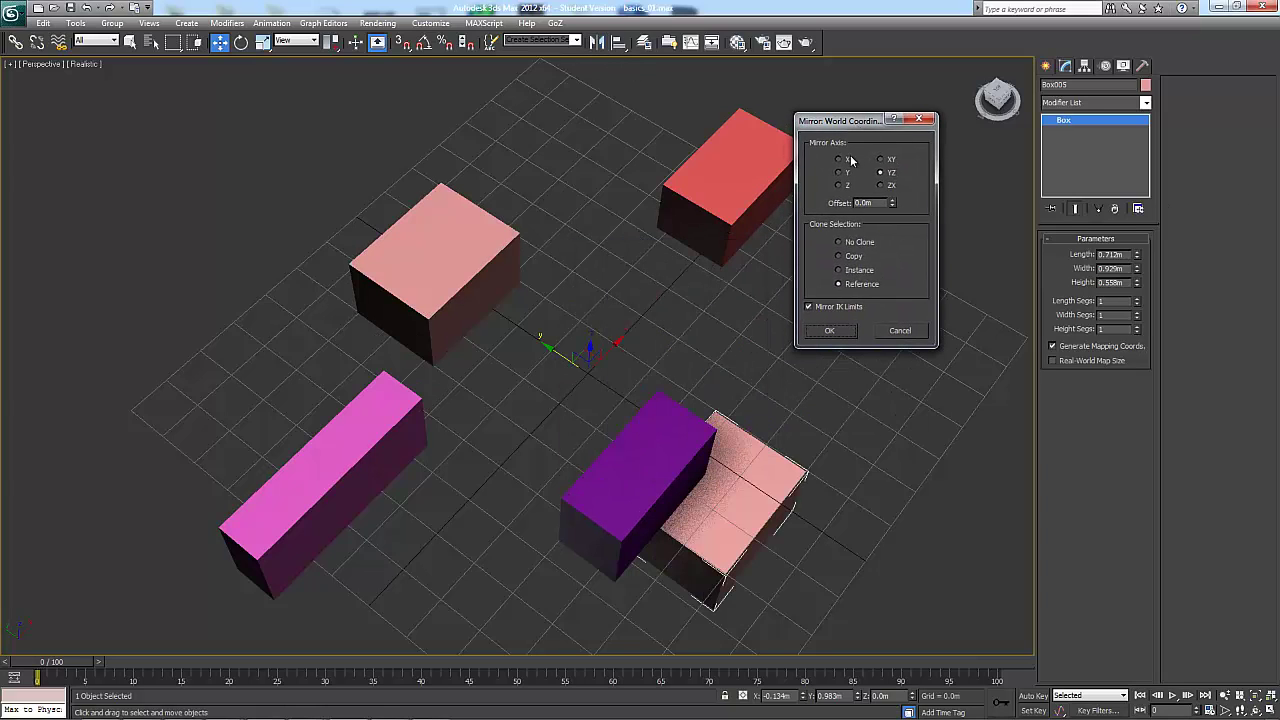
{"action": "left_click", "coordinate": [846, 160]}
{"action": "left_click", "coordinate": [848, 174]}
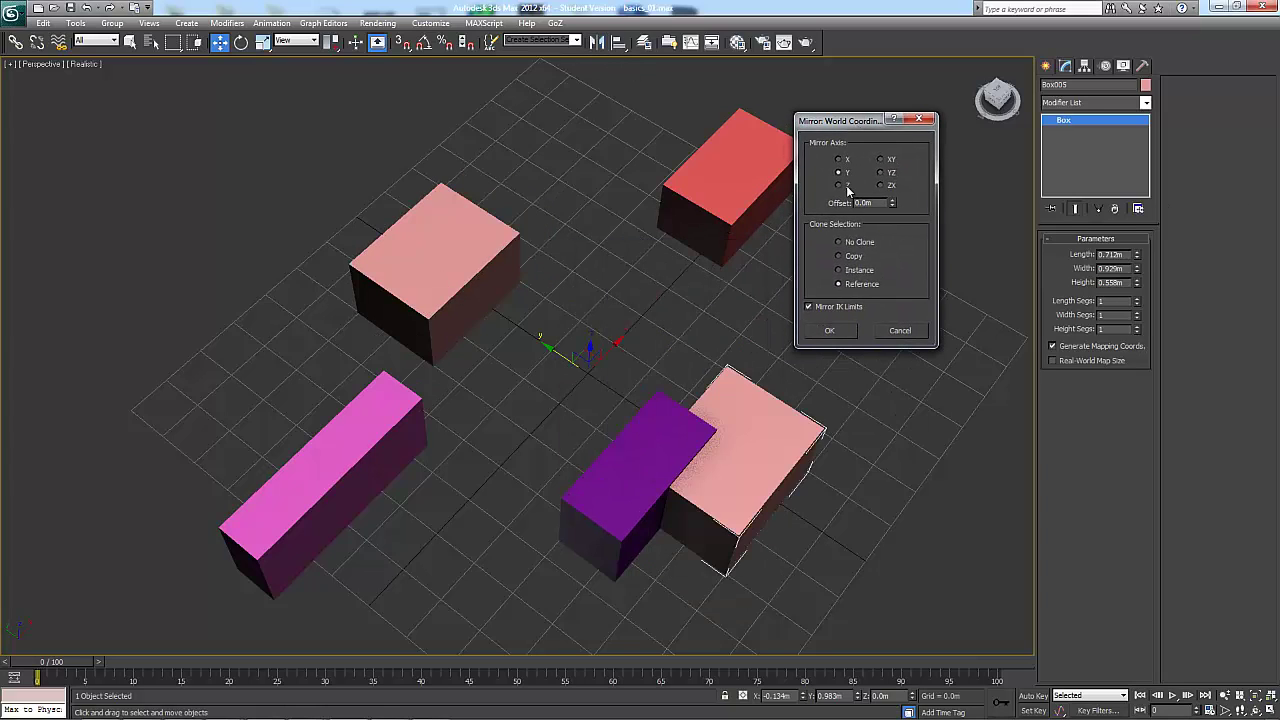
{"action": "left_click", "coordinate": [847, 186]}
{"action": "left_click", "coordinate": [847, 174]}
{"action": "left_click", "coordinate": [842, 160]}
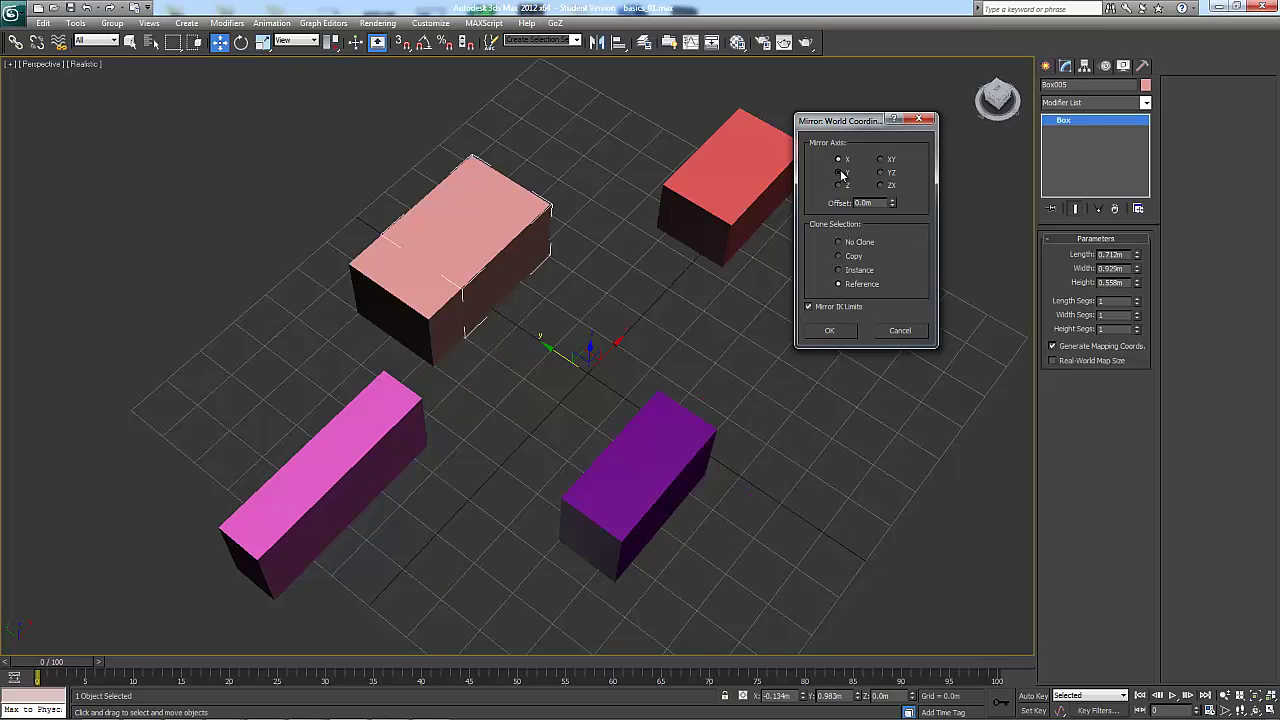
{"action": "left_click", "coordinate": [842, 174]}
{"action": "left_click", "coordinate": [842, 187]}
{"action": "left_click", "coordinate": [841, 173]}
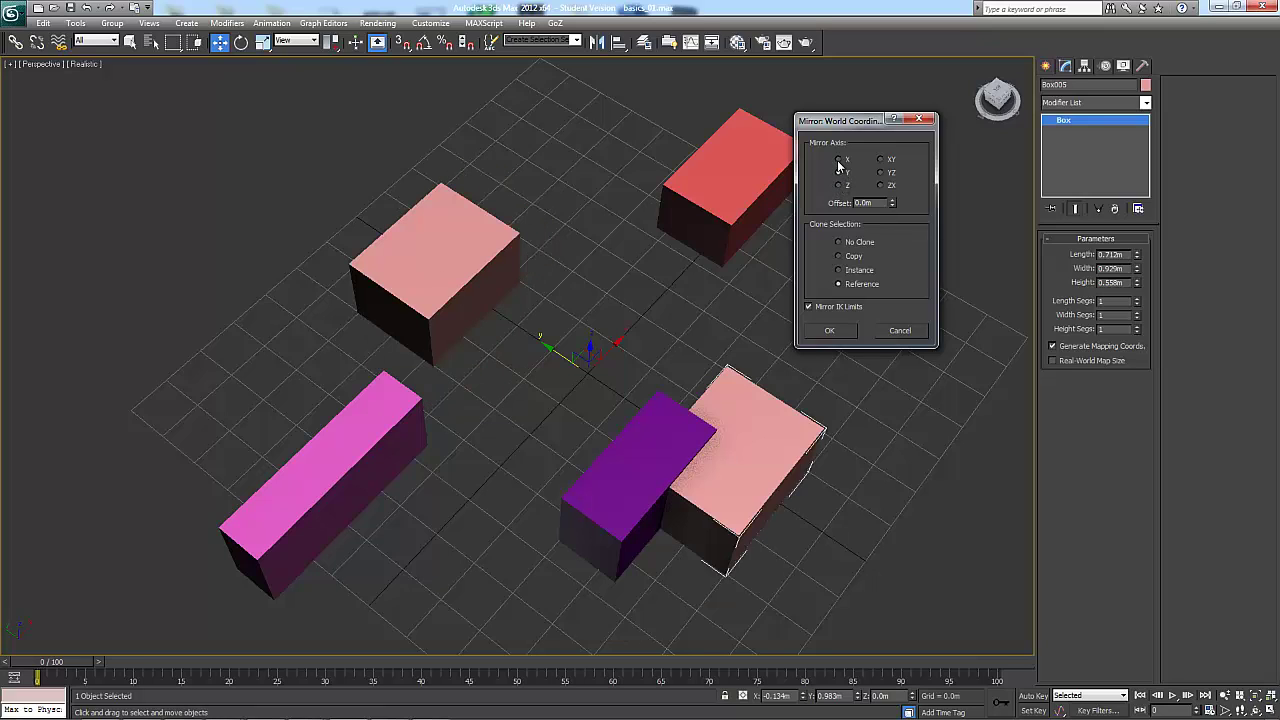
{"action": "left_click", "coordinate": [840, 161]}
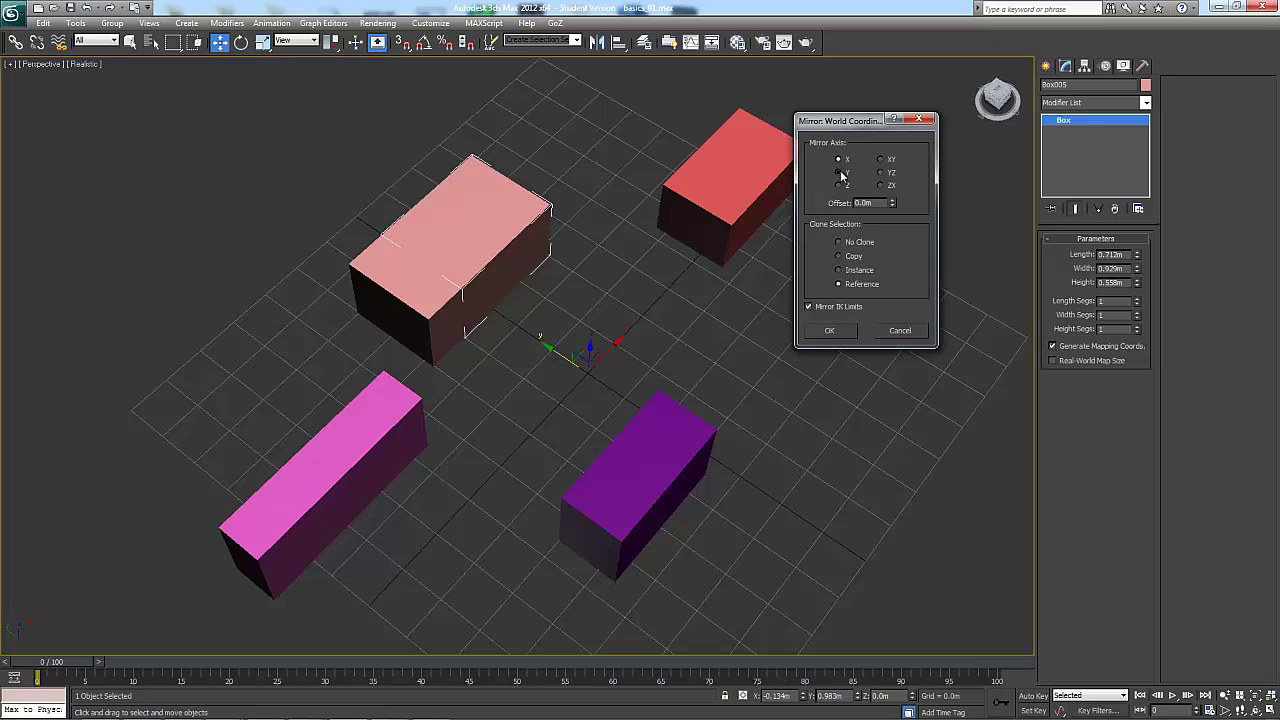
{"action": "left_click", "coordinate": [842, 173]}
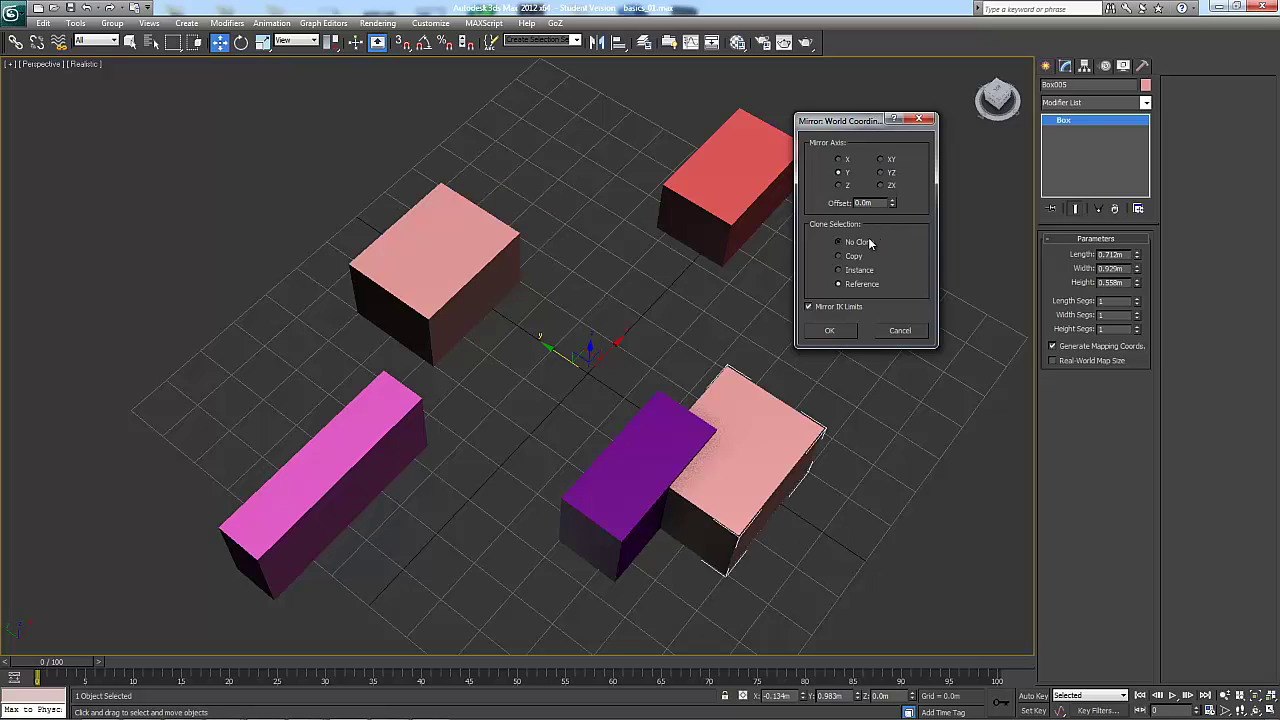
Step: Compare the No Clone, Copy, Instance and Reference clone options for the mirrored light pink box
{"action": "left_click", "coordinate": [866, 242]}
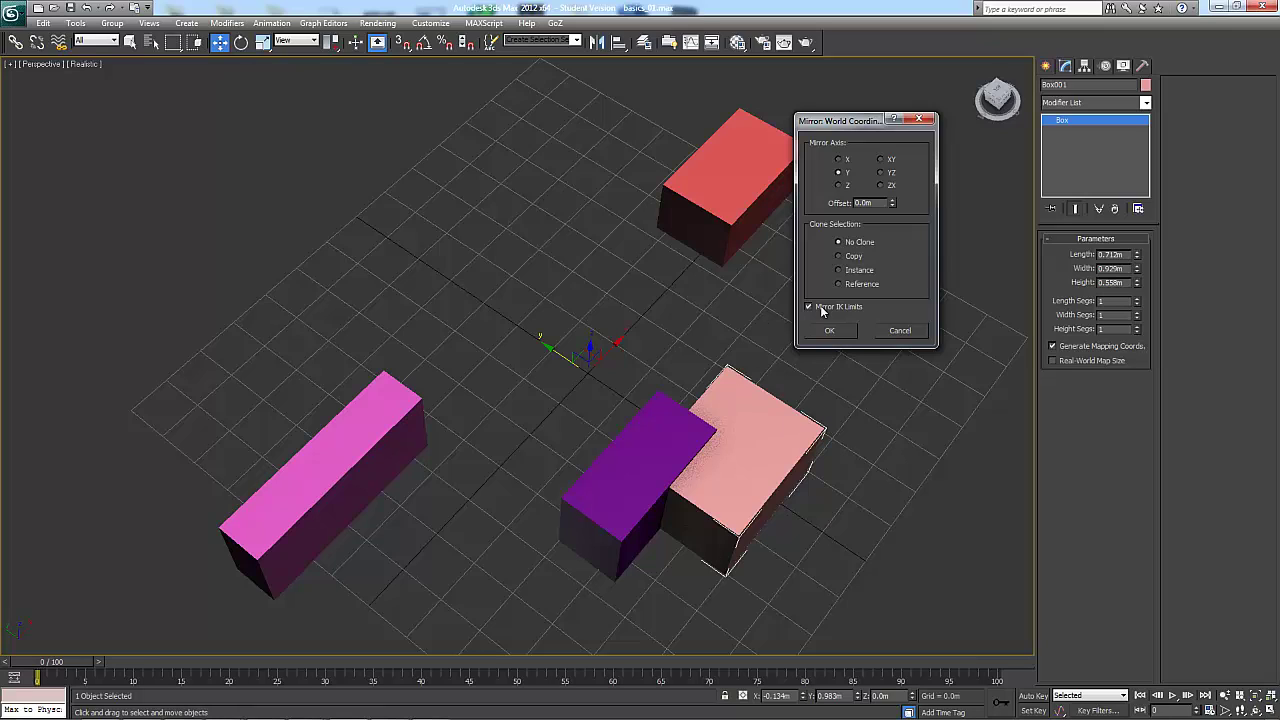
{"action": "left_click", "coordinate": [840, 257]}
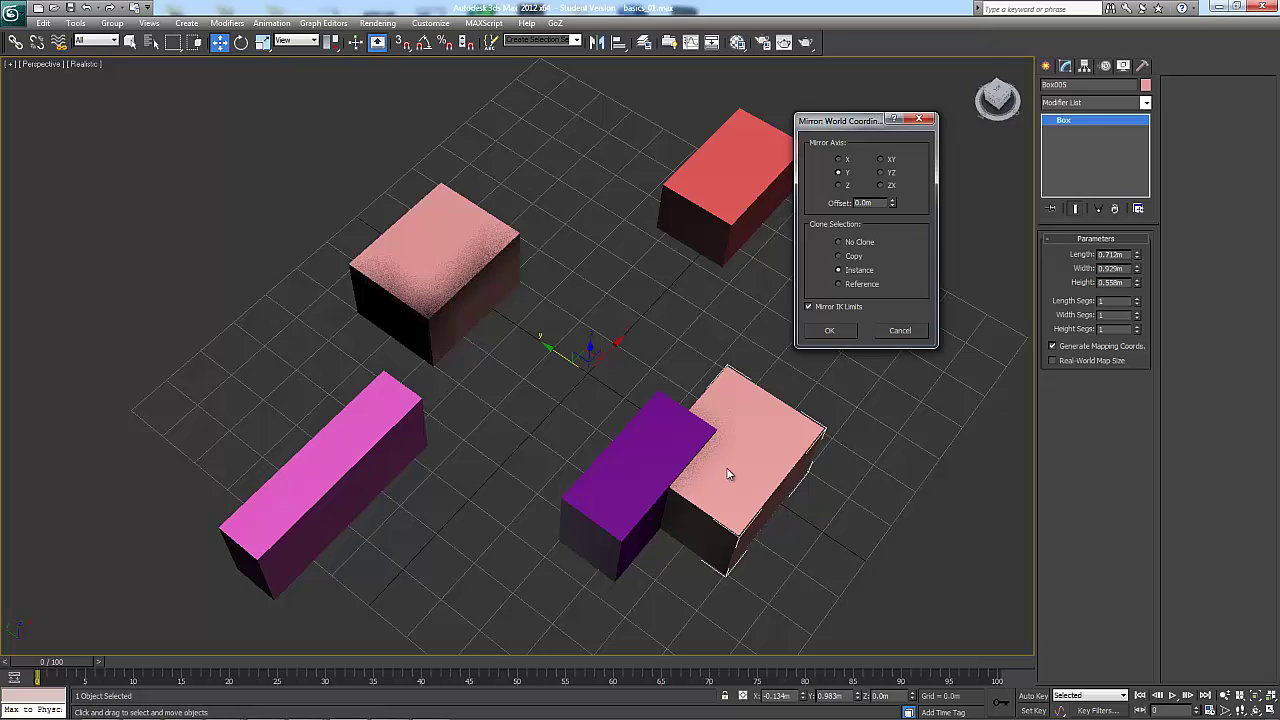
{"action": "left_click", "coordinate": [857, 287]}
Step: Preview the reference mirror of the light pink box across X, XY, Y, YZ and Z
{"action": "left_click", "coordinate": [838, 159]}
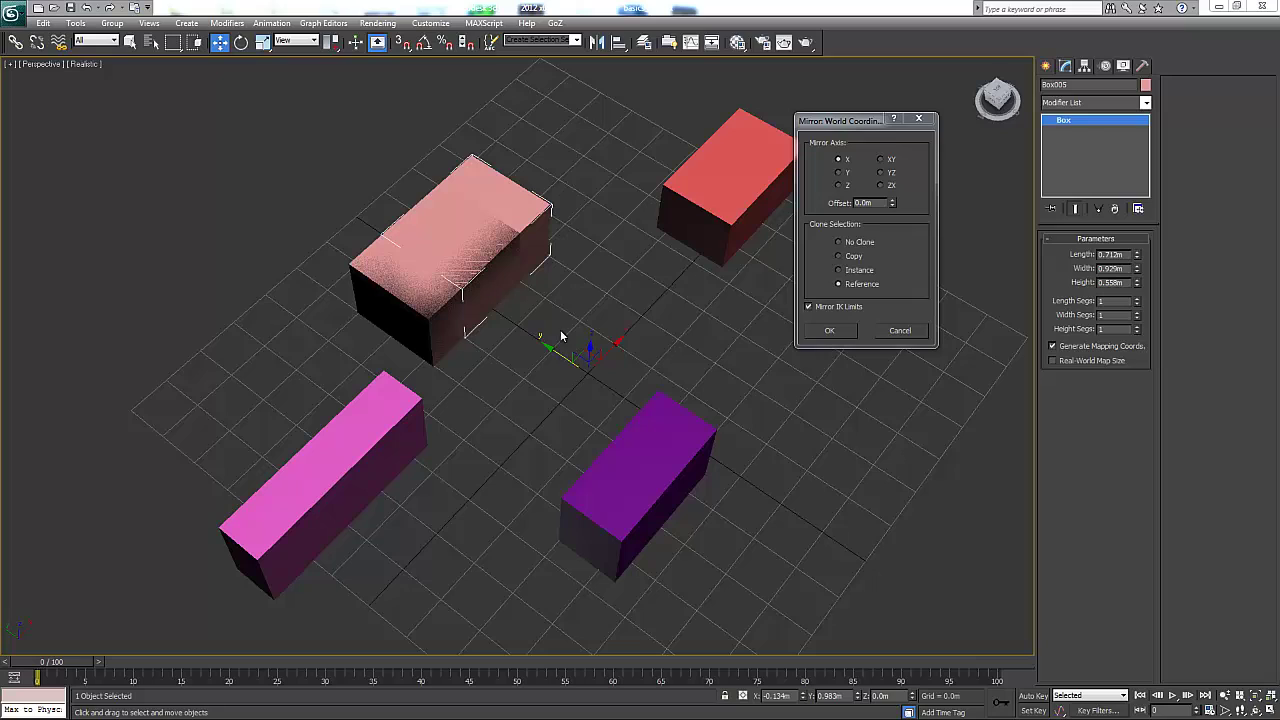
{"action": "left_click", "coordinate": [880, 159]}
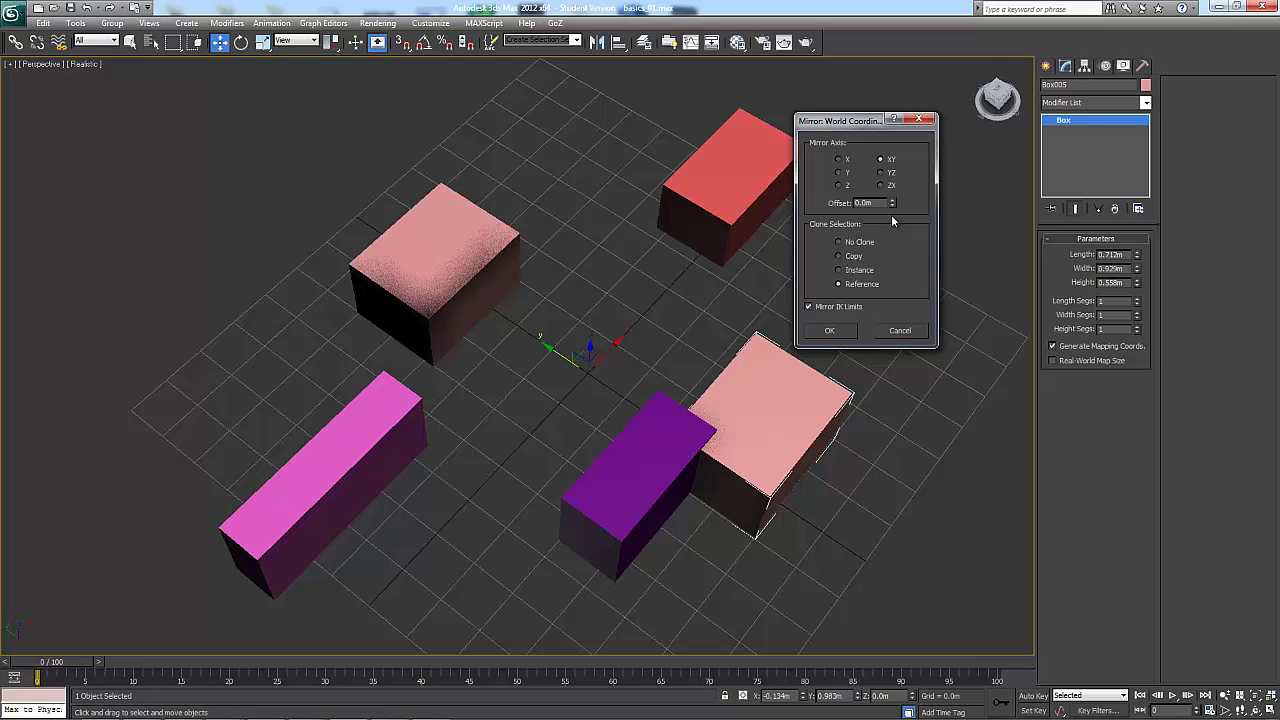
{"action": "left_click", "coordinate": [840, 174]}
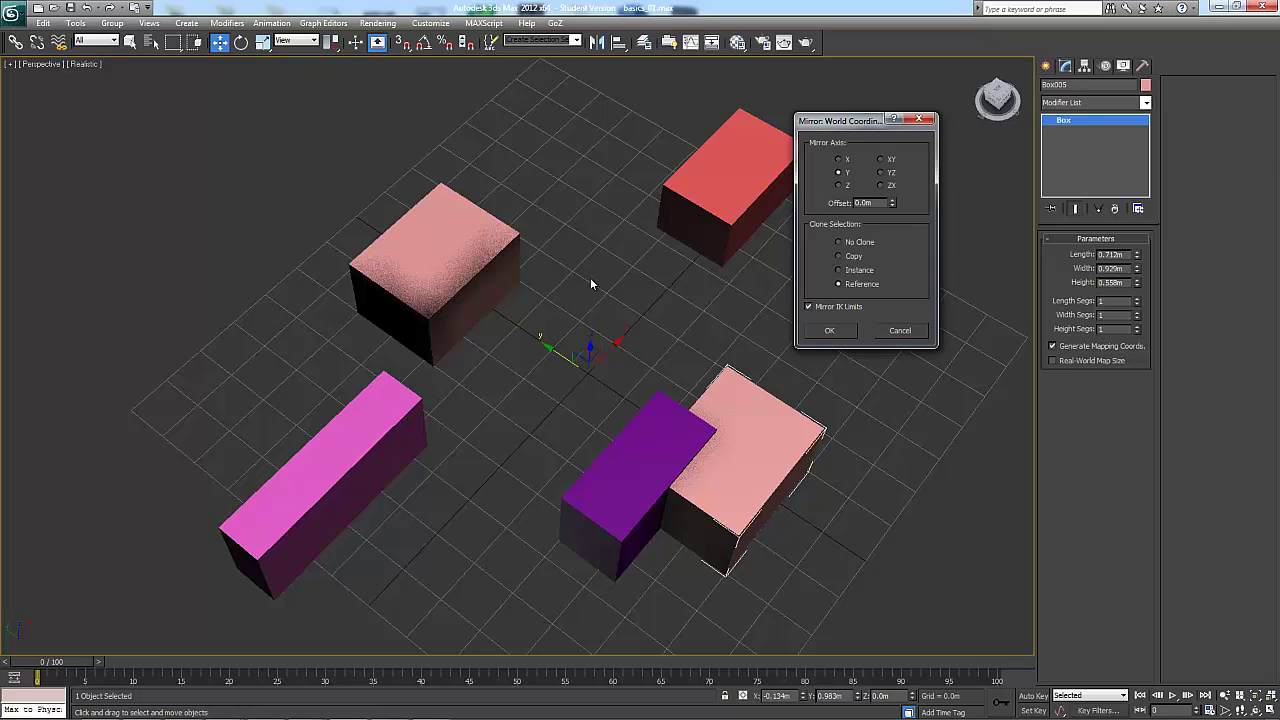
{"action": "left_click", "coordinate": [881, 173]}
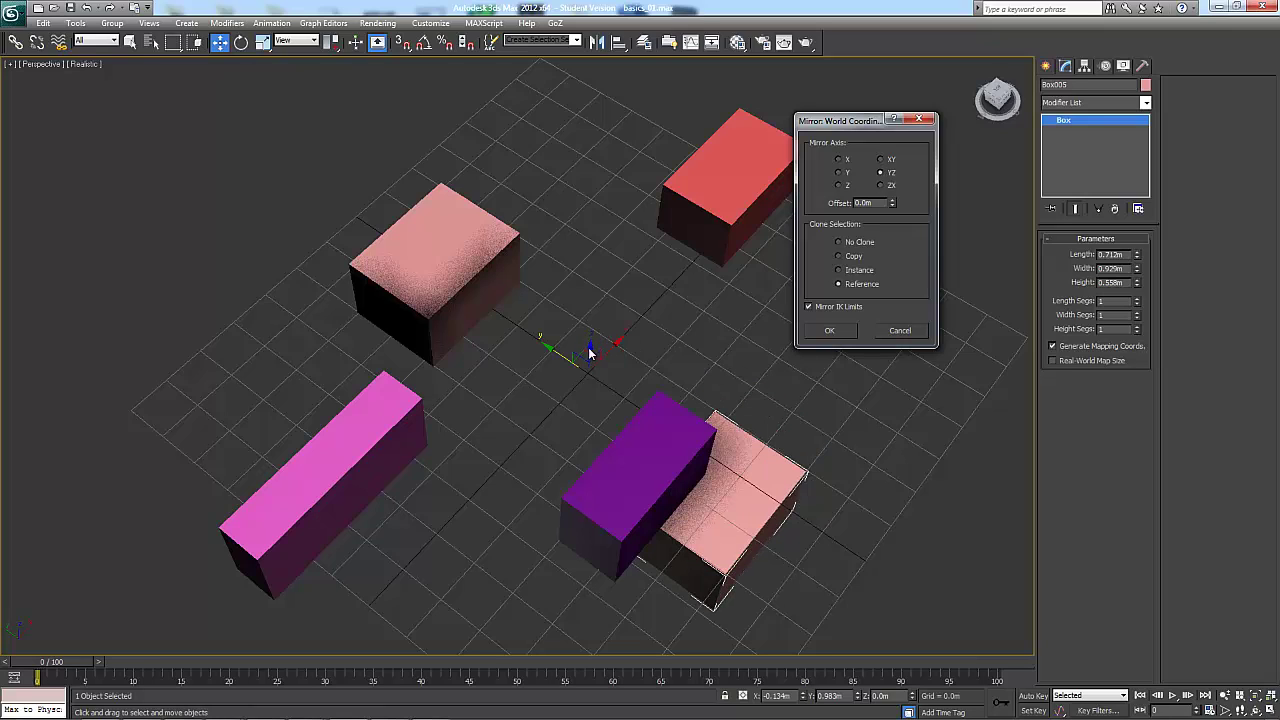
{"action": "left_click", "coordinate": [839, 185]}
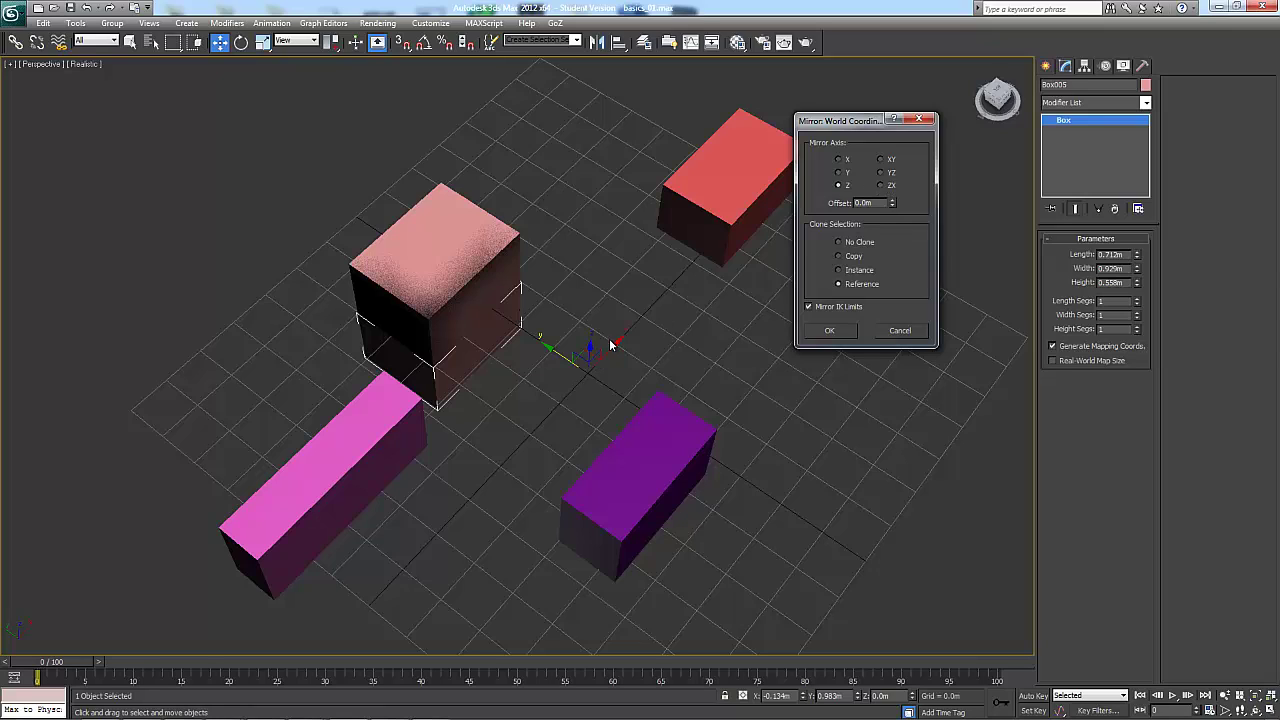
Step: Mirror the light pink box across ZX as a reference, and mirror that reference once more with the same settings
{"action": "left_click", "coordinate": [881, 186]}
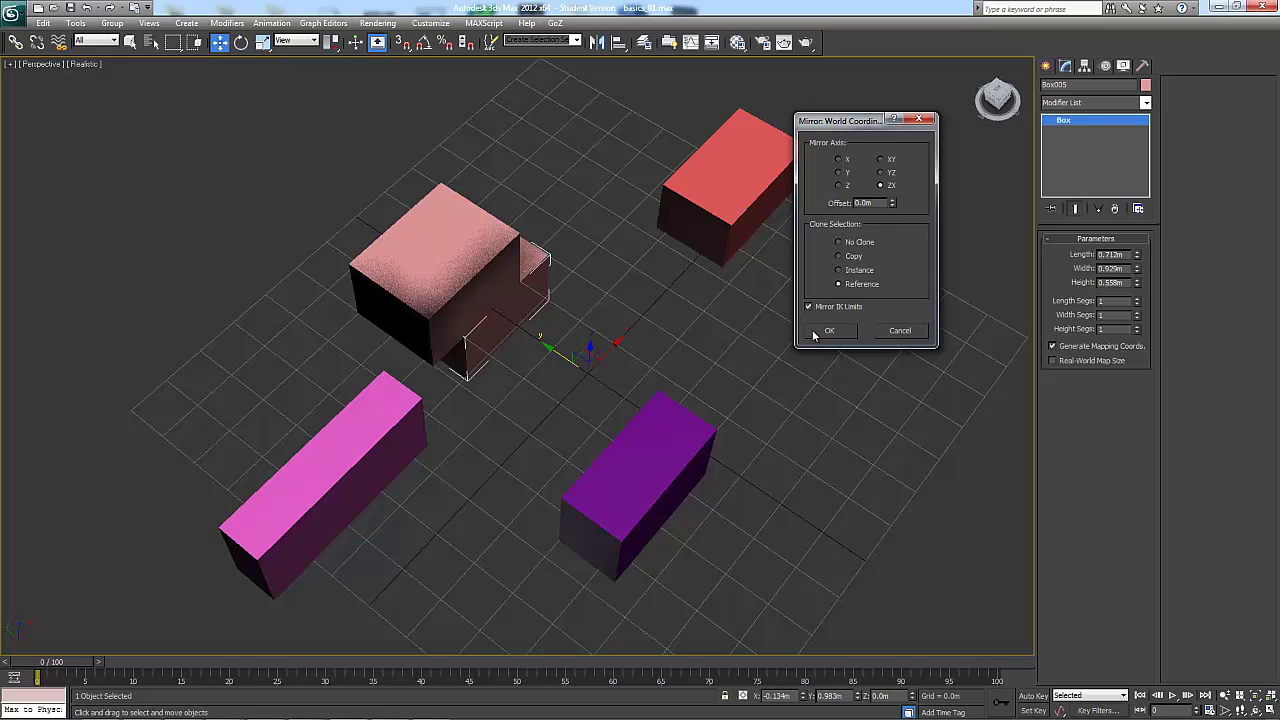
{"action": "key", "text": "Return"}
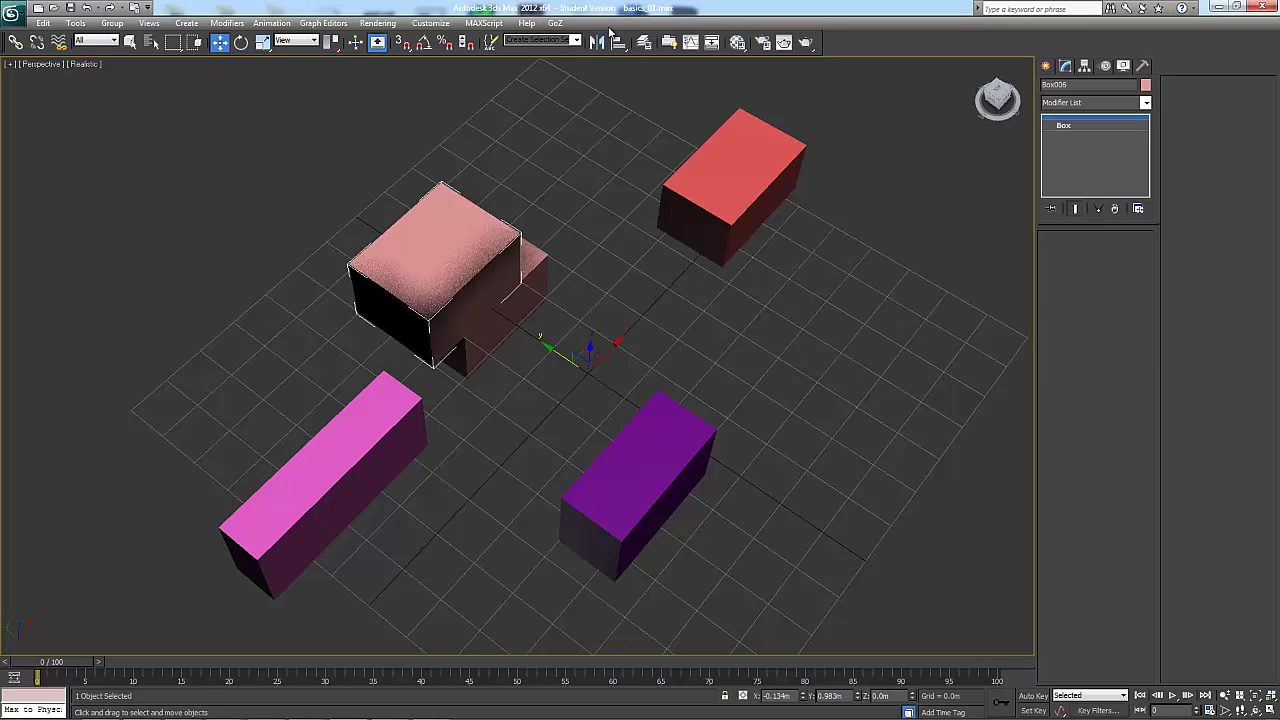
{"action": "left_click", "coordinate": [597, 42]}
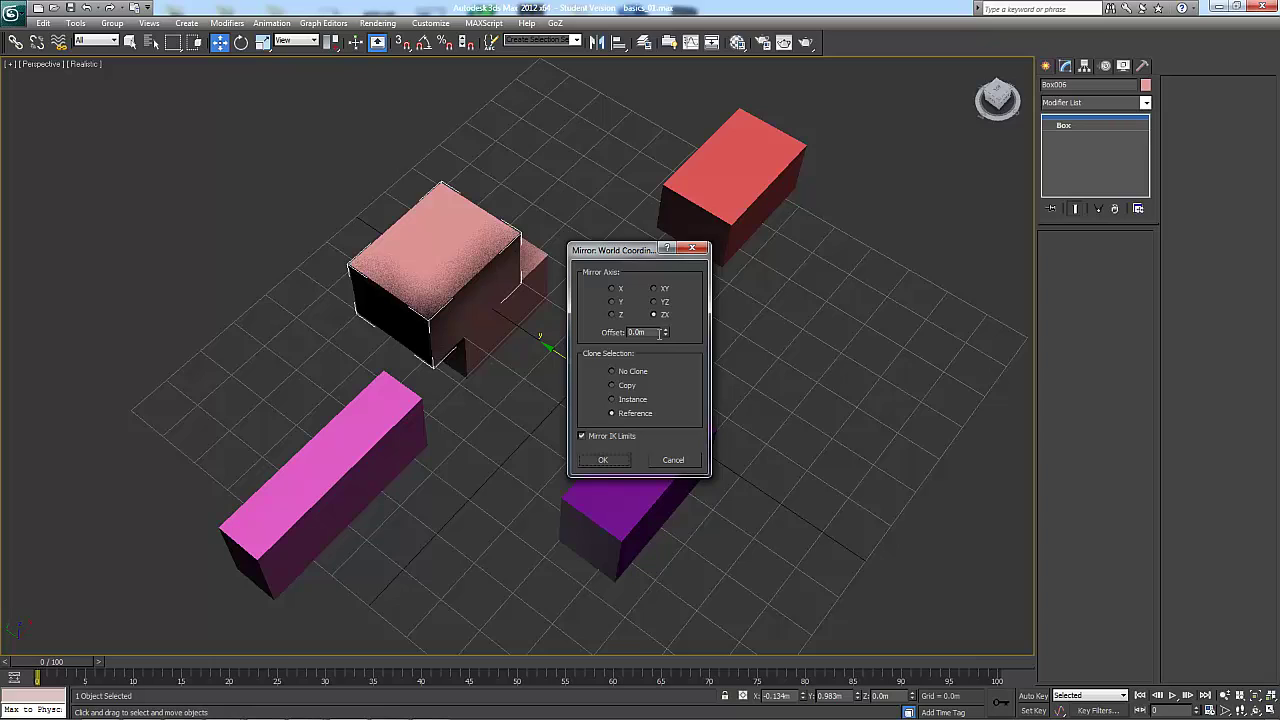
{"action": "left_click", "coordinate": [604, 459]}
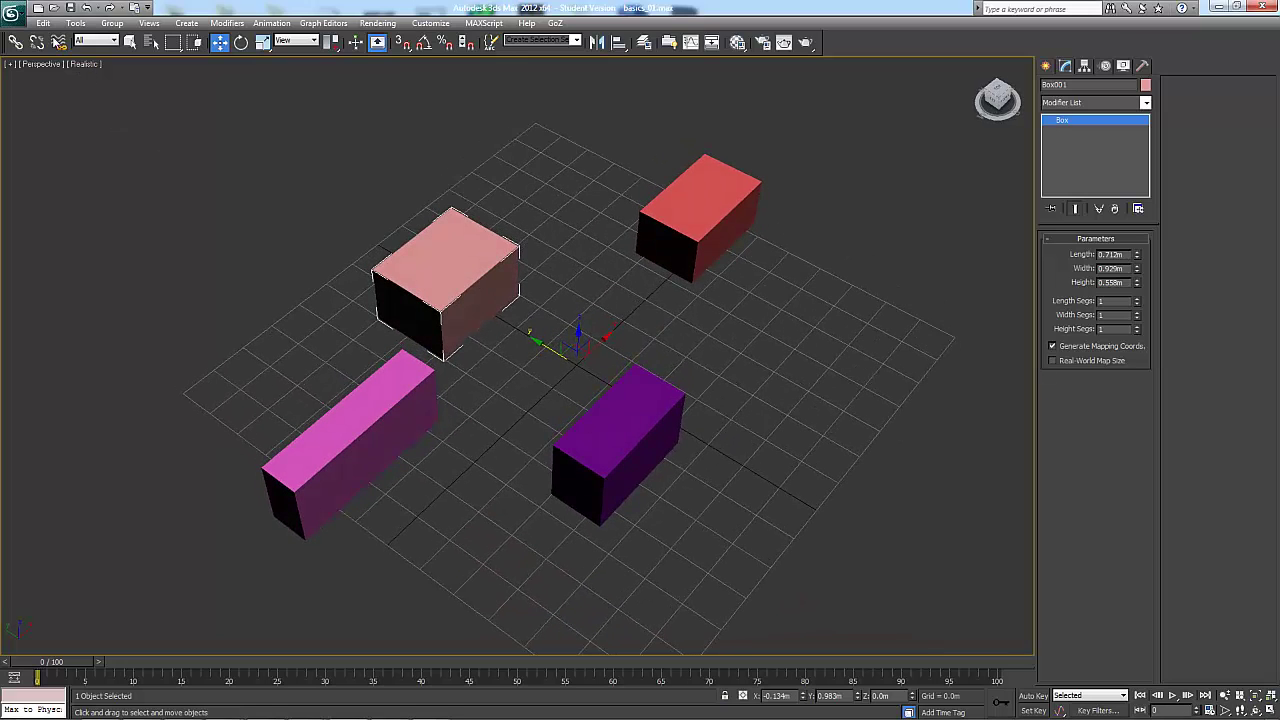
Step: Clone the light pink box along the Y axis as six copies about 0.83 m apart
{"action": "left_click", "coordinate": [43, 24]}
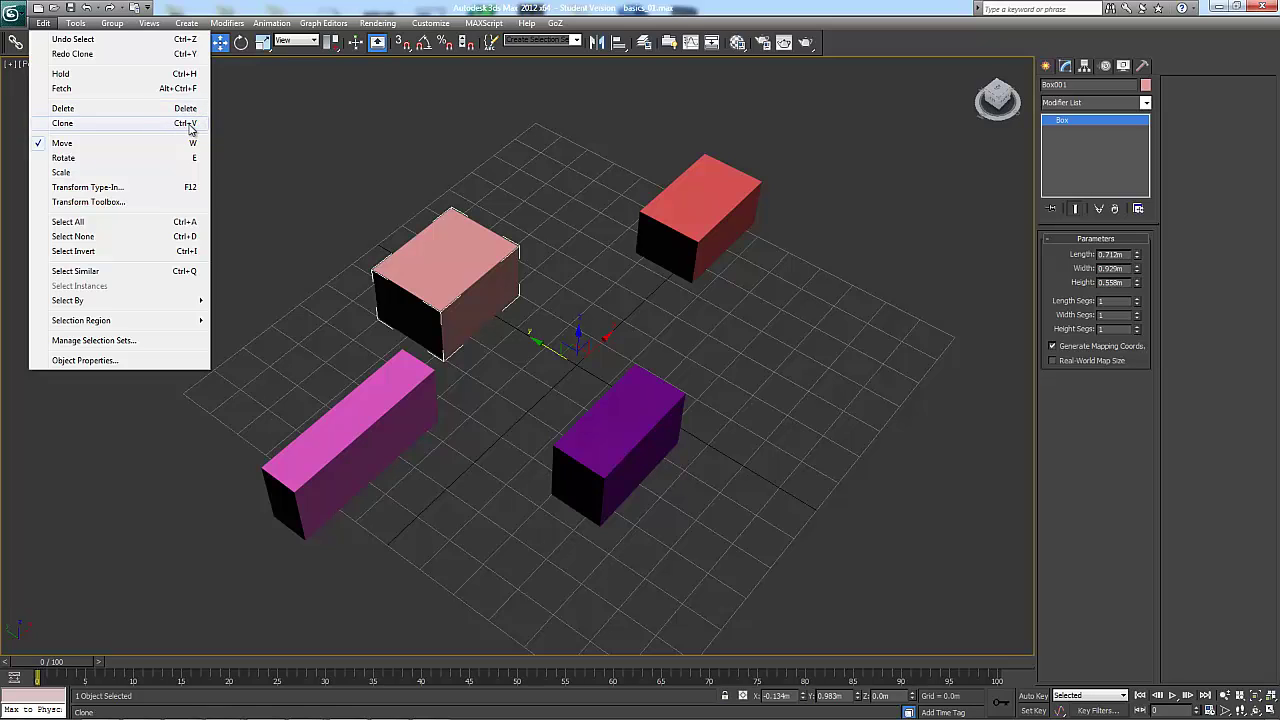
{"action": "left_click", "coordinate": [465, 251]}
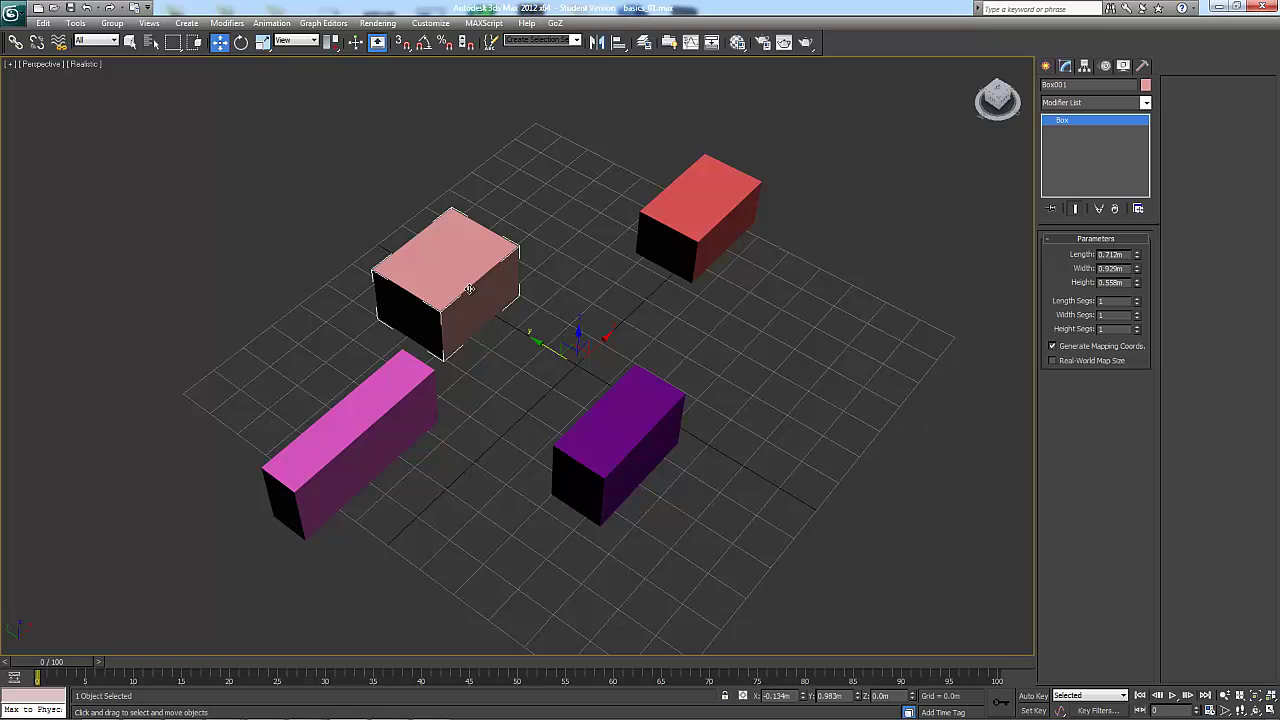
{"action": "mouse_move", "coordinate": [536, 341]}
{"action": "left_mouse_down", "text": "shift"}
{"action": "mouse_move", "coordinate": [663, 380]}
{"action": "mouse_move", "coordinate": [652, 370]}
{"action": "left_mouse_up", "text": "shift"}
{"action": "left_click_drag", "start_coordinate": [653, 292], "coordinate": [838, 315]}
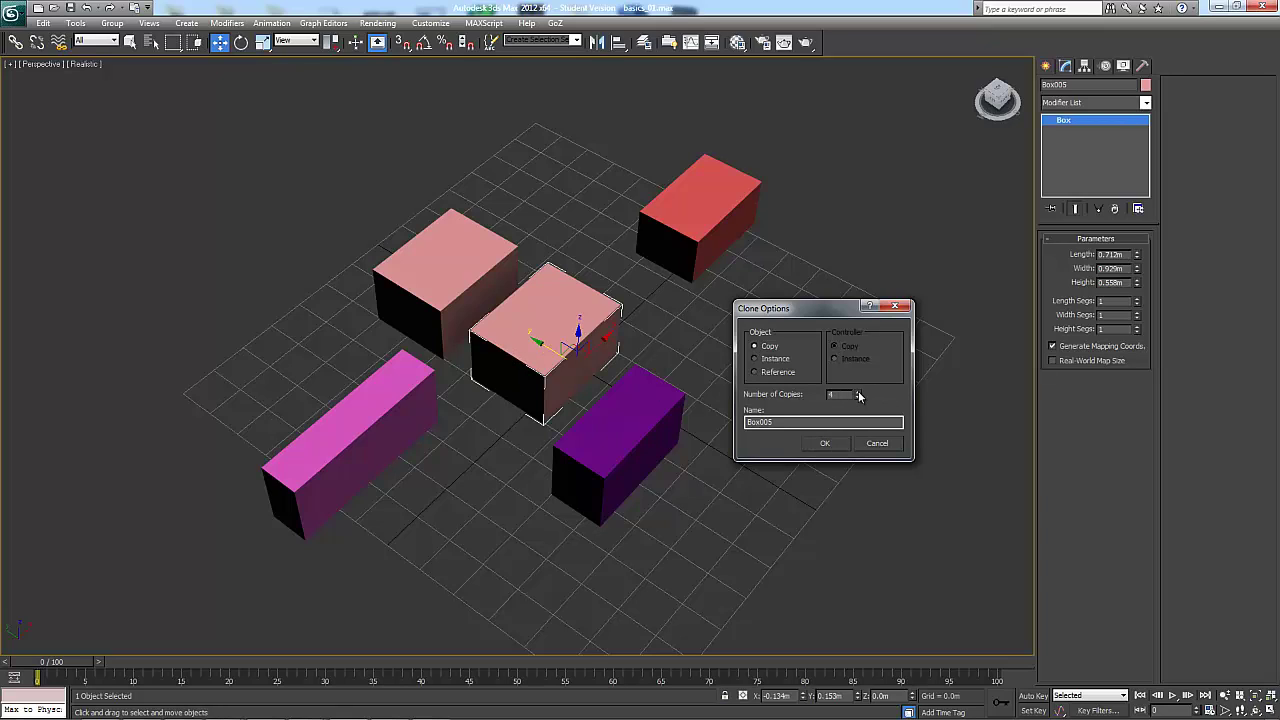
{"action": "type", "text": "6"}
{"action": "left_click", "coordinate": [836, 446]}
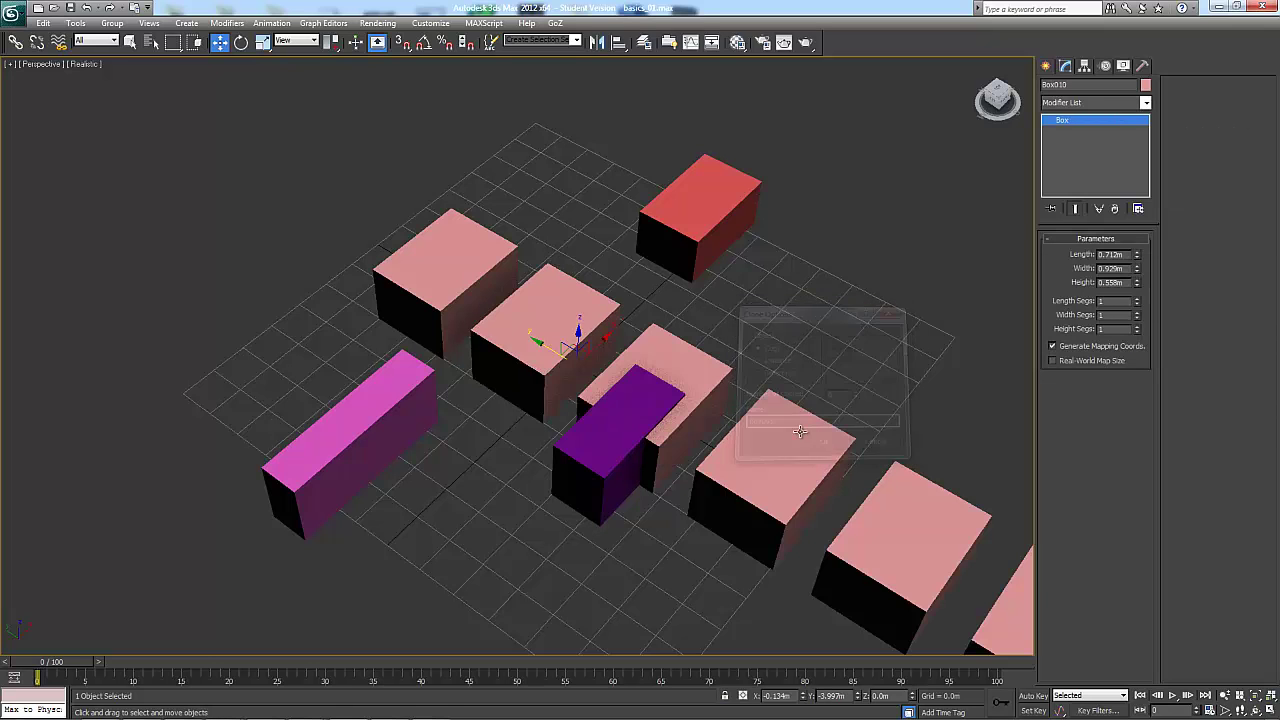
Step: Move the second, fourth and sixth light pink boxes of the row together about 0.8 m along the X axis
{"action": "mouse_move", "coordinate": [842, 372]}
{"action": "middle_mouse_down", "text": "alt"}
{"action": "mouse_move", "coordinate": [853, 371]}
{"action": "mouse_move", "coordinate": [720, 211]}
{"action": "middle_mouse_up", "text": "alt"}
{"action": "scroll", "coordinate": [515, 310], "scroll_direction": "down", "scroll_amount": 3}
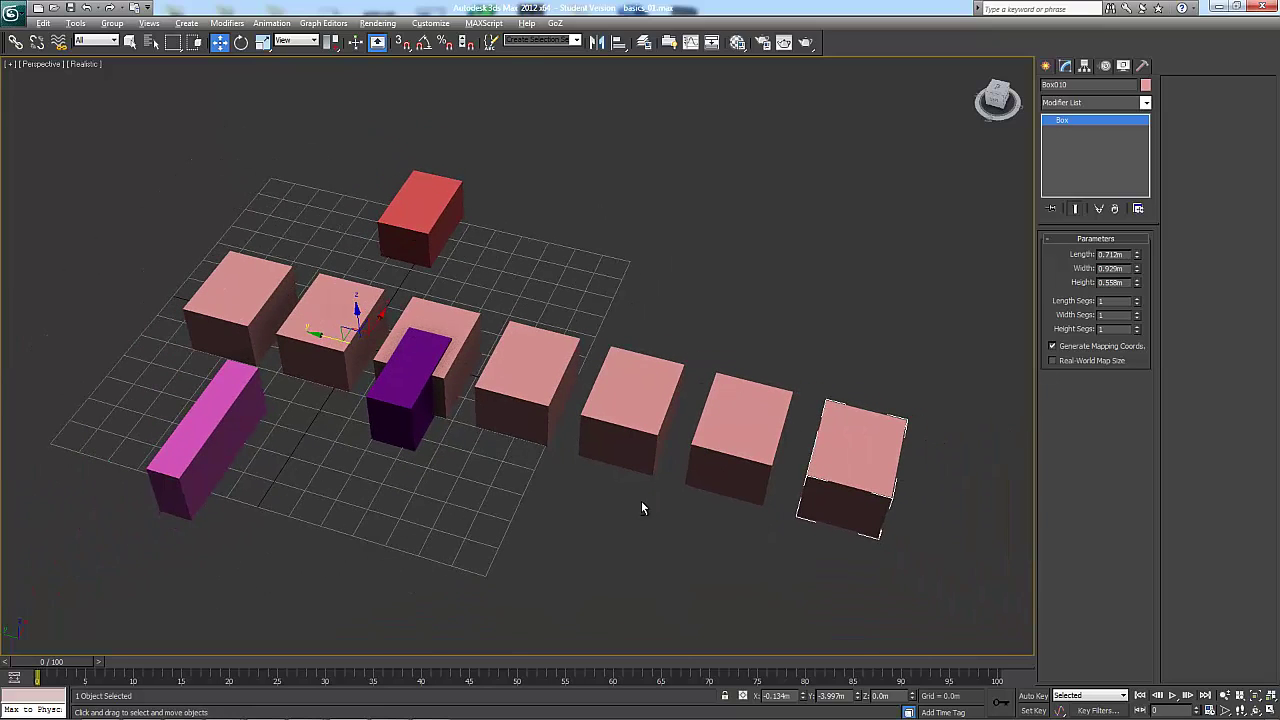
{"action": "middle_click_drag", "start_coordinate": [641, 503], "coordinate": [612, 498], "text": "alt"}
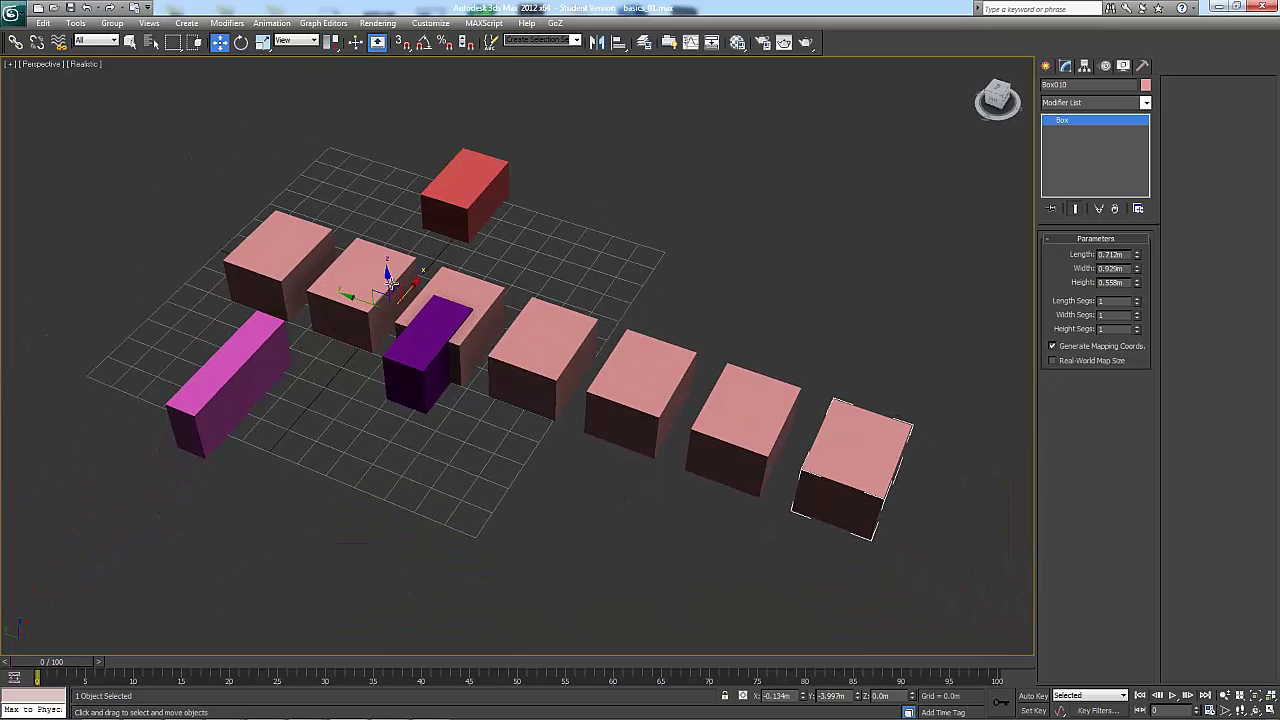
{"action": "middle_click_drag", "start_coordinate": [663, 514], "coordinate": [626, 510], "text": "alt"}
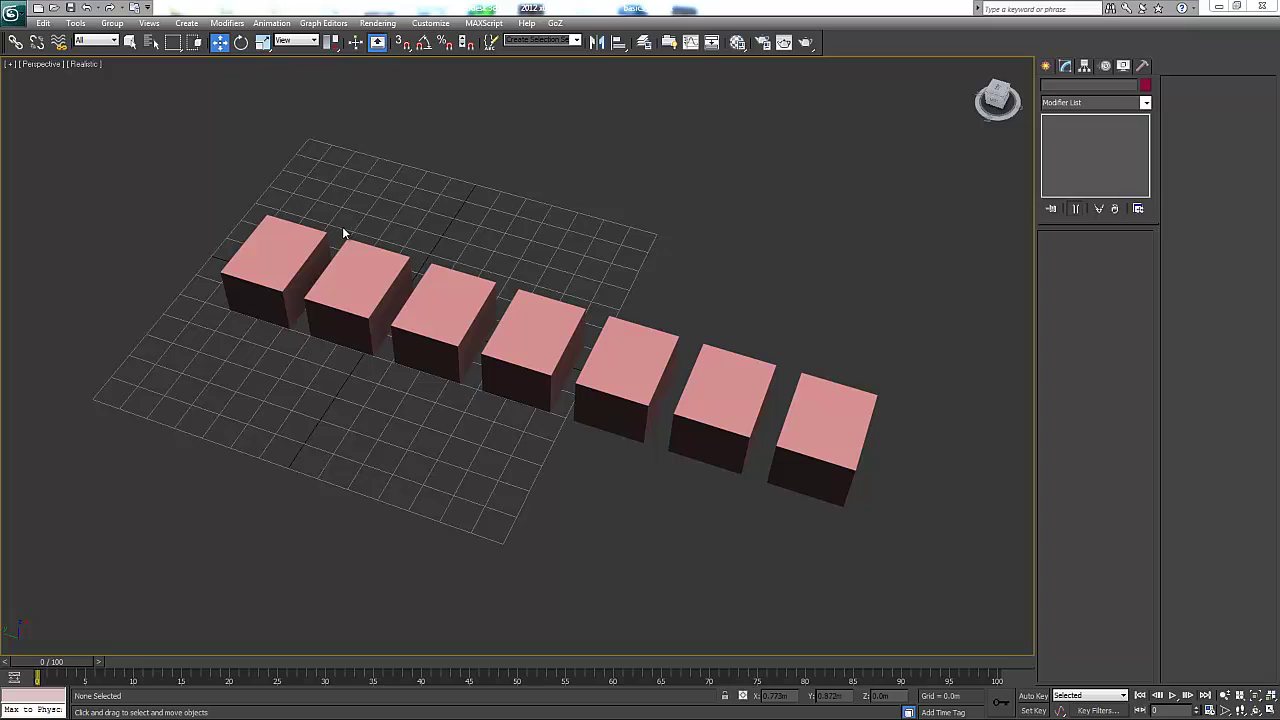
{"action": "left_click", "coordinate": [366, 260]}
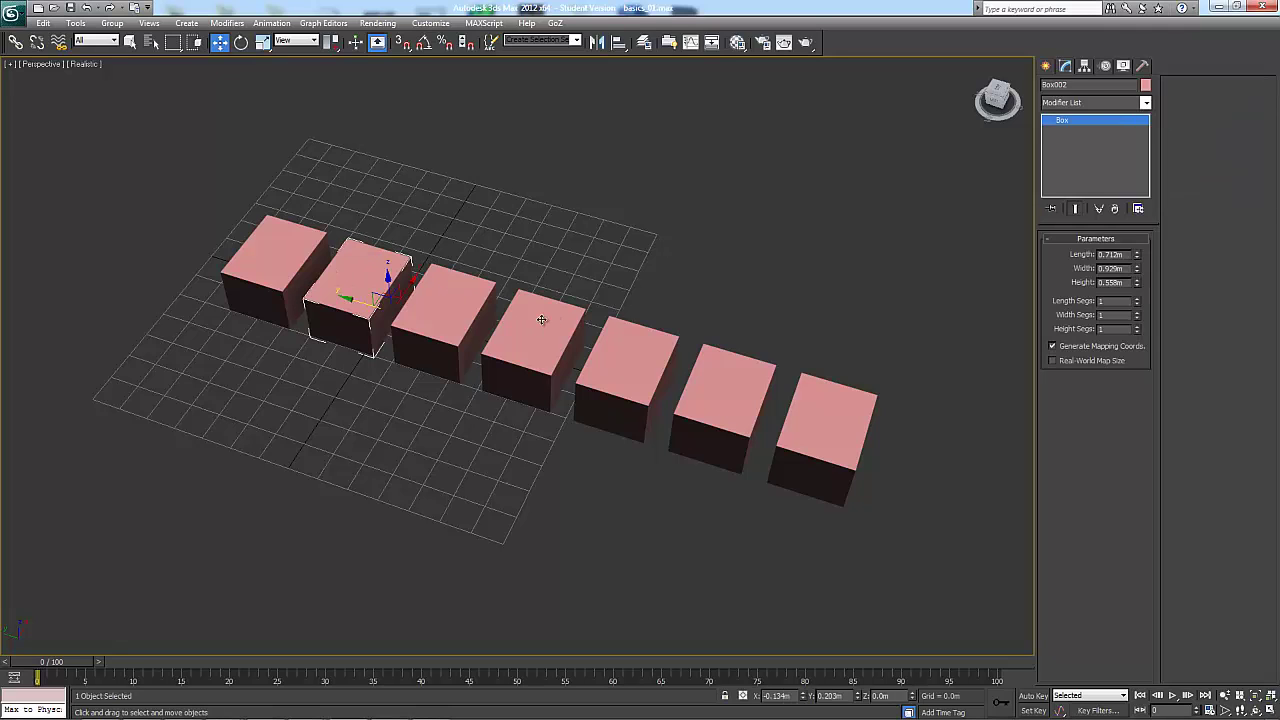
{"action": "left_click", "coordinate": [541, 319], "text": "ctrl"}
{"action": "left_click", "coordinate": [737, 393], "text": "ctrl"}
{"action": "left_click_drag", "start_coordinate": [545, 316], "coordinate": [589, 243]}
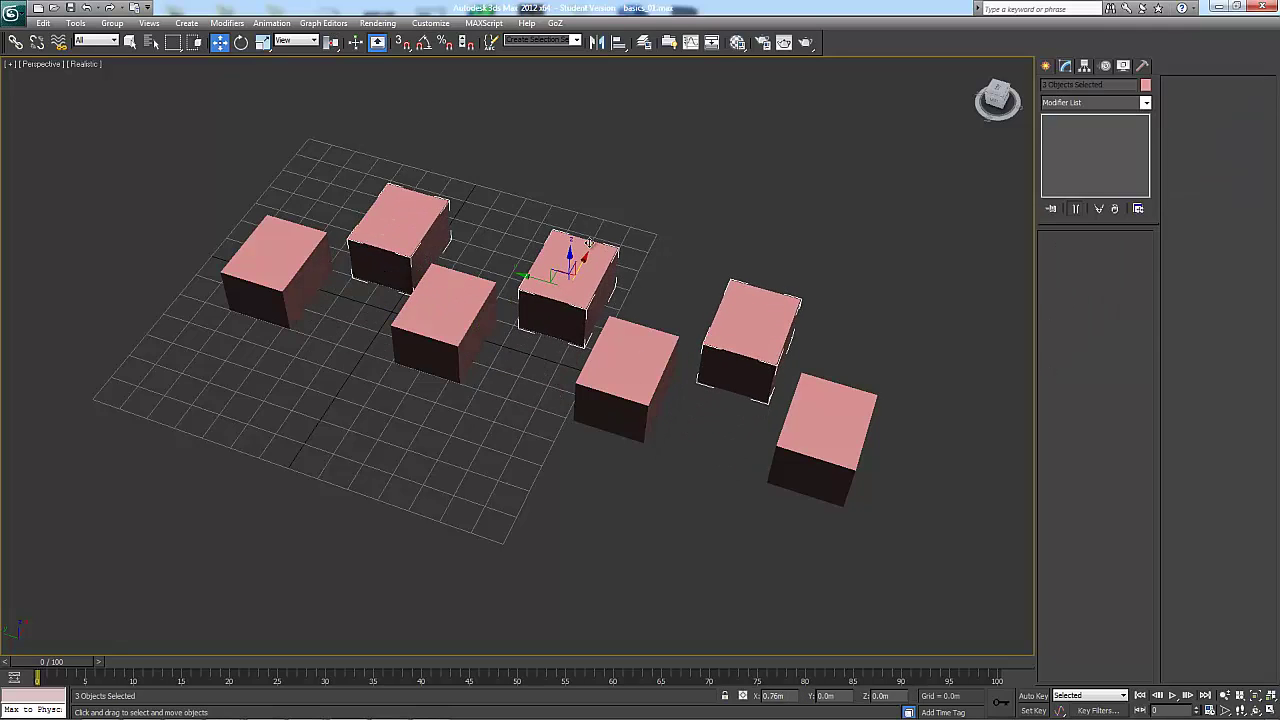
Step: Move the third, fifth and seventh light pink boxes together along the X axis, opposite to the offset boxes
{"action": "left_click", "coordinate": [445, 310]}
{"action": "left_click", "coordinate": [636, 362], "text": "ctrl"}
{"action": "left_click", "coordinate": [828, 415], "text": "ctrl"}
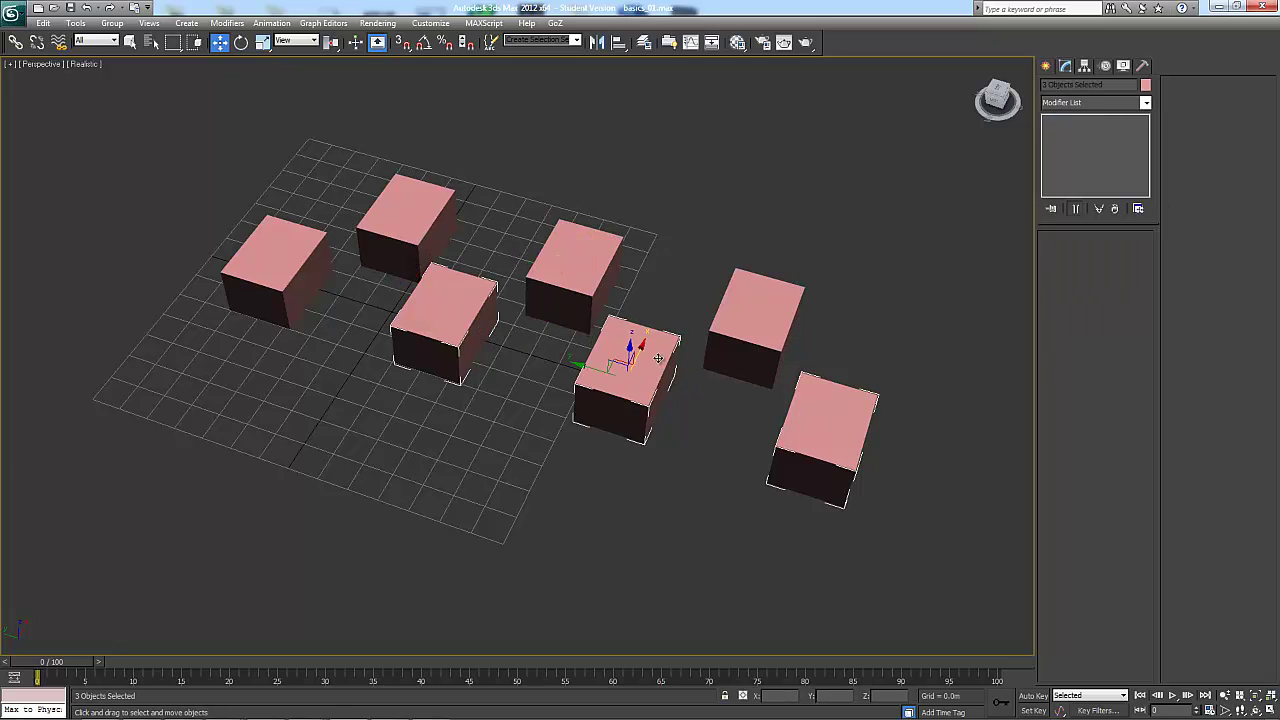
{"action": "left_click_drag", "start_coordinate": [634, 351], "coordinate": [599, 423]}
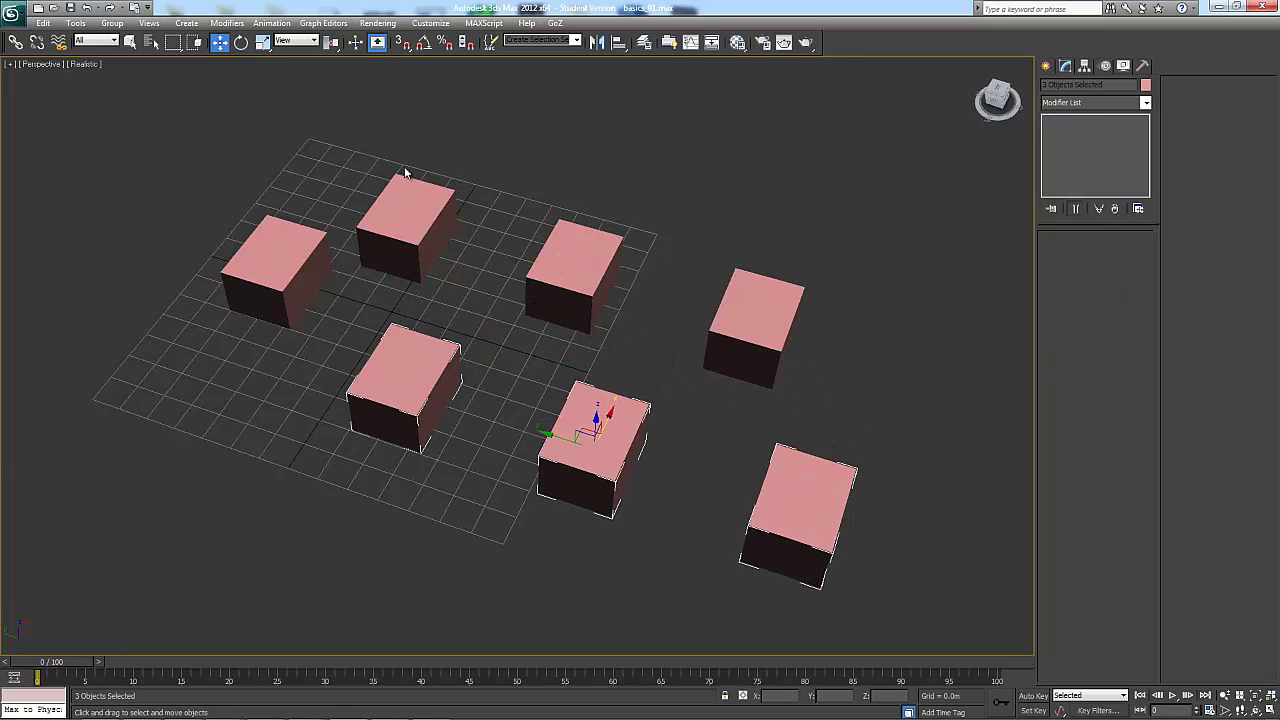
Step: Rotate the second, fourth and sixth boxes together around the Y axis, tilting them towards the viewer
{"action": "left_click", "coordinate": [405, 176]}
{"action": "left_click", "coordinate": [560, 249], "text": "ctrl"}
{"action": "left_click", "coordinate": [765, 332], "text": "ctrl"}
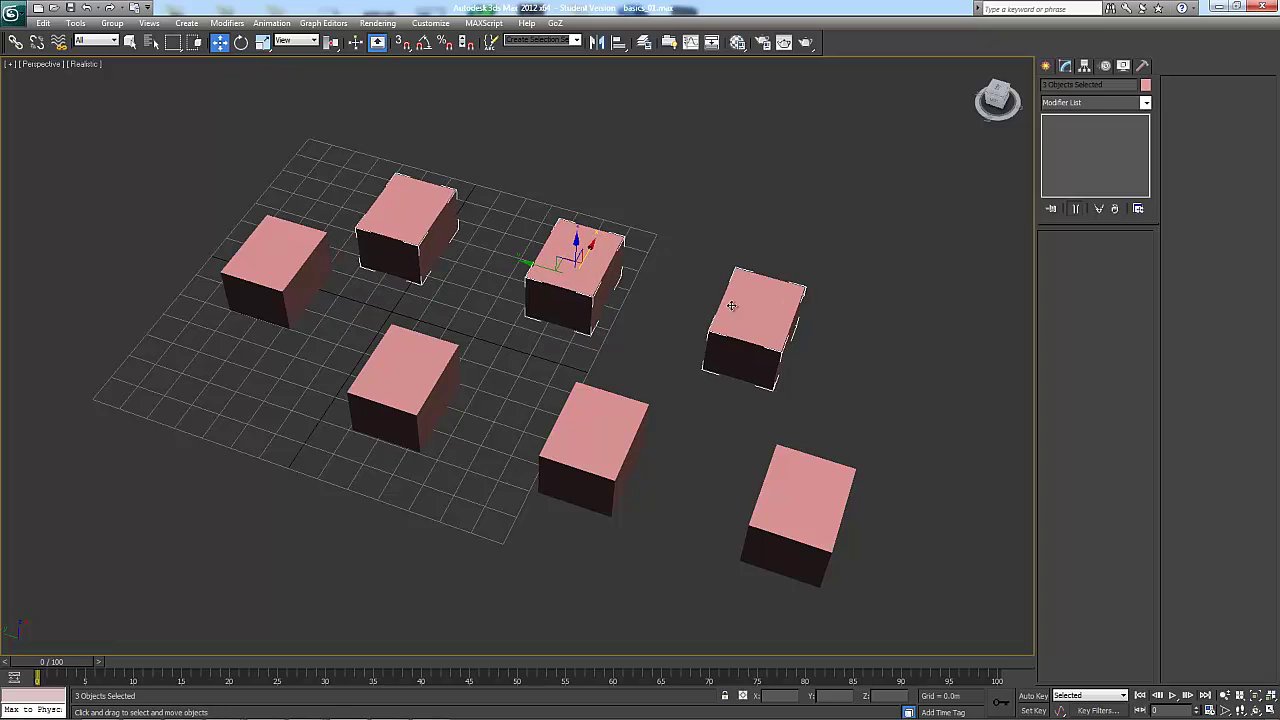
{"action": "key", "text": "e"}
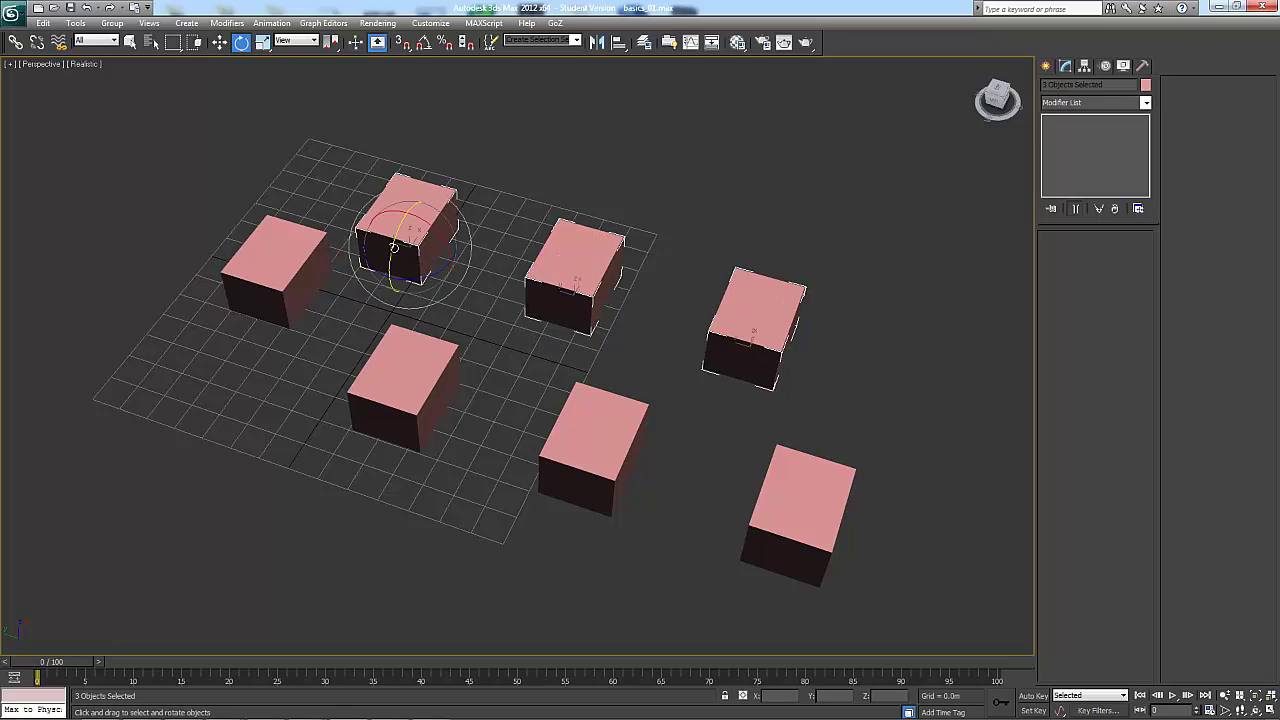
{"action": "left_click_drag", "start_coordinate": [393, 247], "coordinate": [390, 284]}
Step: Rotate the third, fifth and seventh boxes together around the Y axis, opposite to the other three tilted boxes
{"action": "left_click", "coordinate": [398, 430]}
{"action": "left_click", "coordinate": [585, 496], "text": "ctrl"}
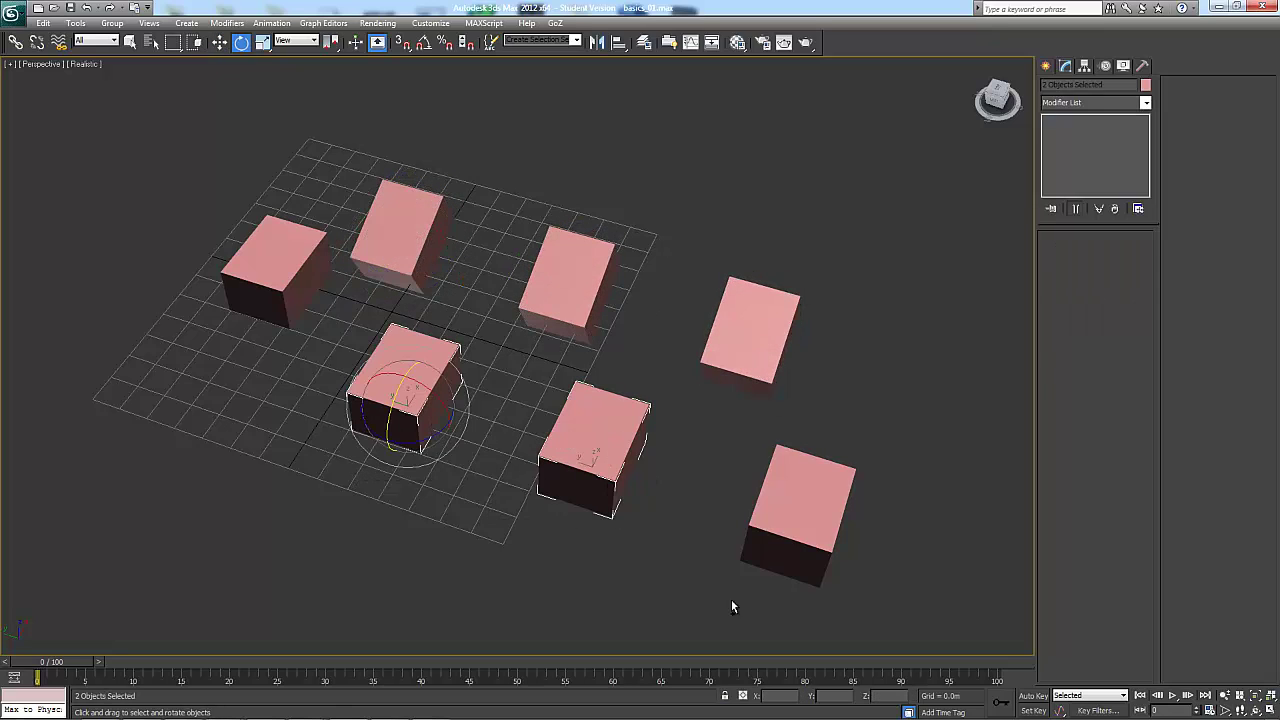
{"action": "left_click", "coordinate": [824, 520], "text": "ctrl"}
{"action": "left_click_drag", "start_coordinate": [400, 394], "coordinate": [408, 378]}
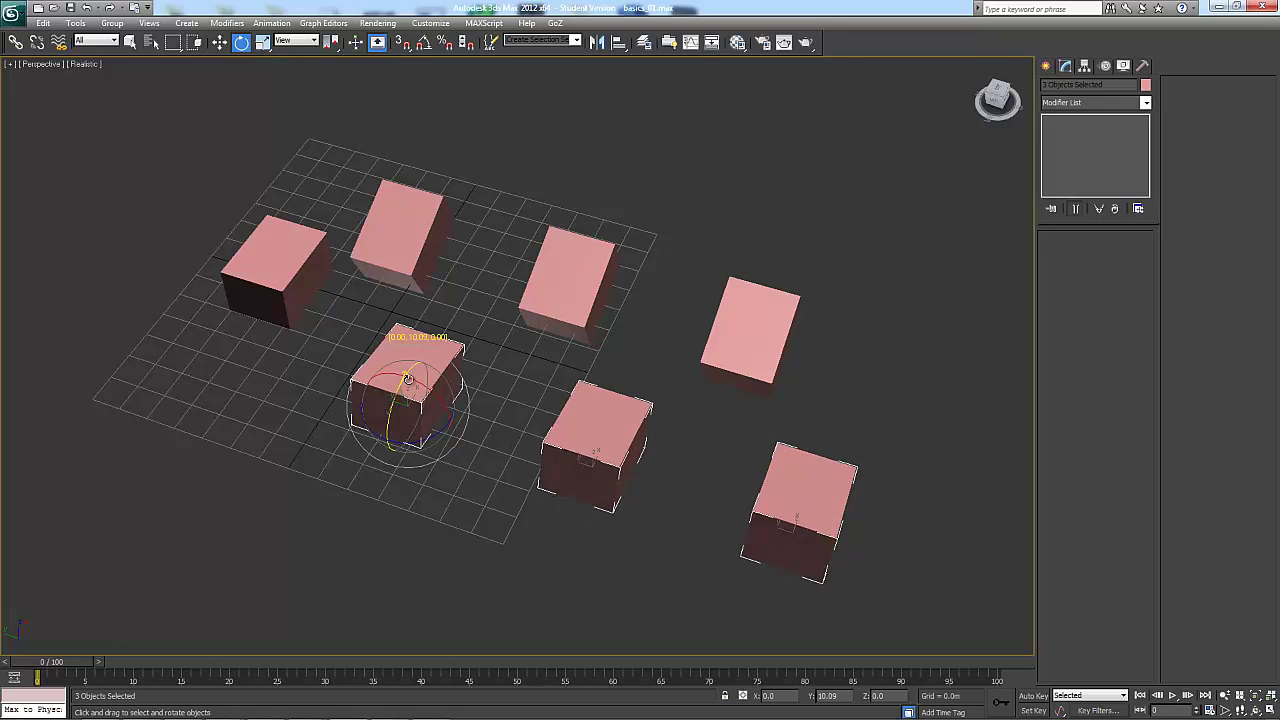
{"action": "right_click", "coordinate": [408, 378]}
Step: Uniformly scale up the pair of boxes farthest from the first box and scale down the pair nearest to it
{"action": "left_click_drag", "start_coordinate": [877, 279], "coordinate": [788, 500]}
{"action": "key", "text": "r"}
{"action": "left_click_drag", "start_coordinate": [500, 231], "coordinate": [409, 431]}
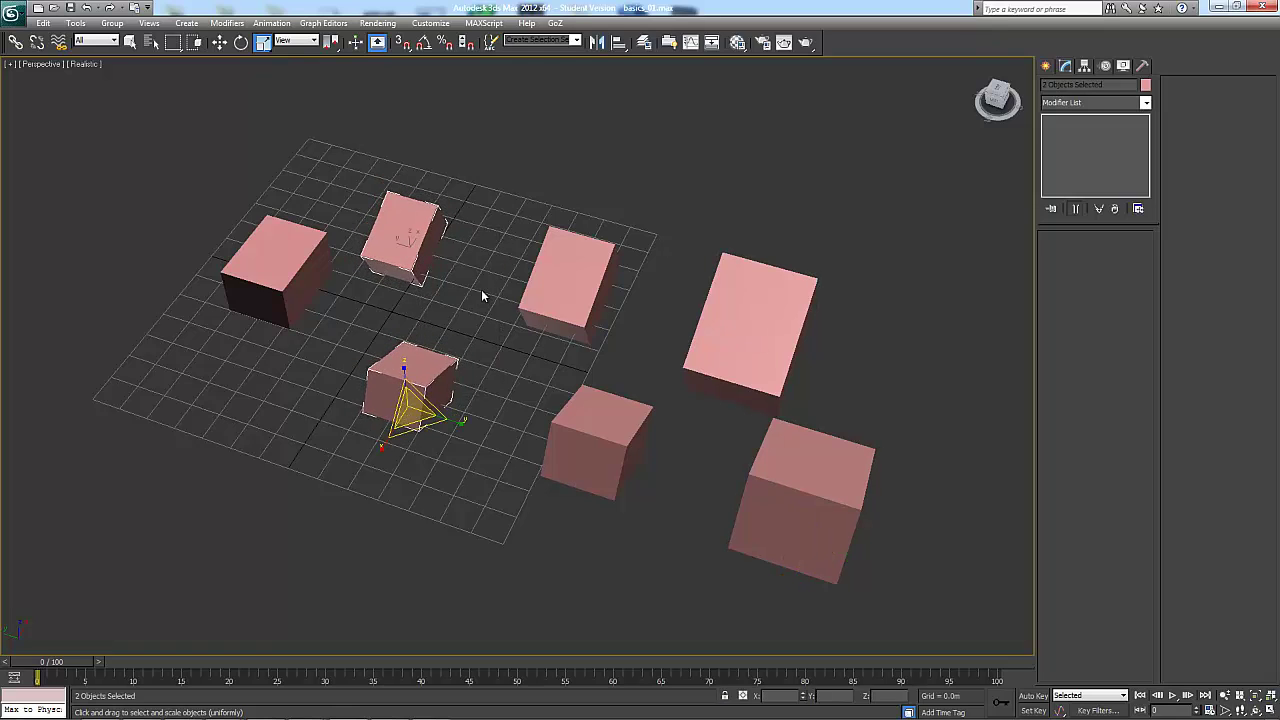
{"action": "left_click", "coordinate": [482, 296]}
Step: Select the six altered boxes and open the Align Selection settings with the untouched first box as target
{"action": "middle_click_drag", "start_coordinate": [484, 297], "coordinate": [568, 291]}
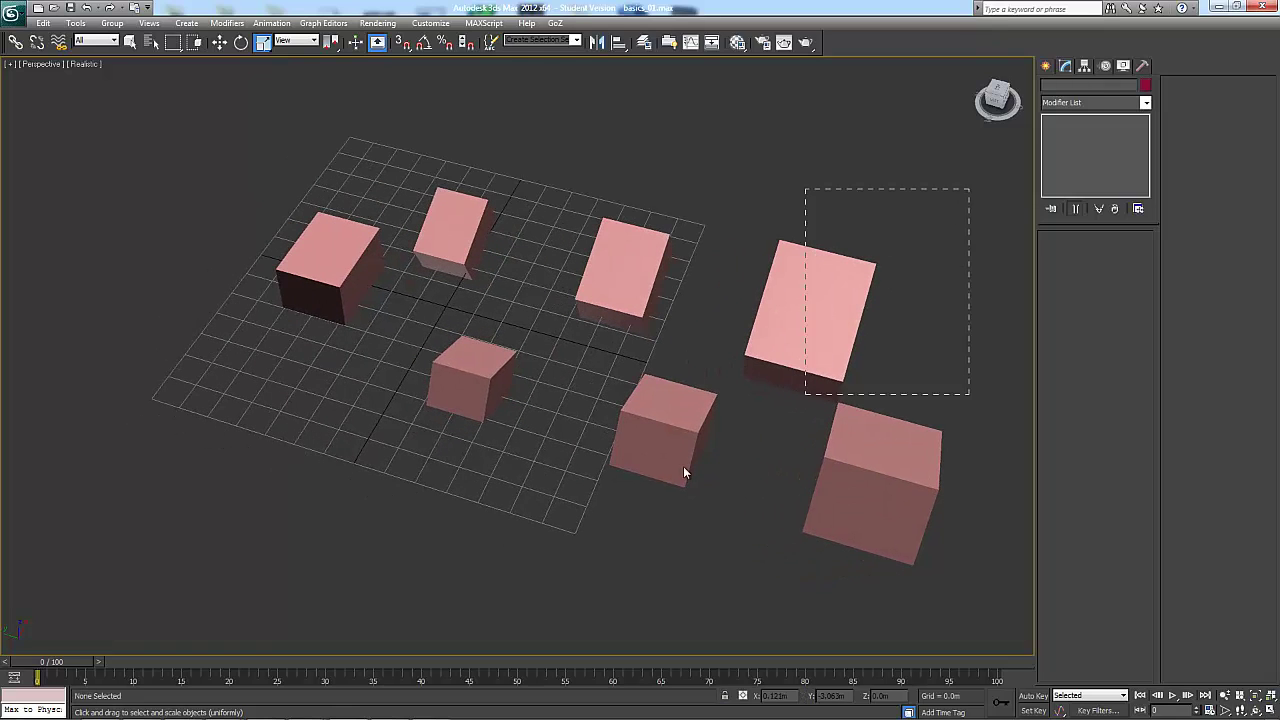
{"action": "left_click_drag", "start_coordinate": [434, 514], "coordinate": [436, 512]}
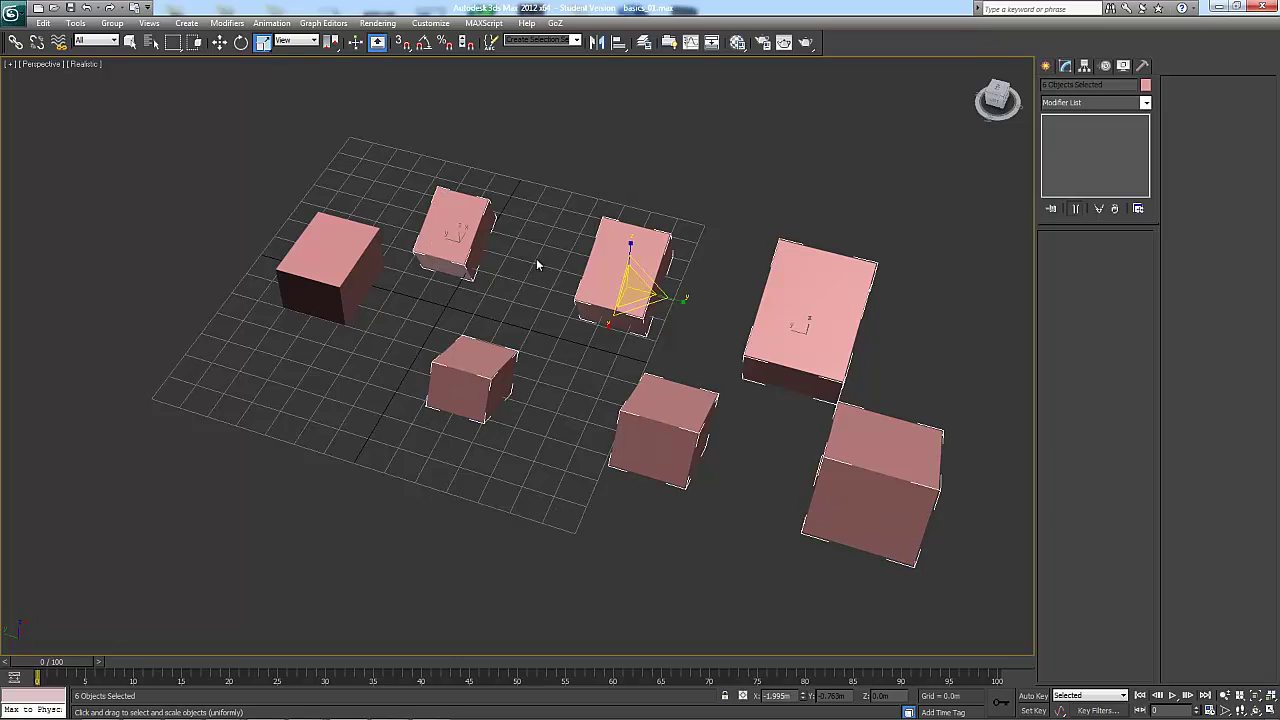
{"action": "left_click", "coordinate": [620, 42]}
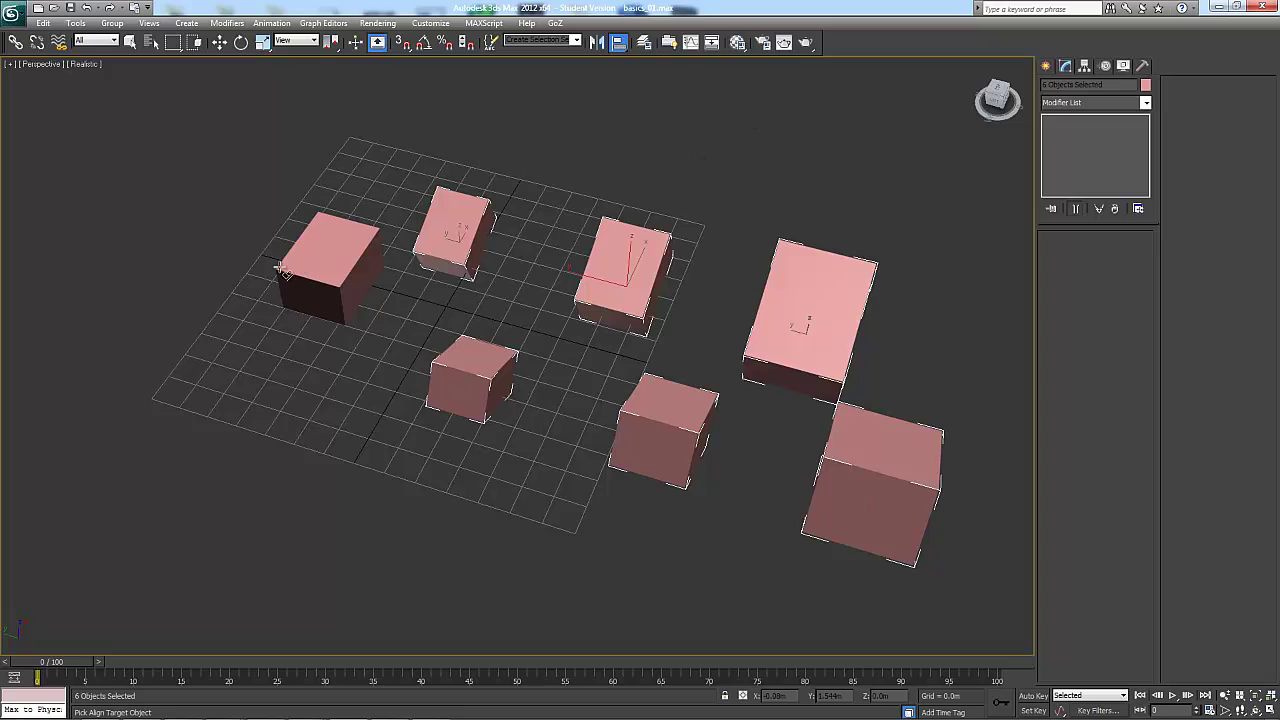
{"action": "left_click", "coordinate": [352, 289]}
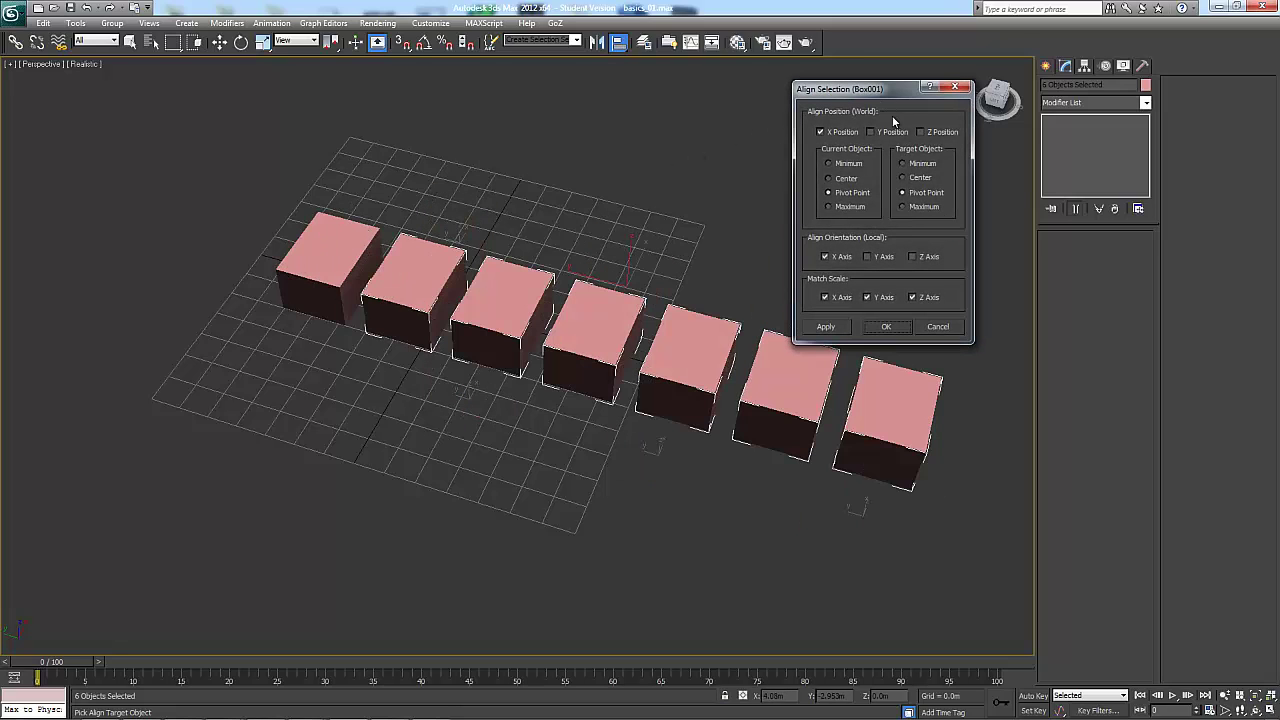
{"action": "left_click_drag", "start_coordinate": [849, 92], "coordinate": [897, 70]}
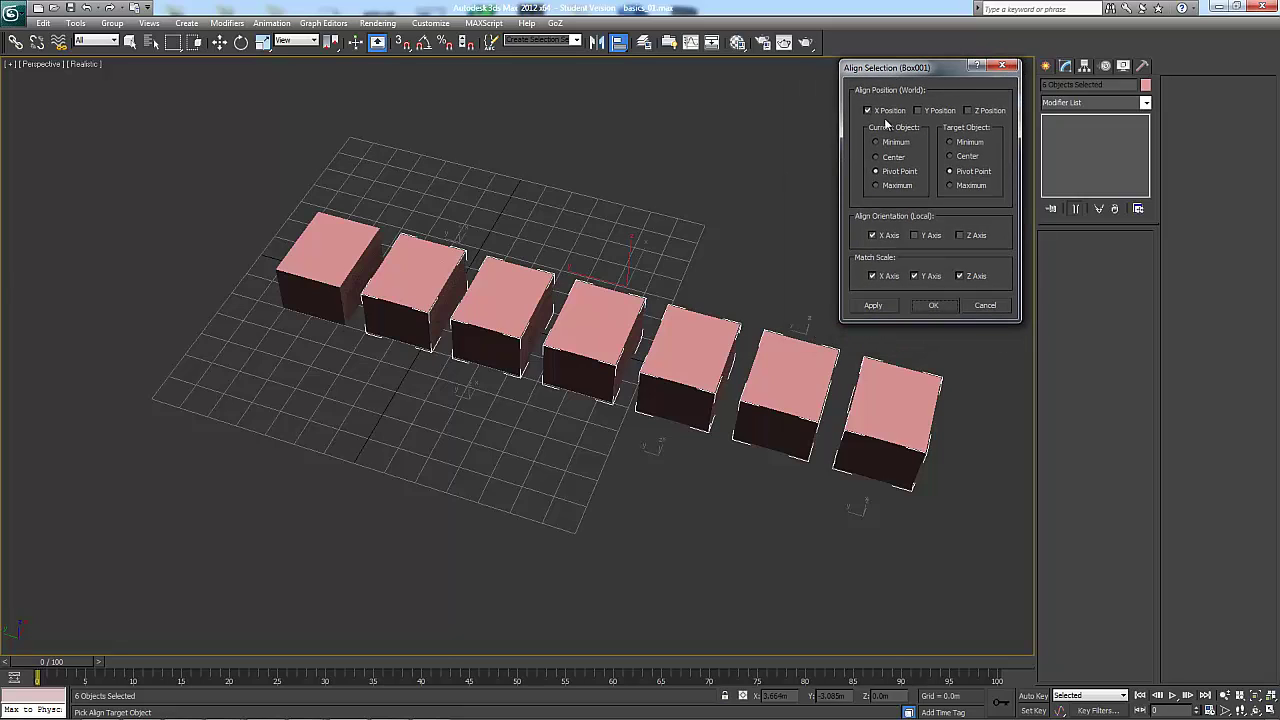
Step: Turn off the X Position alignment, the X Axis orientation alignment and the X and Y scale matching
{"action": "left_click", "coordinate": [886, 111]}
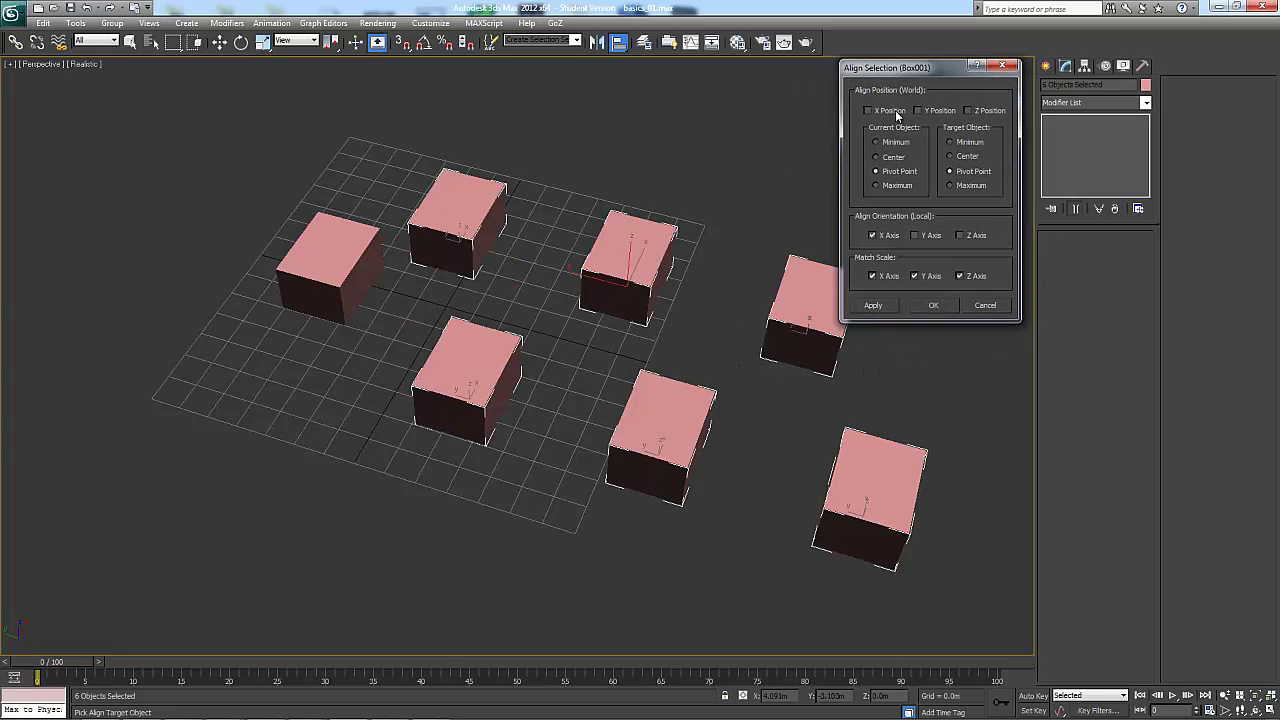
{"action": "left_click", "coordinate": [879, 281]}
{"action": "left_click", "coordinate": [879, 278]}
{"action": "left_click", "coordinate": [883, 236]}
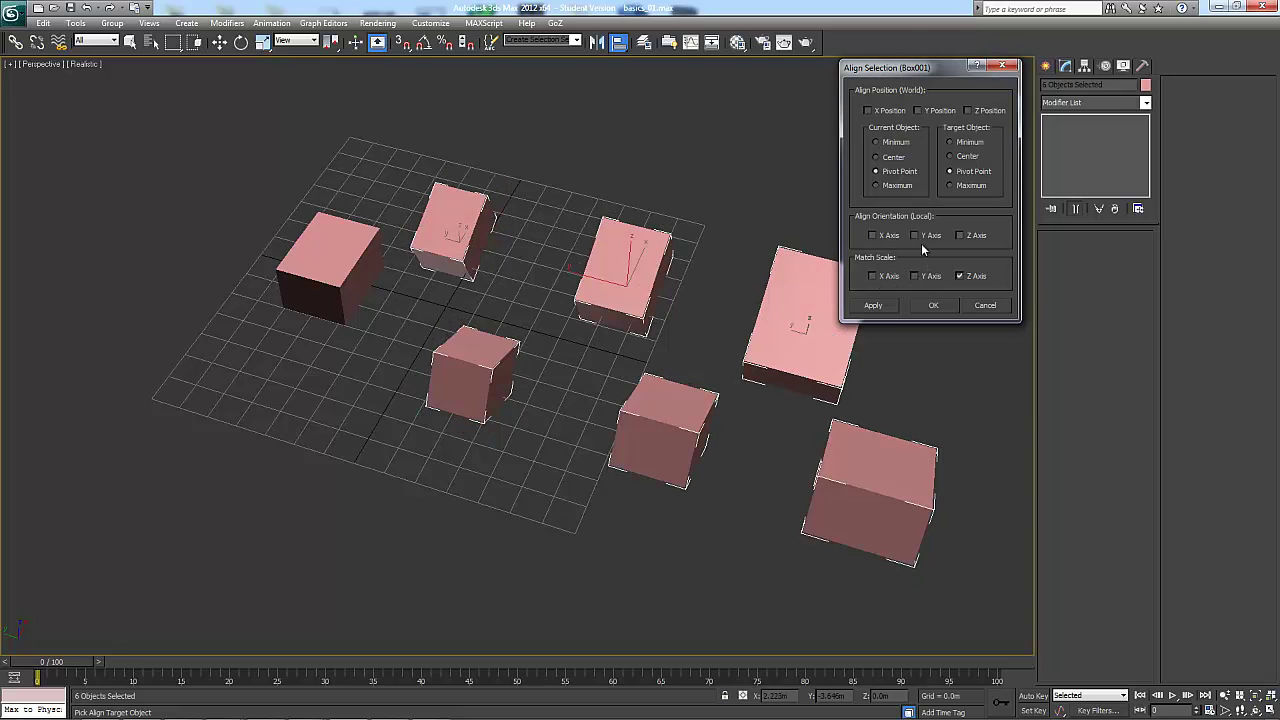
{"action": "left_click_drag", "start_coordinate": [941, 71], "coordinate": [991, 63]}
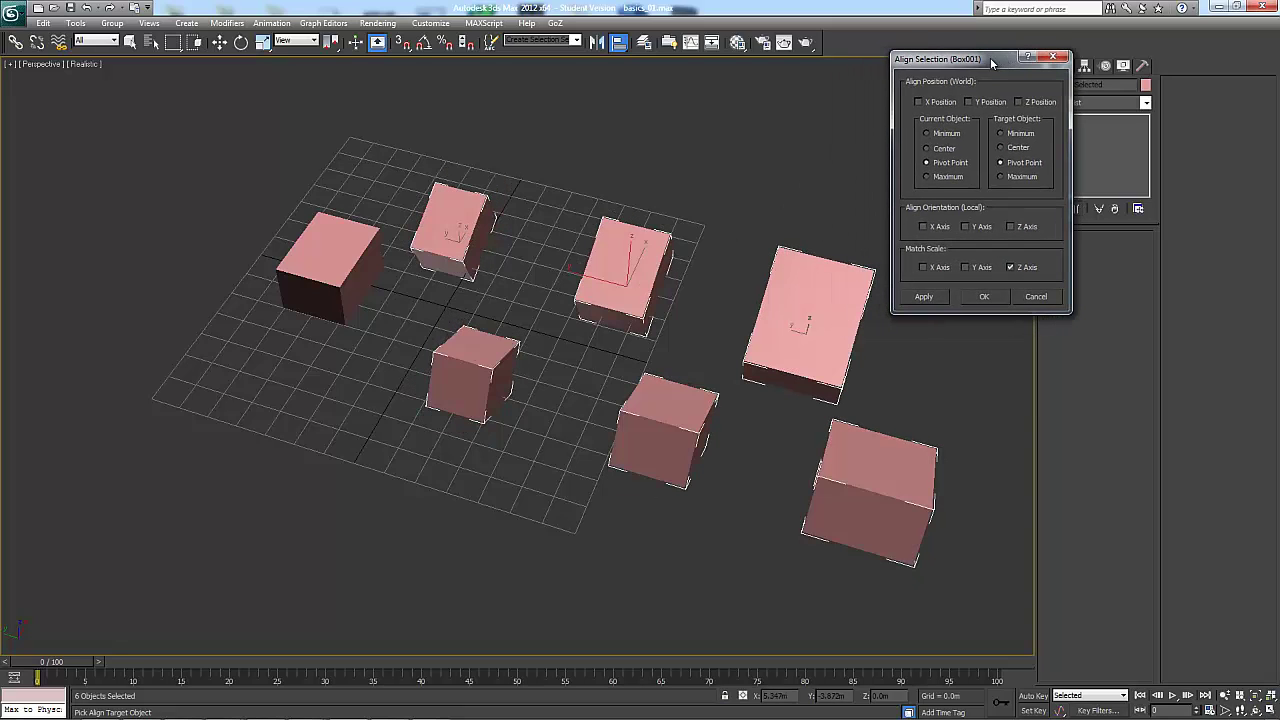
Step: Try the X, Y and Z position alignments by pivot point, and leave only X Position and Z Position on
{"action": "left_click", "coordinate": [939, 104]}
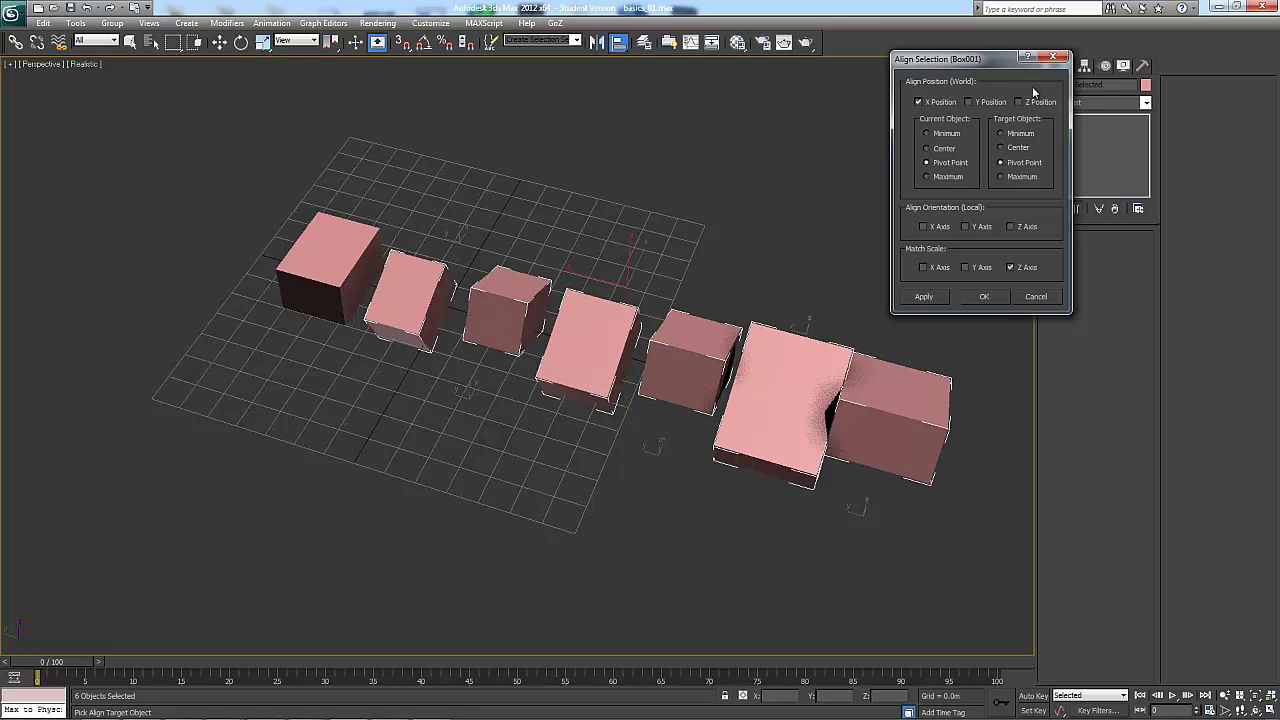
{"action": "left_click", "coordinate": [968, 102]}
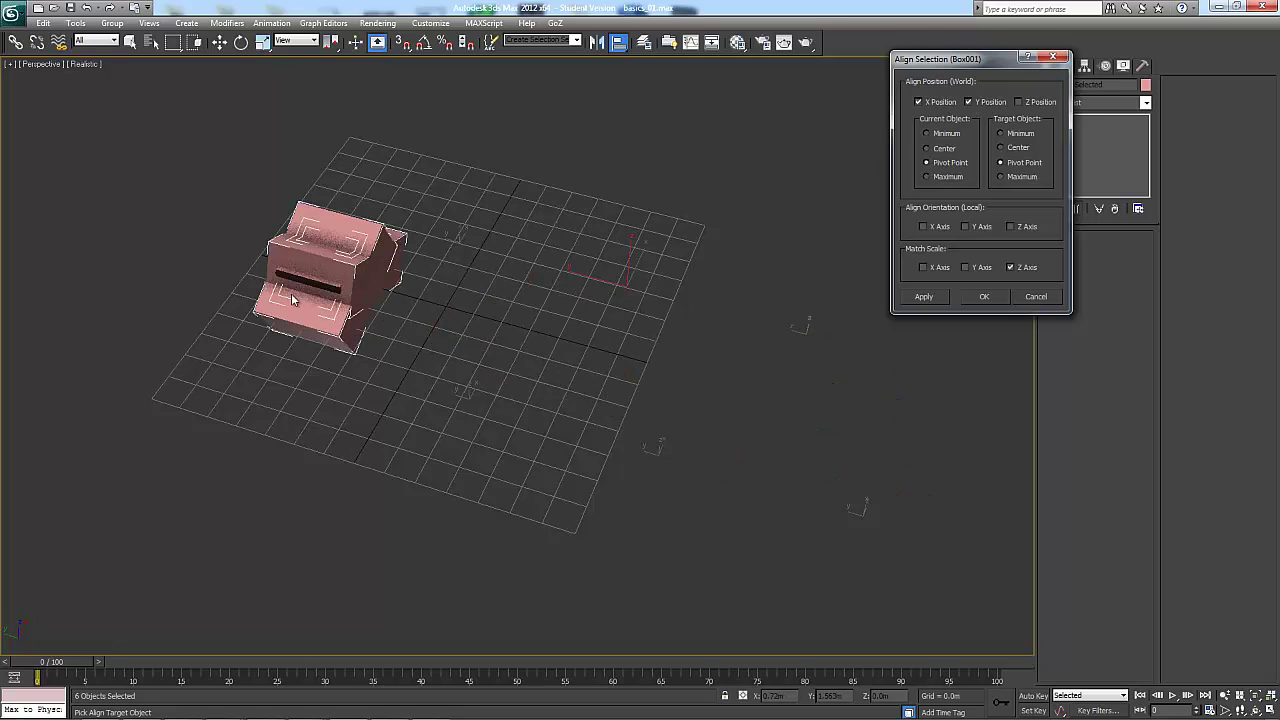
{"action": "left_click", "coordinate": [975, 103]}
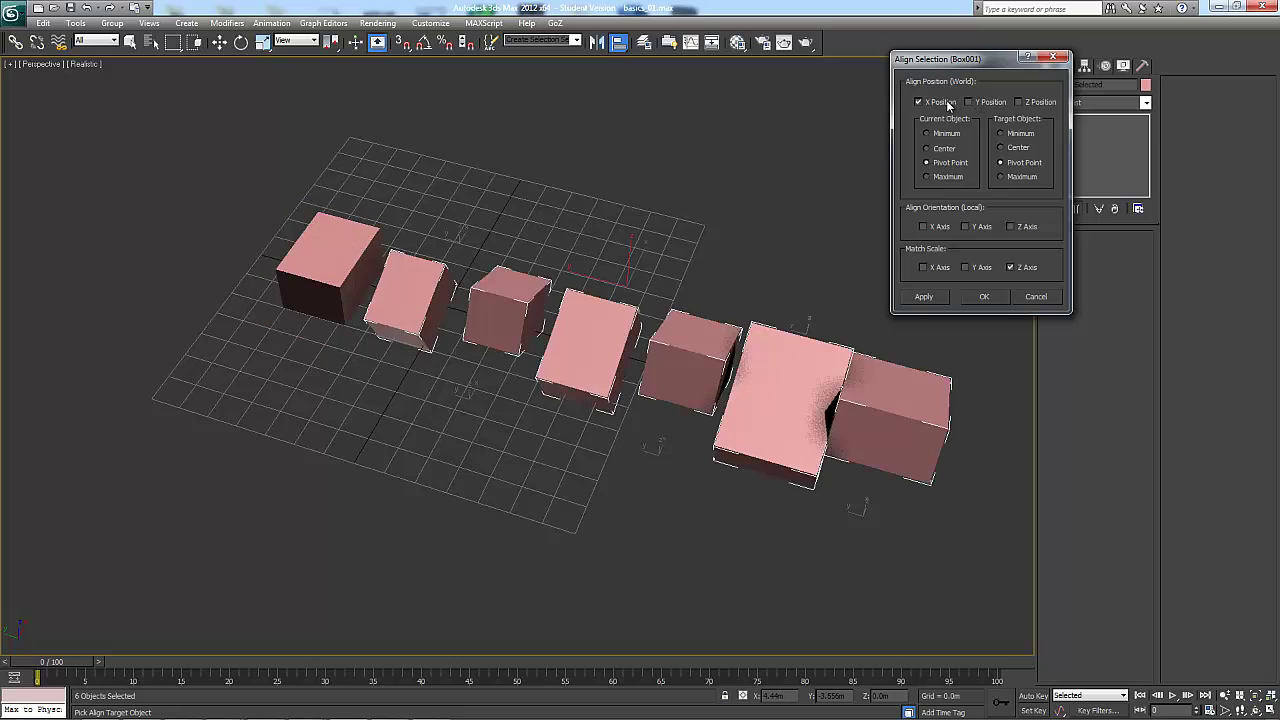
{"action": "left_click", "coordinate": [947, 102]}
{"action": "left_click", "coordinate": [1027, 106]}
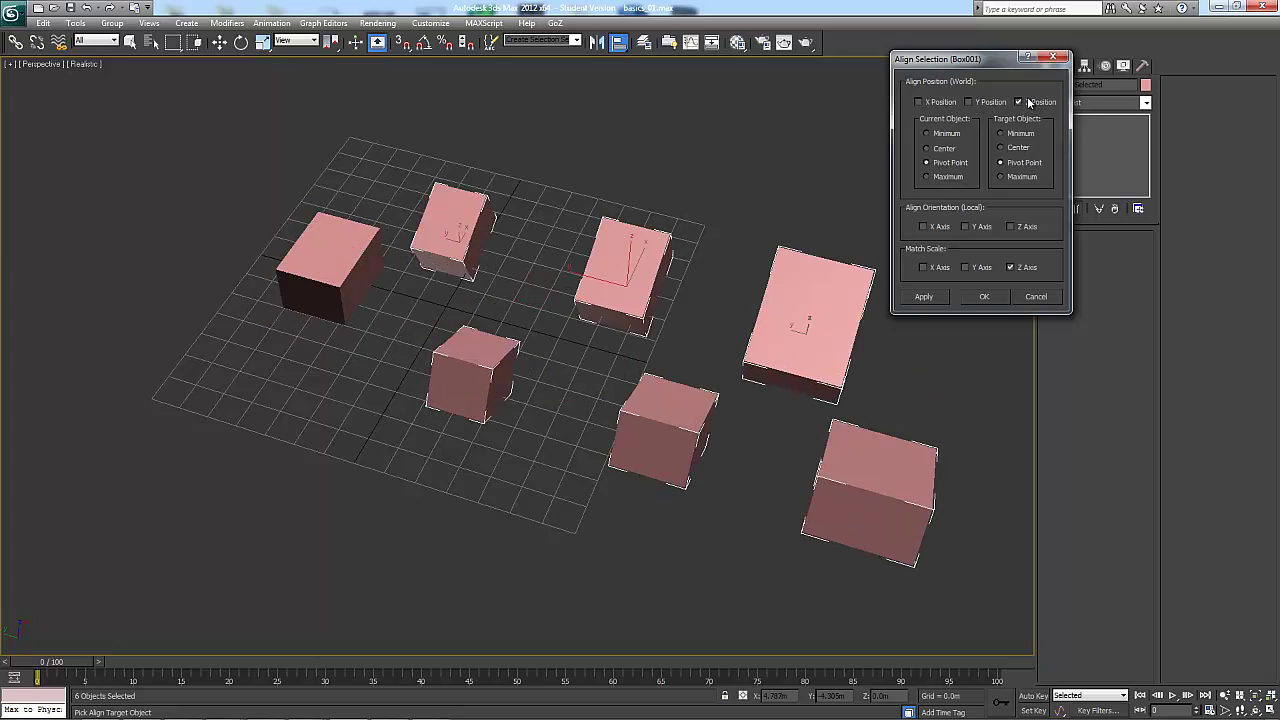
{"action": "left_click", "coordinate": [938, 106]}
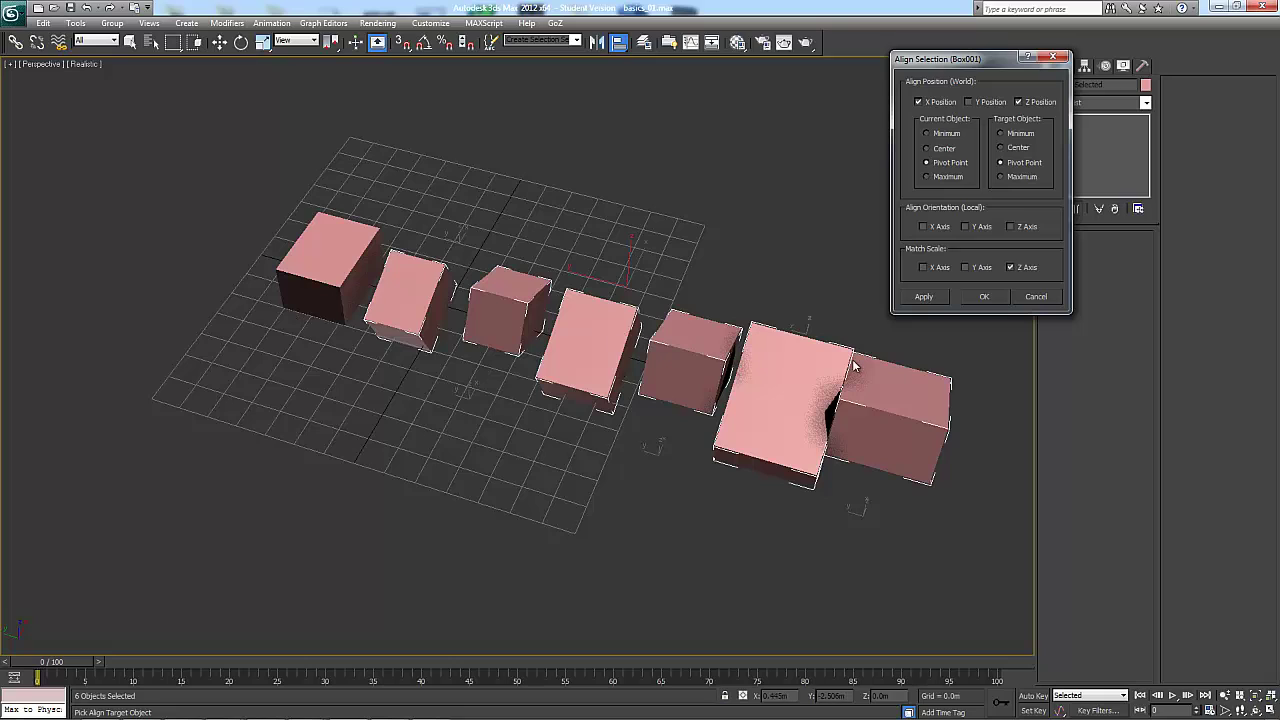
Step: Preview aligning the six boxes' local orientation to the first box on the X axis and on the Y axis
{"action": "left_click", "coordinate": [926, 227]}
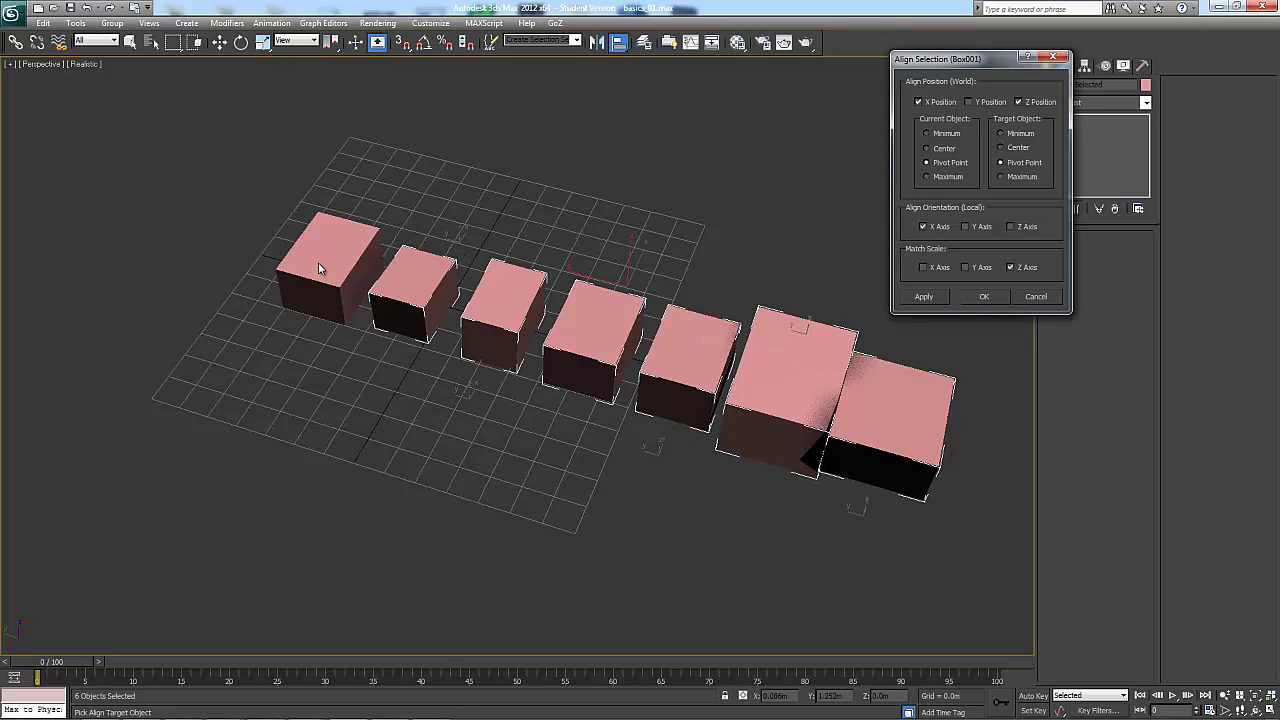
{"action": "left_click", "coordinate": [944, 227]}
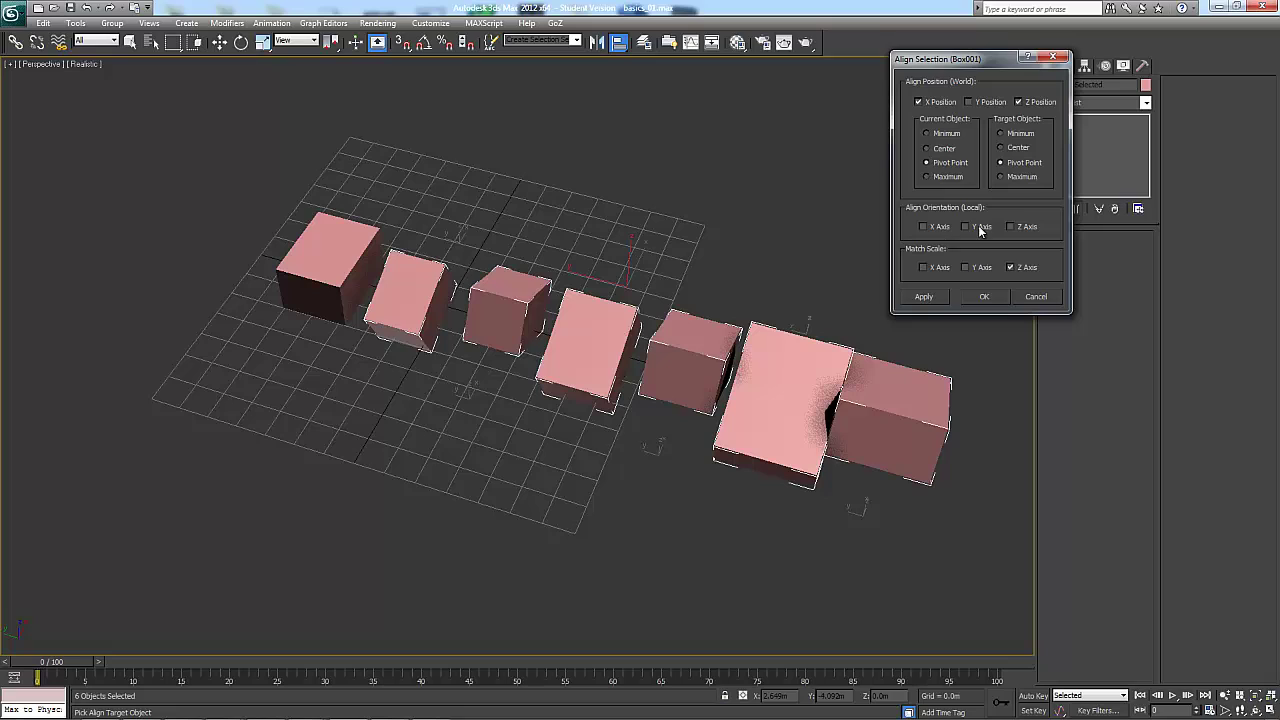
{"action": "left_click", "coordinate": [980, 230]}
{"action": "left_click", "coordinate": [979, 229]}
Step: Match the boxes' X and Y scale and local X Axis orientation to the first box, and preview the Y Position alignment
{"action": "left_click", "coordinate": [940, 268]}
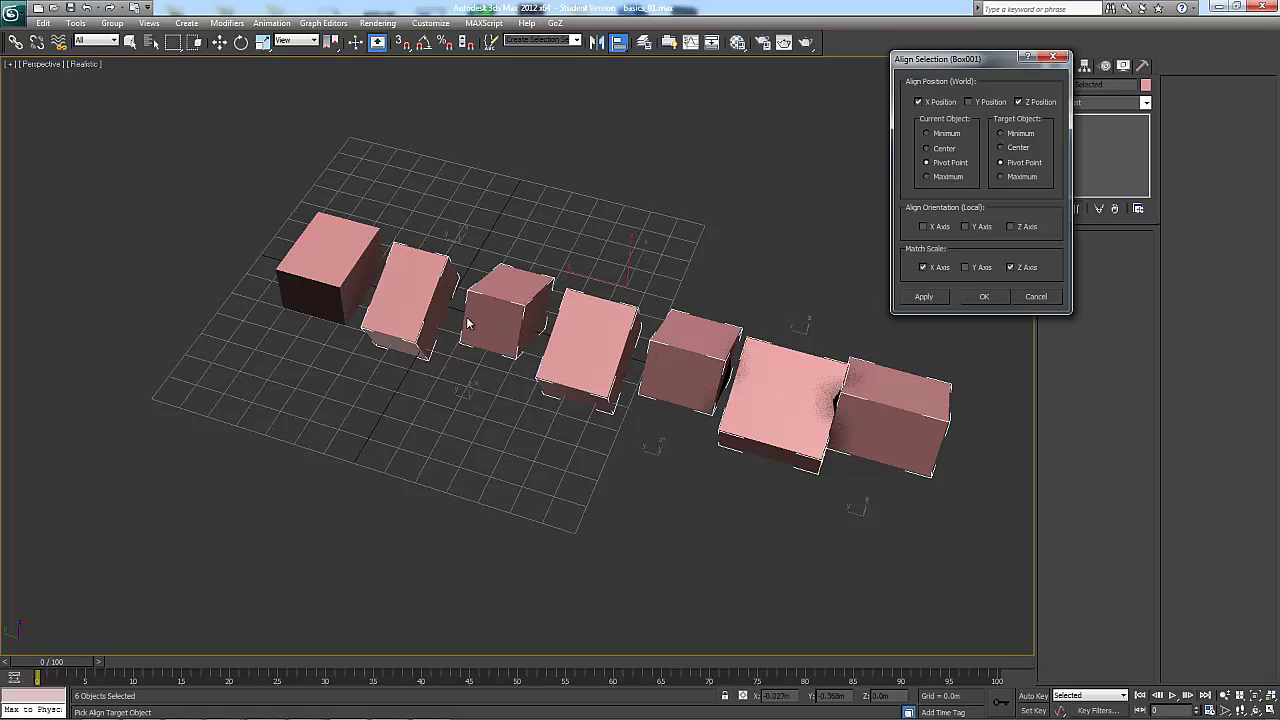
{"action": "left_click", "coordinate": [980, 268]}
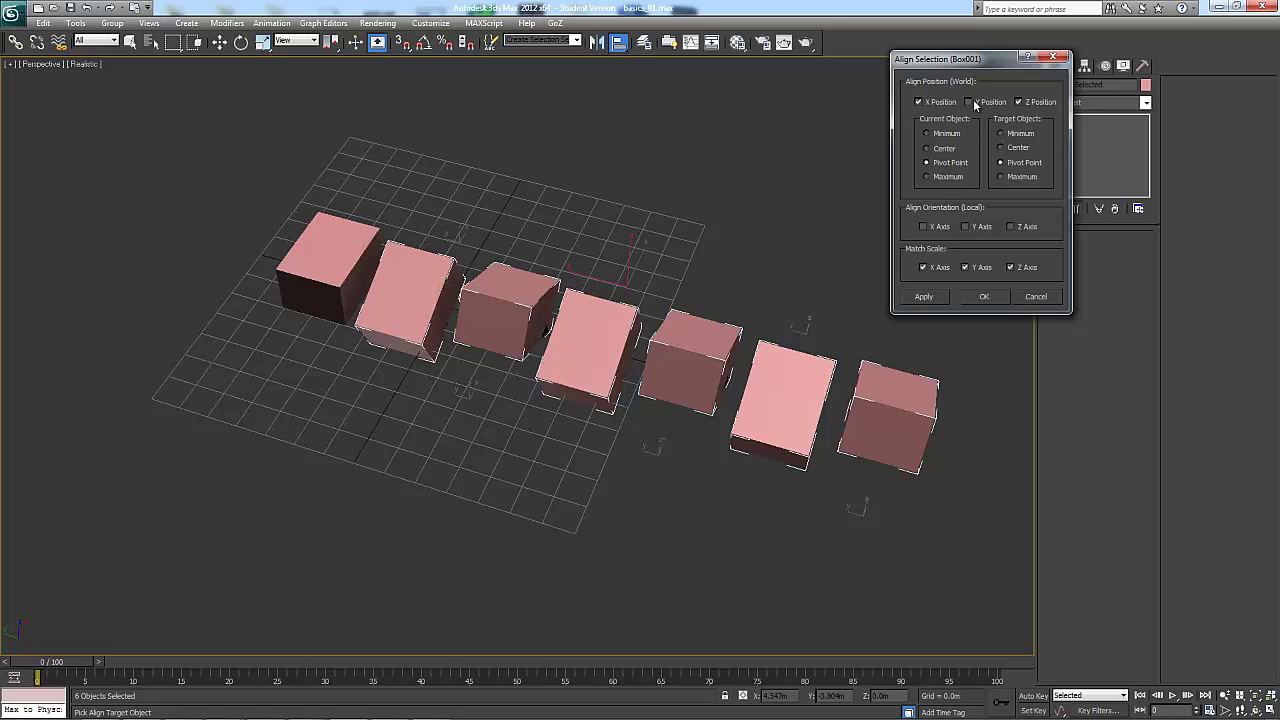
{"action": "left_click", "coordinate": [925, 227]}
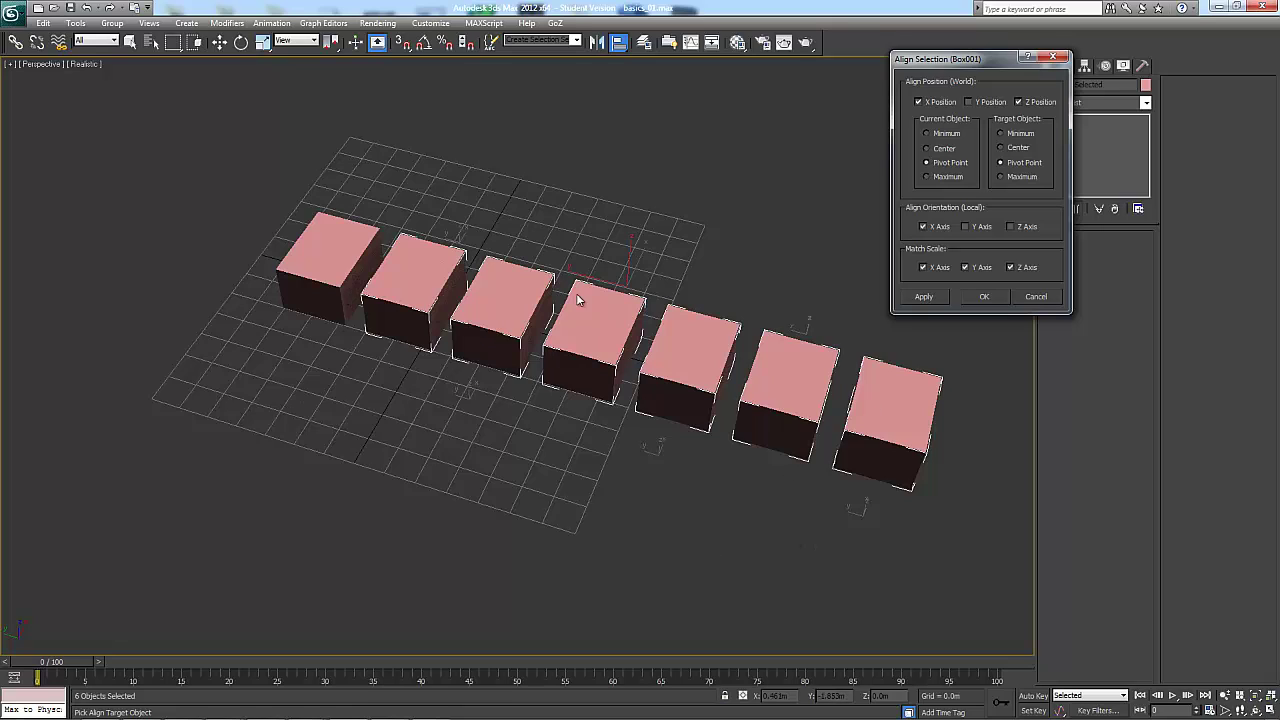
{"action": "left_click", "coordinate": [984, 104]}
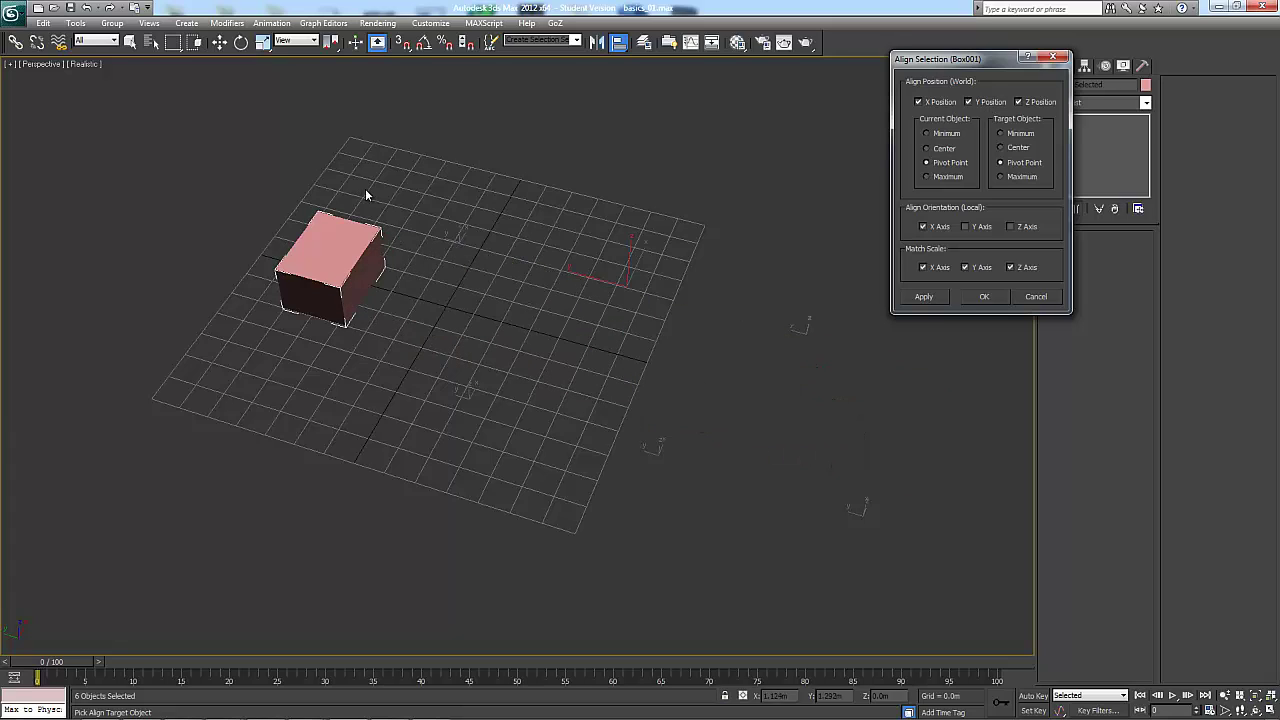
{"action": "left_click", "coordinate": [982, 104]}
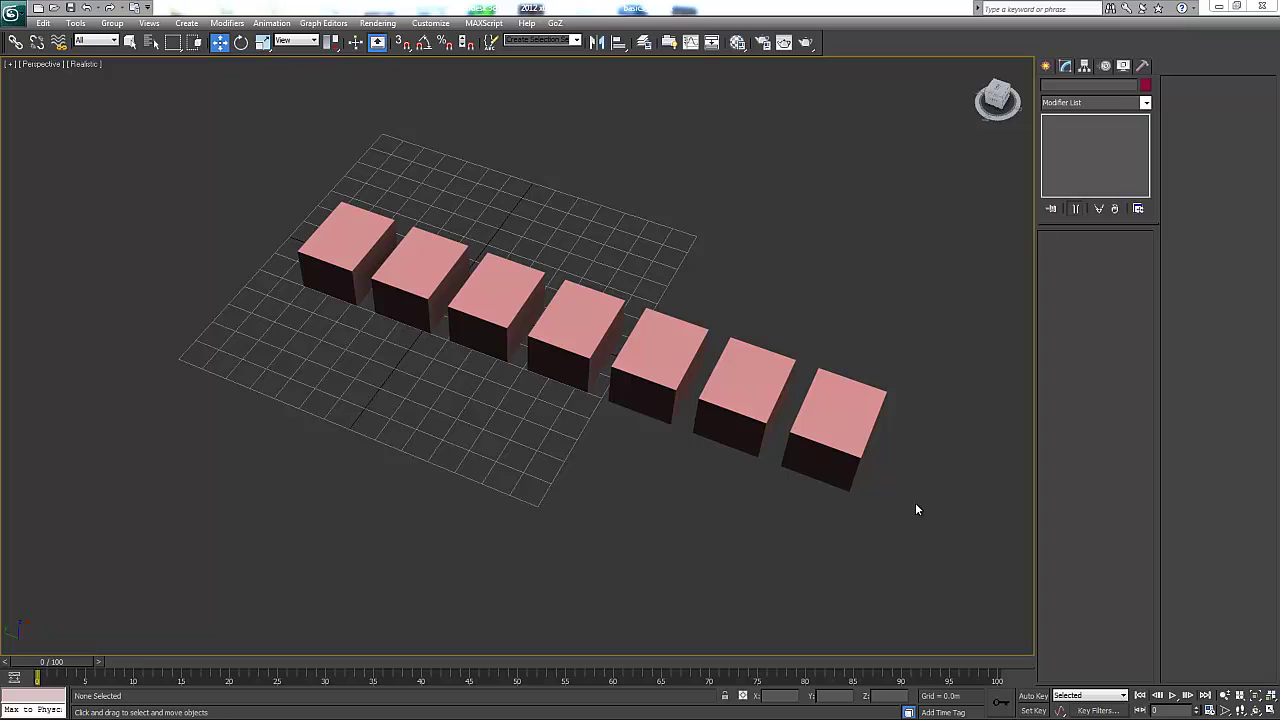
Step: Select the six cloned boxes and align them to the first box by pivot point on X, Y and Z Position
{"action": "left_click_drag", "start_coordinate": [915, 508], "coordinate": [440, 232]}
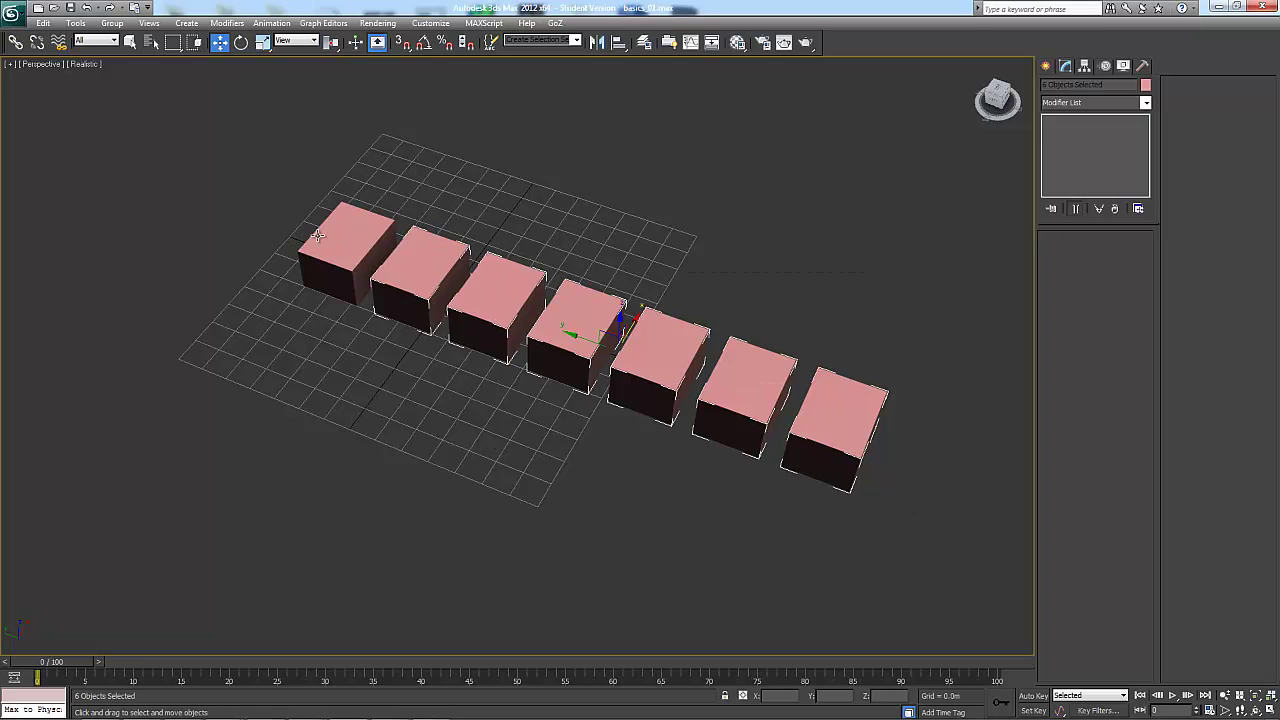
{"action": "left_click", "coordinate": [618, 42]}
{"action": "left_click", "coordinate": [381, 250]}
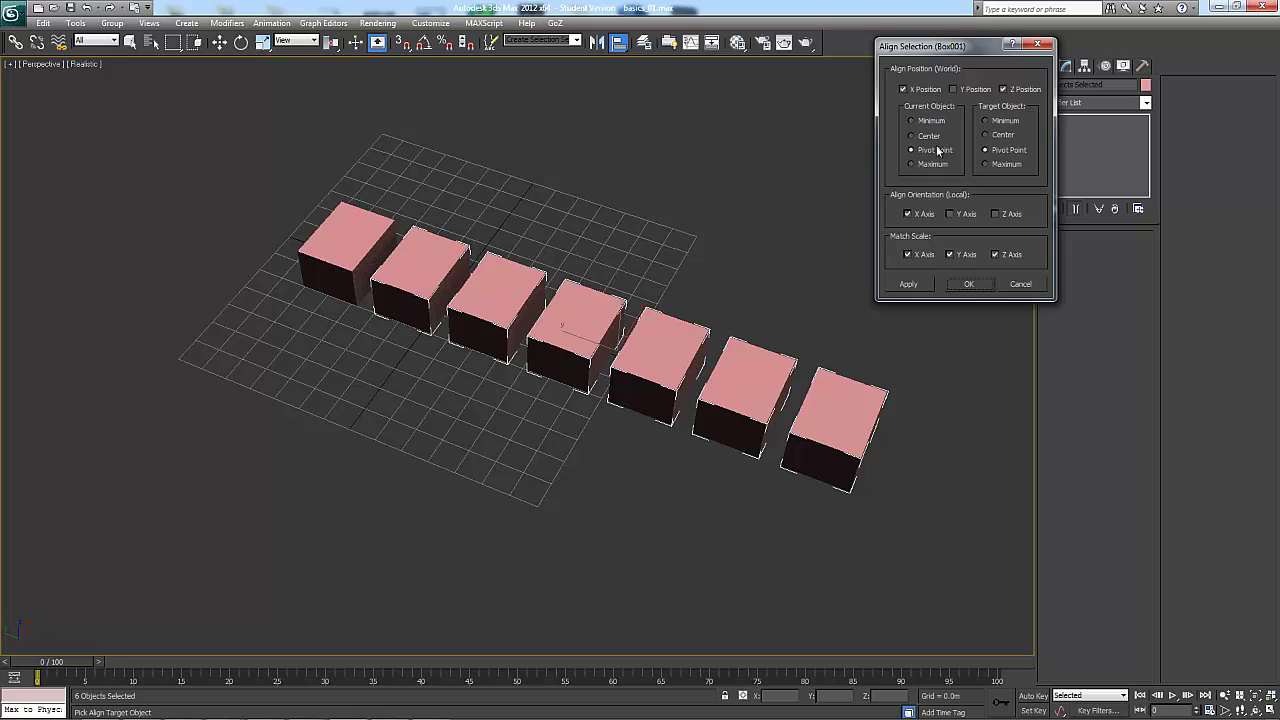
{"action": "left_click", "coordinate": [972, 88]}
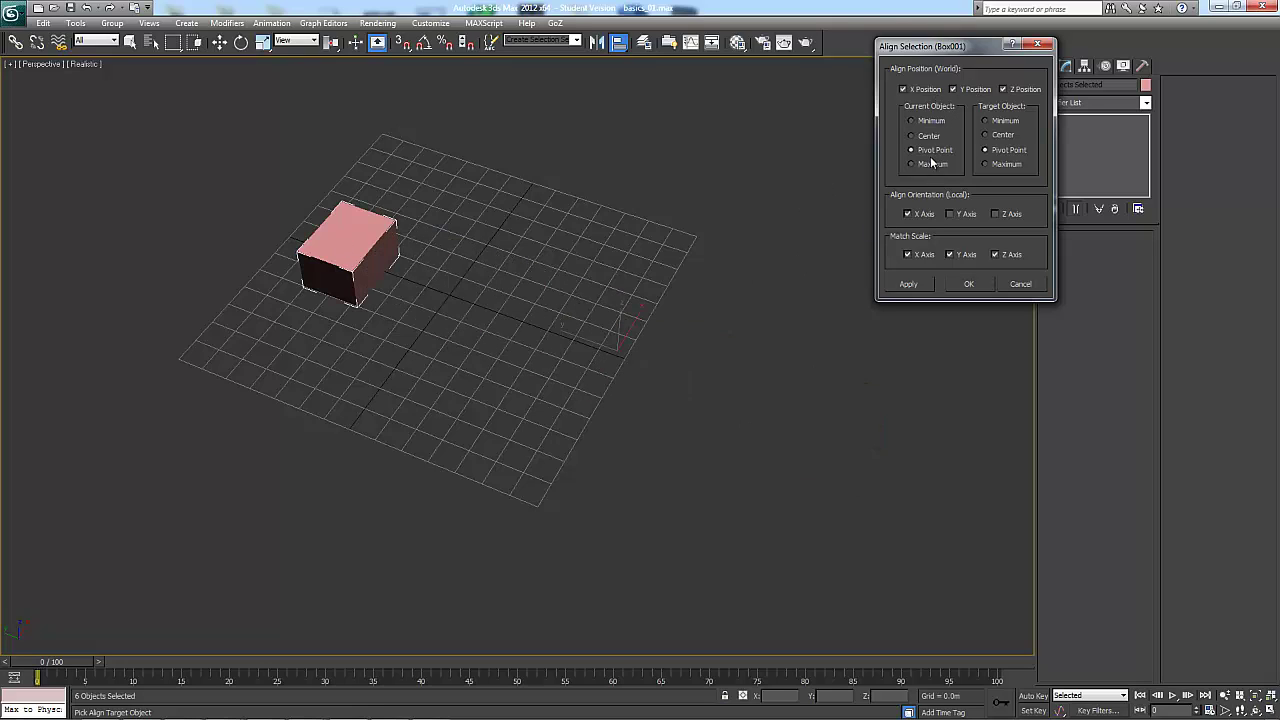
Step: Try Minimum-to-Pivot Point, Minimum-to-Center and Center-to-Center alignment, and apply the boxes' Center to the target's Maximum
{"action": "left_click", "coordinate": [931, 121]}
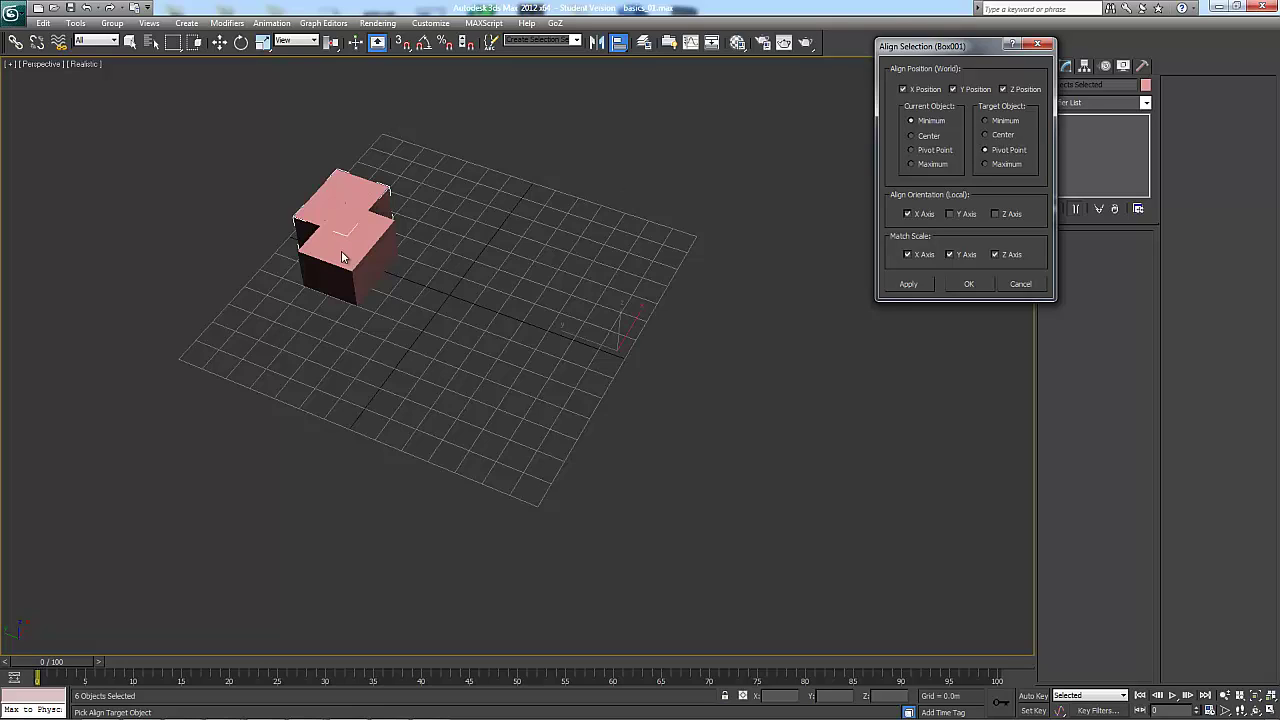
{"action": "left_click", "coordinate": [991, 136]}
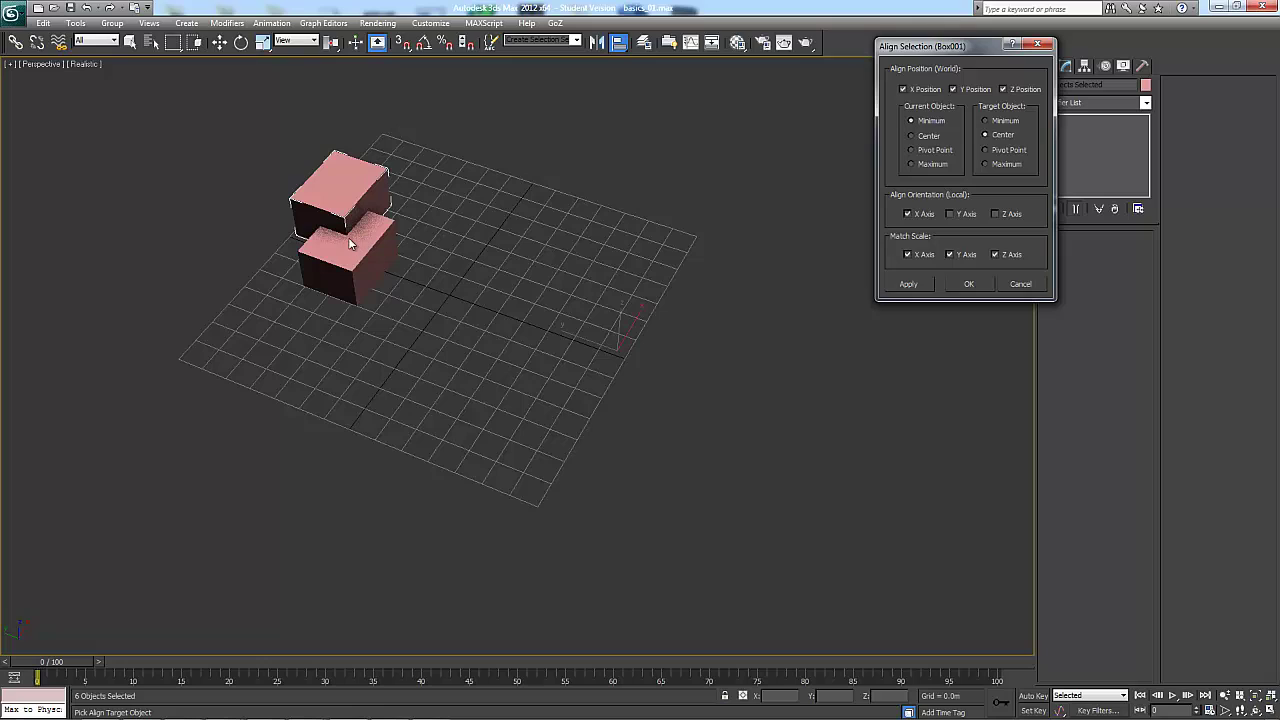
{"action": "left_click", "coordinate": [911, 135]}
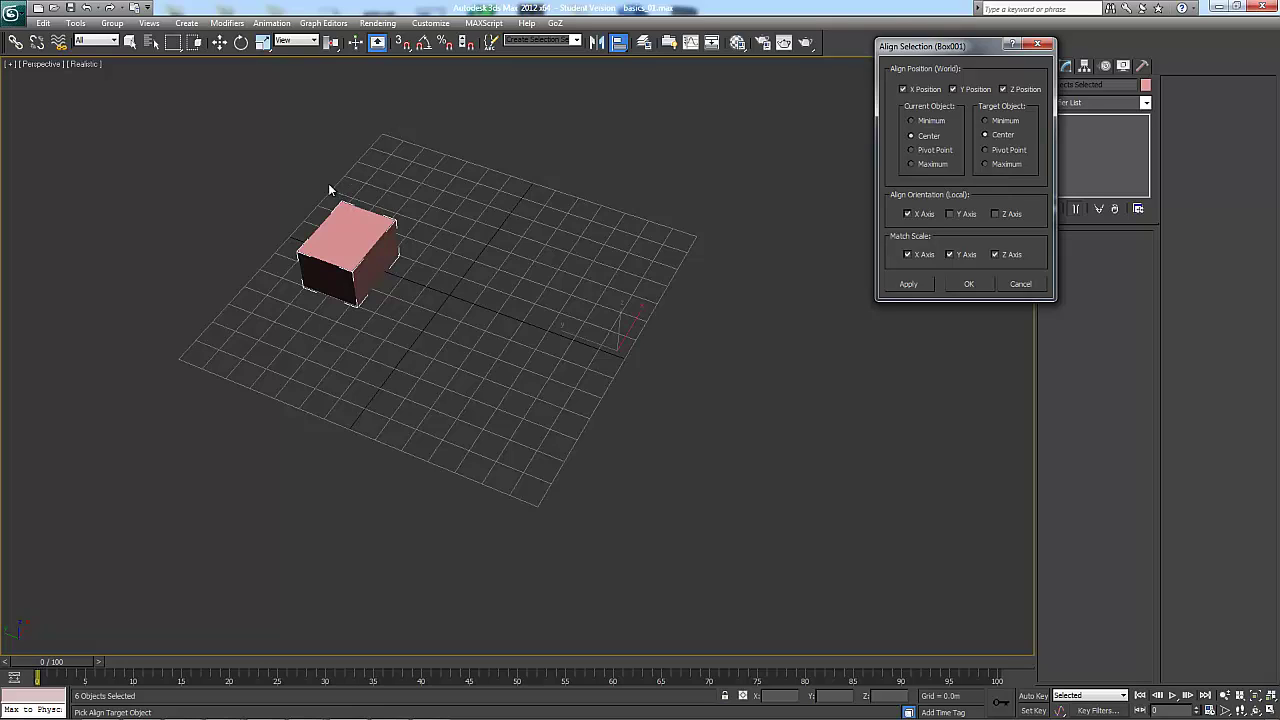
{"action": "left_click", "coordinate": [1006, 165]}
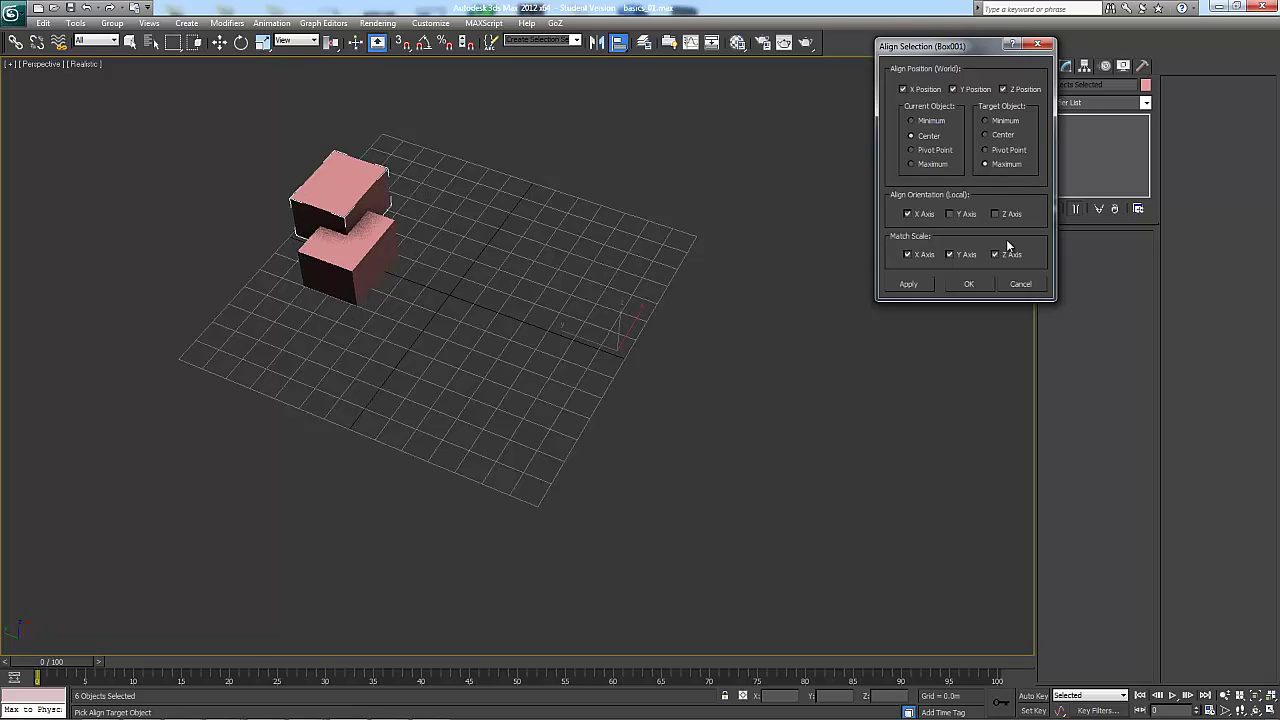
{"action": "left_click", "coordinate": [963, 284]}
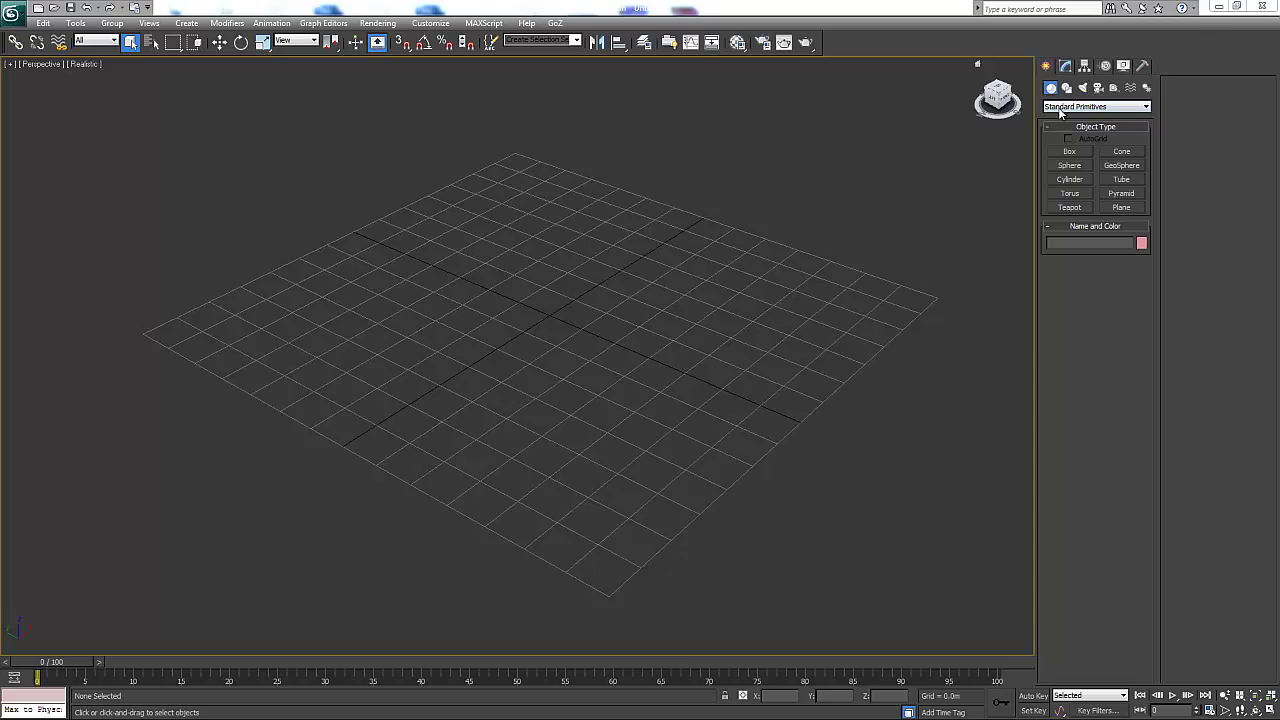
Step: In the empty scene, create two boxes of about 1.03 × 0.93 × 0.83 m and 1.00 × 0.94 × 0.65 m
{"action": "left_click", "coordinate": [1069, 151]}
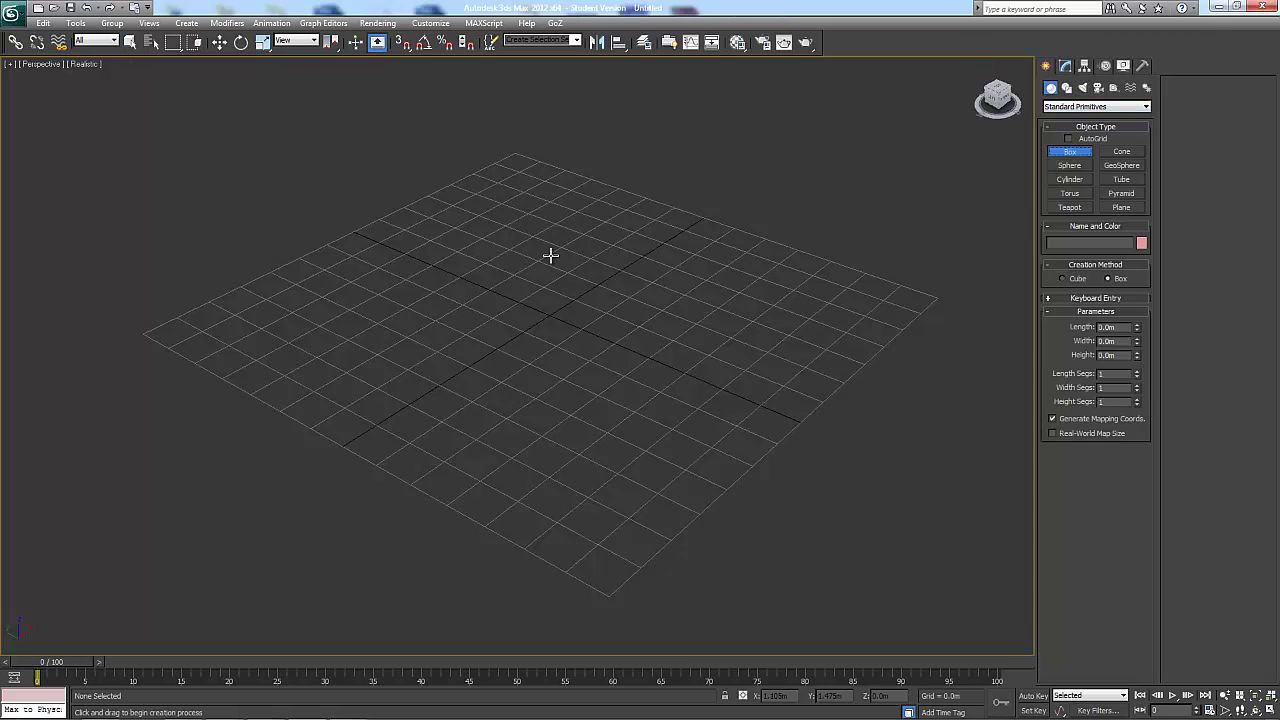
{"action": "left_click_drag", "start_coordinate": [498, 192], "coordinate": [511, 286]}
{"action": "left_click", "coordinate": [479, 203]}
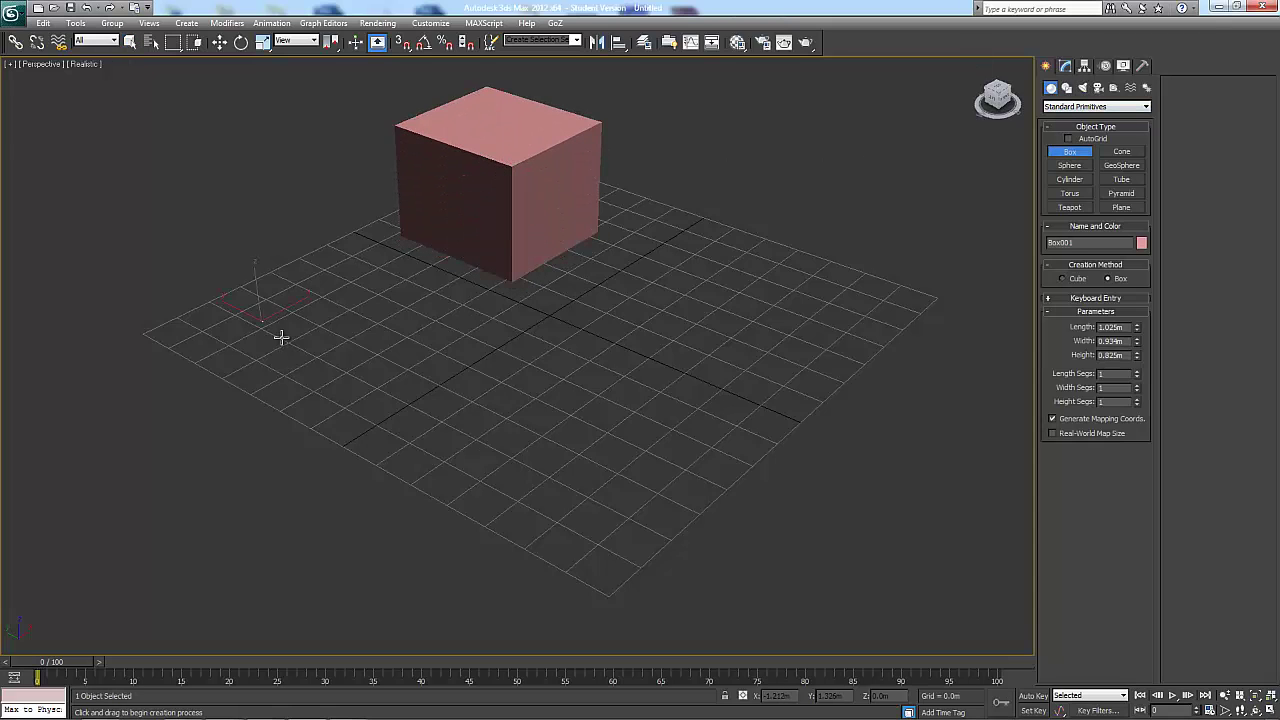
{"action": "left_click_drag", "start_coordinate": [262, 321], "coordinate": [466, 297]}
{"action": "left_click", "coordinate": [449, 208]}
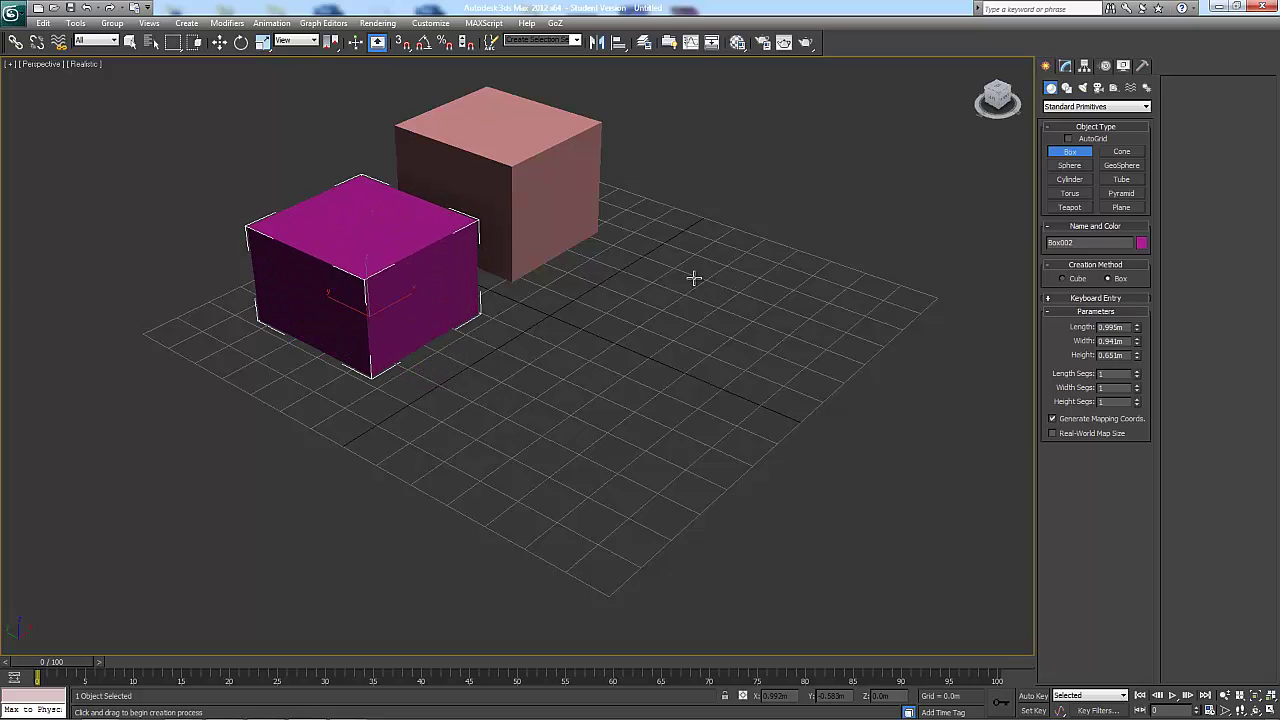
Step: Create two more boxes of about 1.22 × 1.37 × 0.78 m and 1.28 × 1.08 × 0.71 m, and end box creation
{"action": "left_click_drag", "start_coordinate": [652, 287], "coordinate": [917, 283]}
{"action": "left_click", "coordinate": [867, 177]}
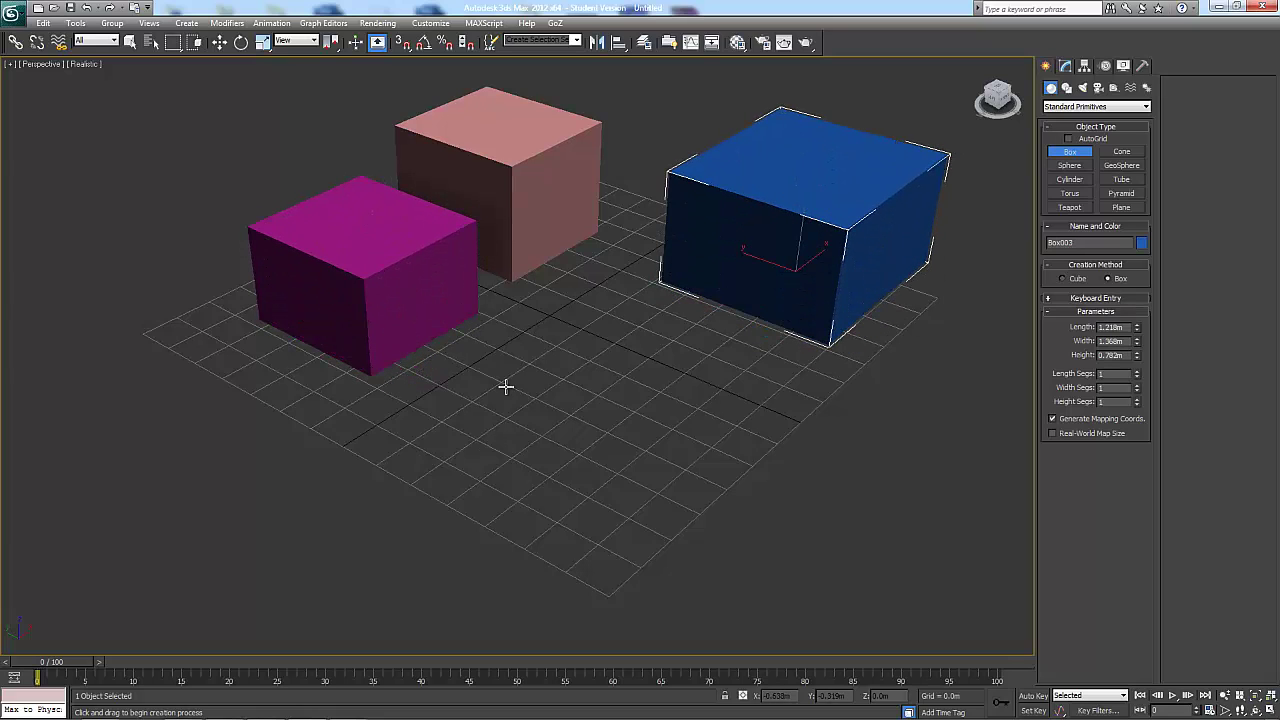
{"action": "left_click_drag", "start_coordinate": [467, 417], "coordinate": [771, 423]}
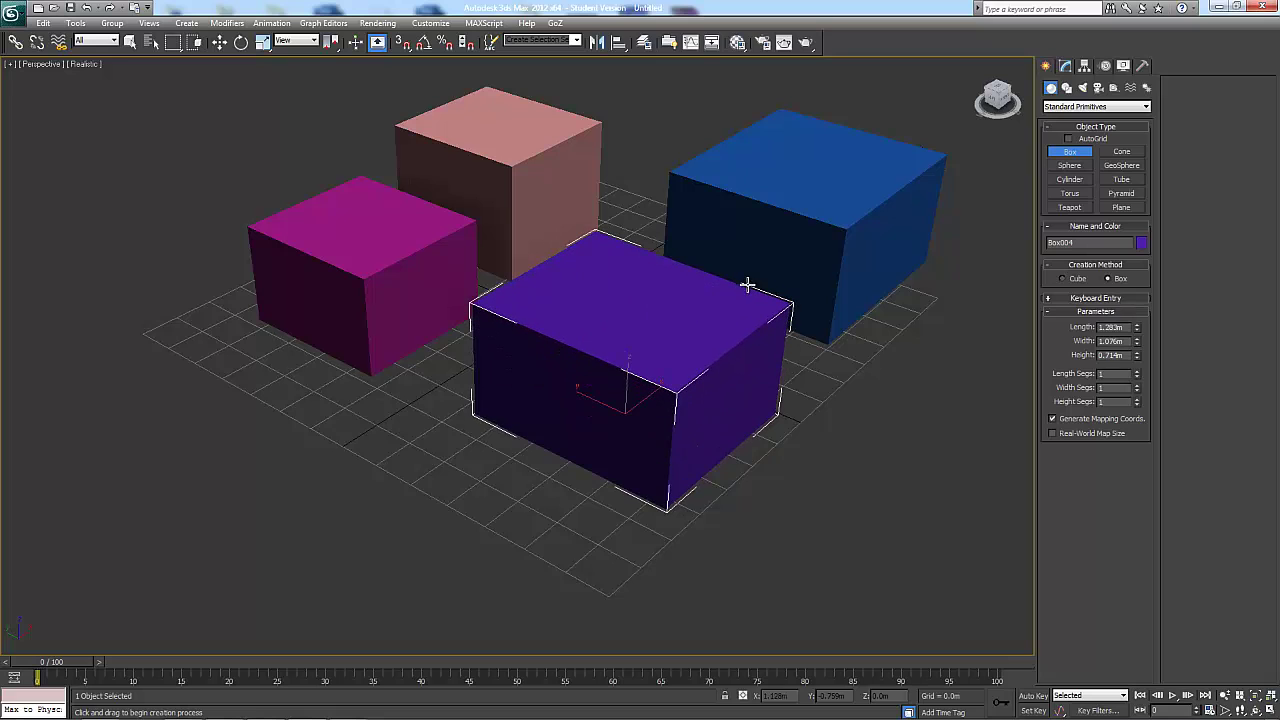
{"action": "left_click", "coordinate": [749, 283]}
{"action": "middle_click_drag", "start_coordinate": [867, 337], "coordinate": [794, 397]}
{"action": "right_click", "coordinate": [795, 398]}
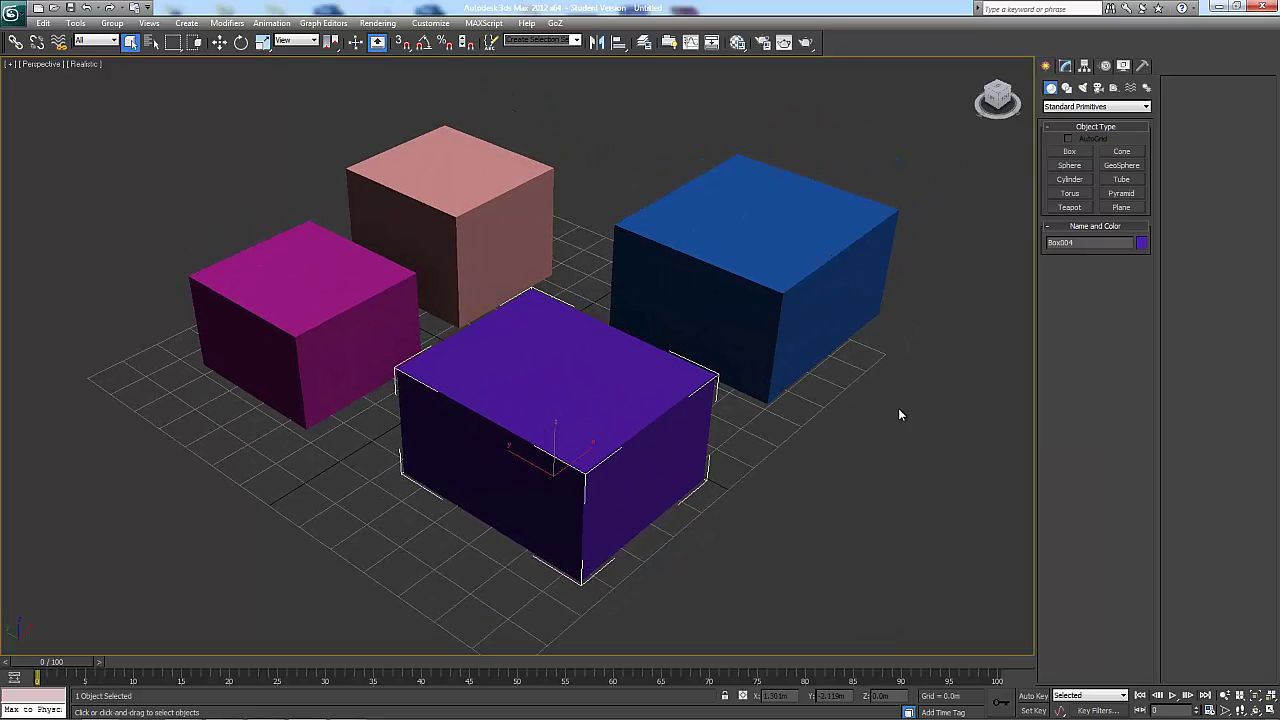
Step: Deselect everything, open the Layer Manager beside the boxes and expand layer 0 (default) to list its objects
{"action": "left_click", "coordinate": [638, 129]}
{"action": "left_click", "coordinate": [645, 42]}
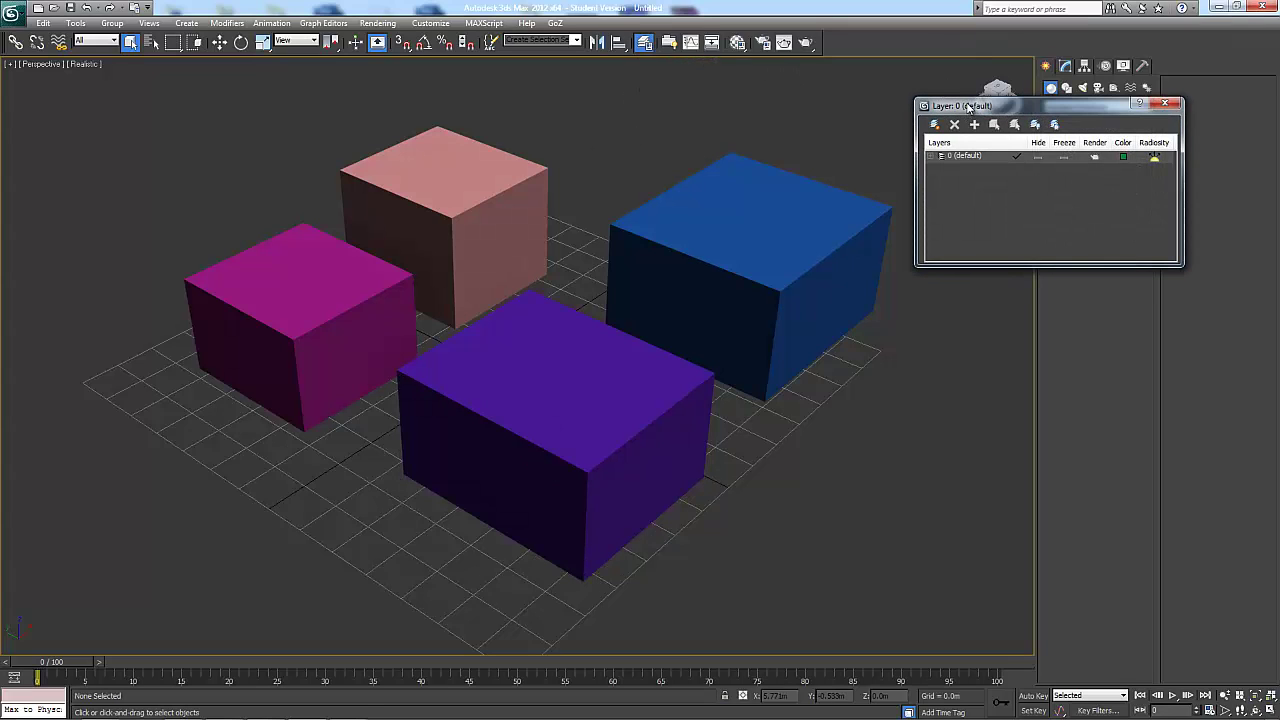
{"action": "left_click_drag", "start_coordinate": [966, 96], "coordinate": [900, 98]}
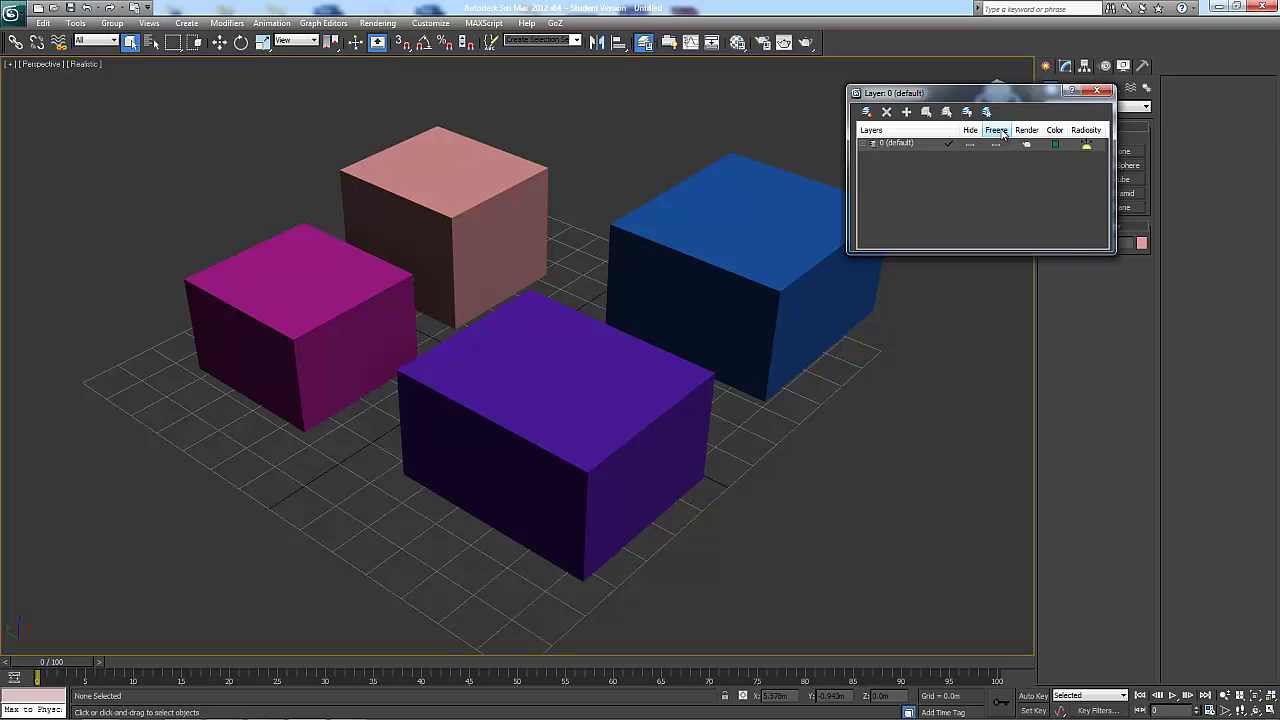
{"action": "left_click_drag", "start_coordinate": [931, 96], "coordinate": [1003, 83]}
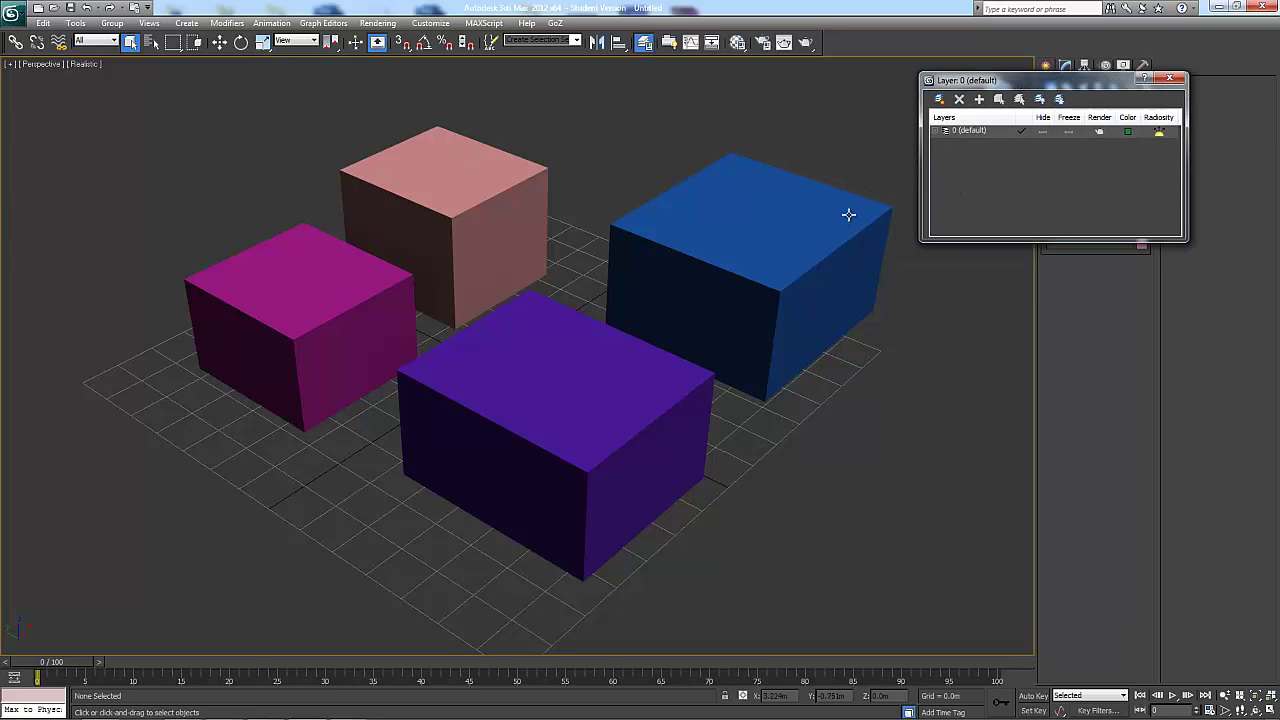
{"action": "left_click", "coordinate": [938, 133]}
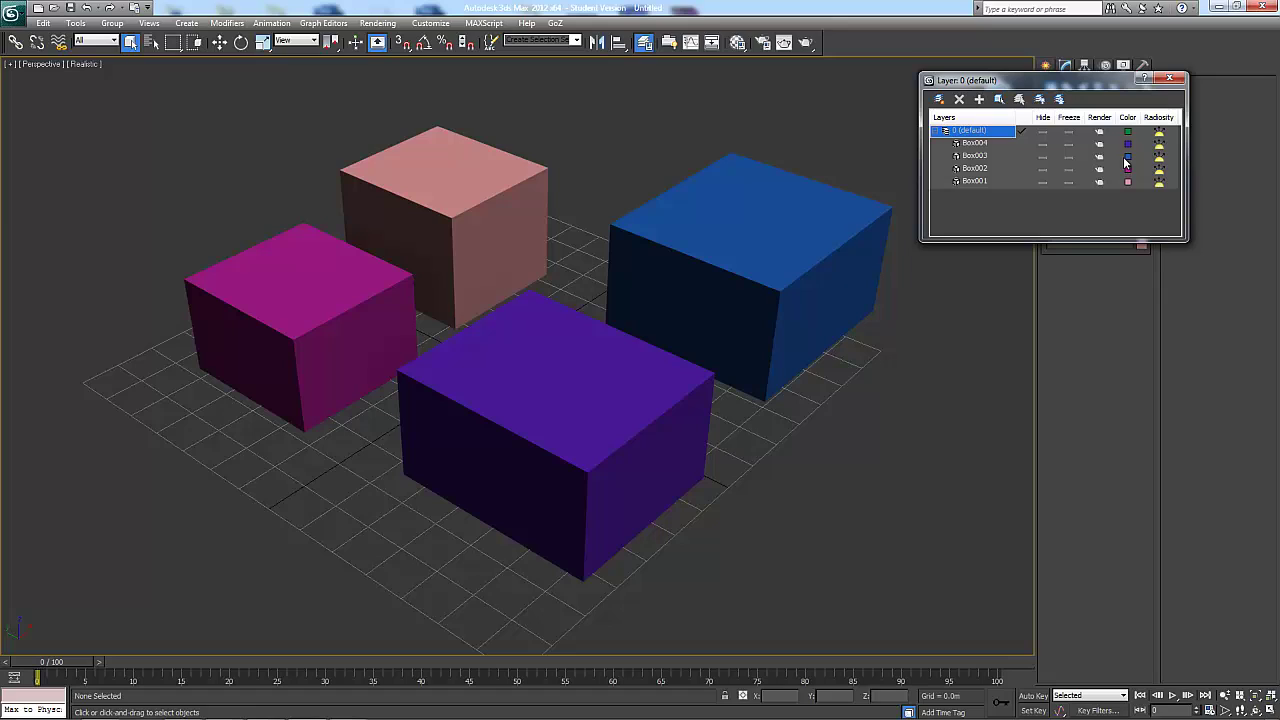
Step: Hide and unhide Box004, Box003 and the whole layer 0 (default) in turn
{"action": "left_click", "coordinate": [1043, 145]}
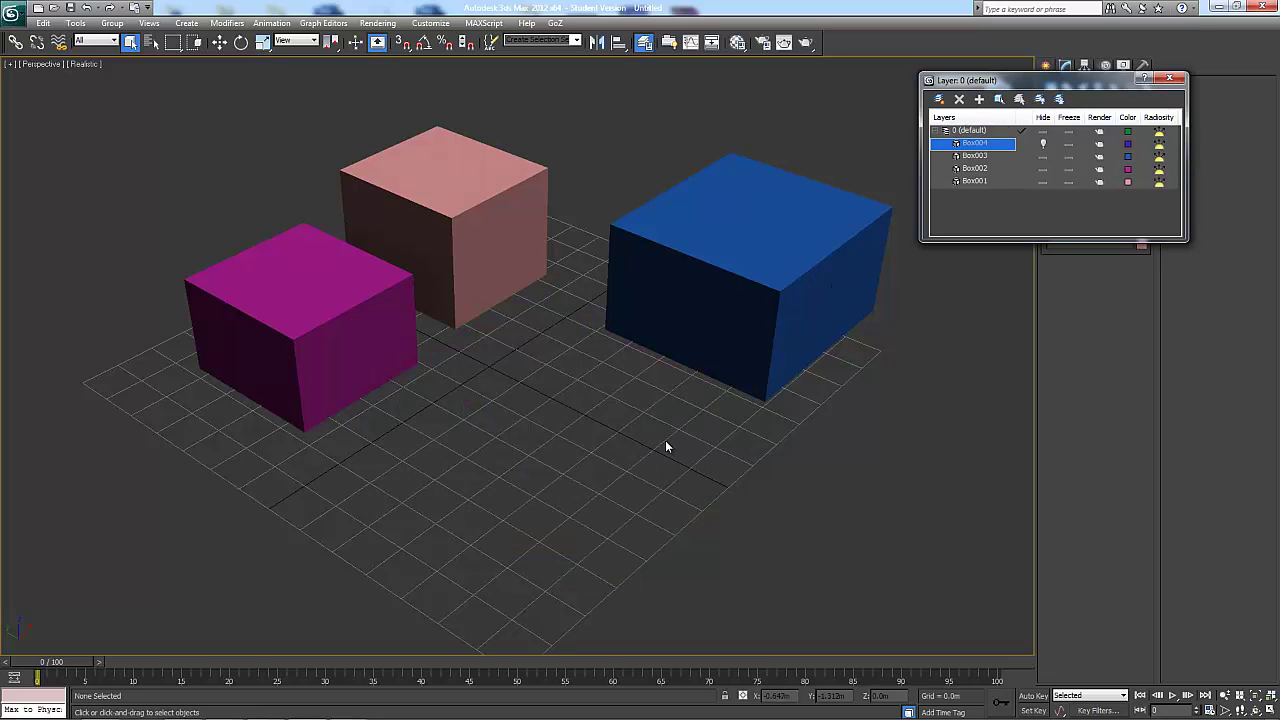
{"action": "left_click", "coordinate": [1043, 145]}
{"action": "left_click", "coordinate": [1043, 157]}
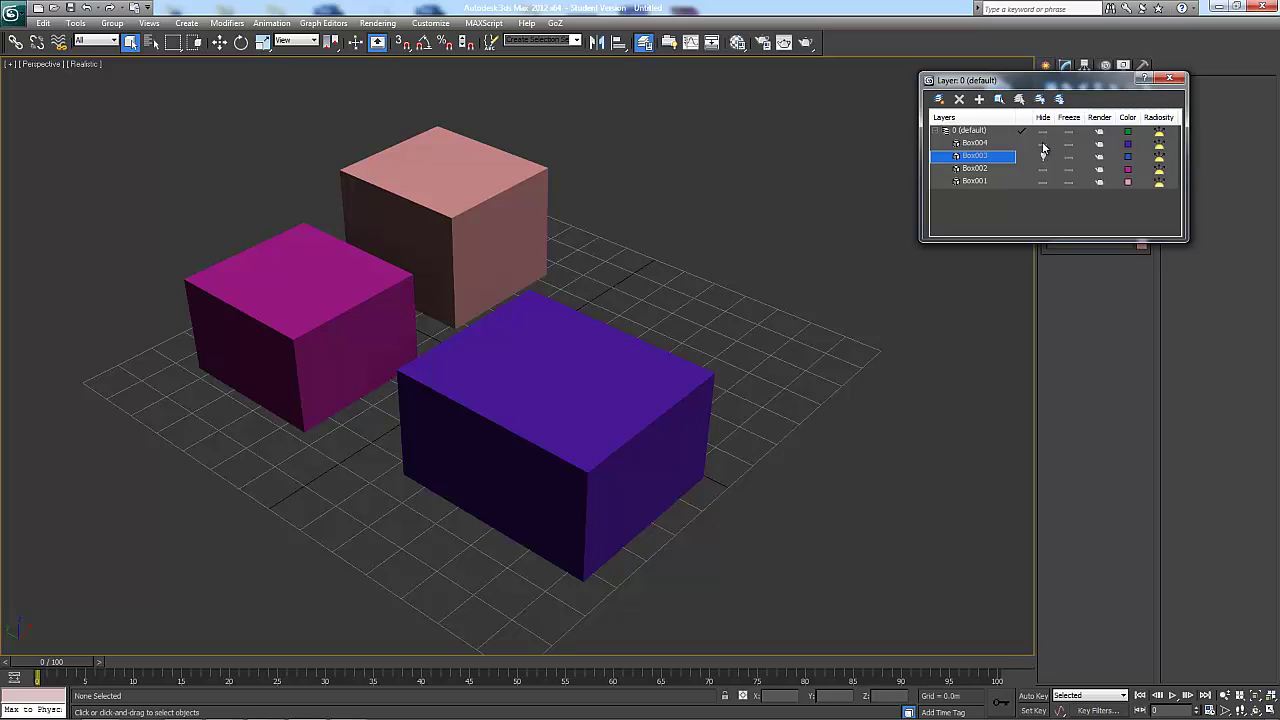
{"action": "left_click", "coordinate": [1043, 157]}
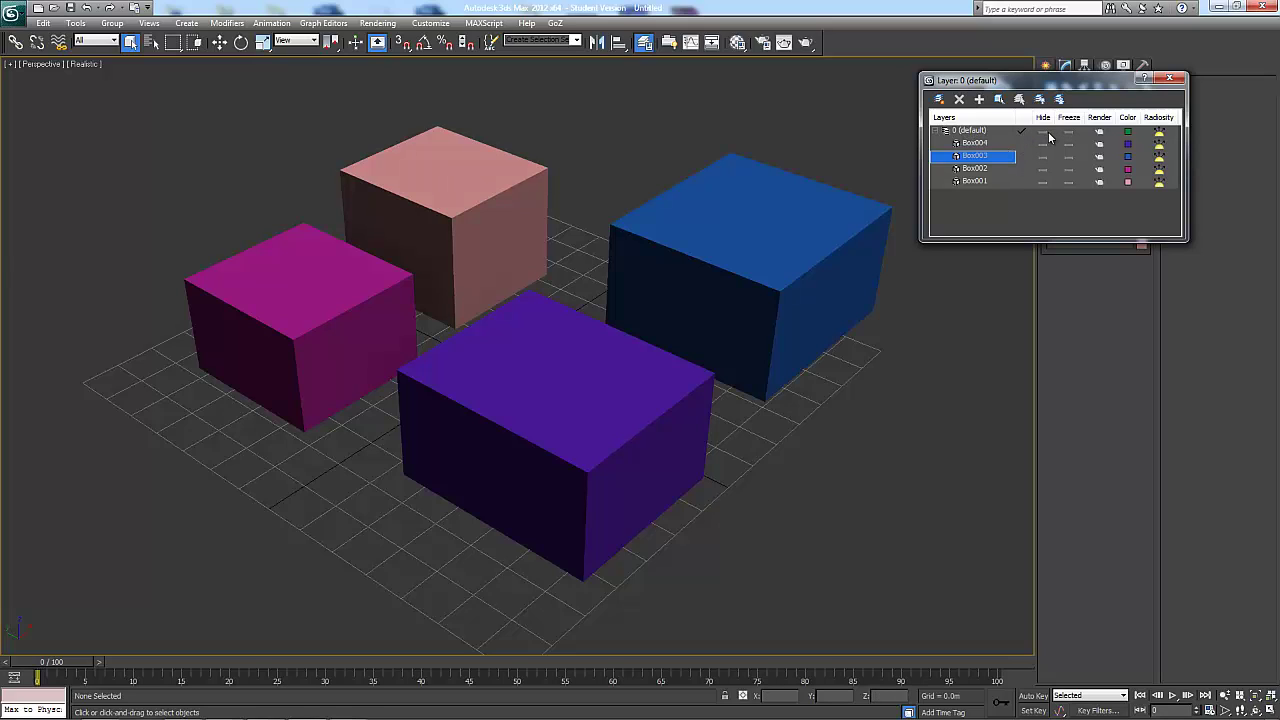
{"action": "left_click", "coordinate": [1043, 131]}
{"action": "left_click", "coordinate": [1043, 131]}
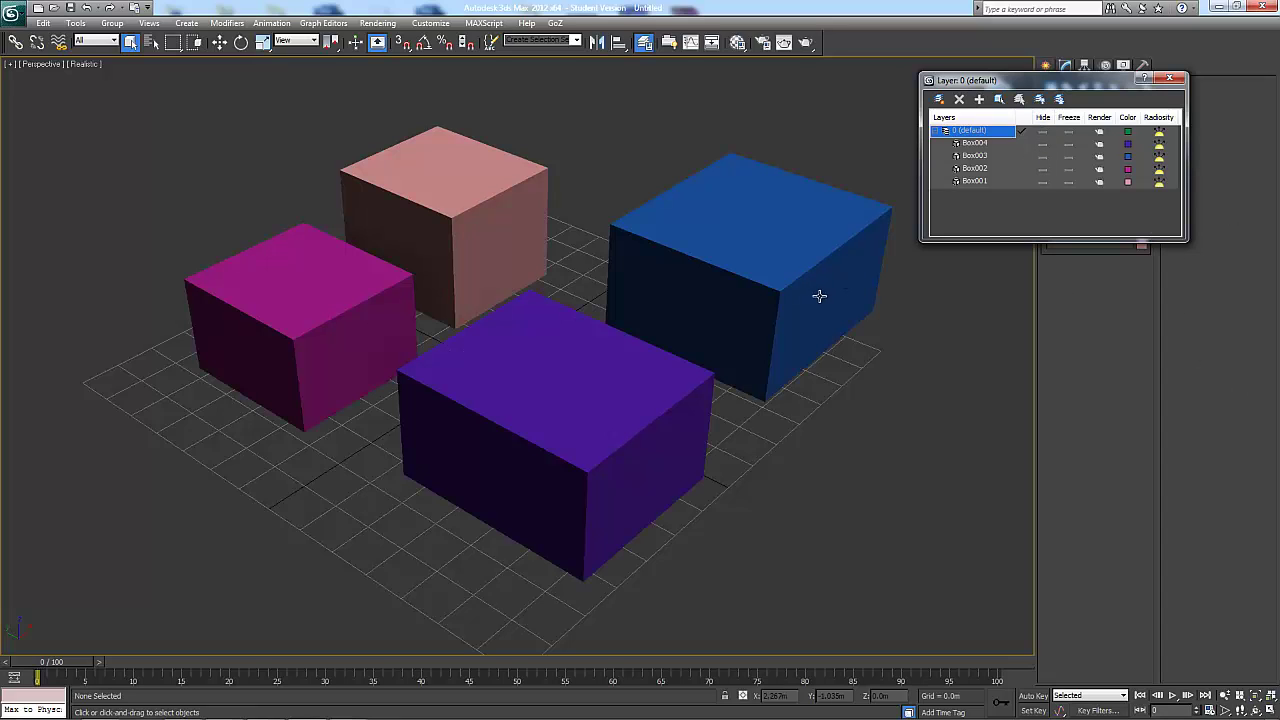
Step: Select the blue box, and freeze and unfreeze the whole layer 0 (default)
{"action": "middle_click_drag", "start_coordinate": [885, 437], "coordinate": [820, 466], "text": "alt"}
{"action": "left_click", "coordinate": [826, 221]}
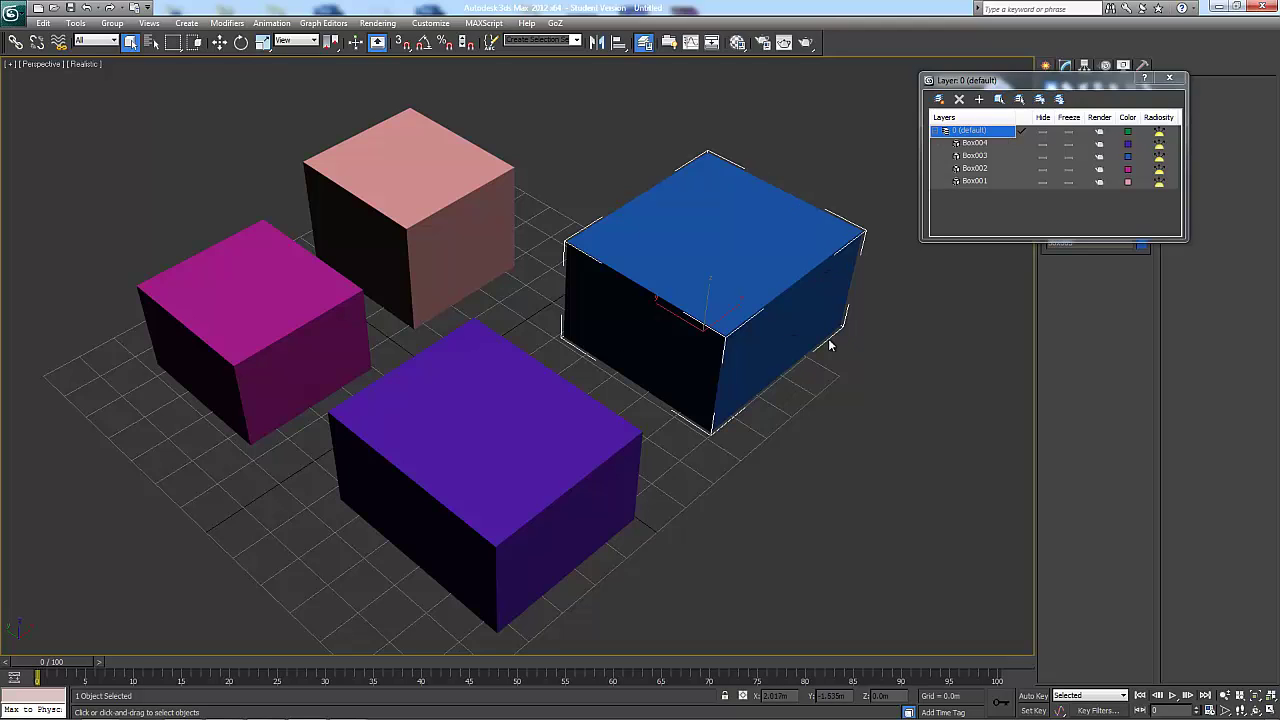
{"action": "left_click", "coordinate": [1069, 135]}
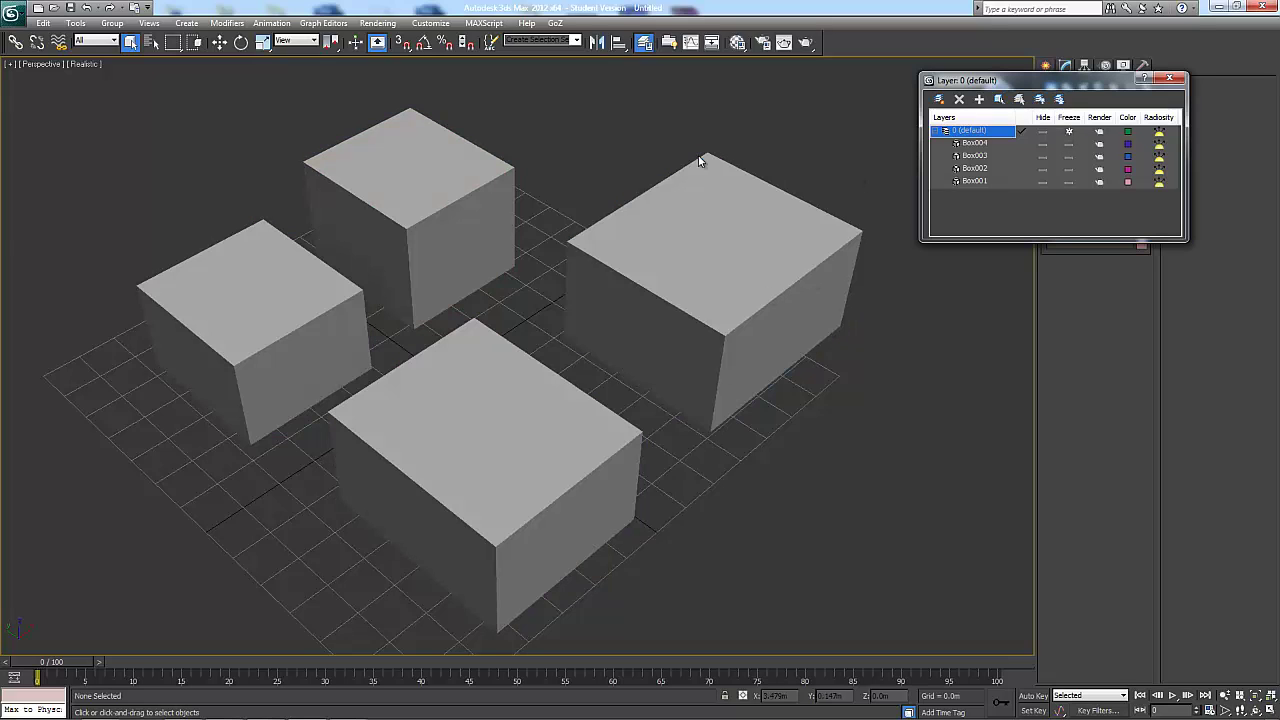
{"action": "left_click", "coordinate": [1069, 132]}
Step: Freeze Box004 and test selecting the blue box, the pink box and the frozen box
{"action": "left_click", "coordinate": [1069, 144]}
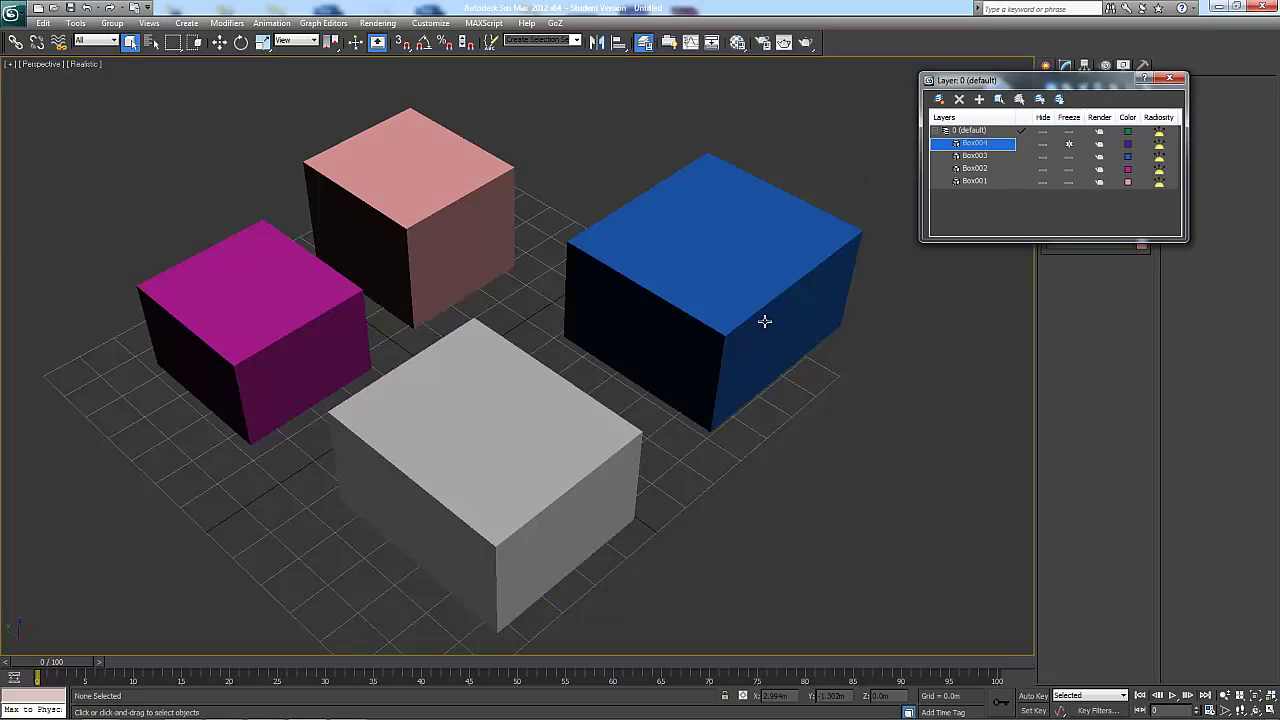
{"action": "left_click", "coordinate": [657, 267]}
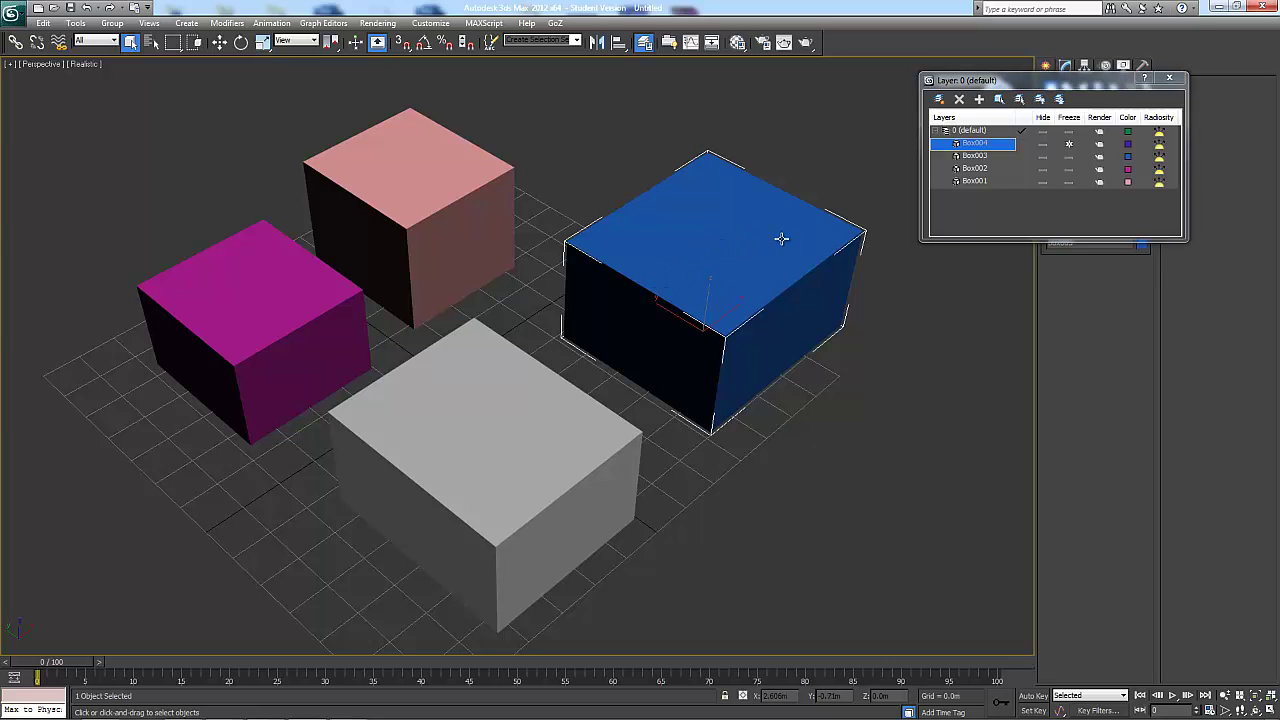
{"action": "left_click", "coordinate": [423, 229]}
{"action": "left_click", "coordinate": [494, 384]}
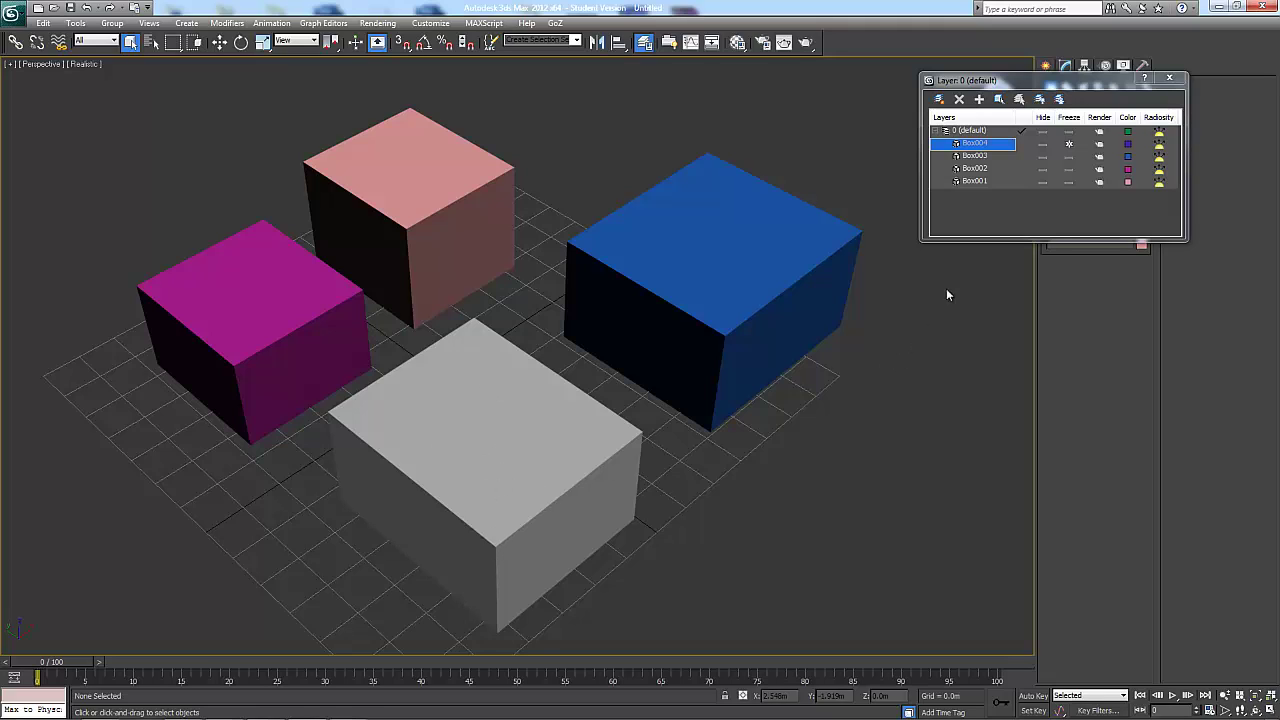
Step: Unfreeze Box004, freeze Box003 instead and activate the Move tool
{"action": "left_click", "coordinate": [1069, 144]}
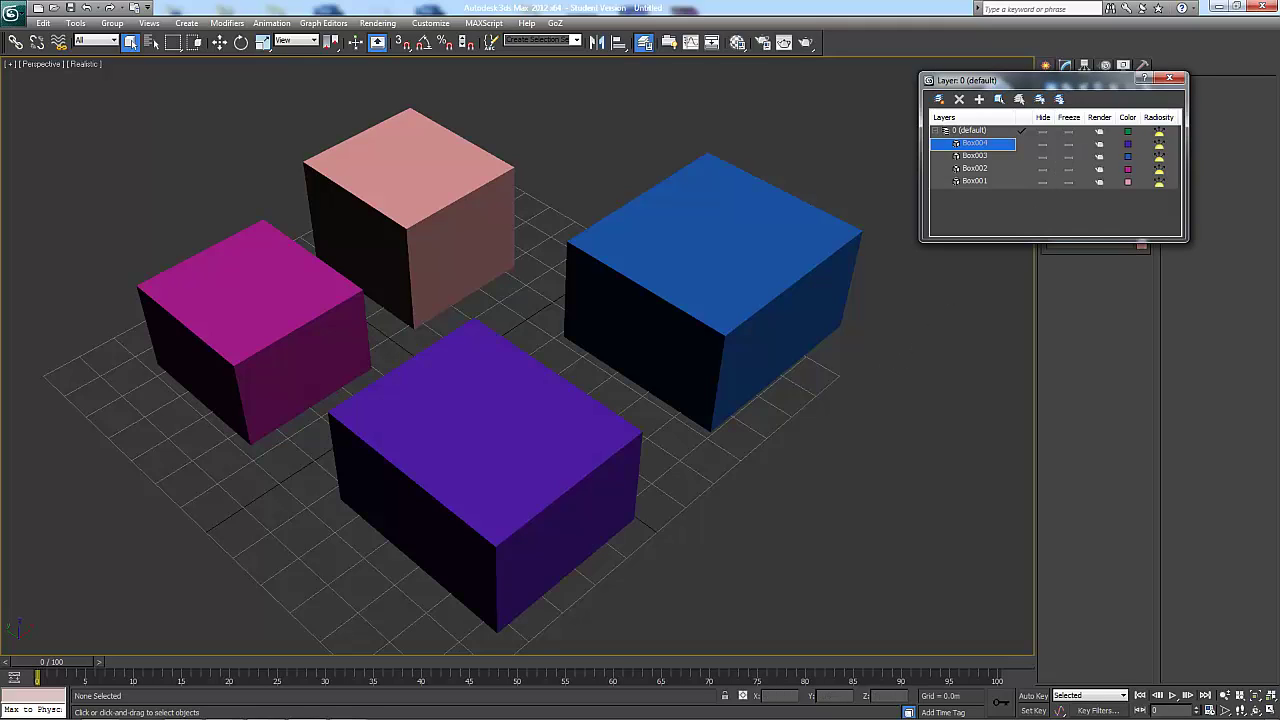
{"action": "left_click", "coordinate": [1069, 156]}
{"action": "key", "text": "w"}
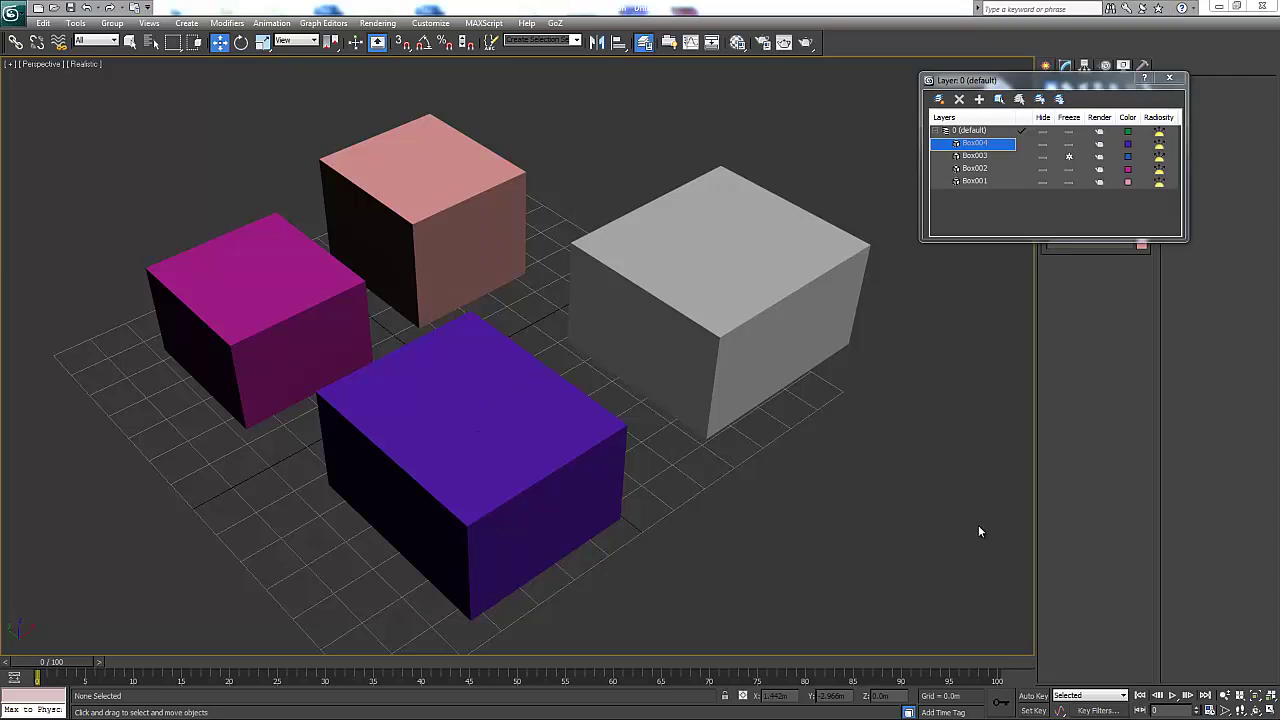
Step: Create an empty layer and rename it "new layer"
{"action": "left_click", "coordinate": [940, 100]}
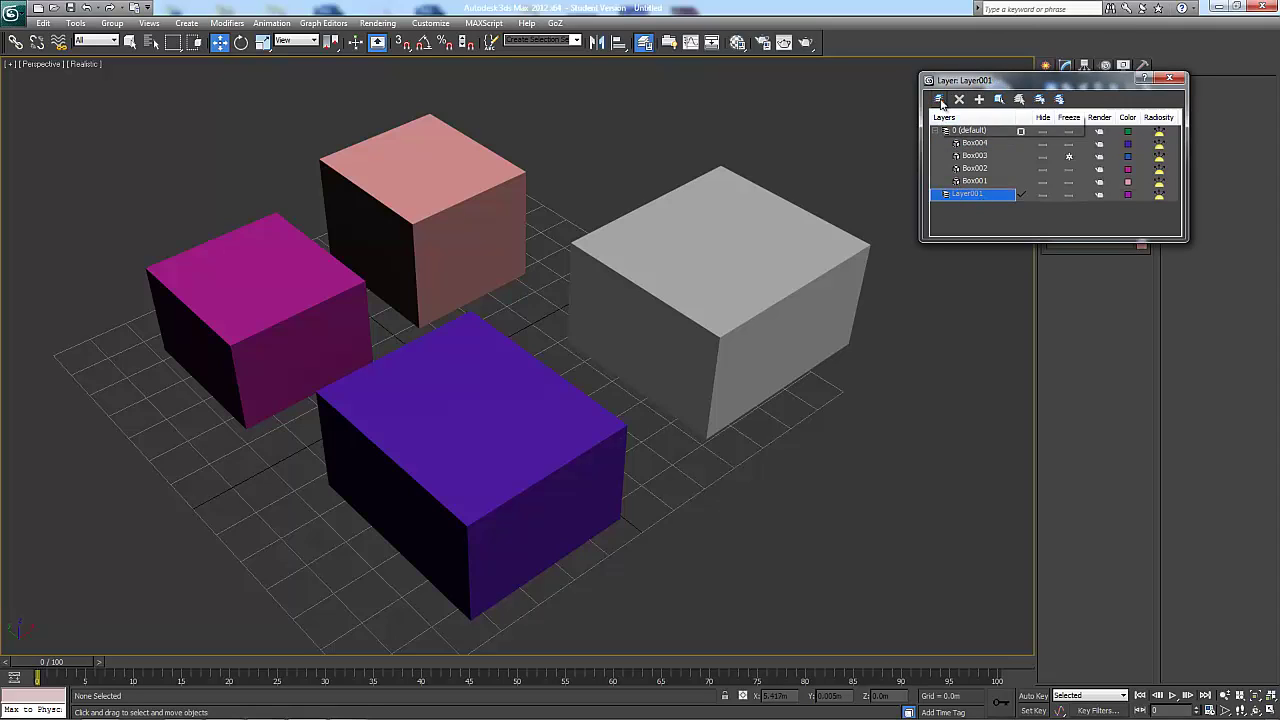
{"action": "left_click", "coordinate": [980, 194]}
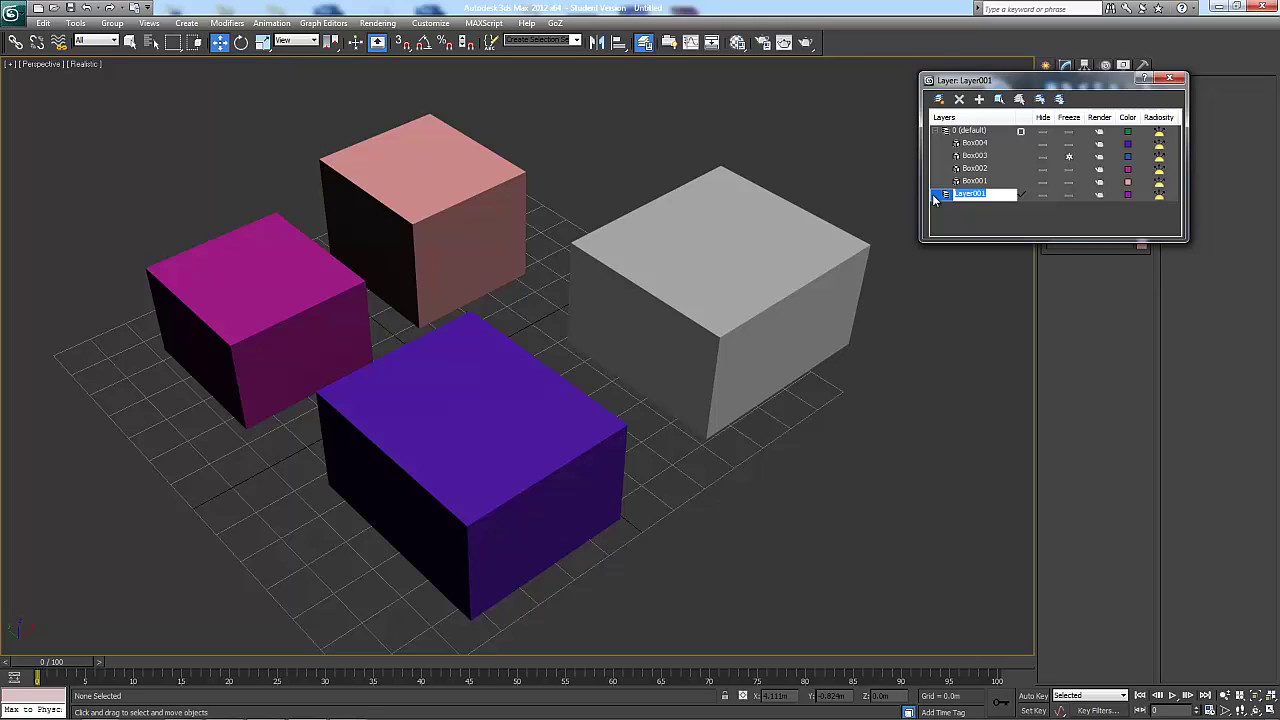
{"action": "type", "text": "new layer"}
{"action": "key", "text": "Return"}
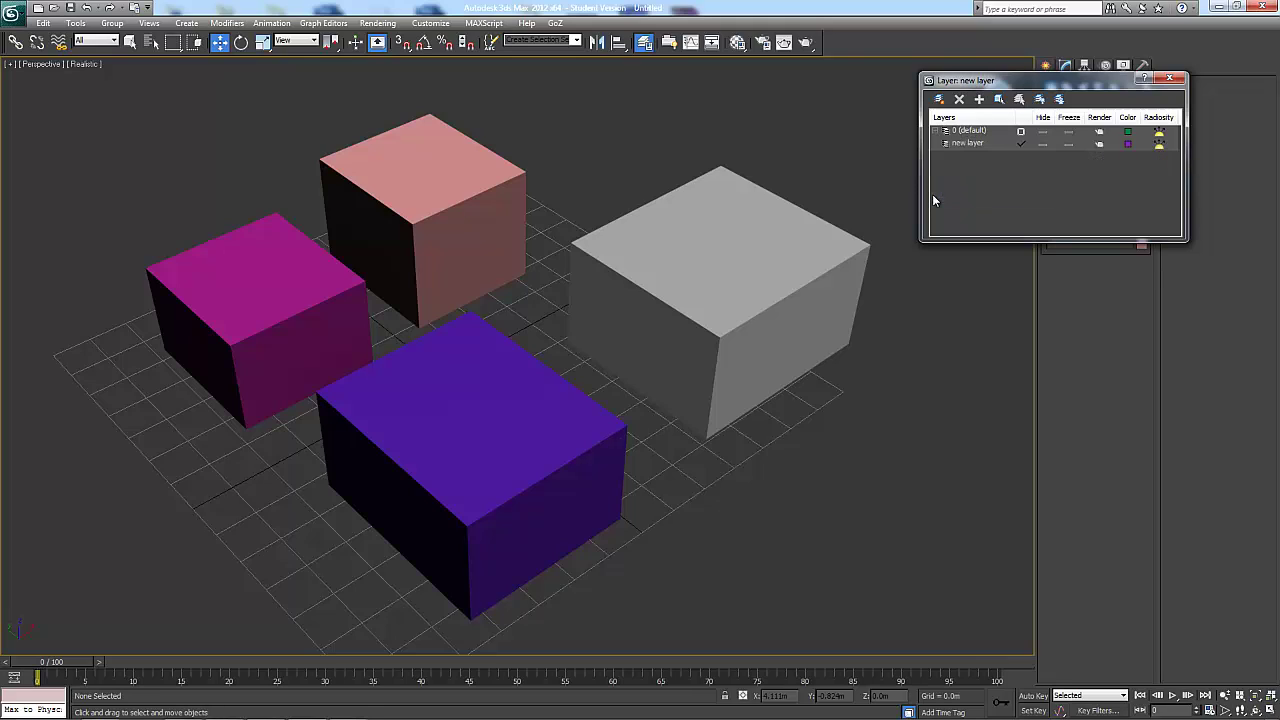
Step: Highlight "new layer" in the layer list and unfreeze all objects in the scene
{"action": "left_click", "coordinate": [977, 145]}
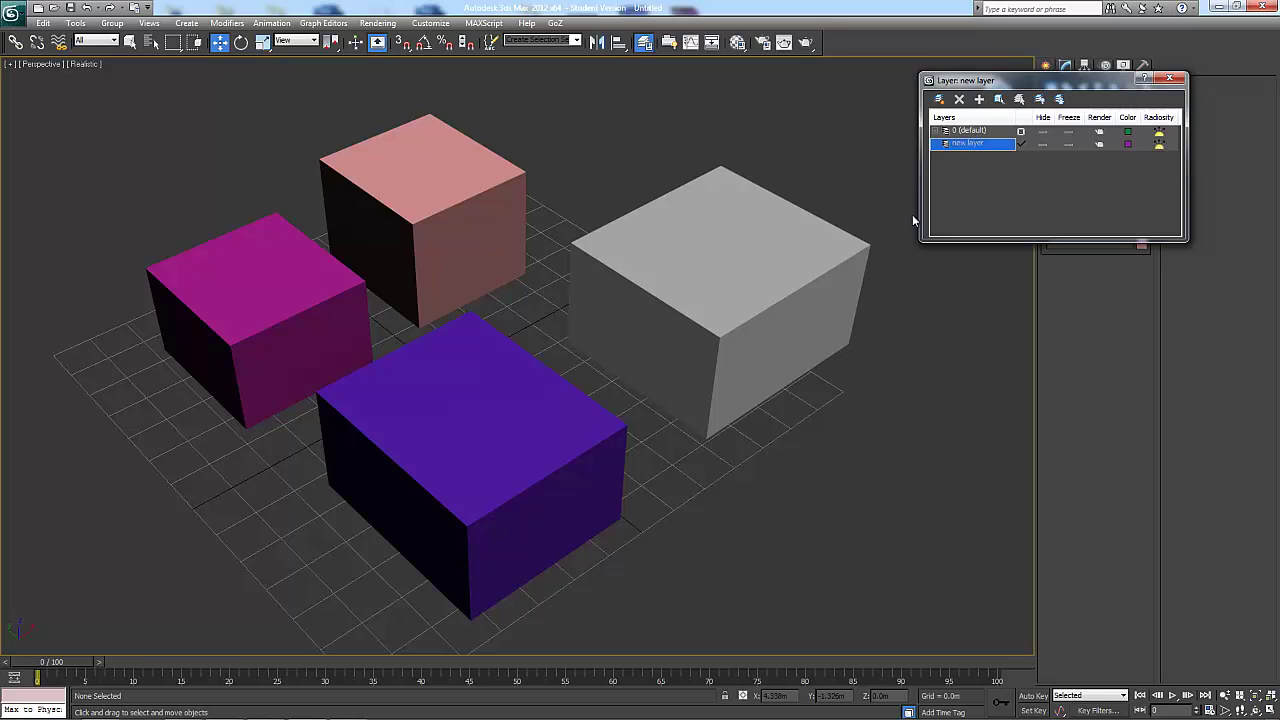
{"action": "right_click", "coordinate": [723, 216]}
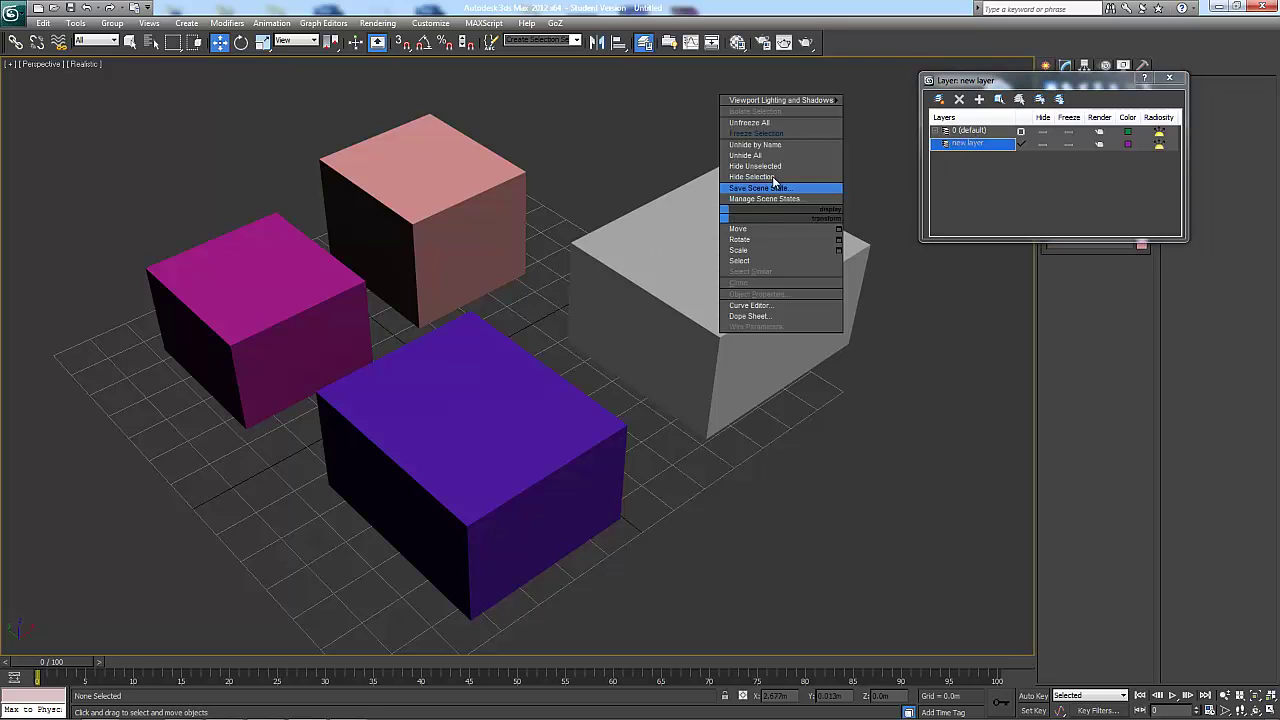
{"action": "left_click", "coordinate": [762, 124]}
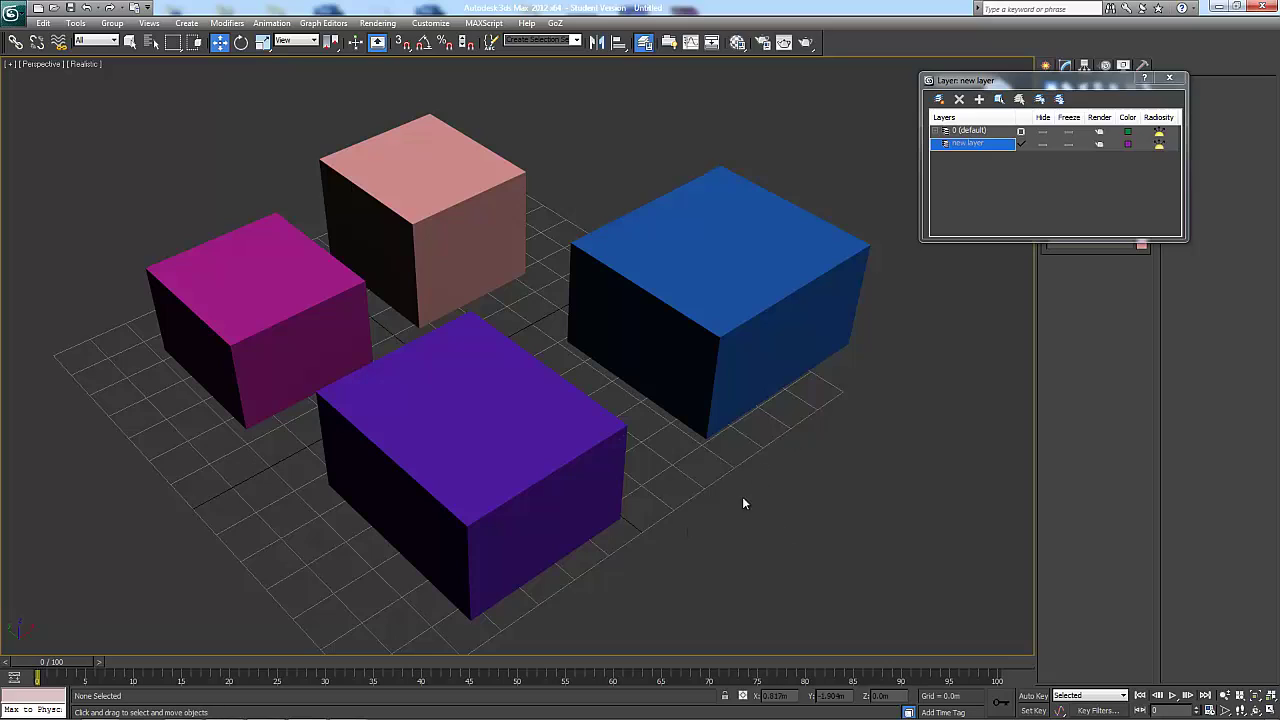
Step: Add the selected blue and purple boxes to "new layer" and expand both layers in the layer list
{"action": "left_click_drag", "start_coordinate": [530, 368], "coordinate": [530, 366]}
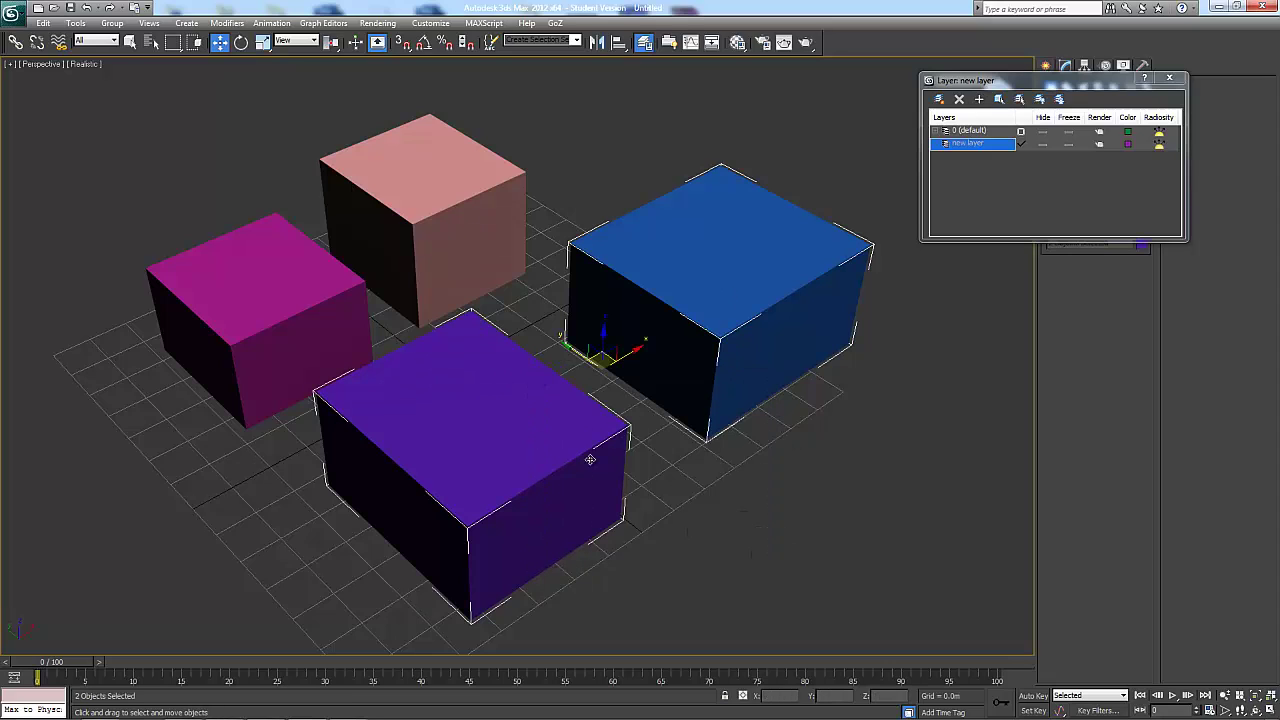
{"action": "left_click", "coordinate": [980, 100]}
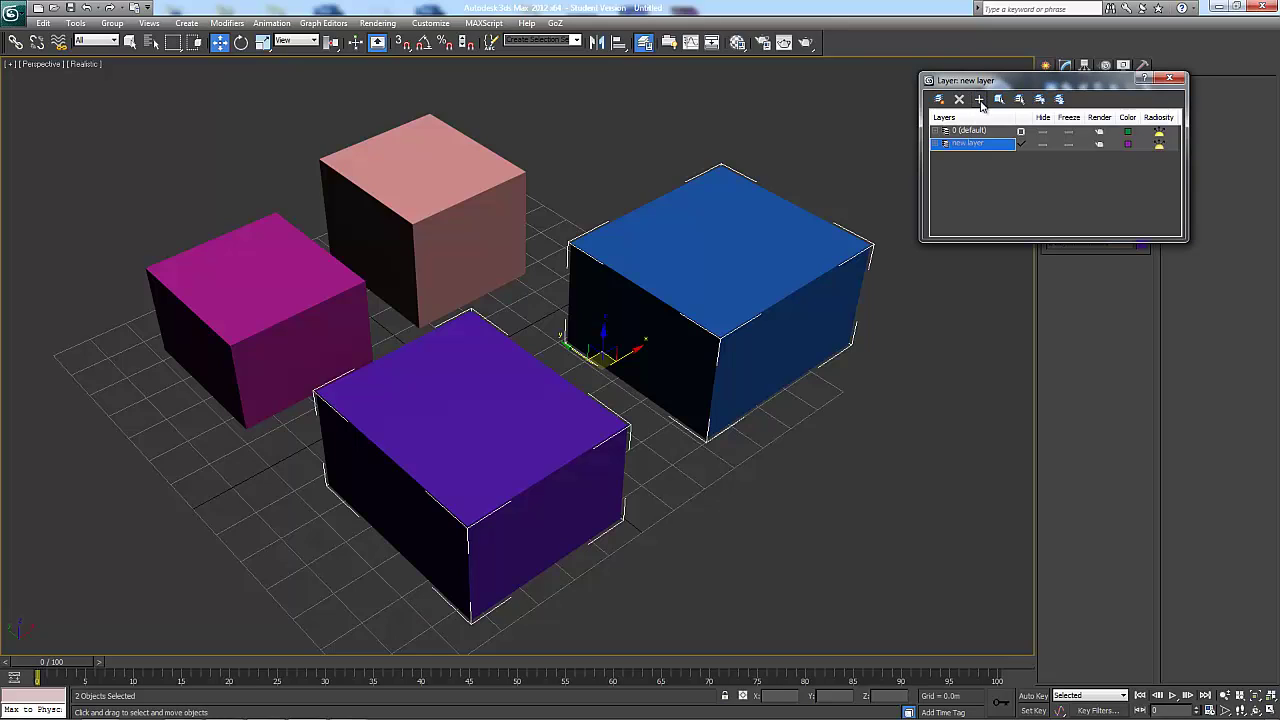
{"action": "left_click", "coordinate": [936, 144]}
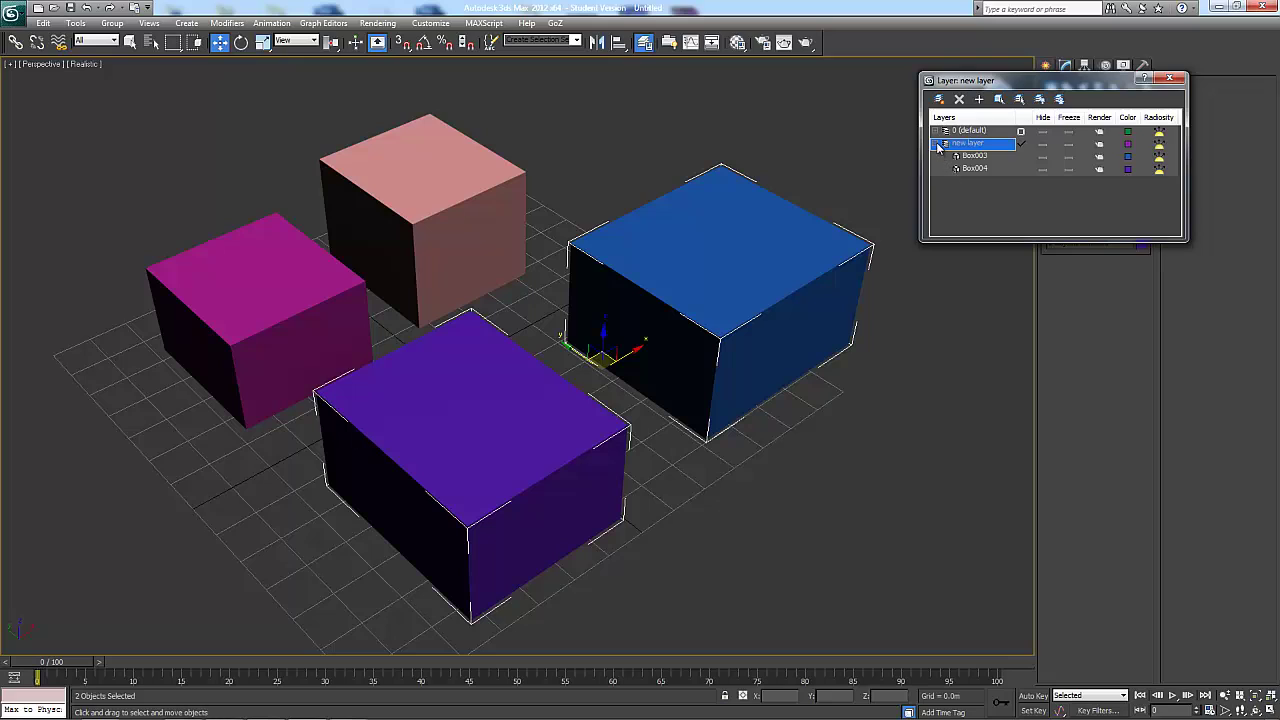
{"action": "left_click", "coordinate": [937, 131]}
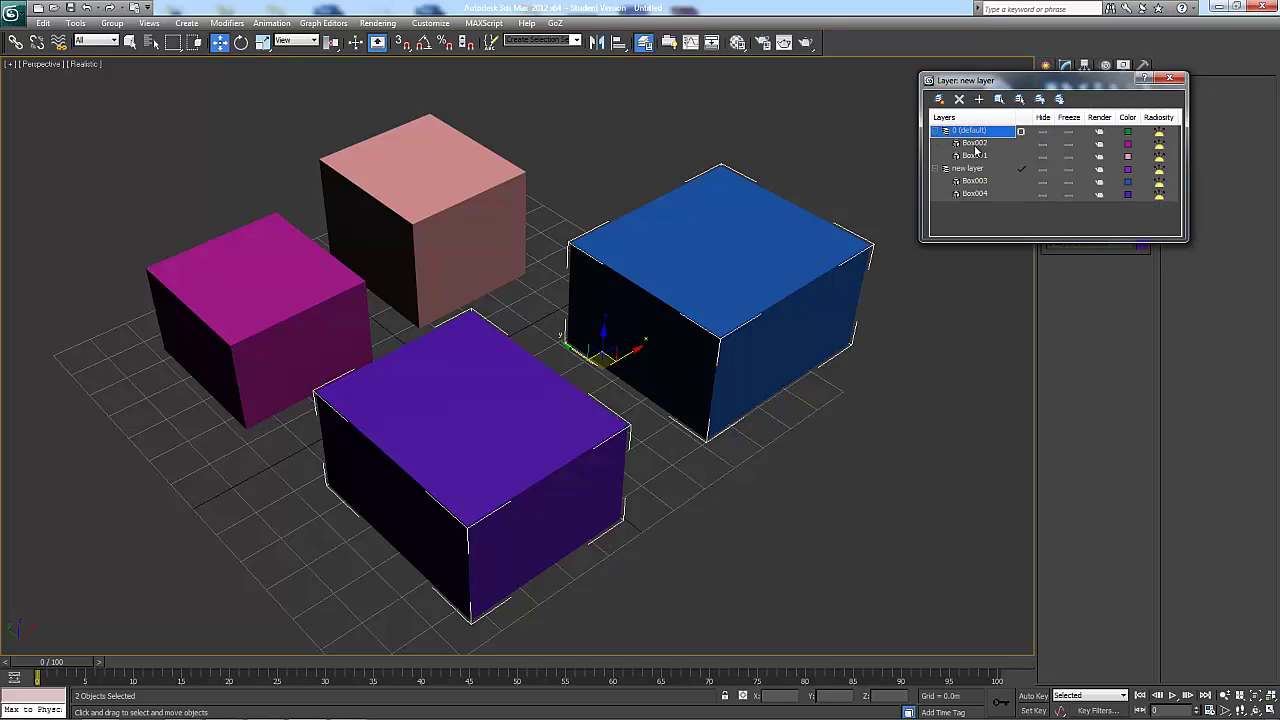
Step: Move Box002 from layer 0 (default) to "new layer" by cutting and pasting it in the layer list
{"action": "left_click", "coordinate": [976, 145]}
{"action": "right_click", "coordinate": [964, 145]}
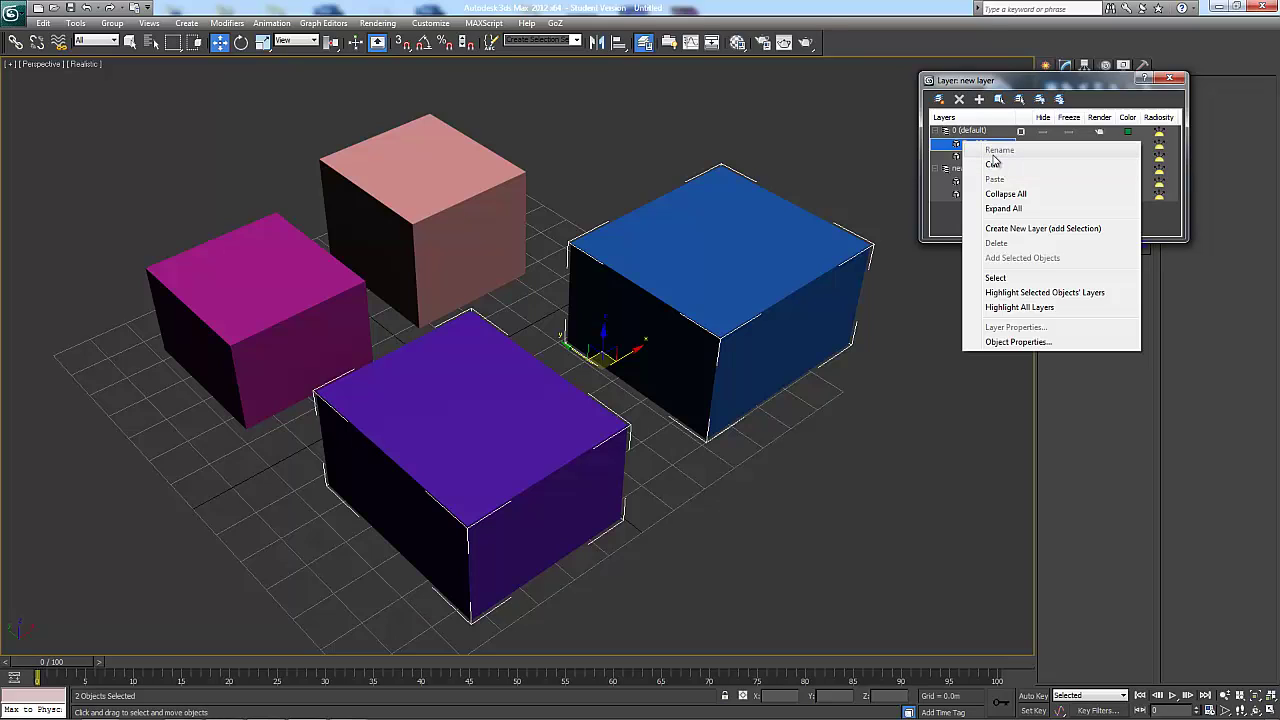
{"action": "left_click", "coordinate": [1000, 166]}
{"action": "left_click", "coordinate": [966, 168]}
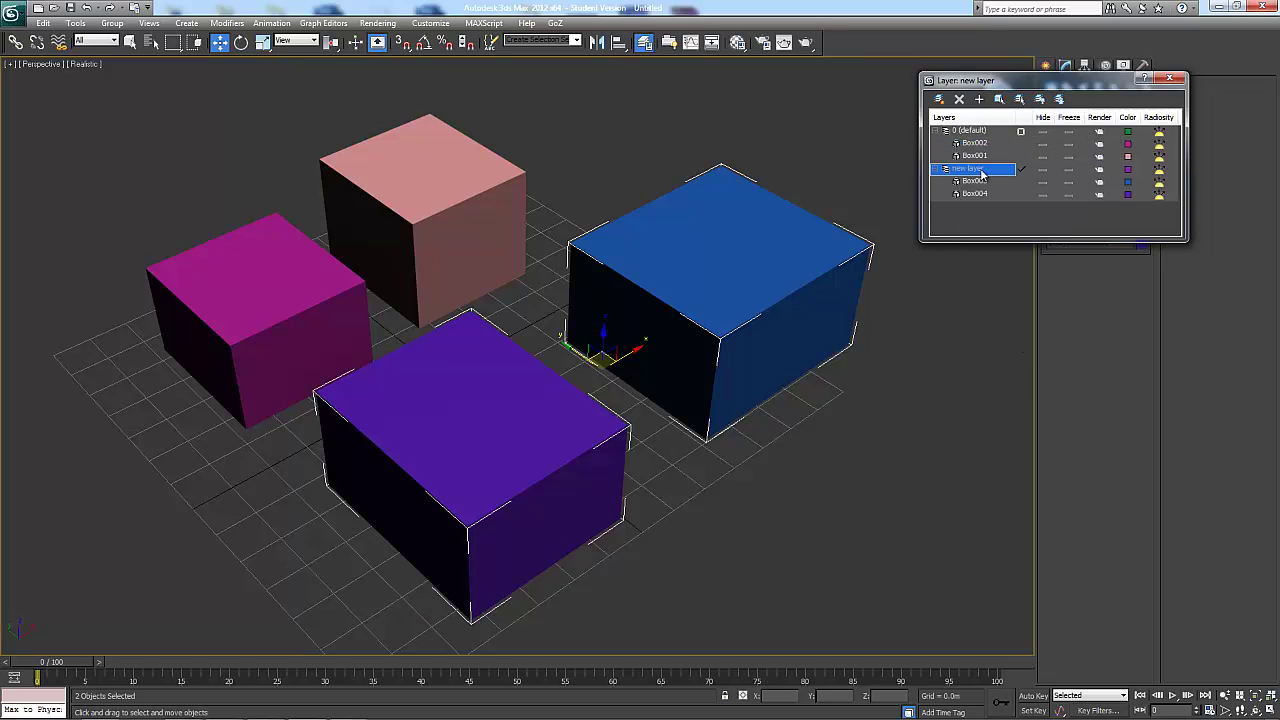
{"action": "right_click", "coordinate": [976, 169]}
{"action": "left_click", "coordinate": [1012, 206]}
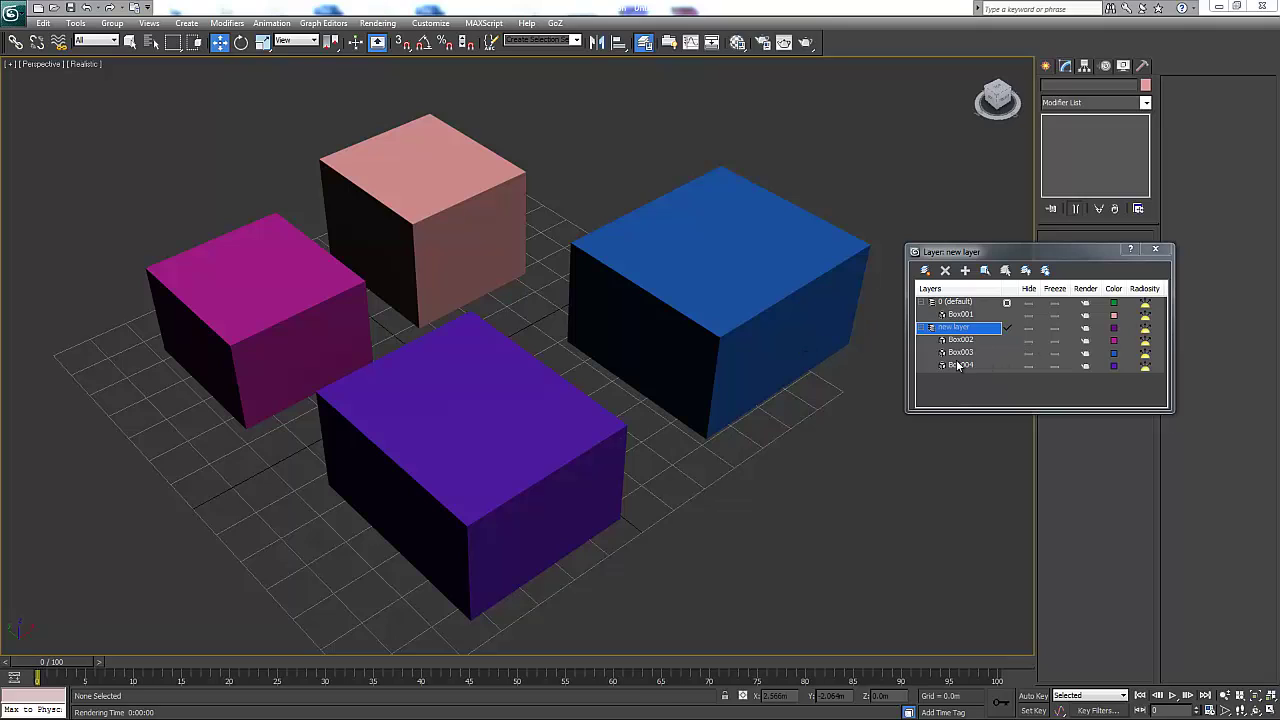
Step: Highlight Box001, Box002 and Box004 in the layer list and select them in the scene, then select all objects of "new layer"
{"action": "left_click", "coordinate": [958, 365]}
{"action": "left_click", "coordinate": [965, 340], "text": "ctrl"}
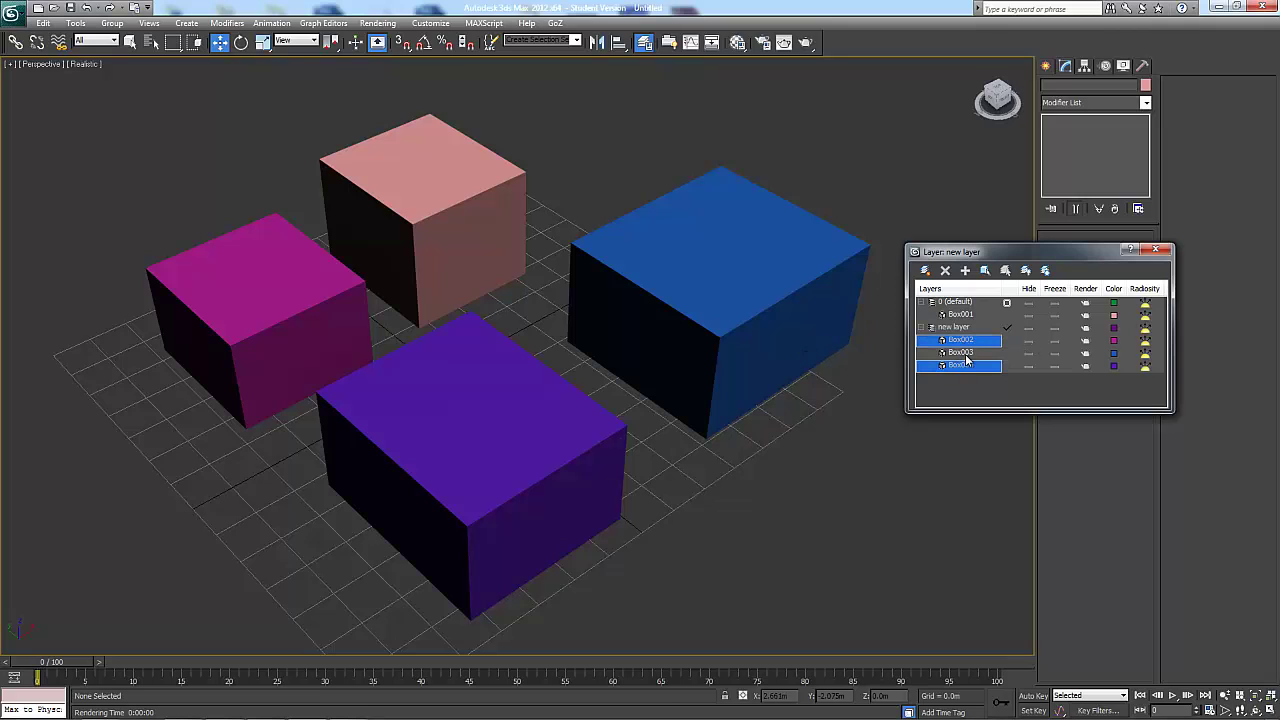
{"action": "left_click", "coordinate": [960, 314], "text": "ctrl"}
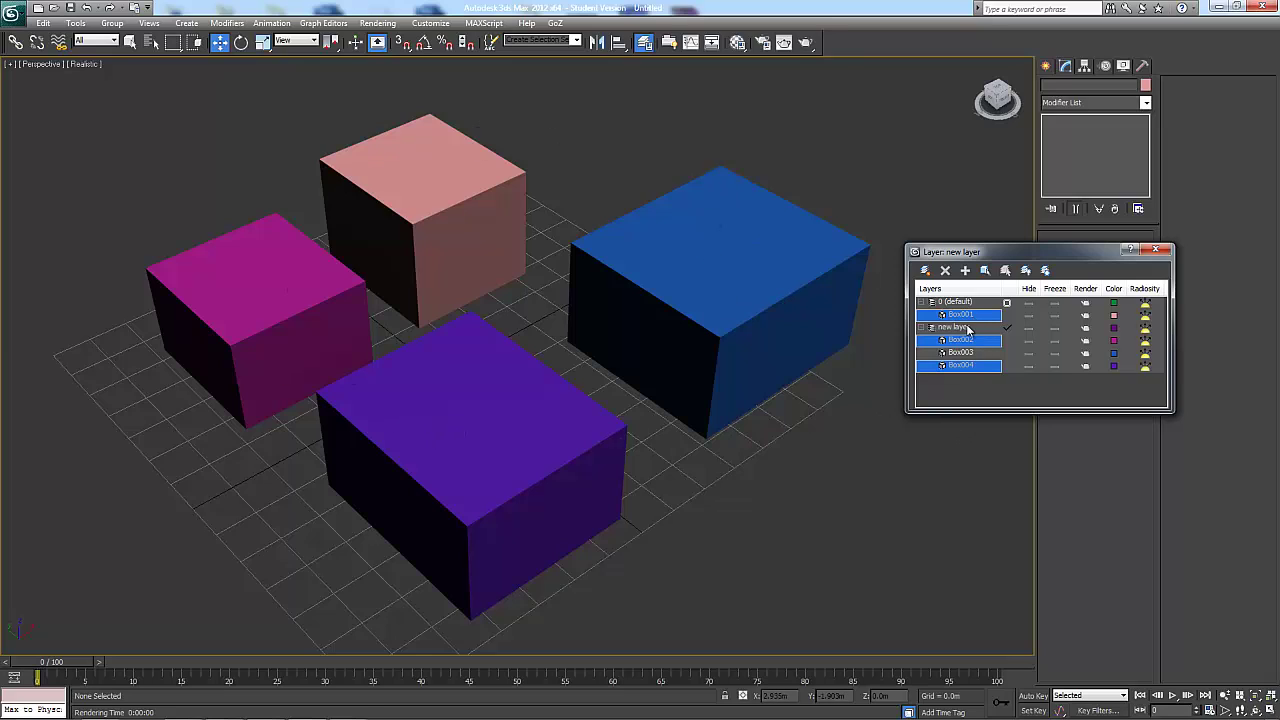
{"action": "left_click", "coordinate": [964, 367]}
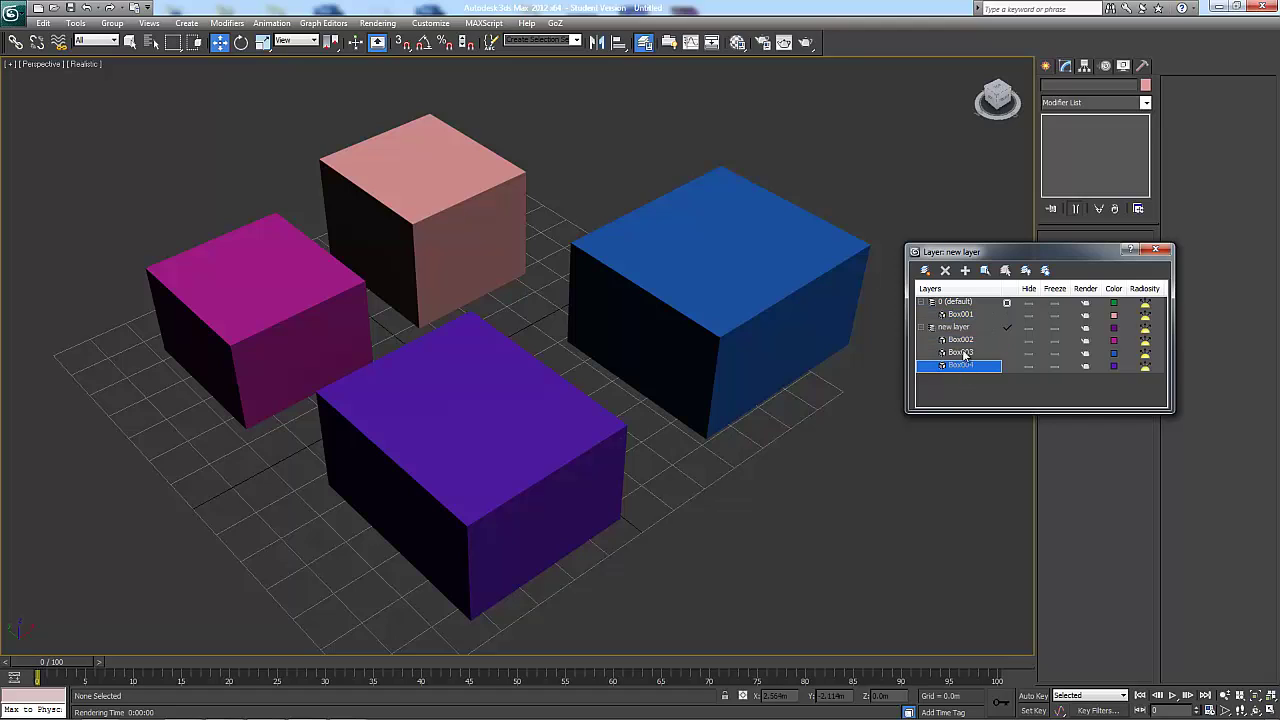
{"action": "left_click", "coordinate": [964, 343], "text": "ctrl"}
{"action": "left_click", "coordinate": [966, 316], "text": "ctrl"}
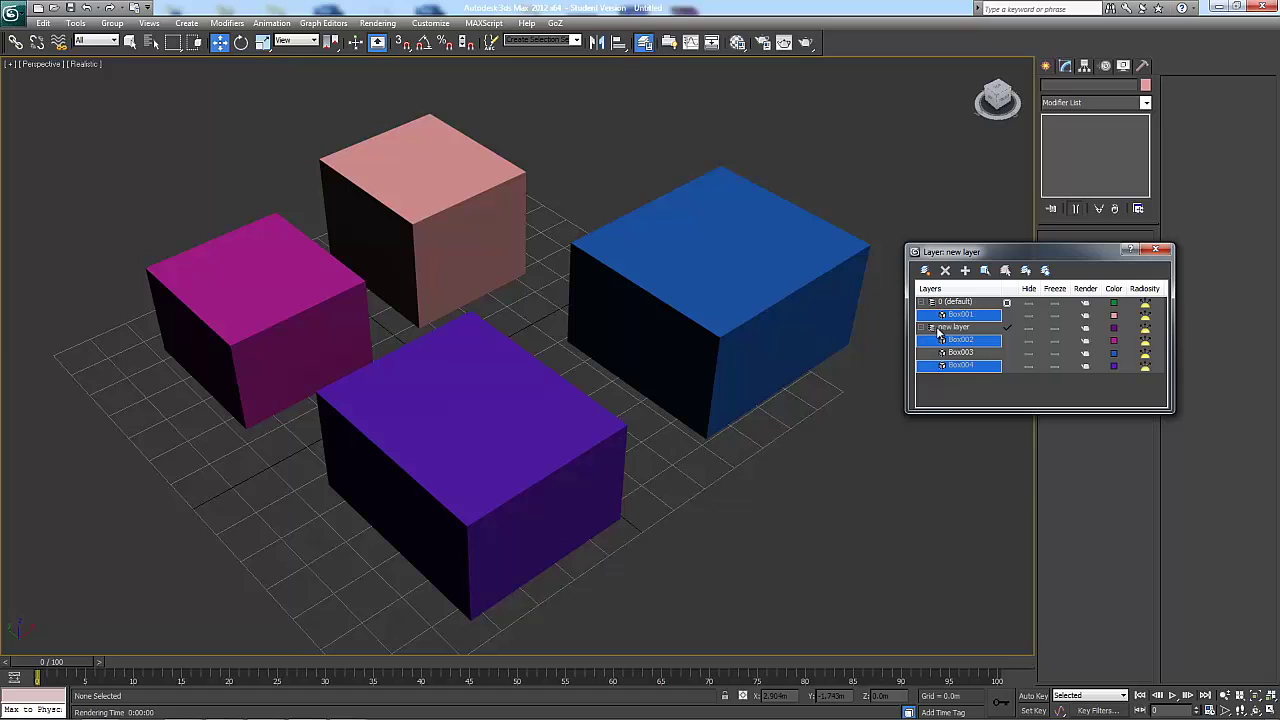
{"action": "left_click", "coordinate": [986, 273]}
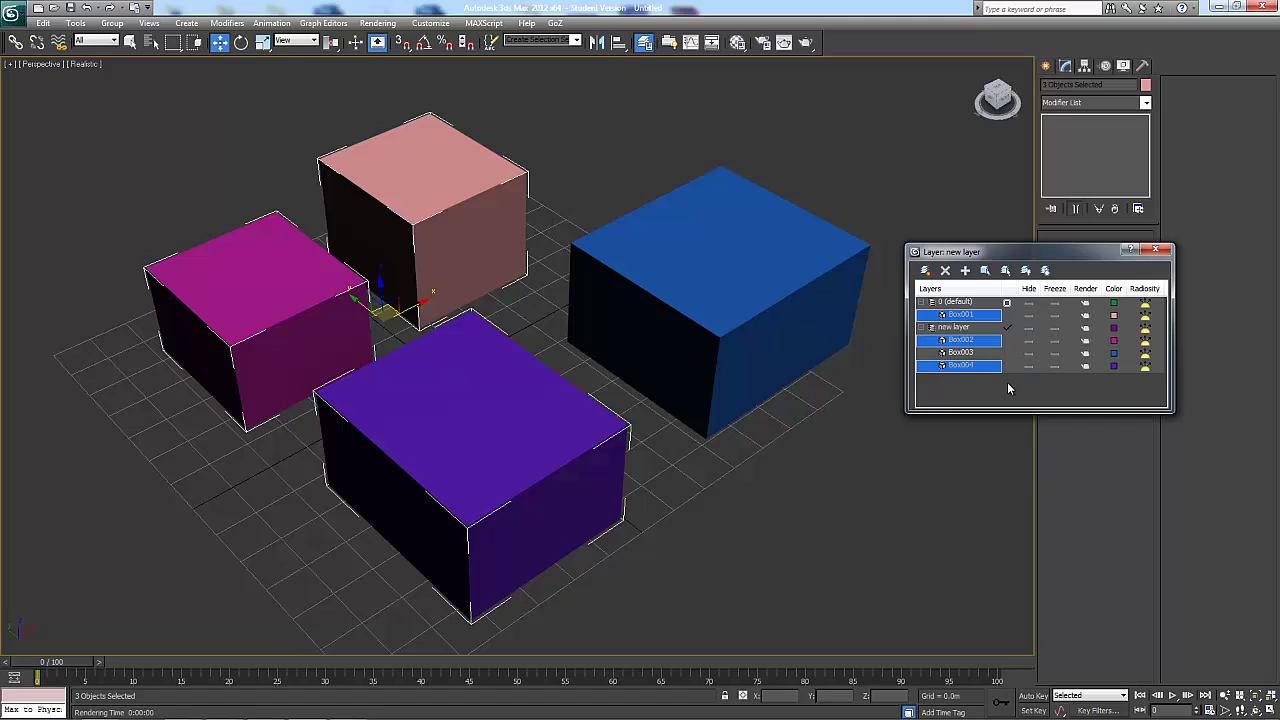
{"action": "left_click", "coordinate": [956, 330]}
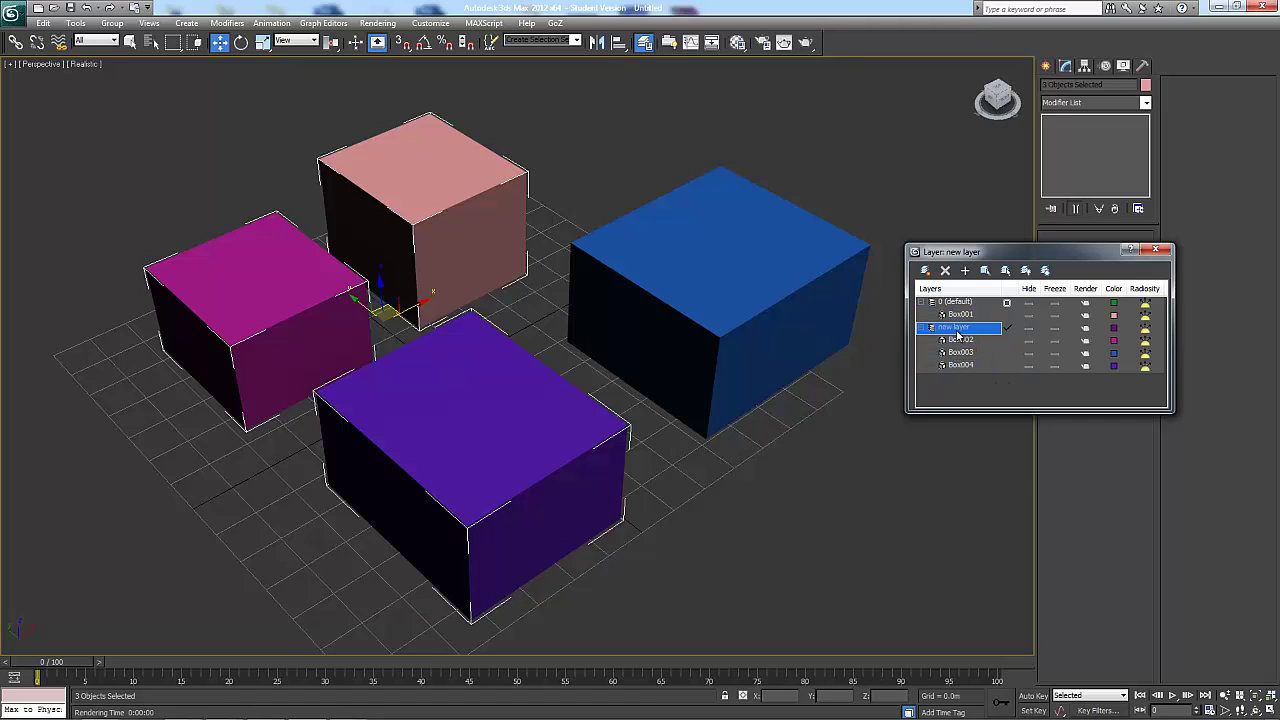
{"action": "left_click", "coordinate": [985, 270]}
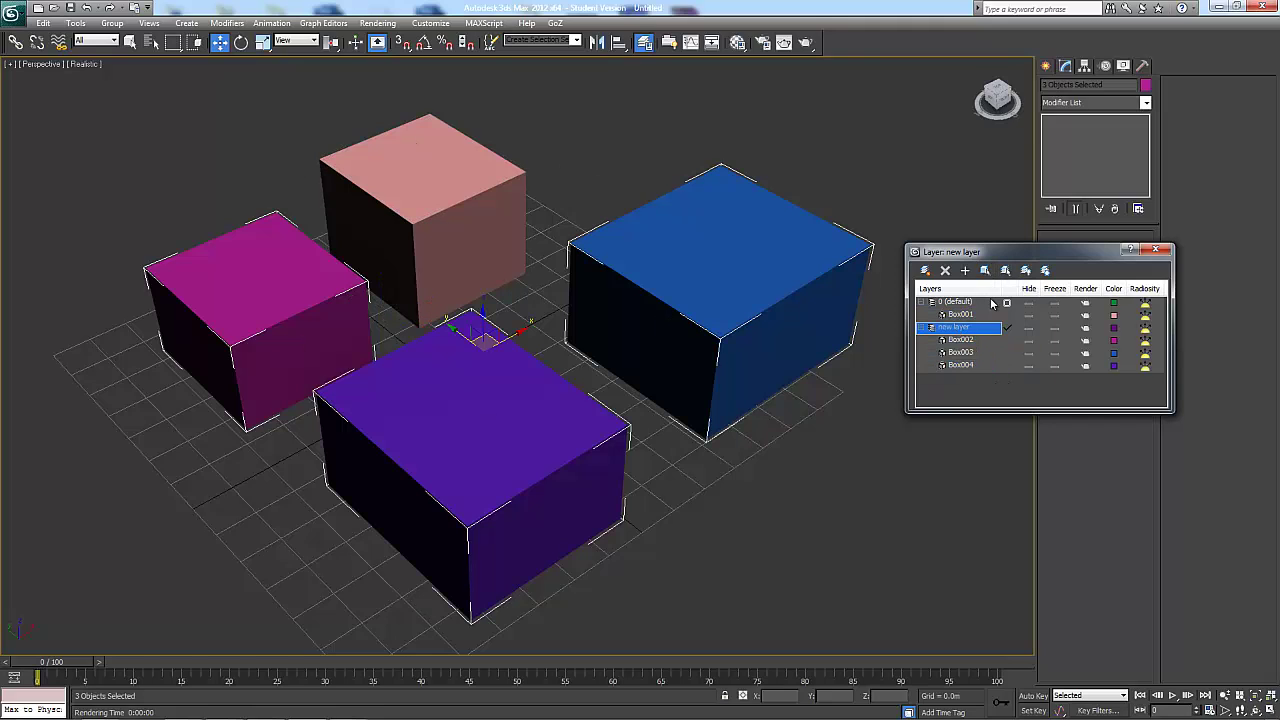
Step: Select the blue box, then the pink Box001, and highlight the layer containing the selected box
{"action": "left_click", "coordinate": [767, 280]}
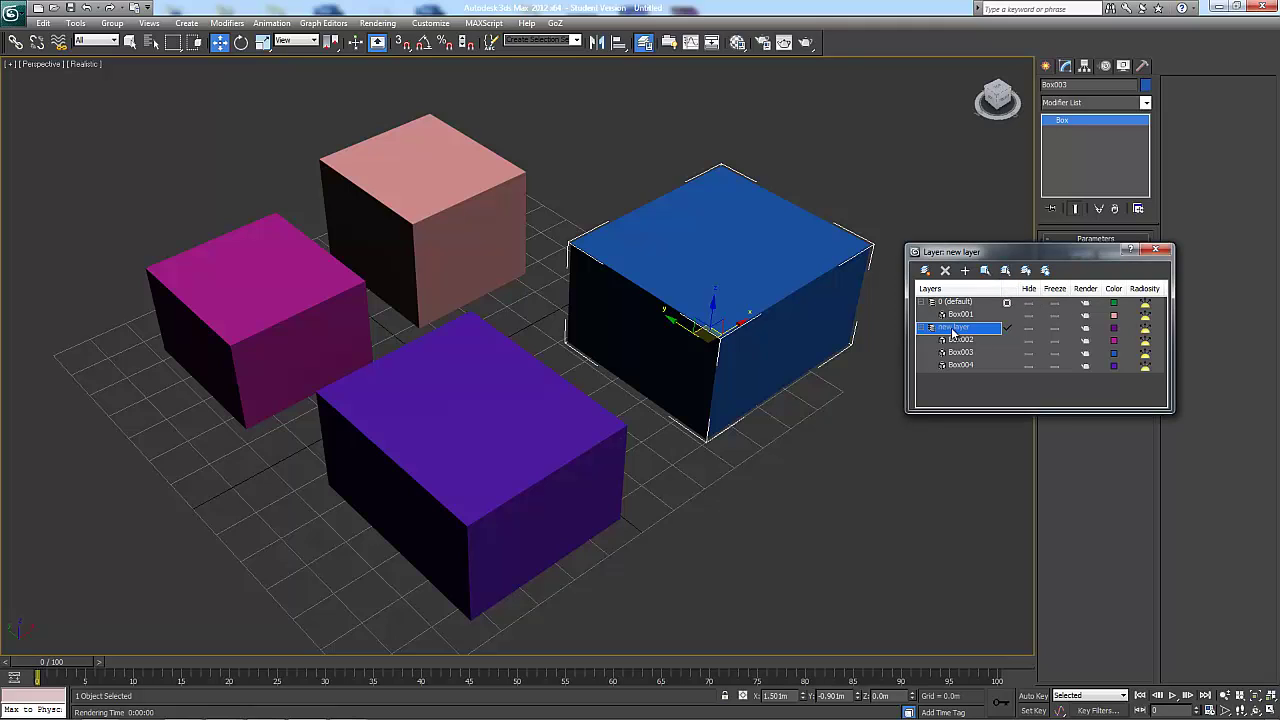
{"action": "left_click", "coordinate": [464, 213]}
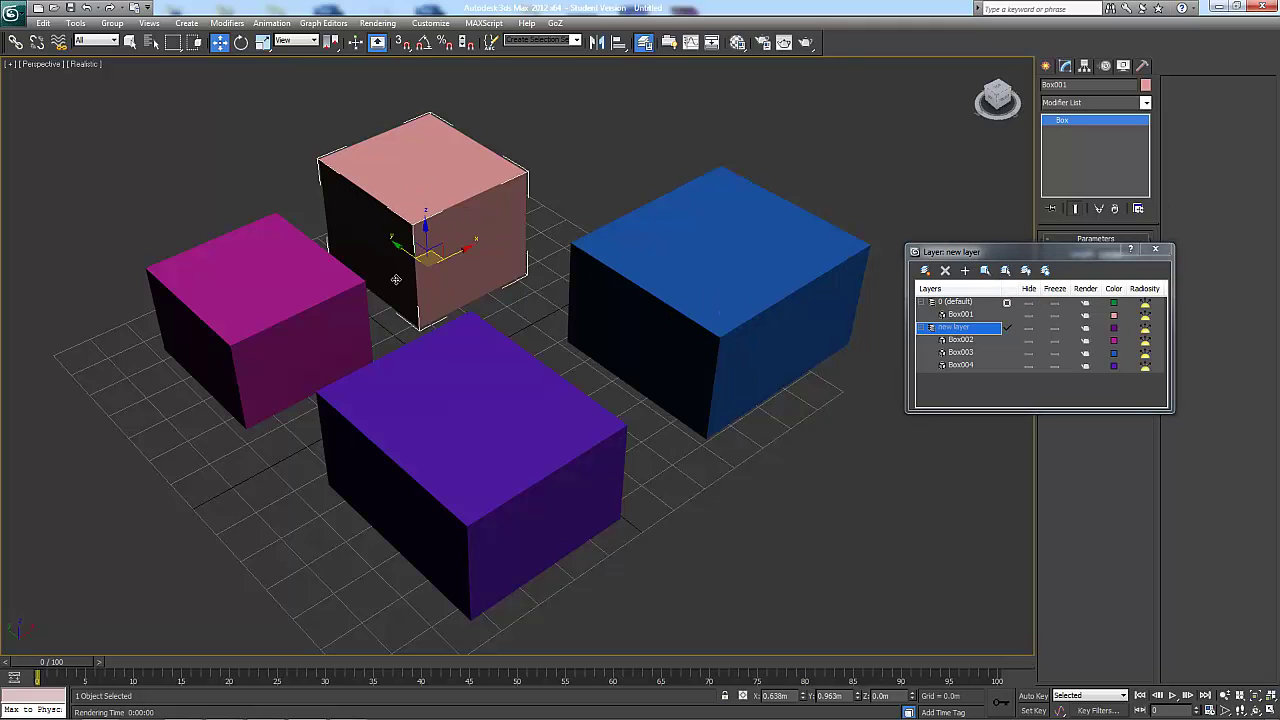
{"action": "left_click", "coordinate": [1006, 272]}
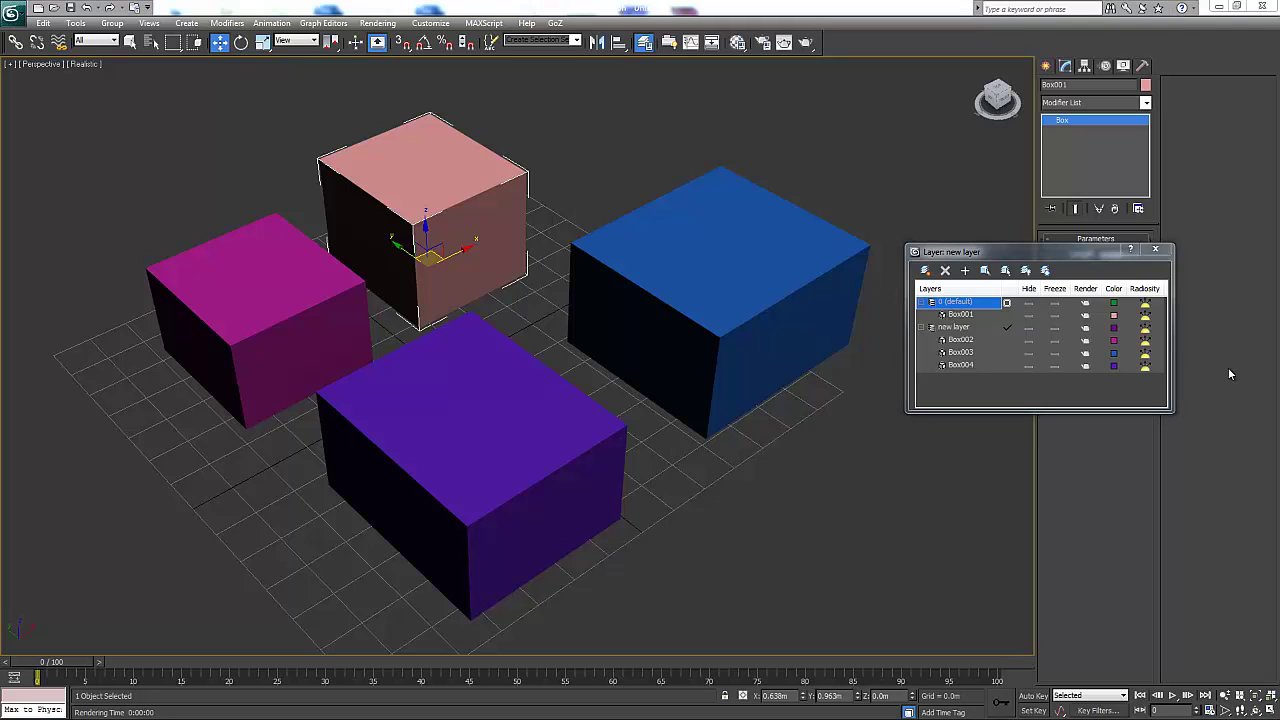
Step: Hide and unhide all layers, then freeze and unfreeze all layers
{"action": "left_click", "coordinate": [1027, 271]}
{"action": "left_click", "coordinate": [1027, 271]}
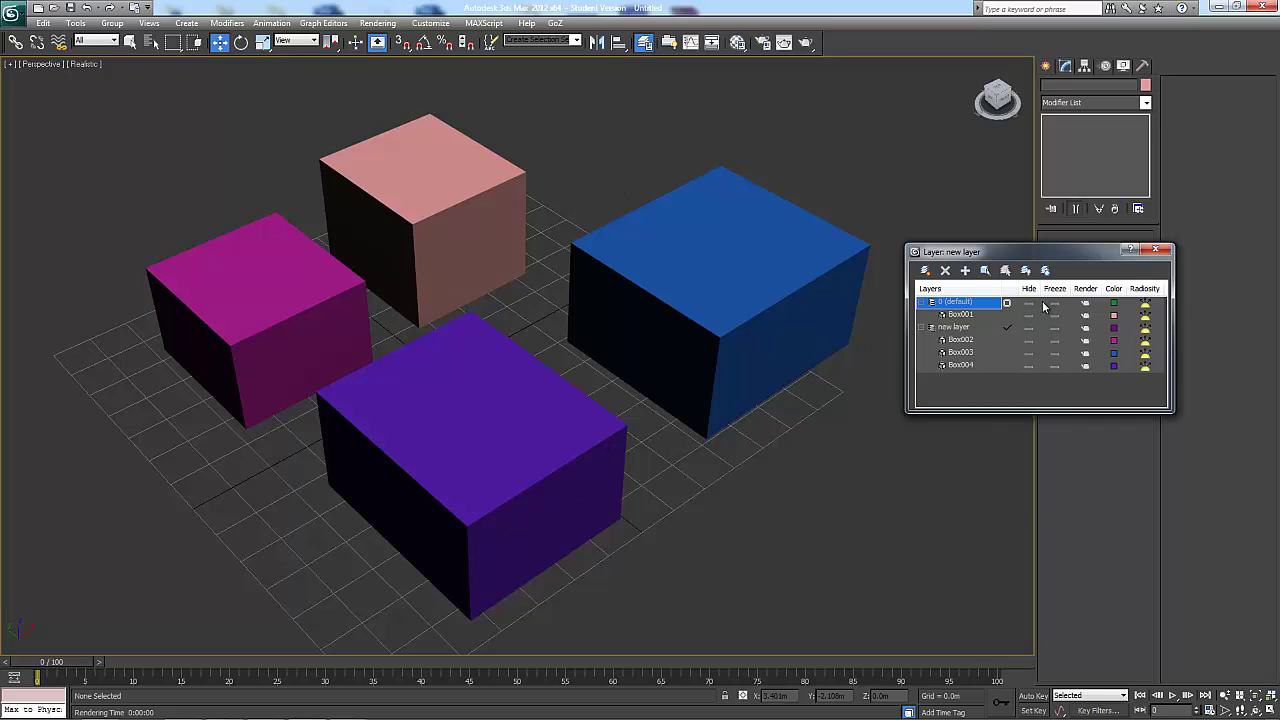
{"action": "left_click", "coordinate": [1045, 271]}
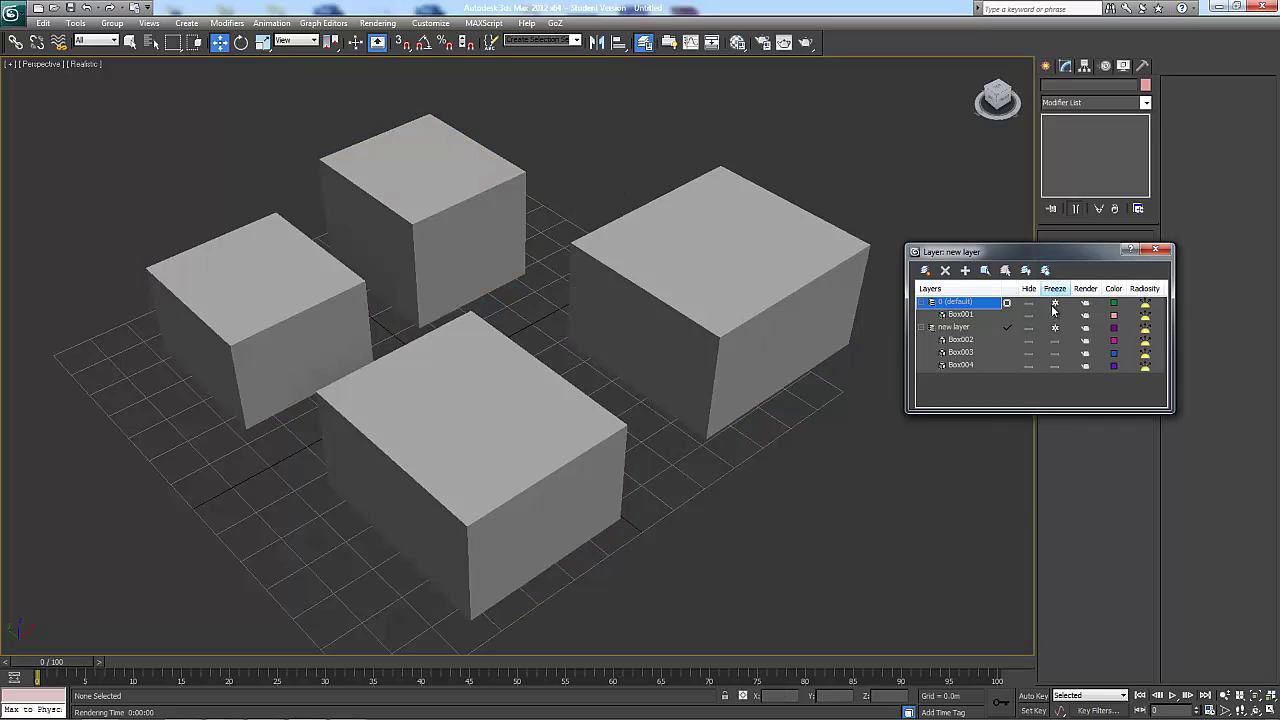
{"action": "left_click", "coordinate": [1047, 271]}
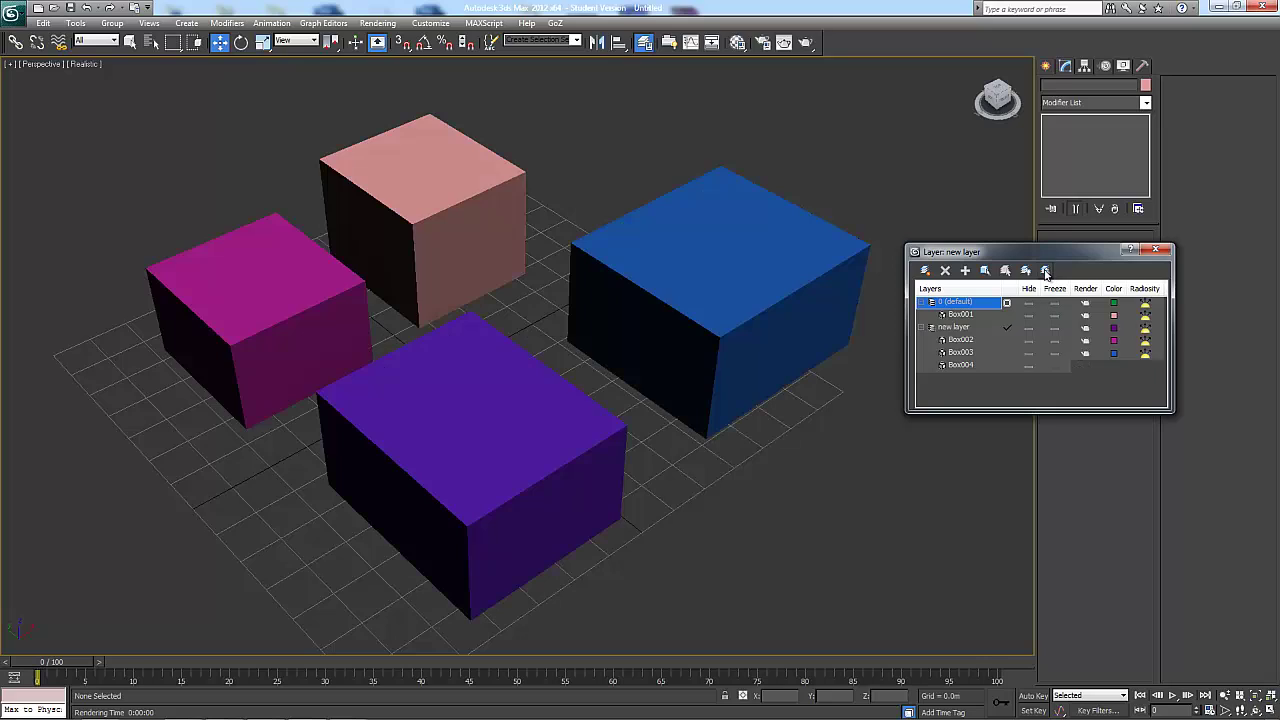
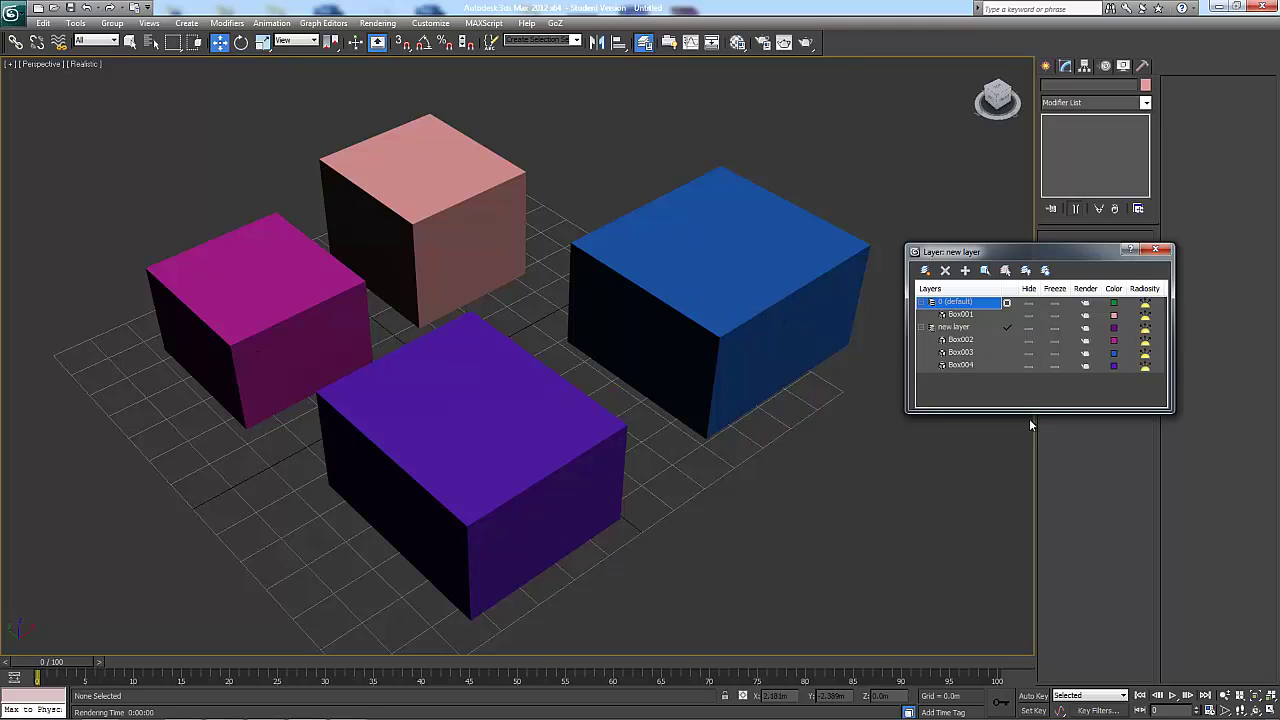
Step: Render the perspective view with all four boxes and close the rendered image
{"action": "left_click", "coordinate": [806, 44]}
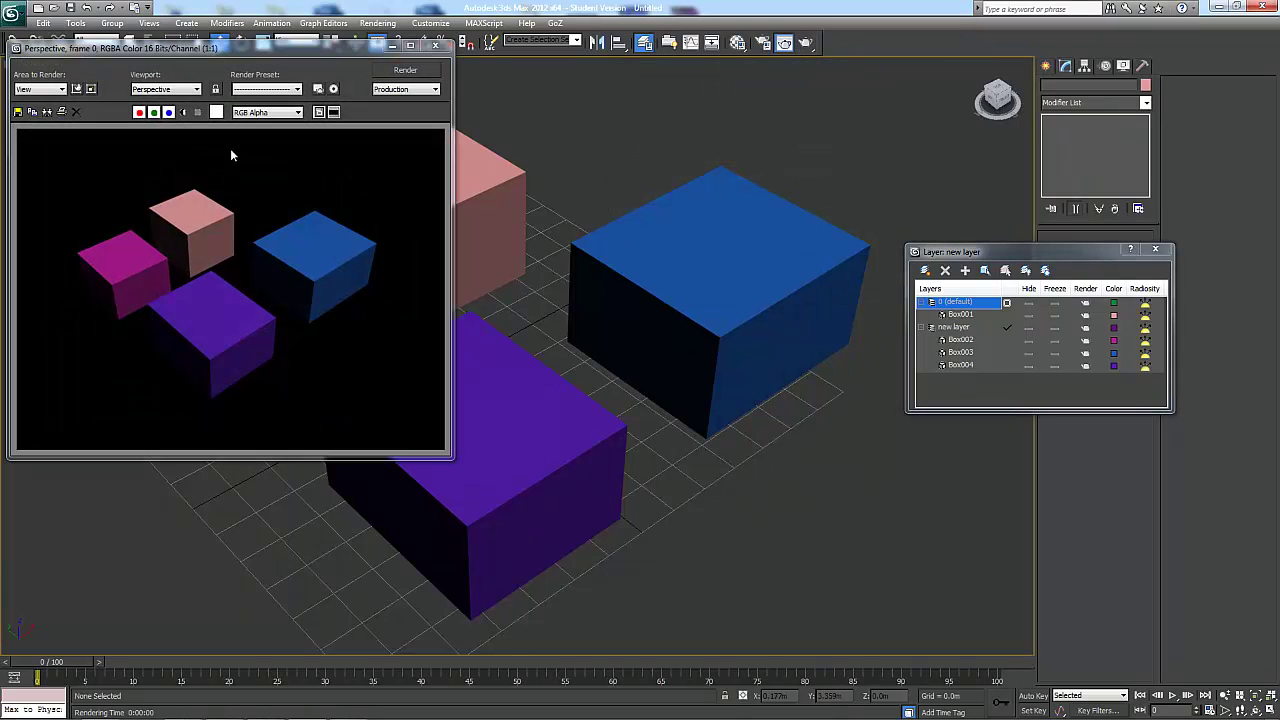
{"action": "left_click", "coordinate": [435, 45]}
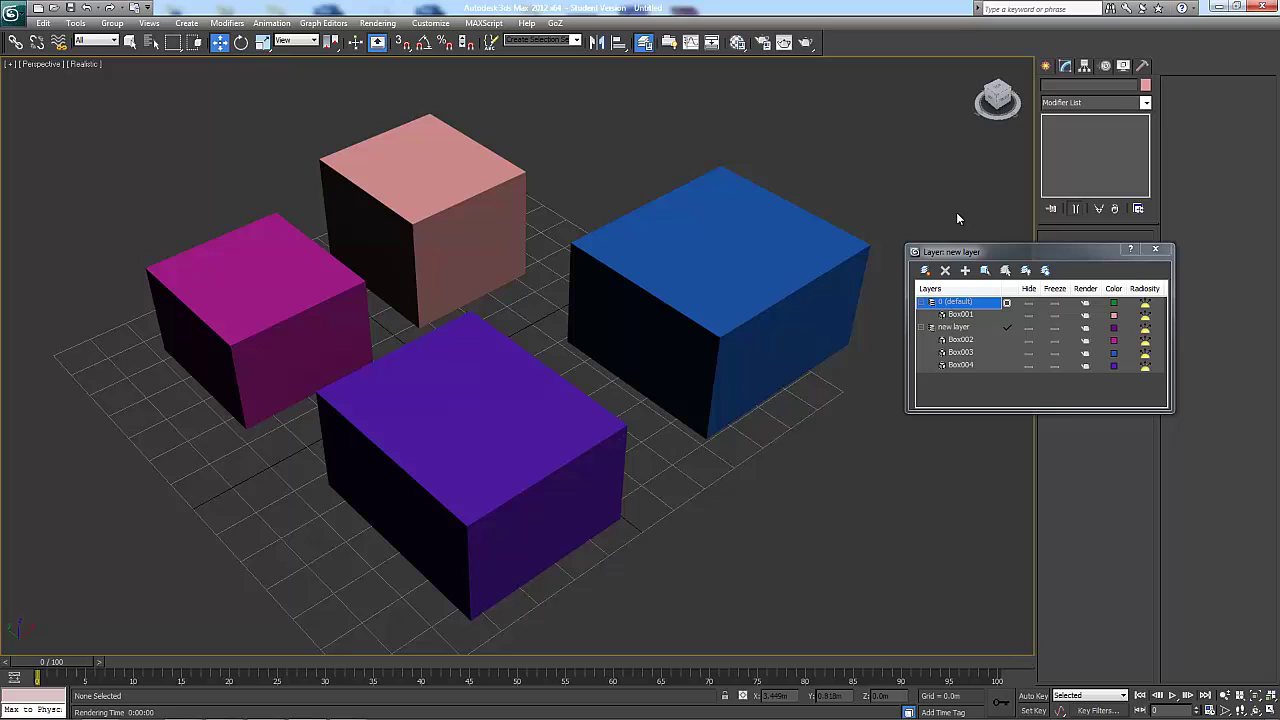
Step: Exclude Box003 and Box001 from rendering, render the perspective view, and make both boxes renderable again
{"action": "left_click", "coordinate": [1086, 356]}
{"action": "left_click", "coordinate": [1086, 314]}
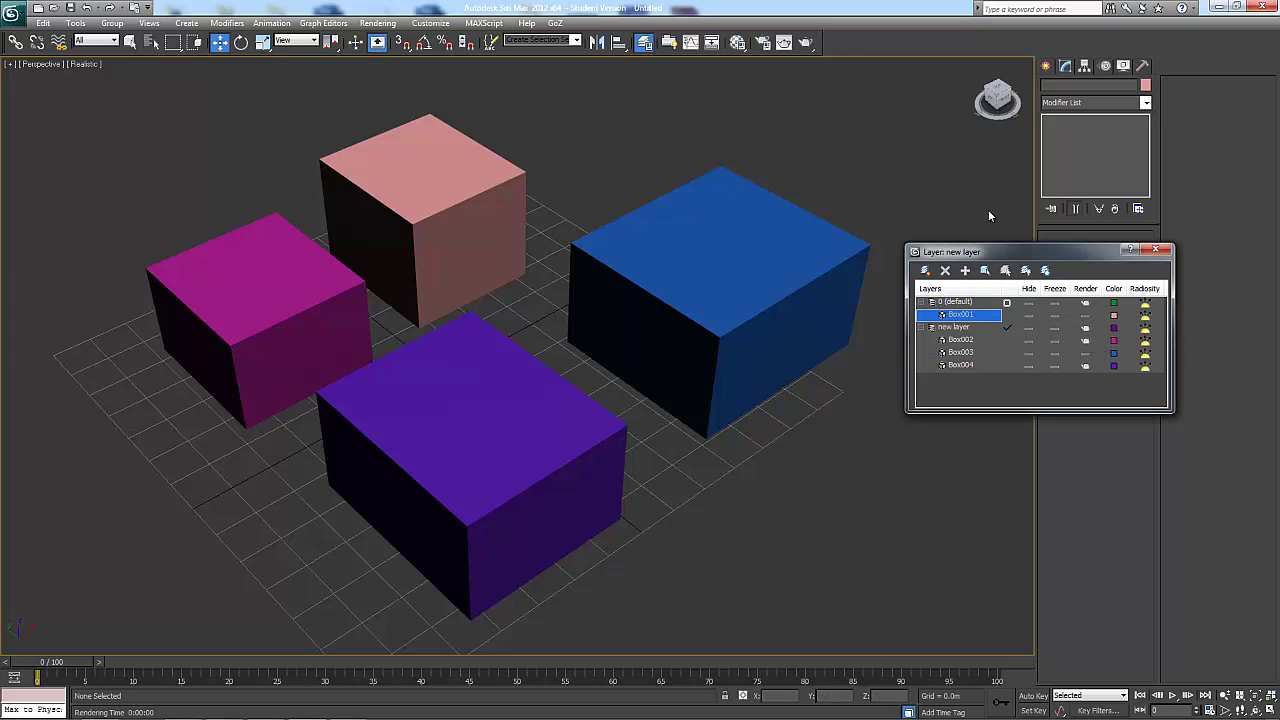
{"action": "left_click", "coordinate": [806, 42]}
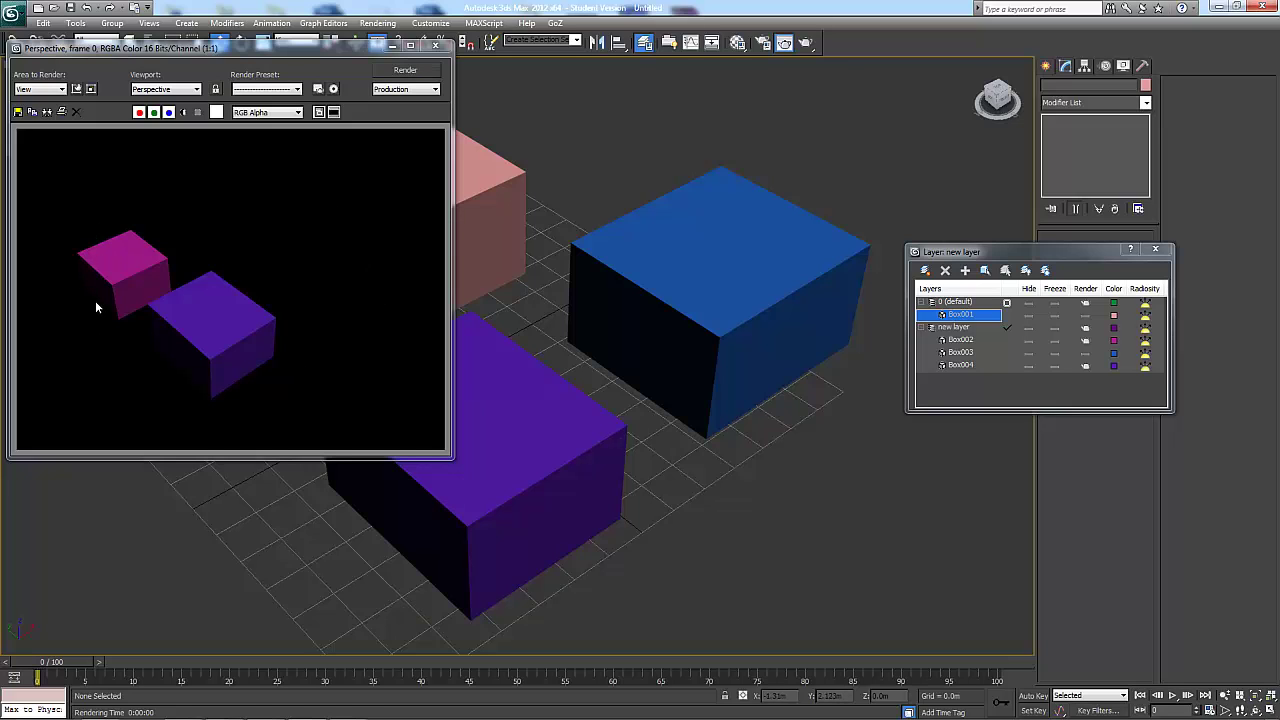
{"action": "left_click", "coordinate": [435, 45]}
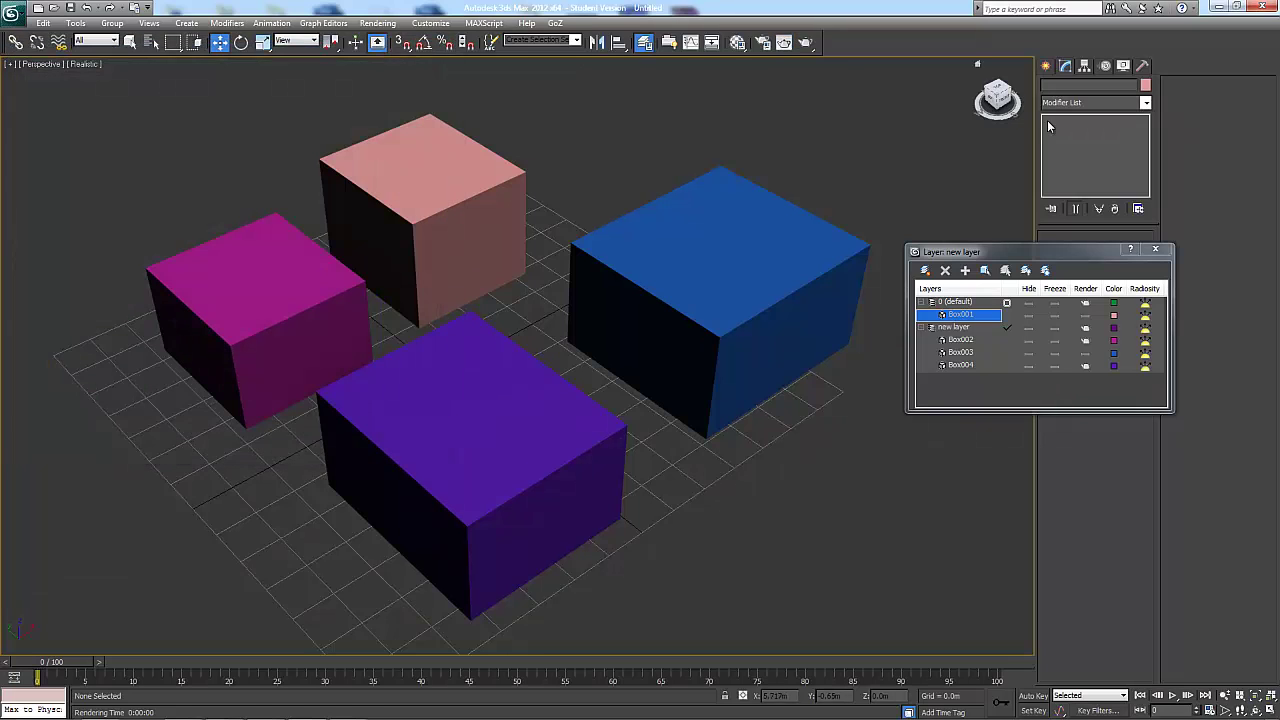
{"action": "left_click", "coordinate": [1087, 353]}
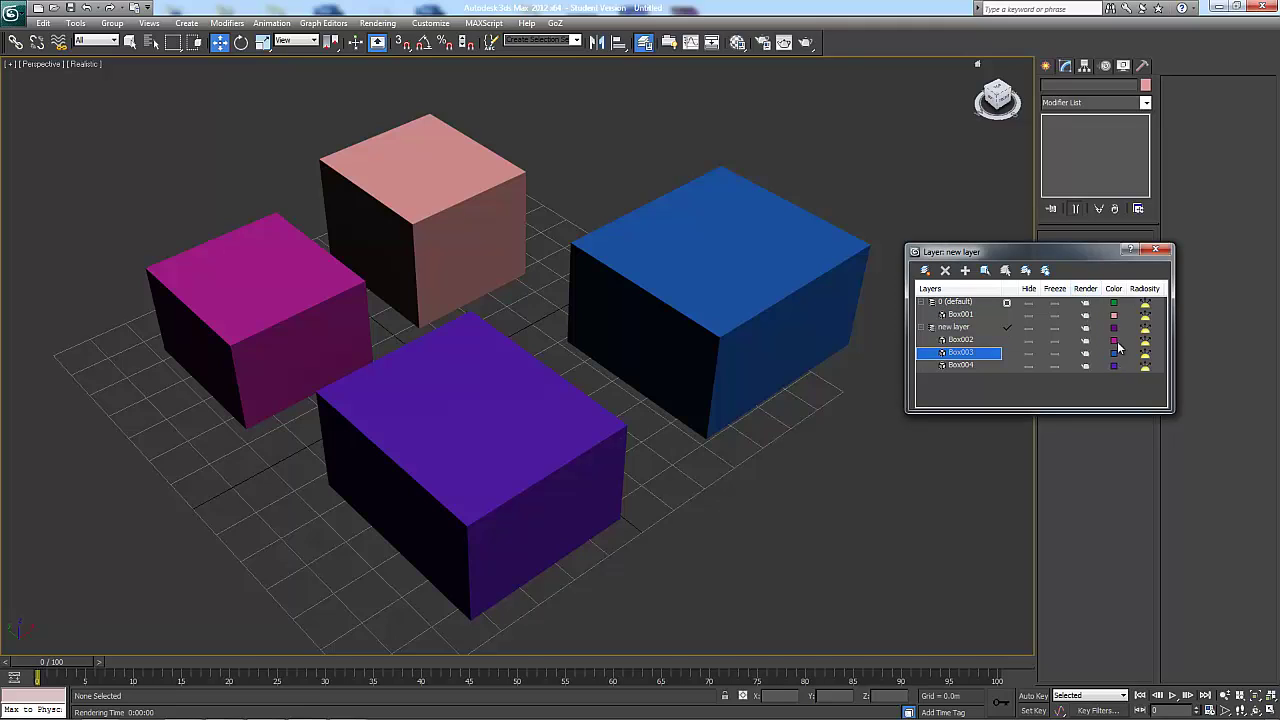
Step: Select the blue Box003 and change its object color to light green
{"action": "left_click", "coordinate": [745, 250]}
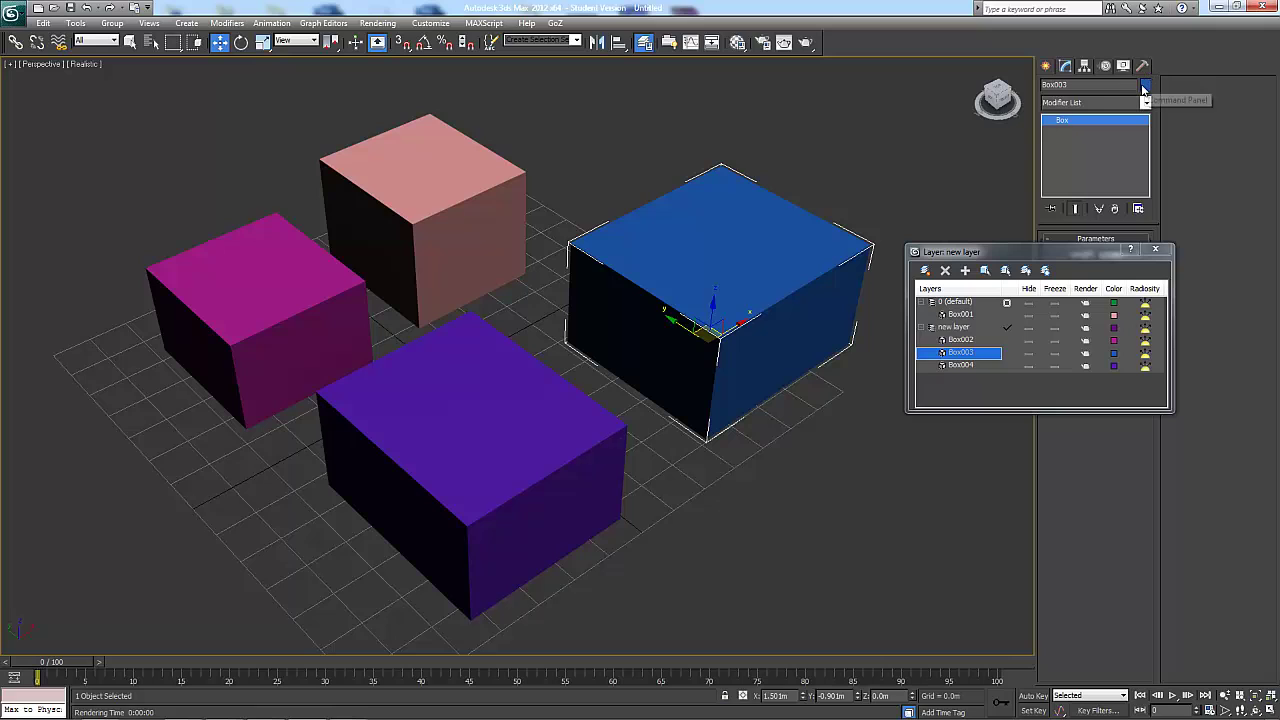
{"action": "left_click", "coordinate": [1146, 85]}
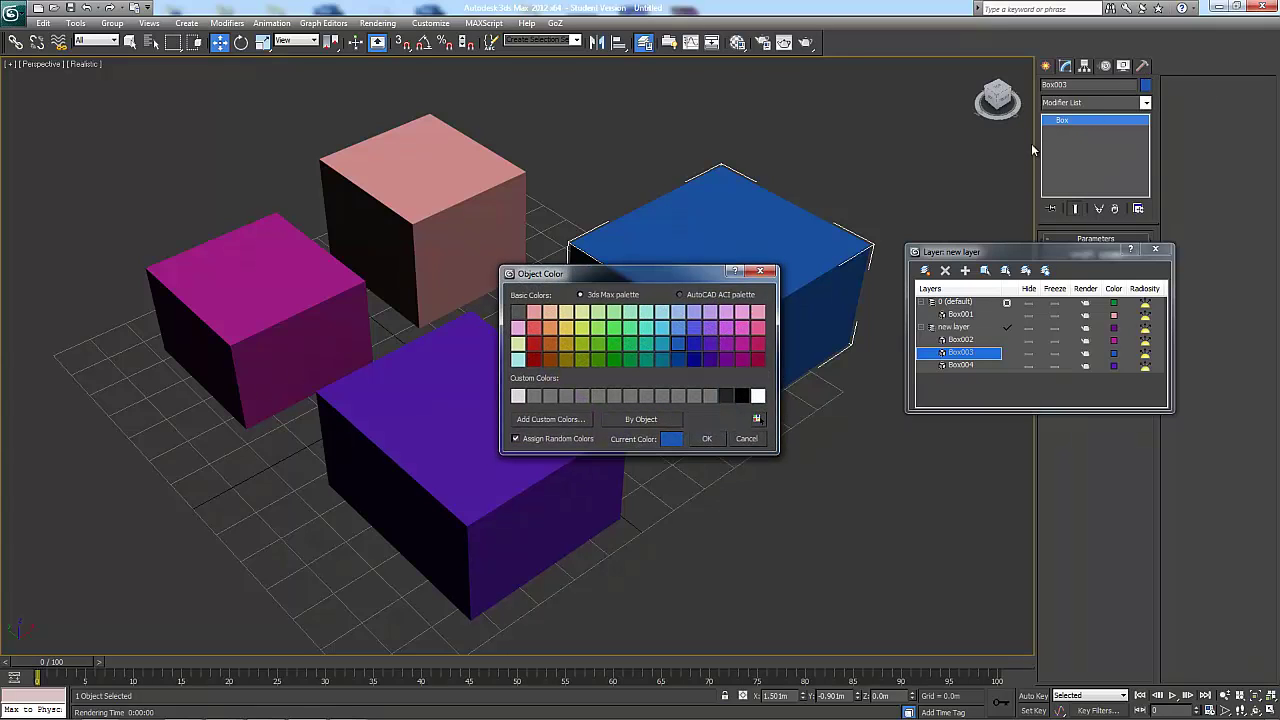
{"action": "left_click", "coordinate": [598, 338]}
{"action": "left_click", "coordinate": [707, 439]}
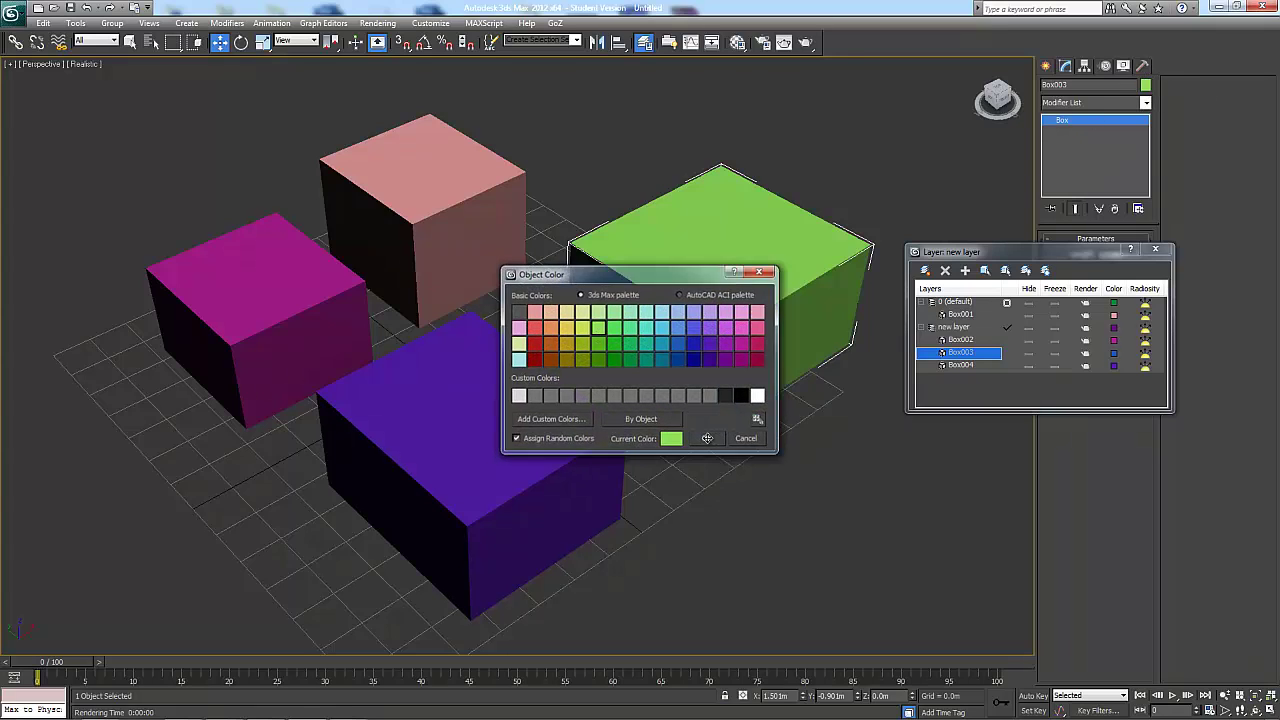
Step: Change Box003's color to dark purple from its color swatch in the layer list
{"action": "left_click", "coordinate": [1114, 357]}
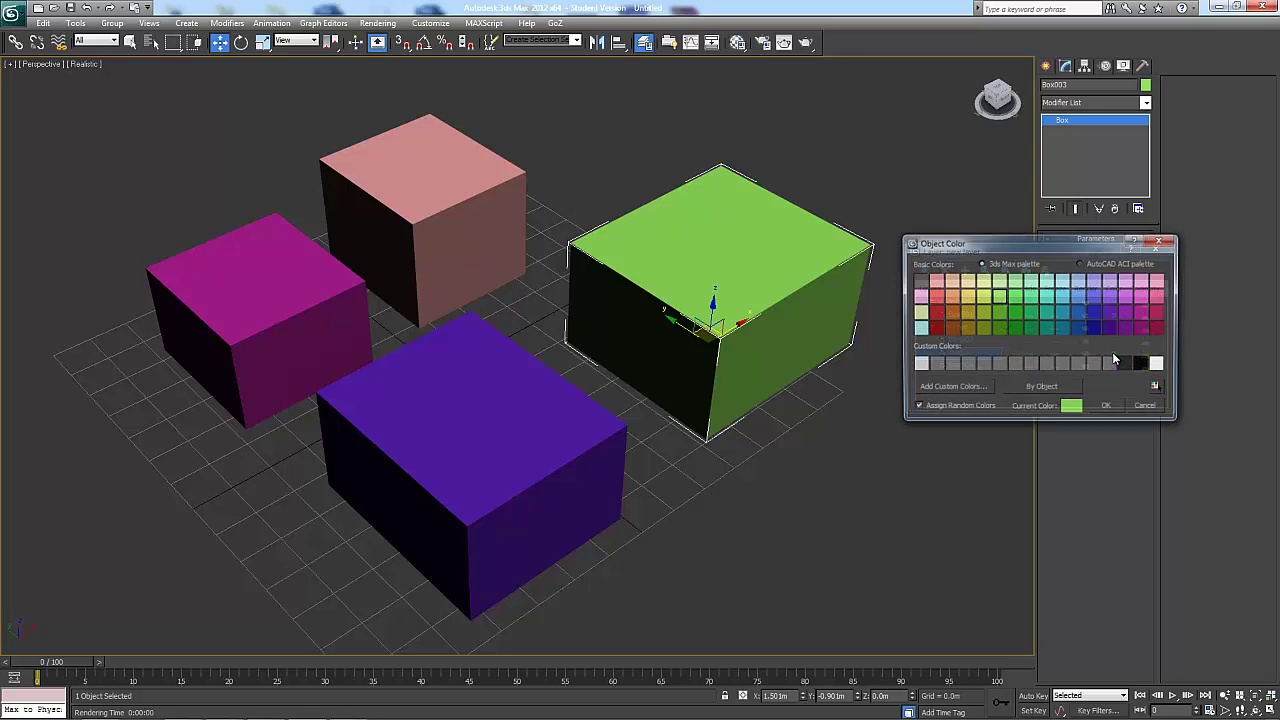
{"action": "left_click_drag", "start_coordinate": [1072, 242], "coordinate": [1002, 398]}
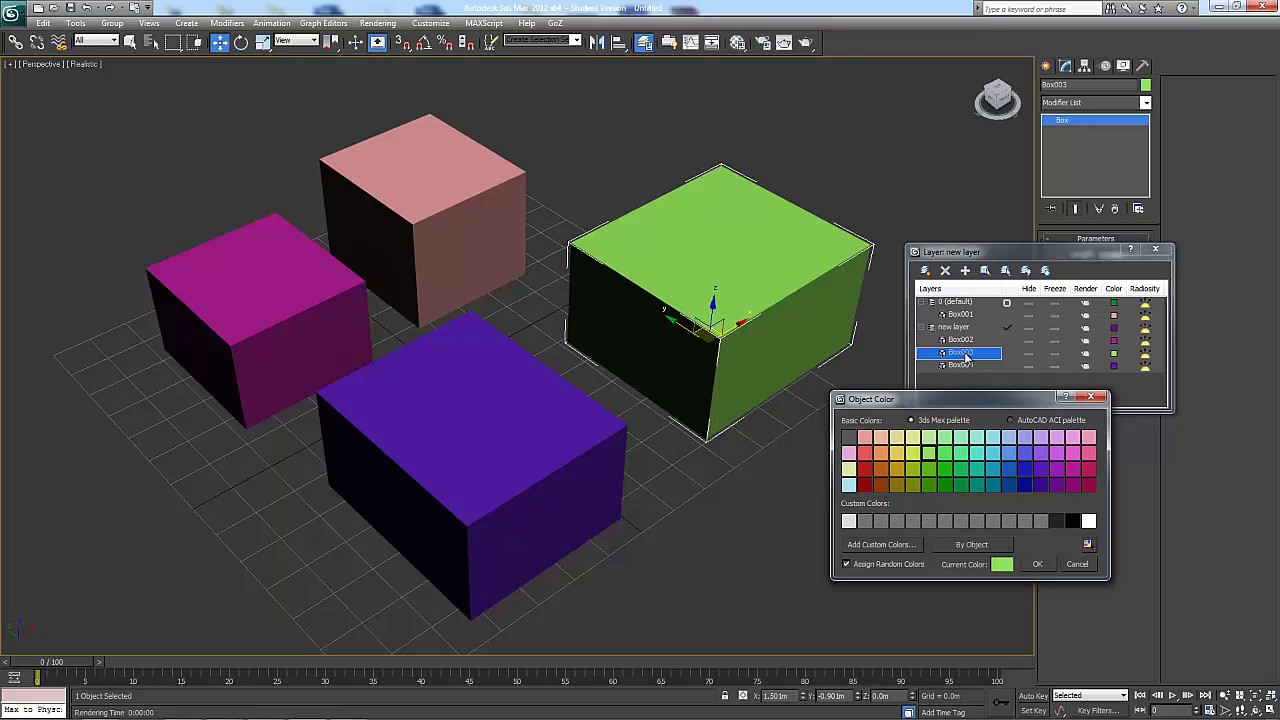
{"action": "left_click", "coordinate": [1045, 483]}
{"action": "left_click", "coordinate": [1037, 563]}
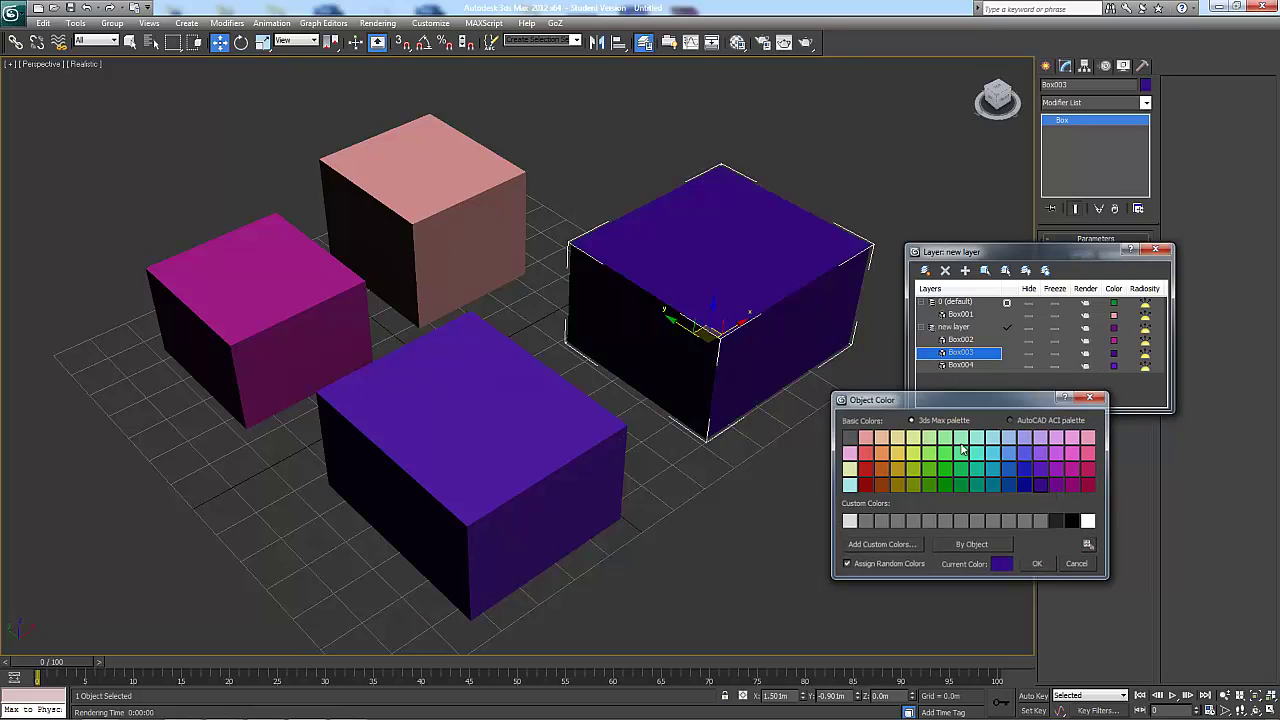
Step: Set the layer color of "new layer" to dark golden brown
{"action": "left_click", "coordinate": [1115, 332]}
{"action": "left_click", "coordinate": [967, 328]}
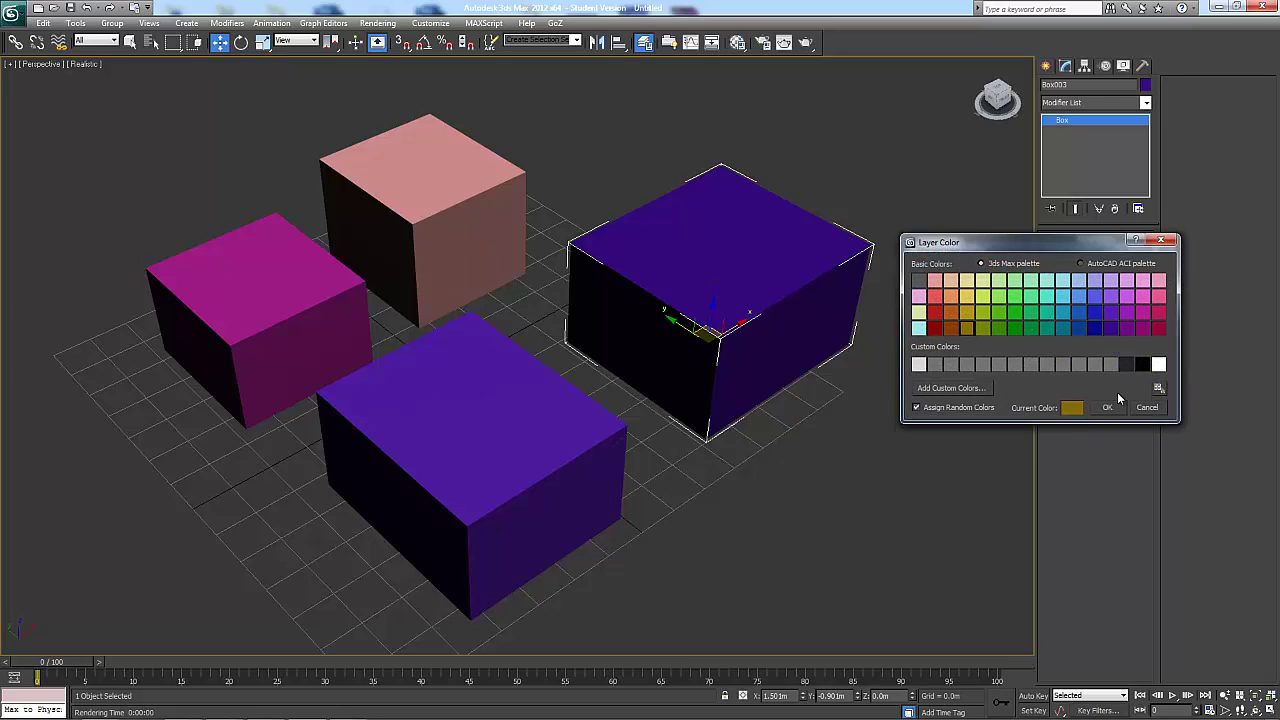
{"action": "left_click", "coordinate": [1102, 407]}
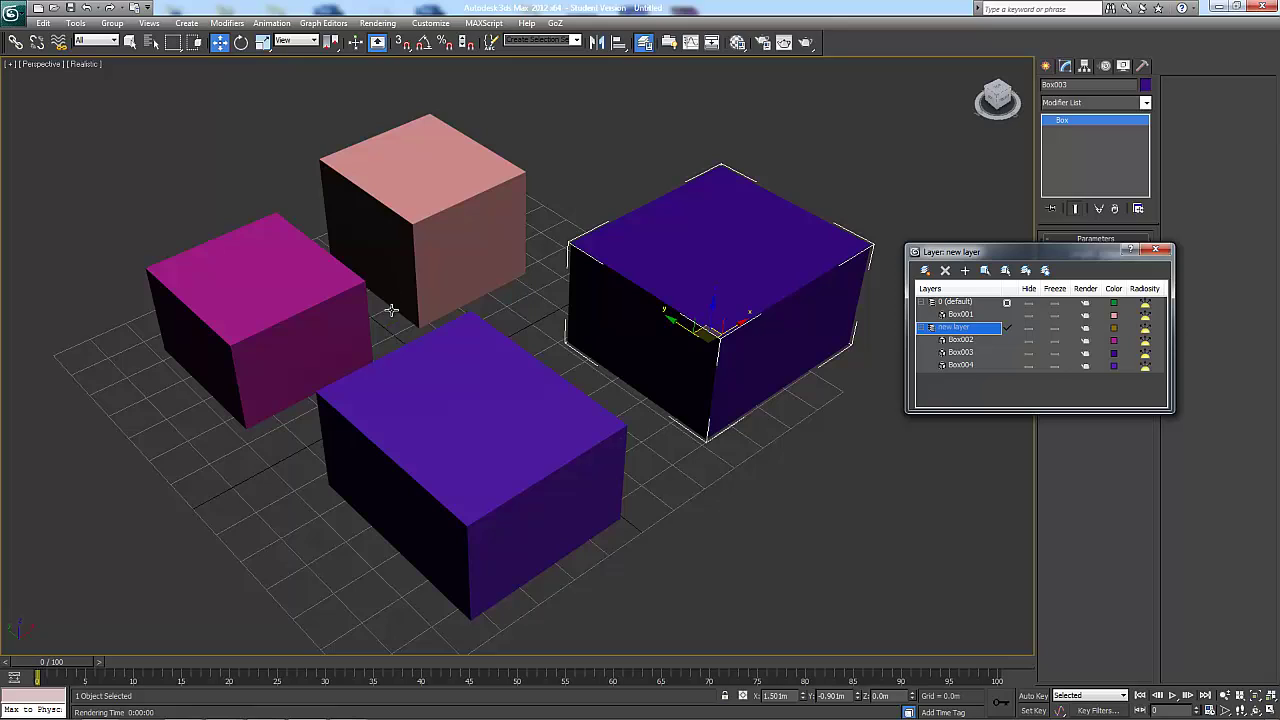
Step: Turn off the radiosity setting of Box001 in the layer list and toggle the radiosity setting of "new layer"
{"action": "left_click", "coordinate": [1145, 316]}
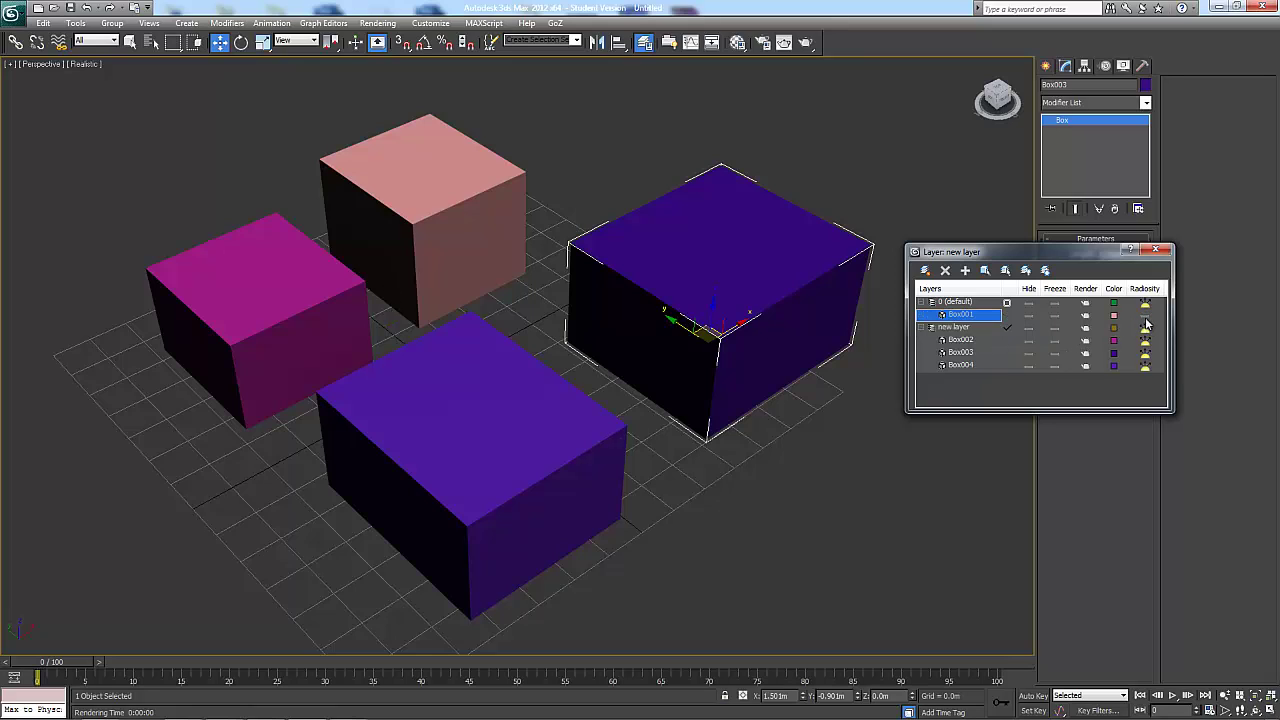
{"action": "left_click", "coordinate": [1145, 328]}
{"action": "left_click", "coordinate": [1145, 330]}
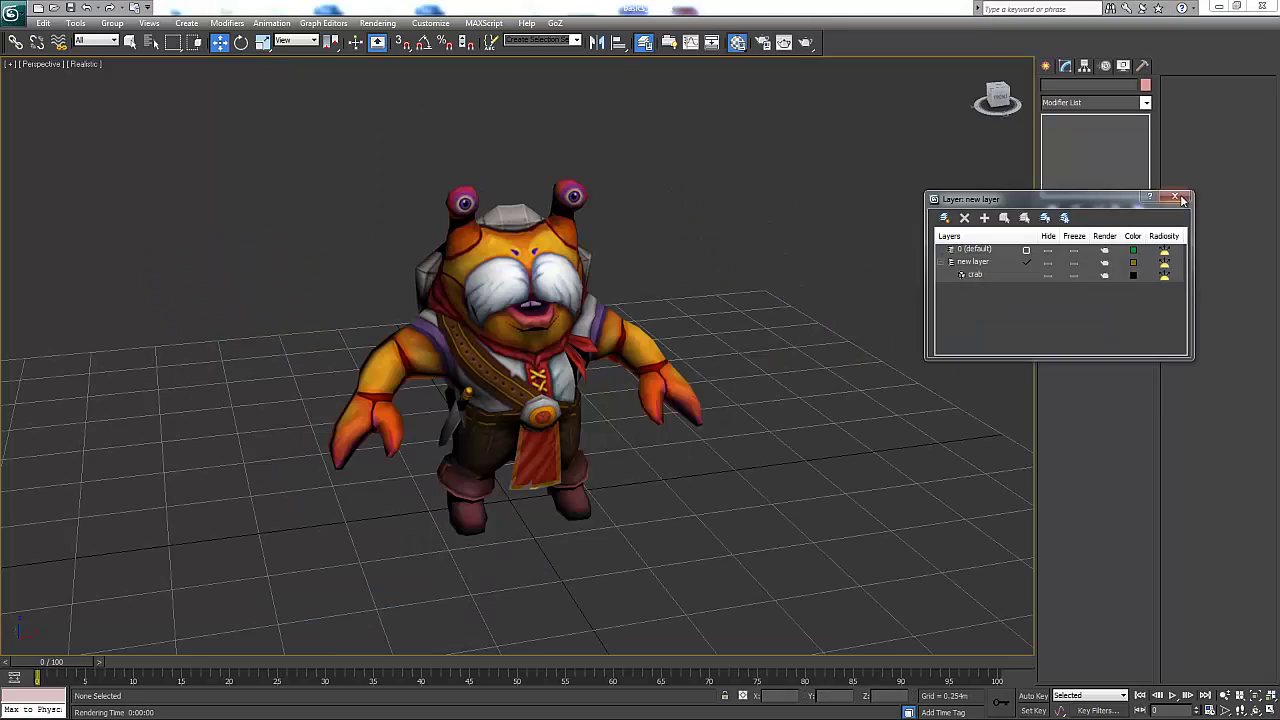
Step: Show the crab character in wireframe display and return it to Realistic shading
{"action": "mouse_move", "coordinate": [824, 320]}
{"action": "middle_mouse_down", "text": "alt"}
{"action": "mouse_move", "coordinate": [863, 289]}
{"action": "mouse_move", "coordinate": [834, 294]}
{"action": "mouse_move", "coordinate": [820, 337]}
{"action": "middle_mouse_up", "text": "alt"}
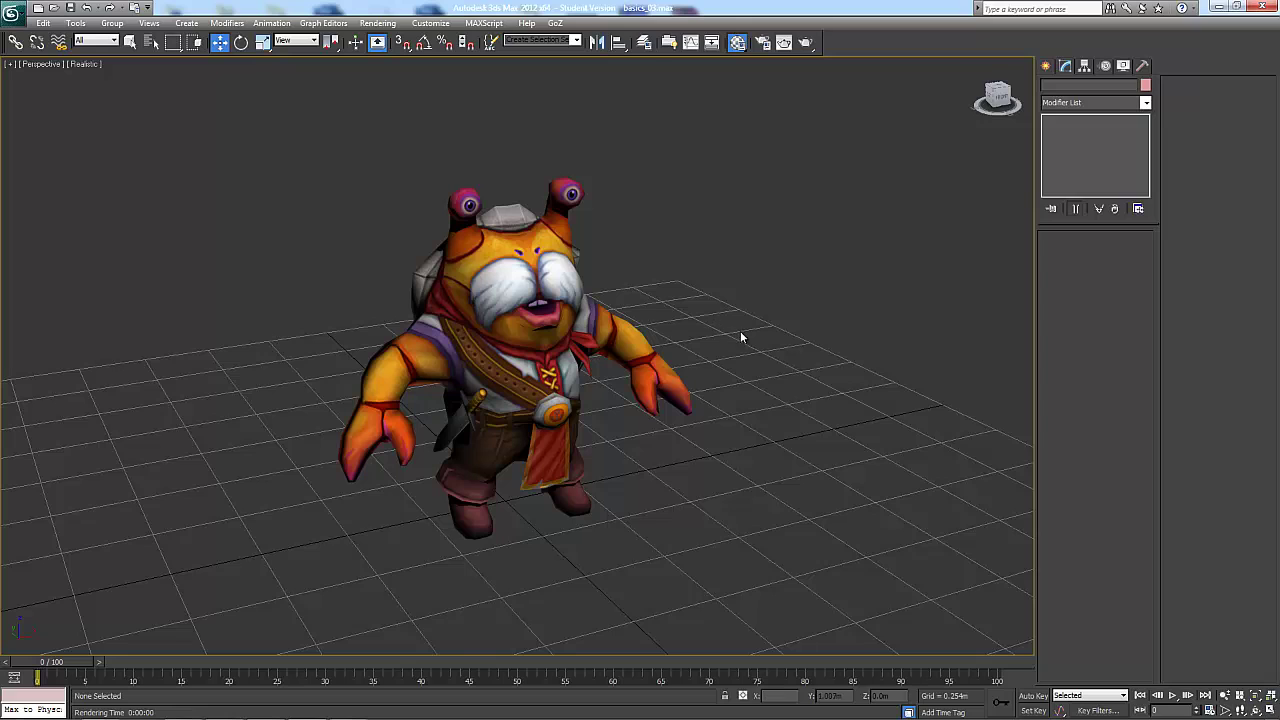
{"action": "middle_click_drag", "start_coordinate": [740, 335], "coordinate": [751, 335], "text": "alt"}
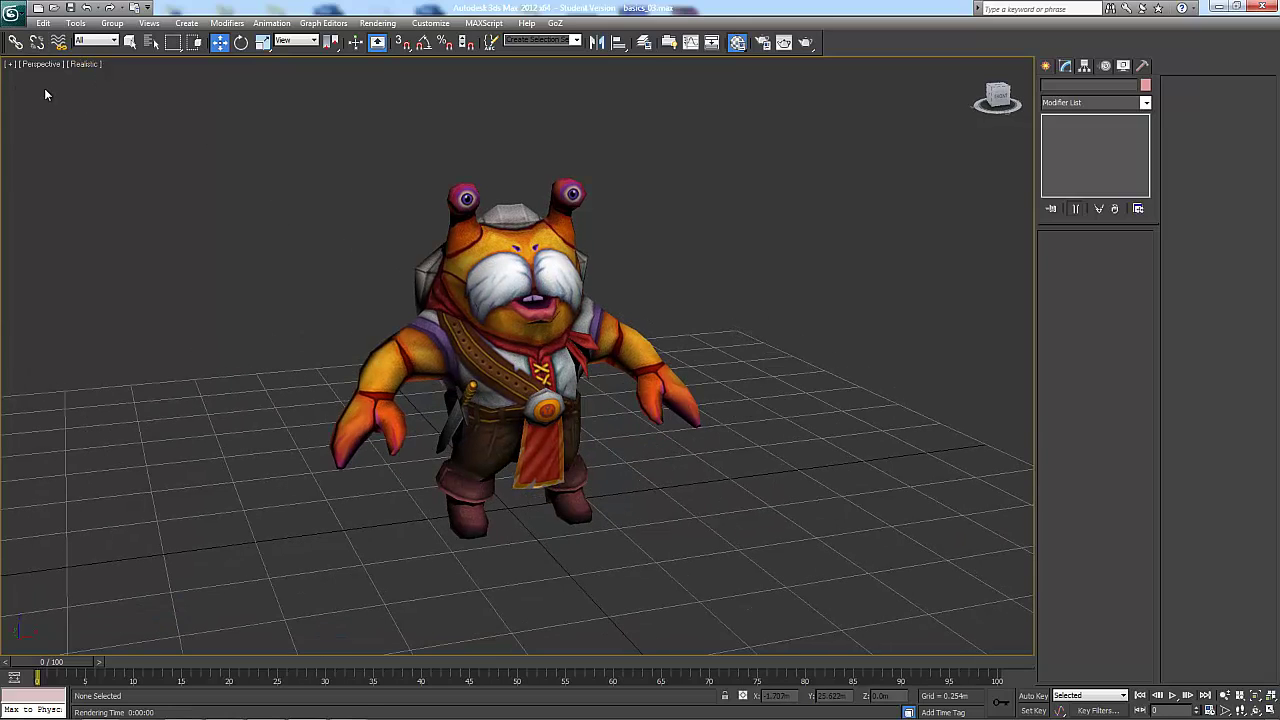
{"action": "middle_click_drag", "start_coordinate": [322, 228], "coordinate": [326, 229], "text": "alt"}
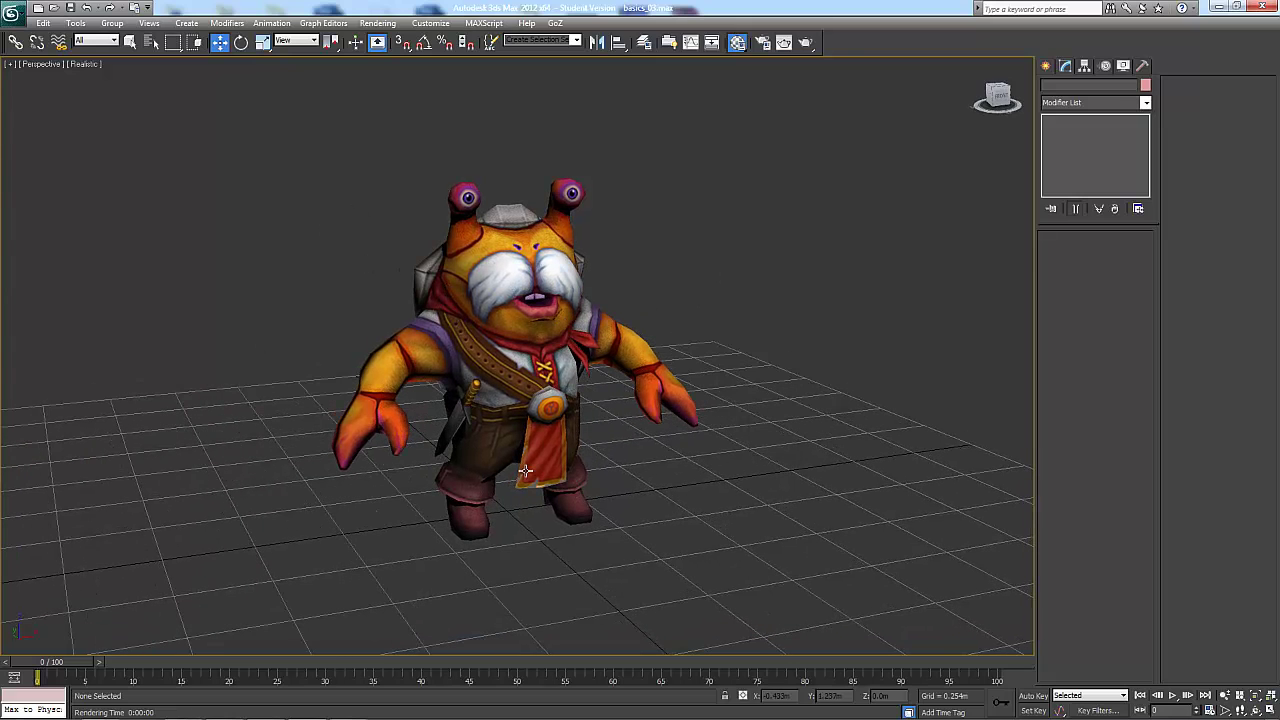
{"action": "mouse_move", "coordinate": [702, 520]}
{"action": "middle_mouse_down", "text": "alt"}
{"action": "mouse_move", "coordinate": [654, 537]}
{"action": "mouse_move", "coordinate": [597, 534]}
{"action": "mouse_move", "coordinate": [697, 537]}
{"action": "middle_mouse_up", "text": "alt"}
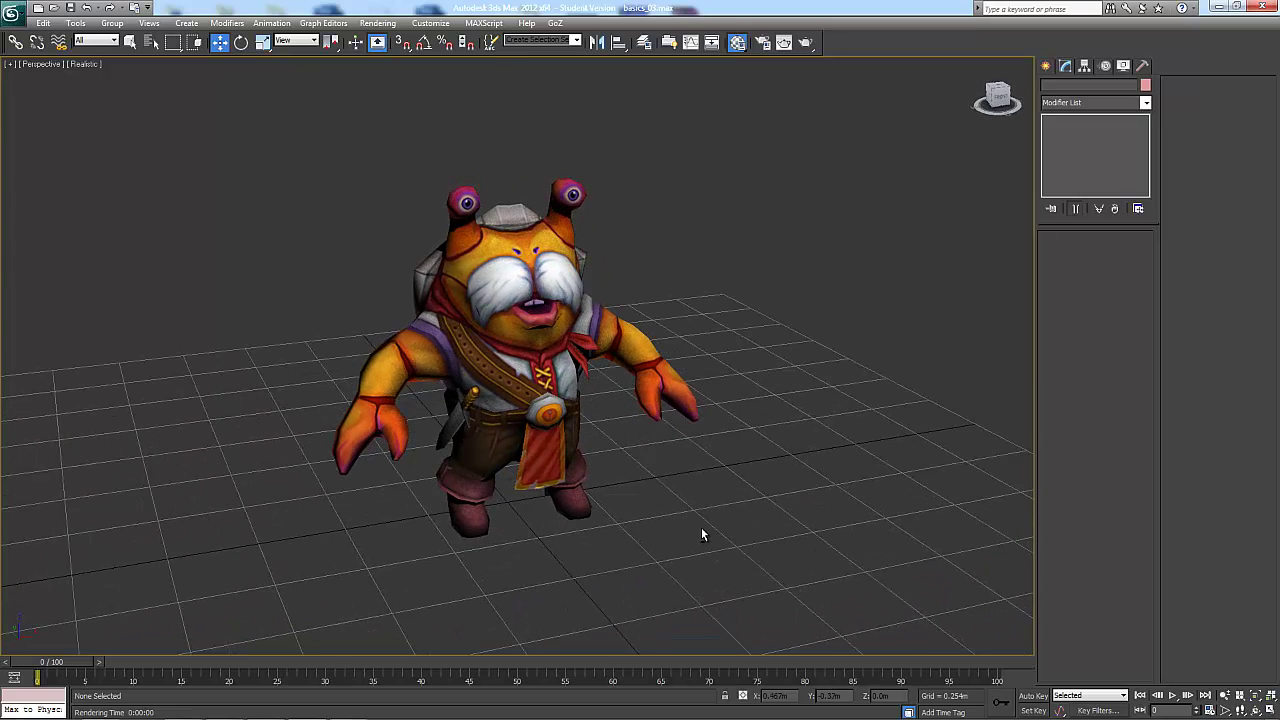
{"action": "key", "text": "F3"}
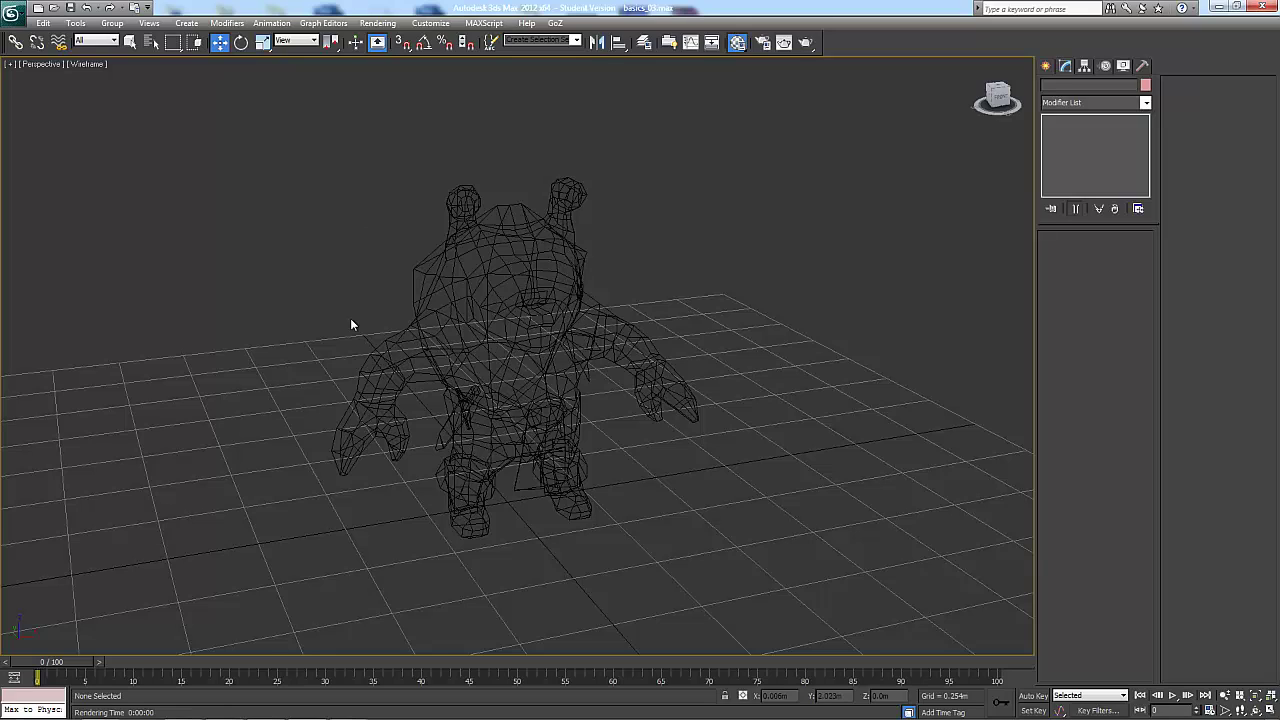
{"action": "key", "text": "F3"}
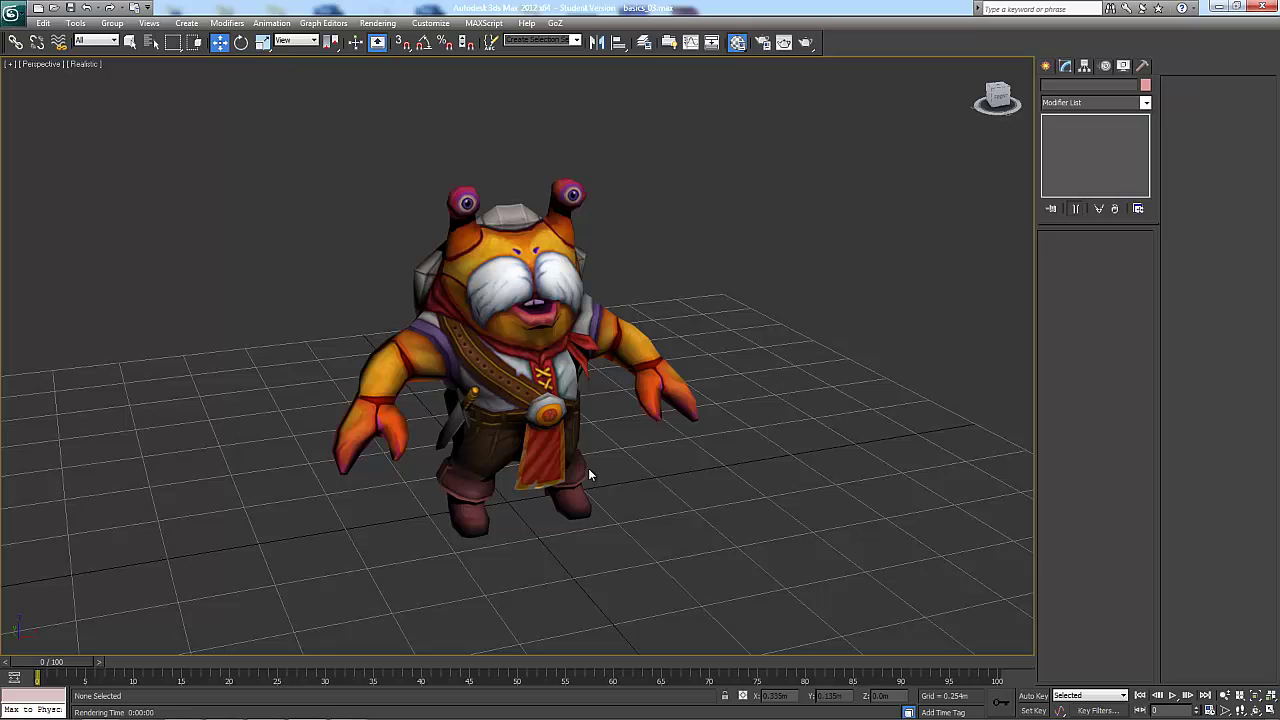
Step: Overlay edged faces on the crab character, inspect the mesh, and turn the edges off again
{"action": "key", "text": "F4"}
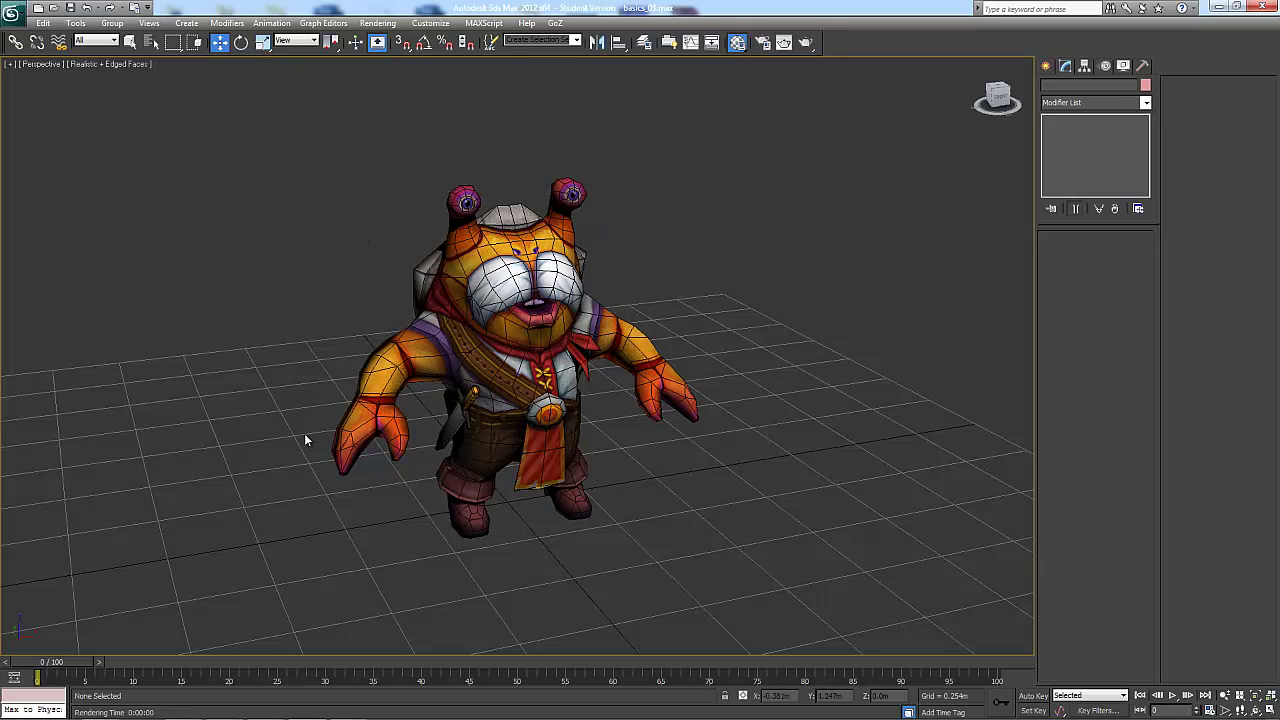
{"action": "mouse_move", "coordinate": [723, 515]}
{"action": "middle_mouse_down", "text": "alt"}
{"action": "mouse_move", "coordinate": [737, 500]}
{"action": "mouse_move", "coordinate": [691, 491]}
{"action": "mouse_move", "coordinate": [728, 494]}
{"action": "middle_mouse_up", "text": "alt"}
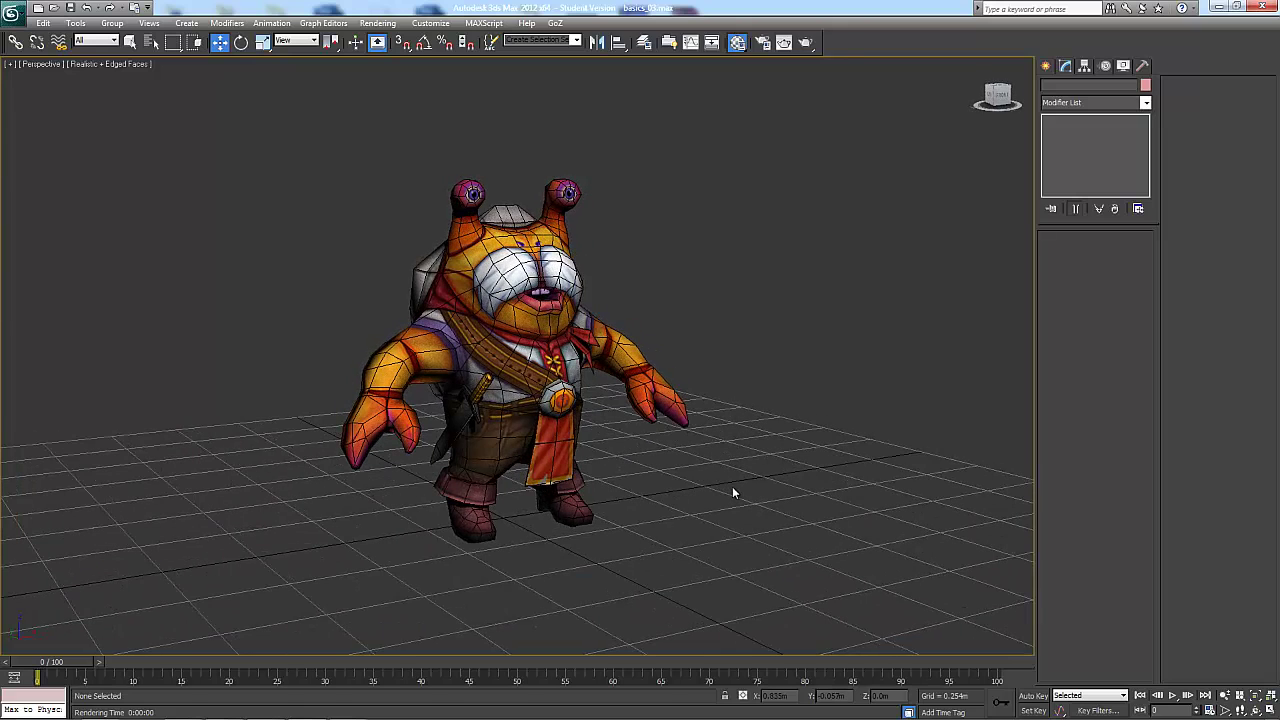
{"action": "key", "text": "F4"}
{"action": "middle_click_drag", "start_coordinate": [689, 506], "coordinate": [669, 502], "text": "alt"}
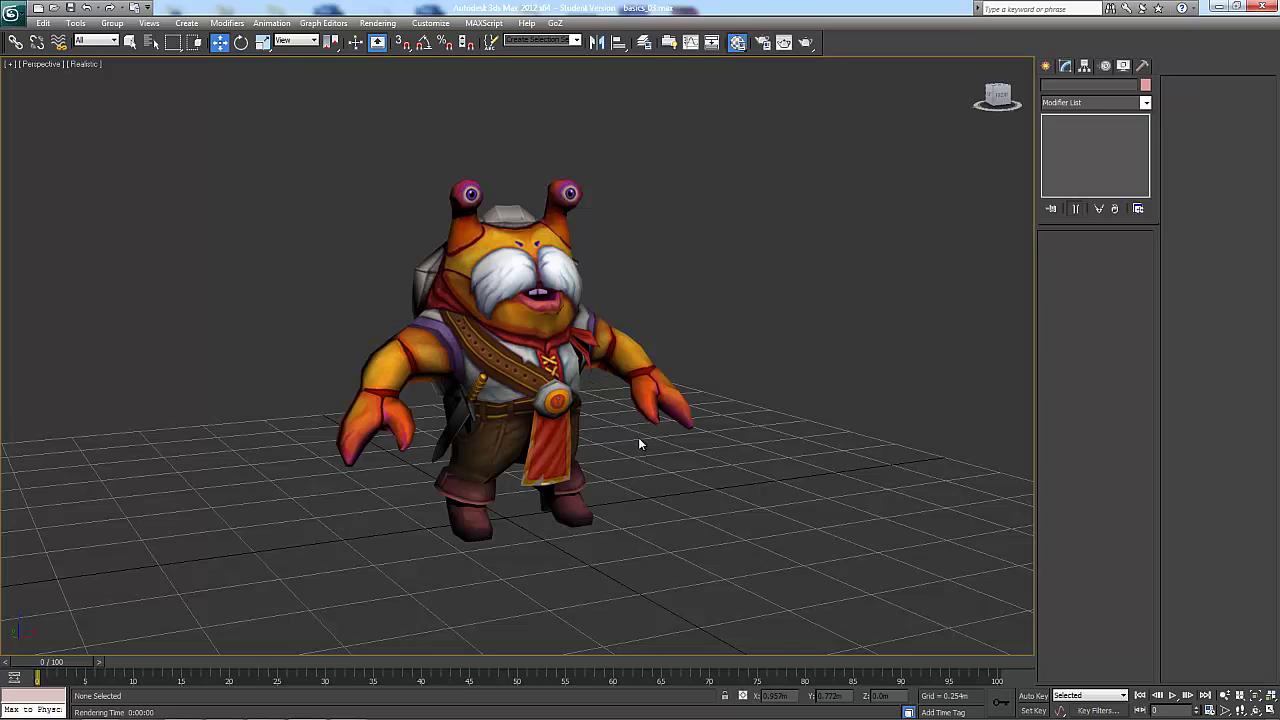
Step: View the crab character from the front and back, and switch the viewport's display mode to Shaded
{"action": "middle_click_drag", "start_coordinate": [640, 443], "coordinate": [674, 377], "text": "alt"}
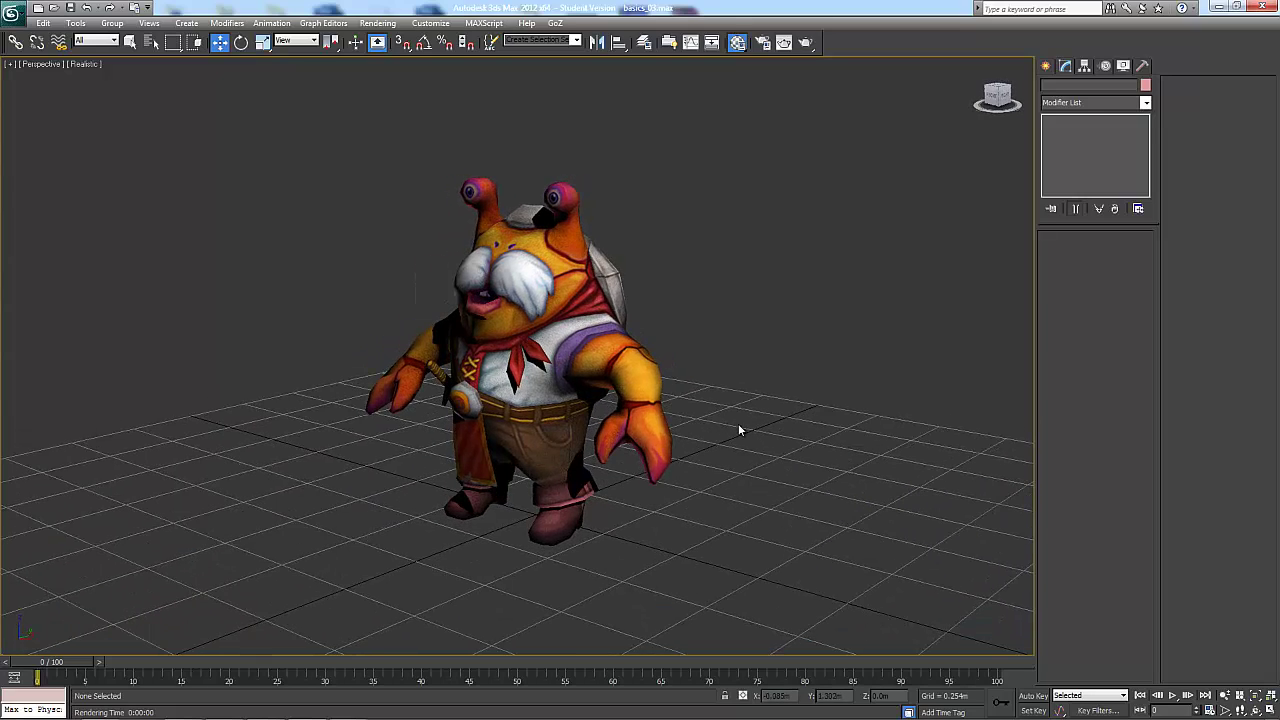
{"action": "middle_click_drag", "start_coordinate": [738, 430], "coordinate": [604, 420], "text": "alt"}
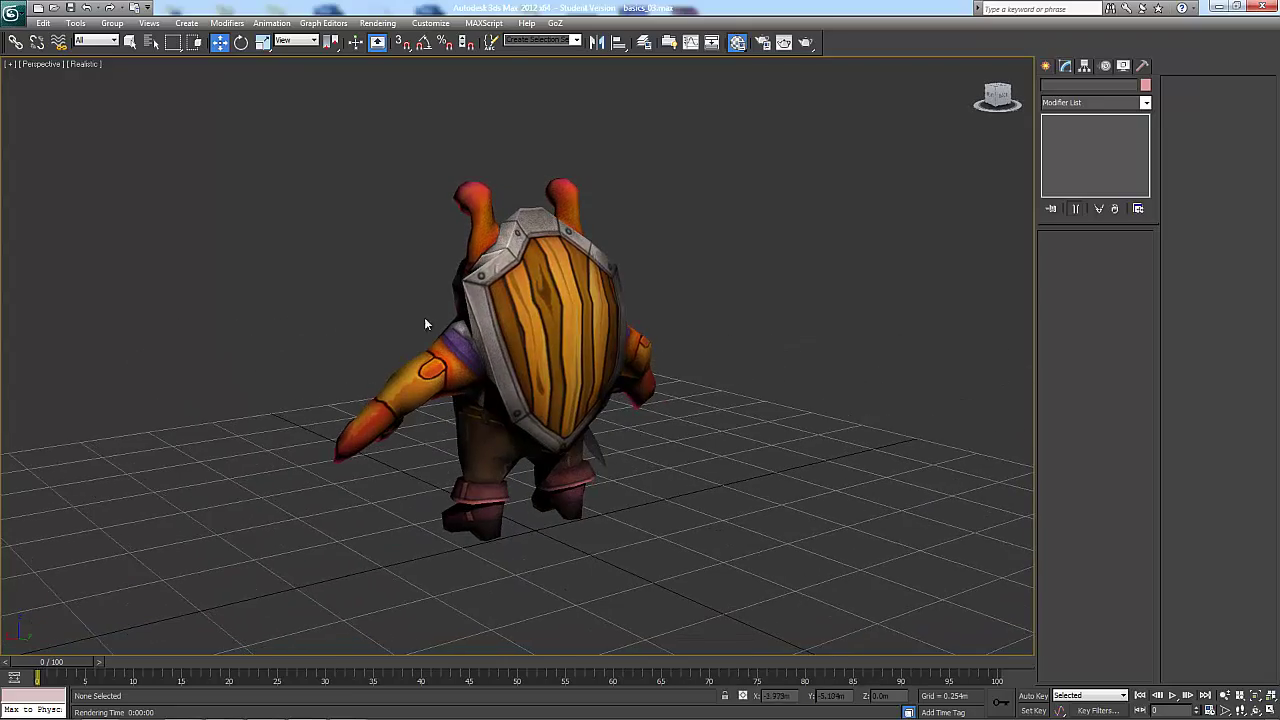
{"action": "middle_click_drag", "start_coordinate": [684, 455], "coordinate": [812, 480], "text": "alt"}
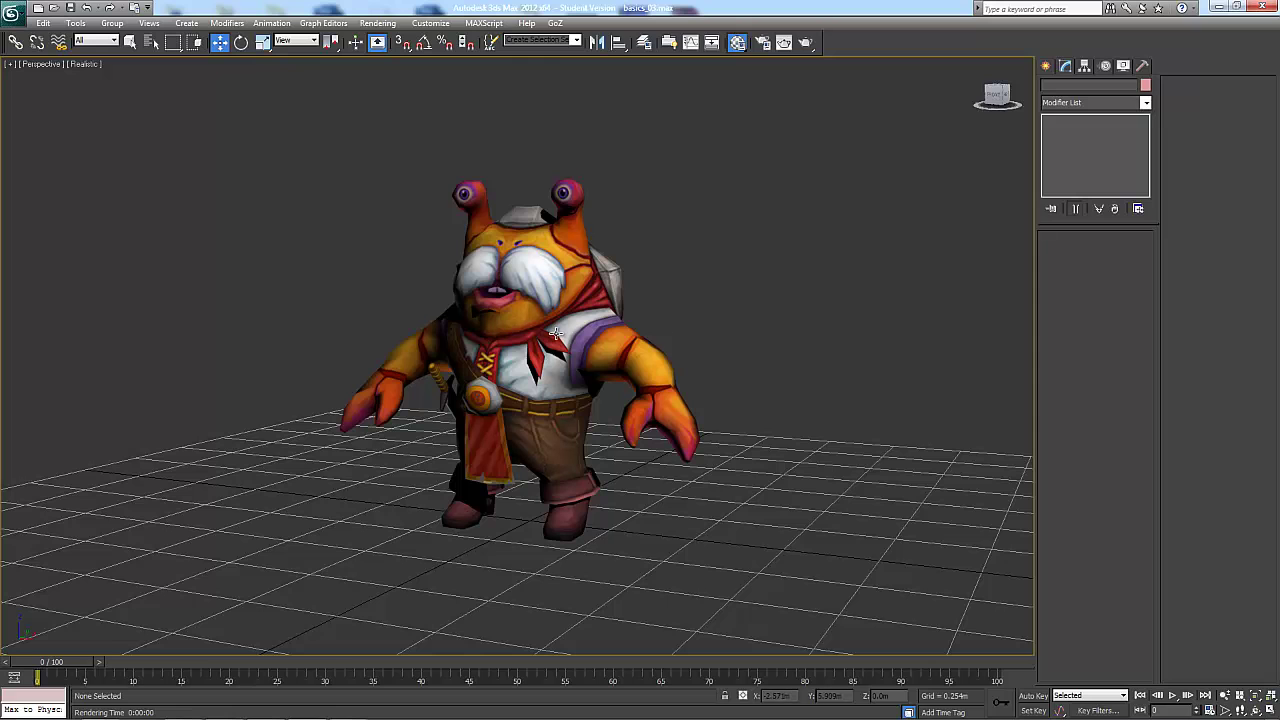
{"action": "middle_click_drag", "start_coordinate": [743, 340], "coordinate": [825, 356], "text": "alt"}
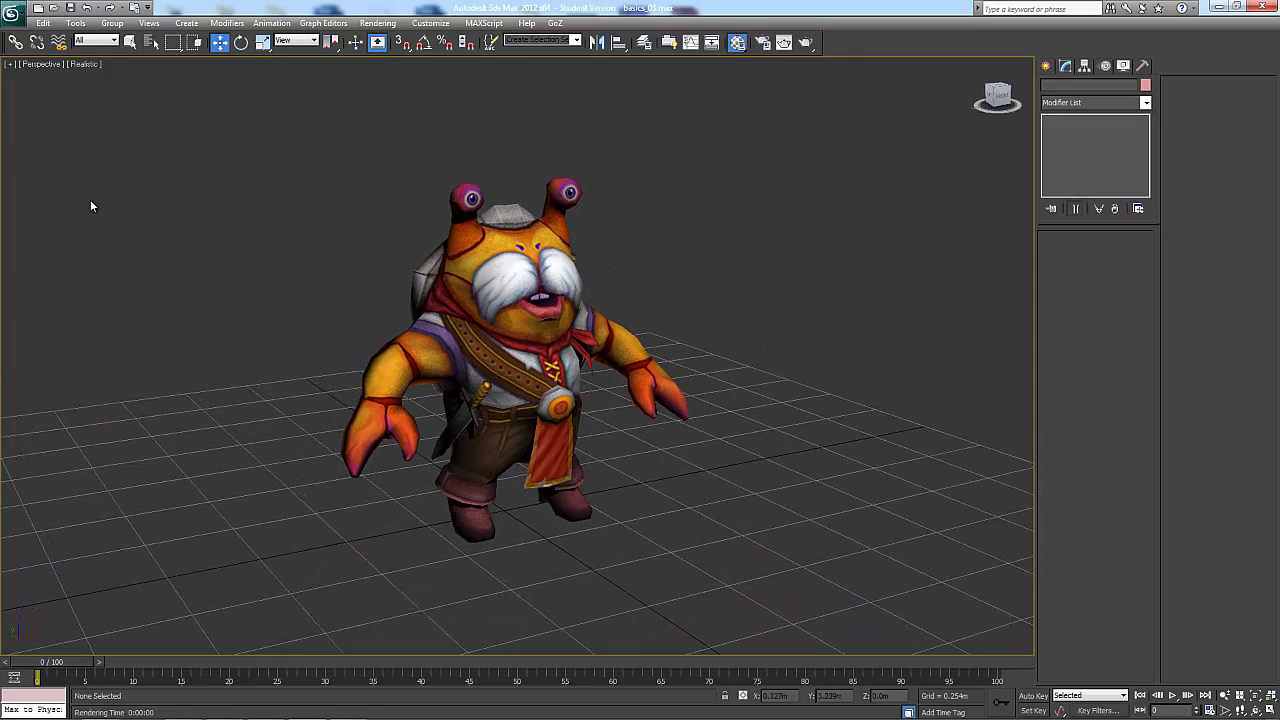
{"action": "left_click", "coordinate": [85, 64]}
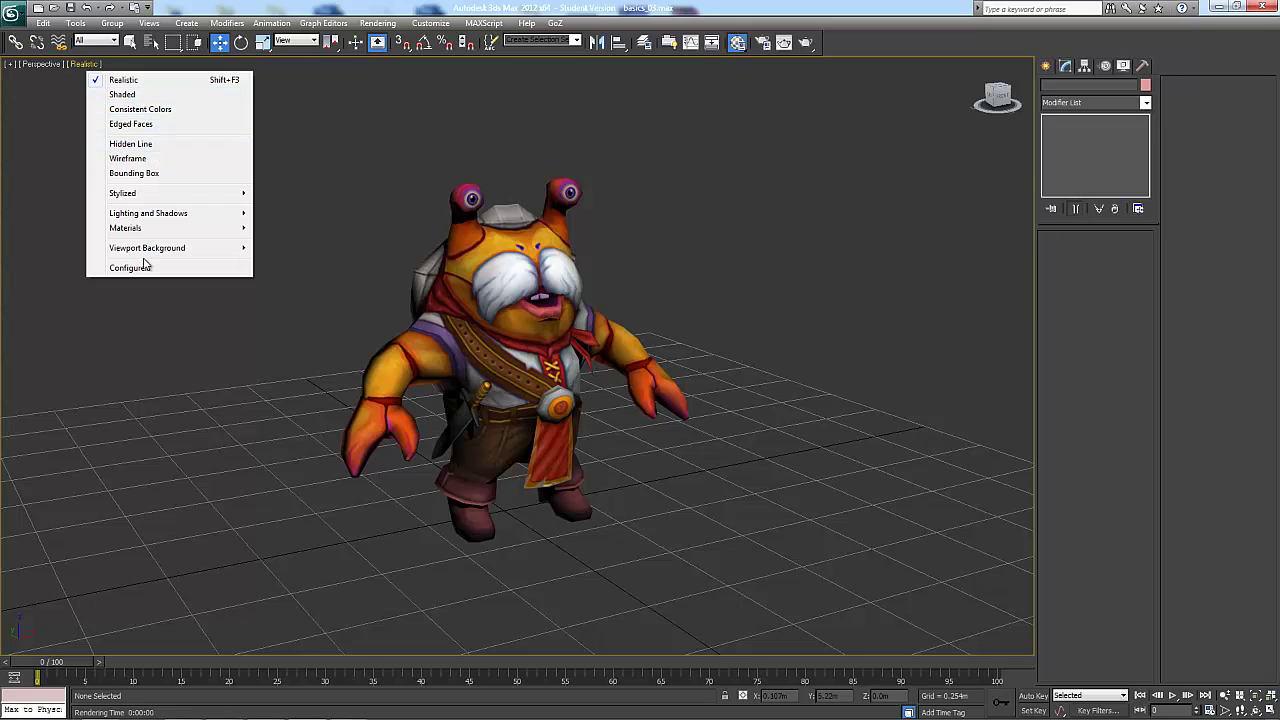
{"action": "left_click", "coordinate": [133, 95]}
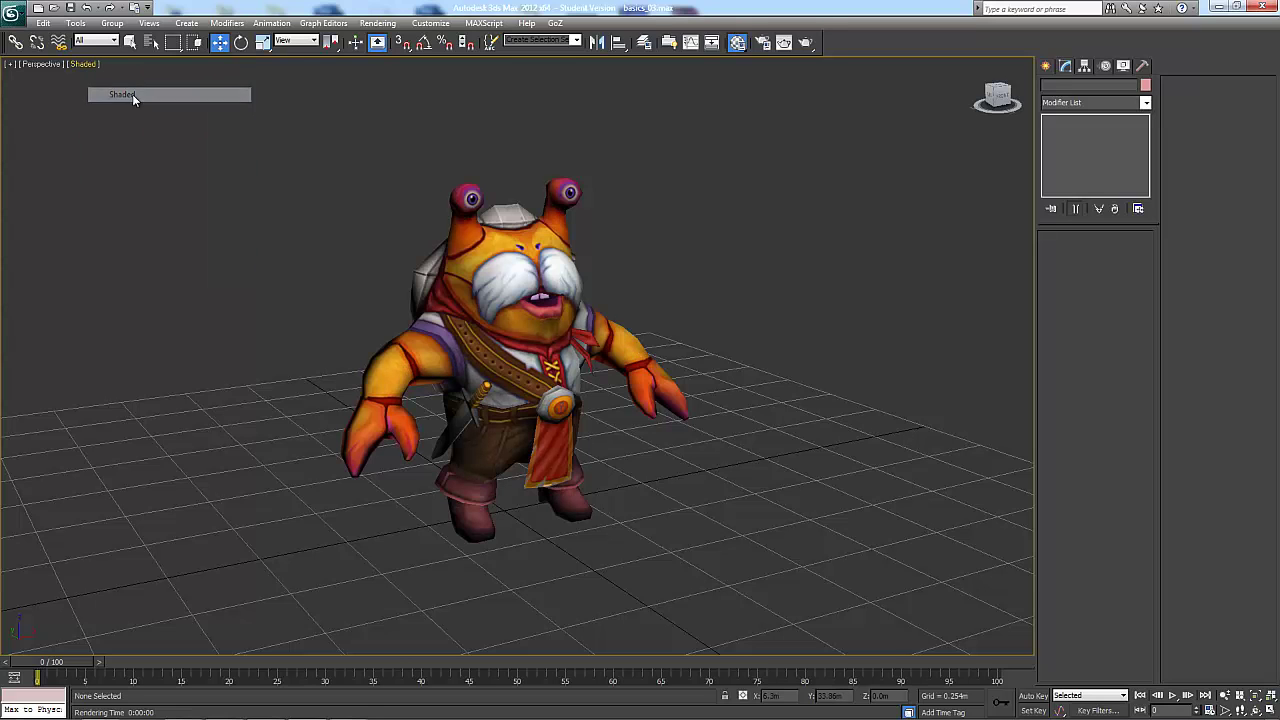
{"action": "mouse_move", "coordinate": [246, 232]}
{"action": "middle_mouse_down", "text": "alt"}
{"action": "mouse_move", "coordinate": [294, 226]}
{"action": "mouse_move", "coordinate": [166, 222]}
{"action": "mouse_move", "coordinate": [277, 244]}
{"action": "middle_mouse_up", "text": "alt"}
{"action": "mouse_move", "coordinate": [583, 398]}
{"action": "middle_mouse_down", "text": "alt"}
{"action": "mouse_move", "coordinate": [597, 406]}
{"action": "mouse_move", "coordinate": [595, 385]}
{"action": "middle_mouse_up", "text": "alt"}
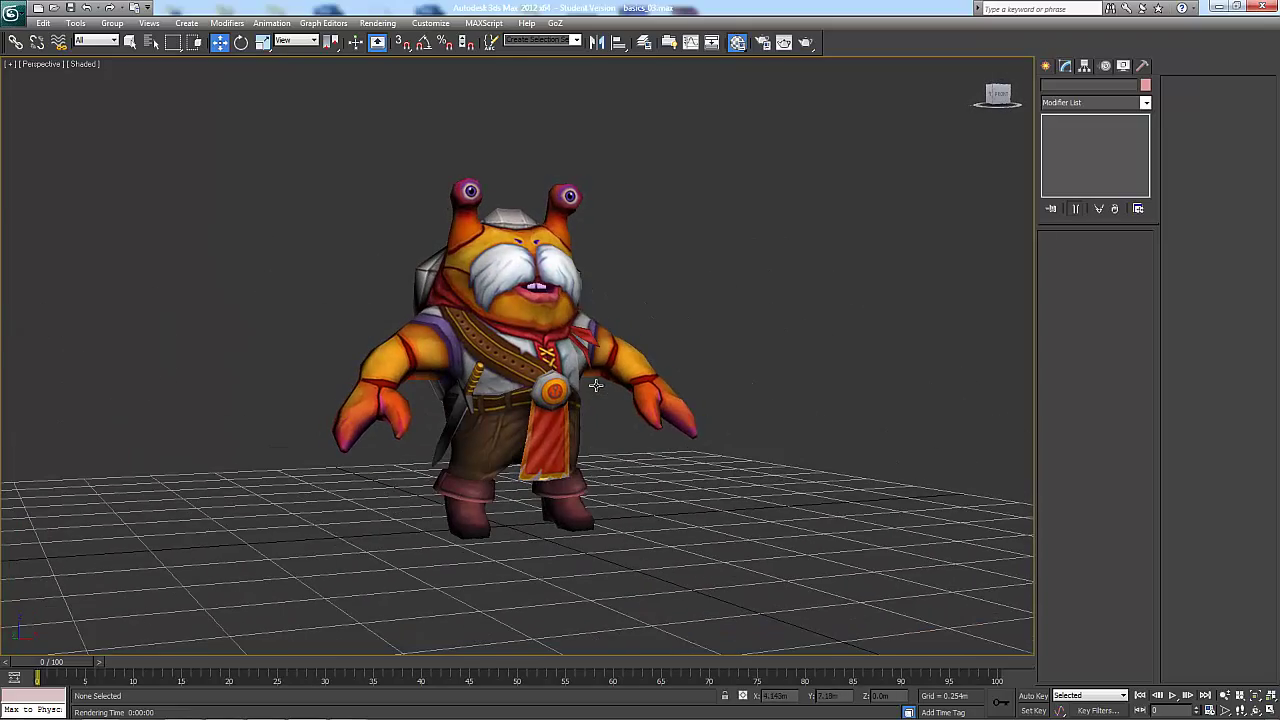
Step: Switch the perspective viewport's display mode to Consistent Colors and view the crab character from another angle
{"action": "left_click", "coordinate": [85, 64]}
{"action": "left_click", "coordinate": [146, 112]}
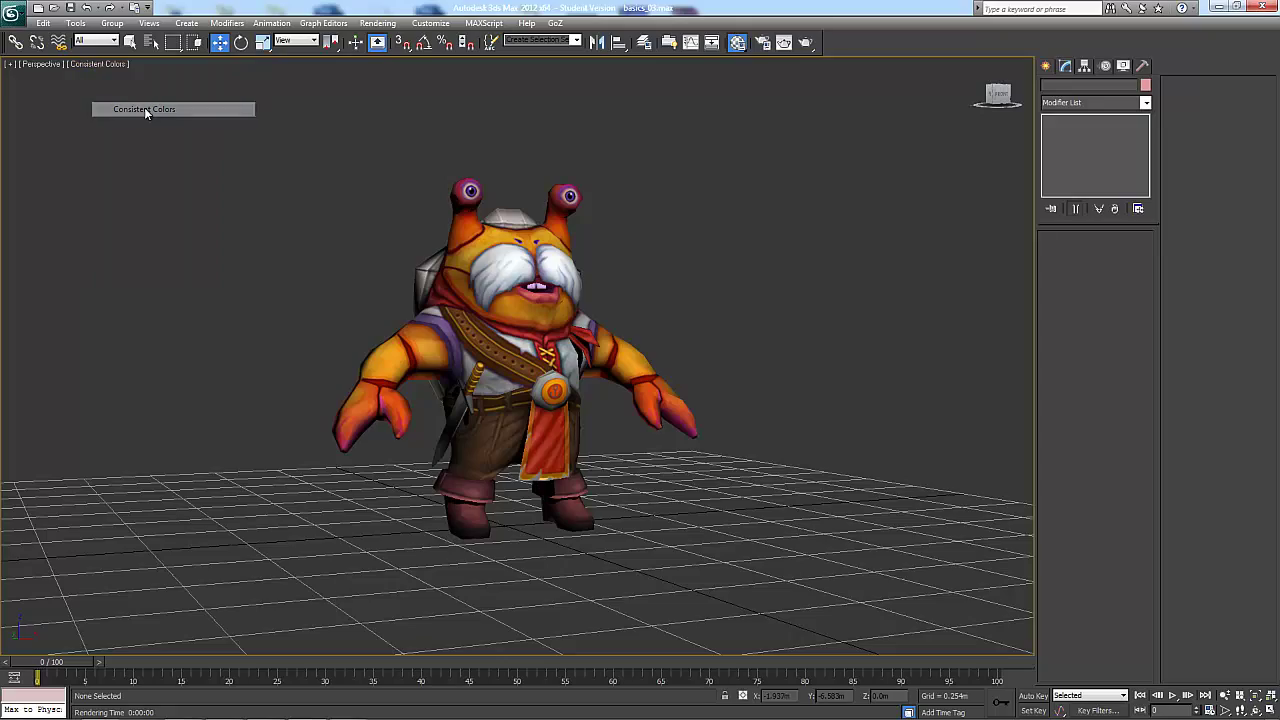
{"action": "middle_click_drag", "start_coordinate": [206, 282], "coordinate": [126, 115], "text": "alt"}
{"action": "middle_click_drag", "start_coordinate": [297, 243], "coordinate": [306, 251], "text": "alt"}
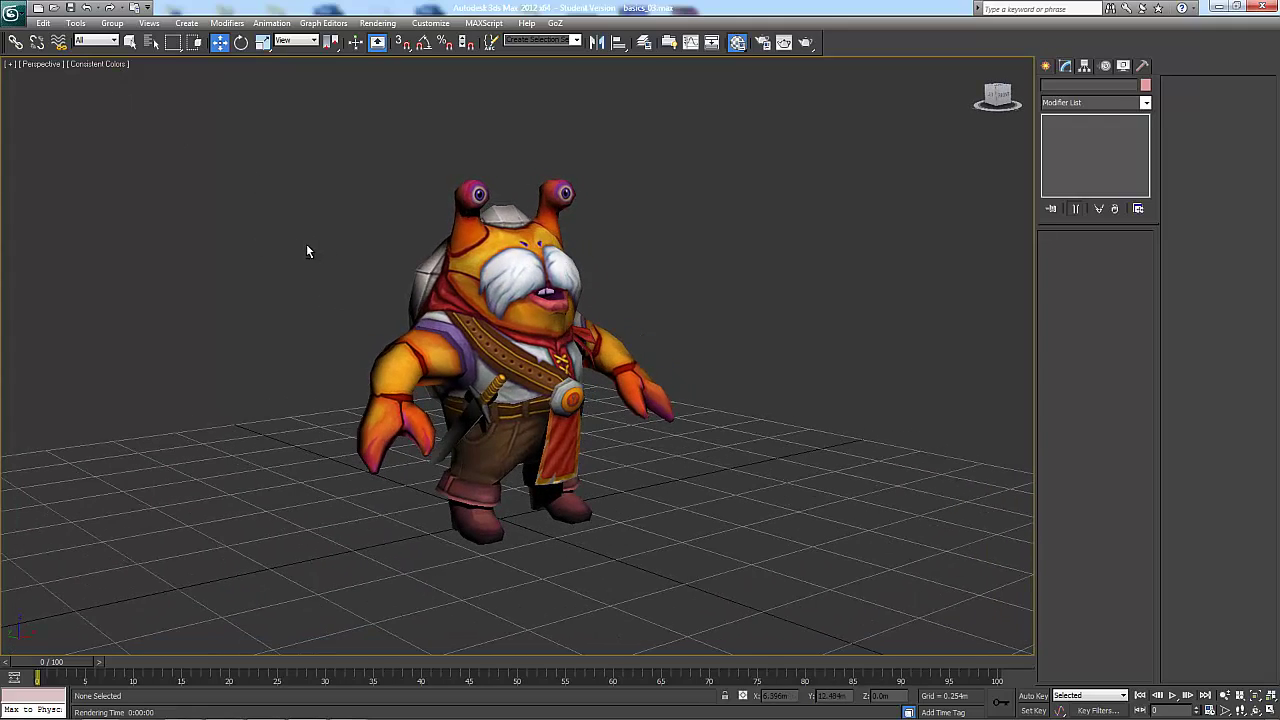
Step: Set the perspective viewport's display mode back to Realistic
{"action": "left_click", "coordinate": [115, 64]}
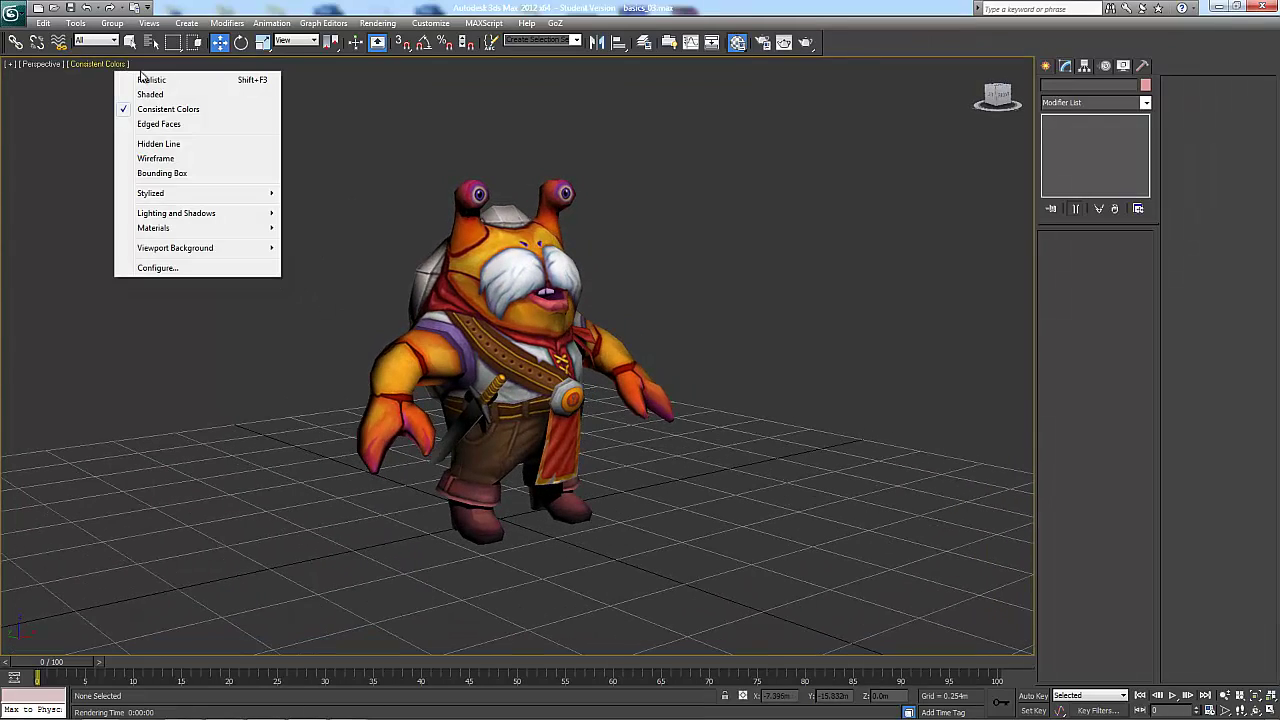
{"action": "left_click", "coordinate": [160, 80]}
{"action": "mouse_move", "coordinate": [223, 185]}
{"action": "middle_mouse_down", "text": "alt"}
{"action": "mouse_move", "coordinate": [162, 182]}
{"action": "mouse_move", "coordinate": [232, 194]}
{"action": "mouse_move", "coordinate": [158, 126]}
{"action": "middle_mouse_up", "text": "alt"}
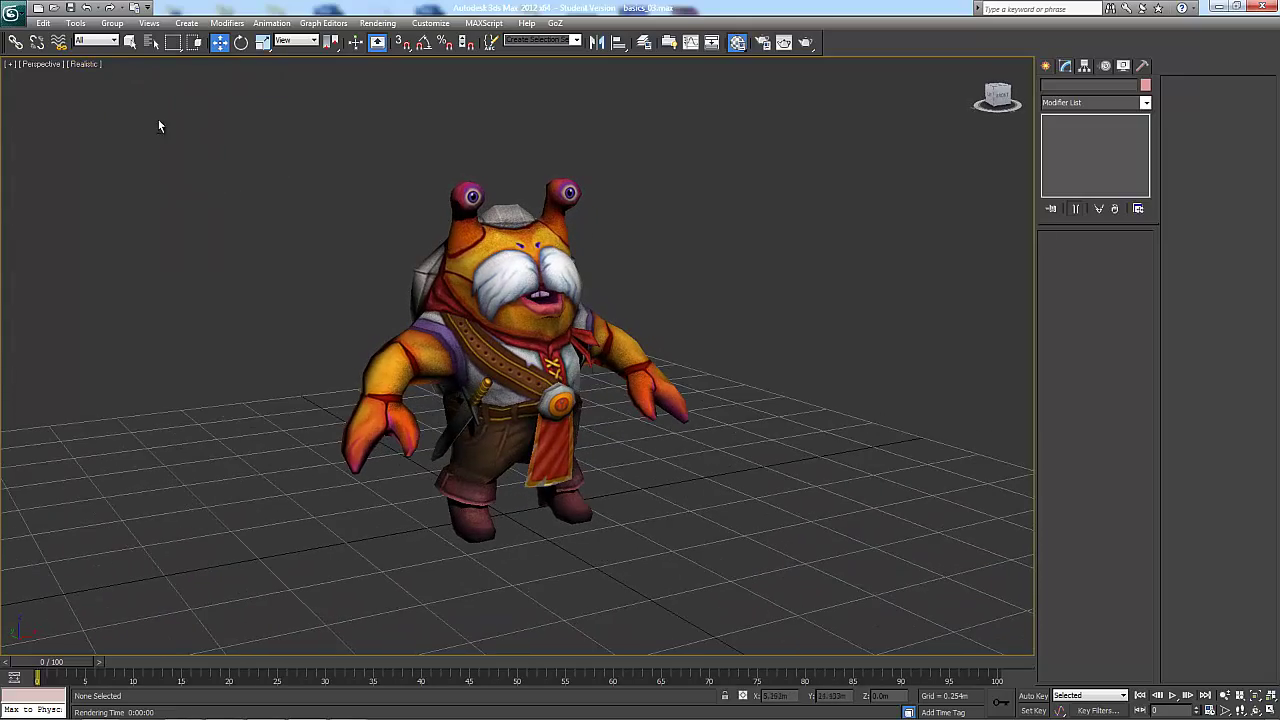
Step: Enable Edged Faces on top of Realistic shading, then toggle the edges off and on once
{"action": "left_click", "coordinate": [87, 64]}
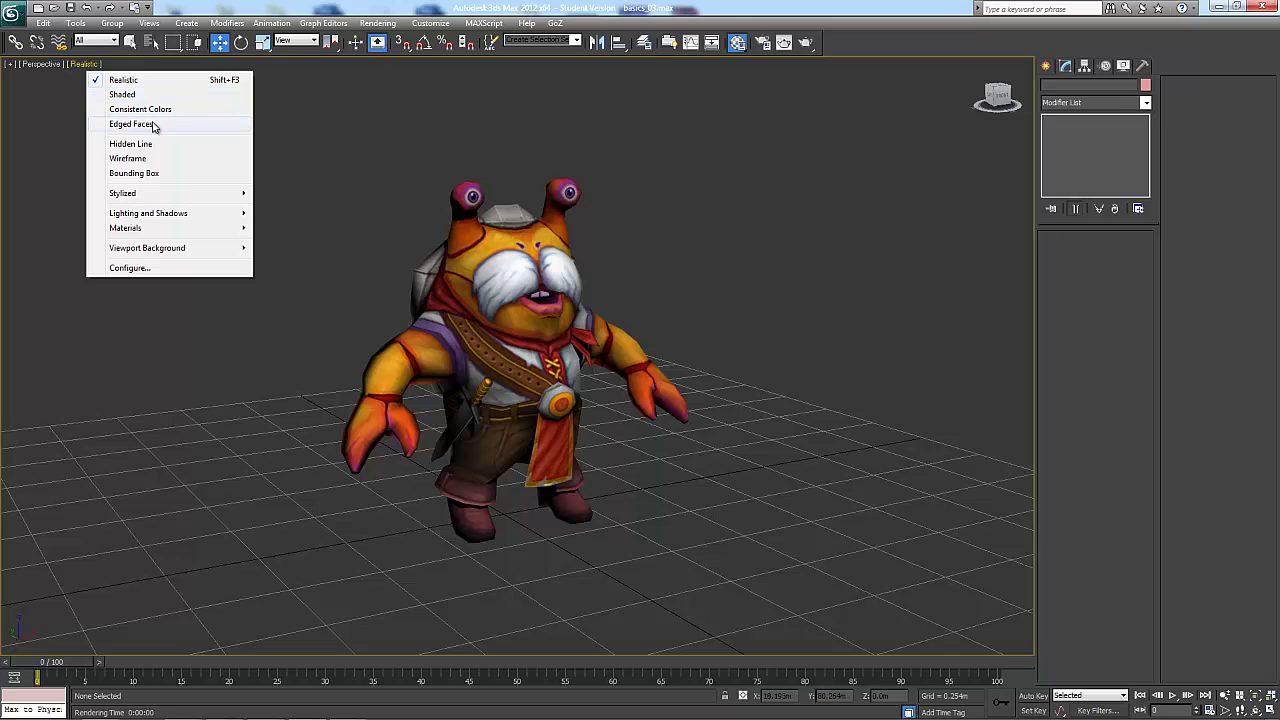
{"action": "left_click", "coordinate": [152, 124]}
{"action": "middle_click_drag", "start_coordinate": [642, 435], "coordinate": [652, 364], "text": "alt"}
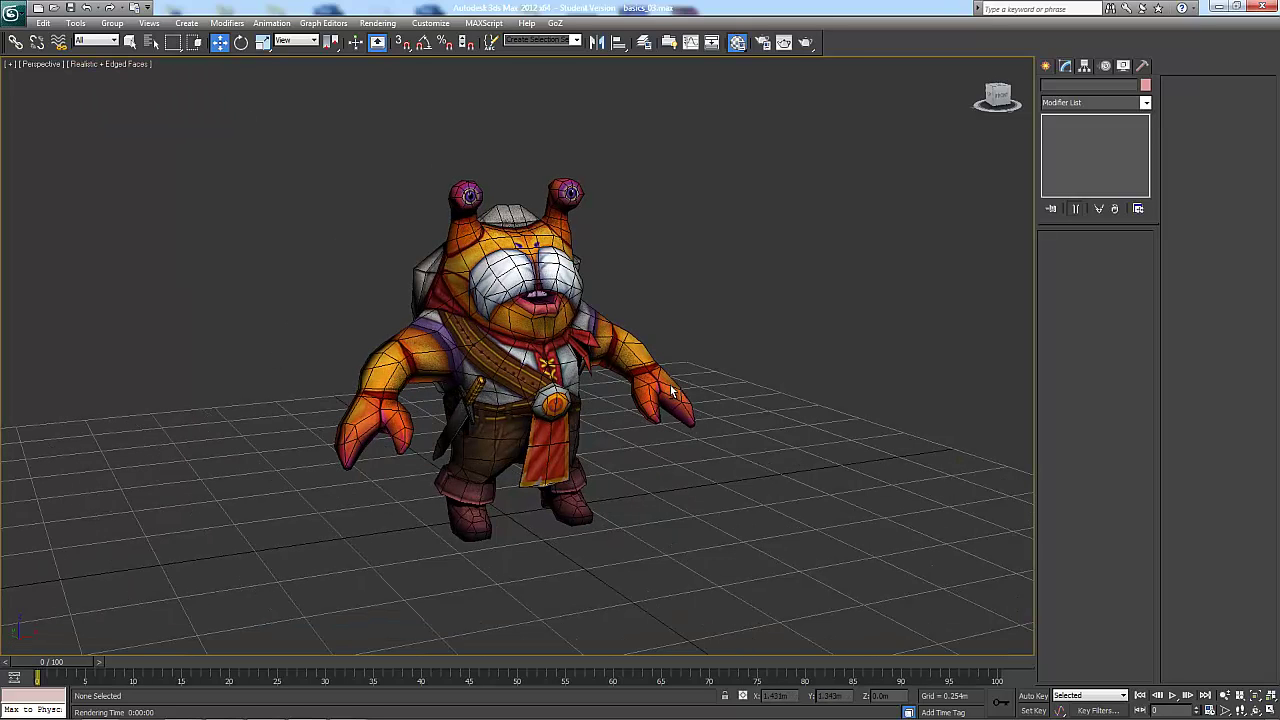
{"action": "key", "text": "F4"}
{"action": "key", "text": "F4"}
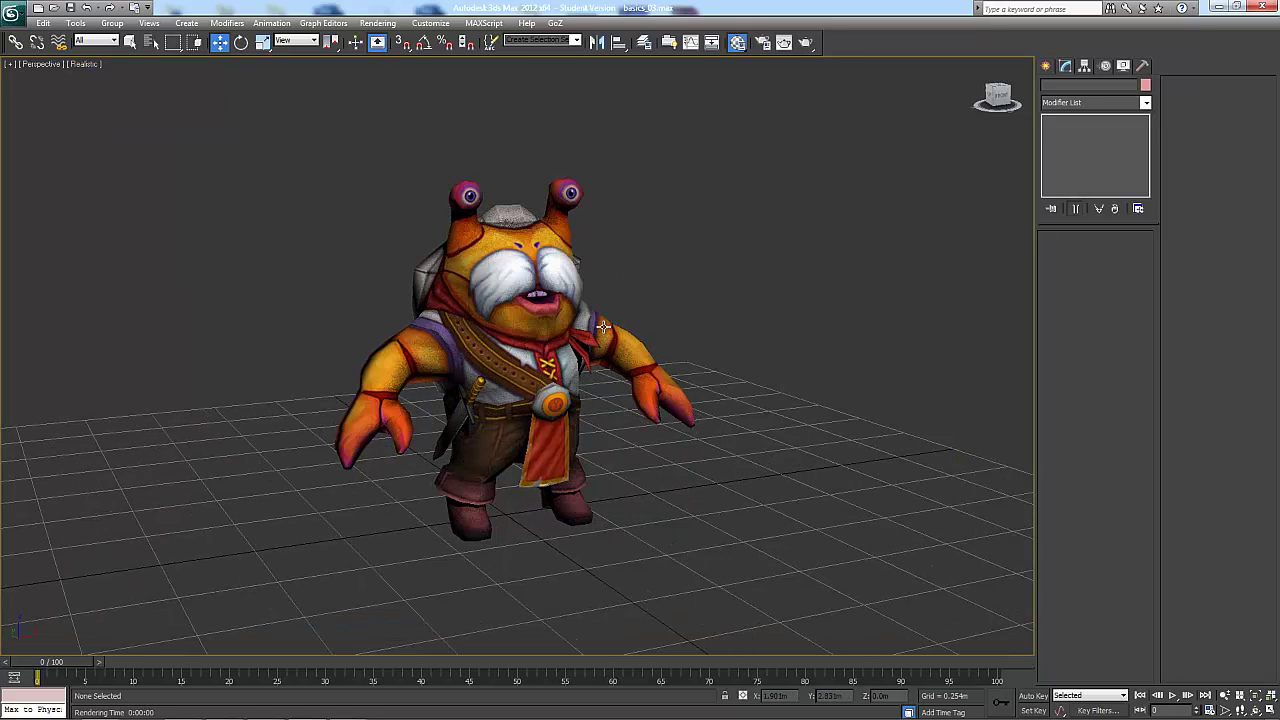
Step: Disable Ambient Occlusion in the viewport's lighting settings and turn off the edged faces display
{"action": "left_click", "coordinate": [121, 63]}
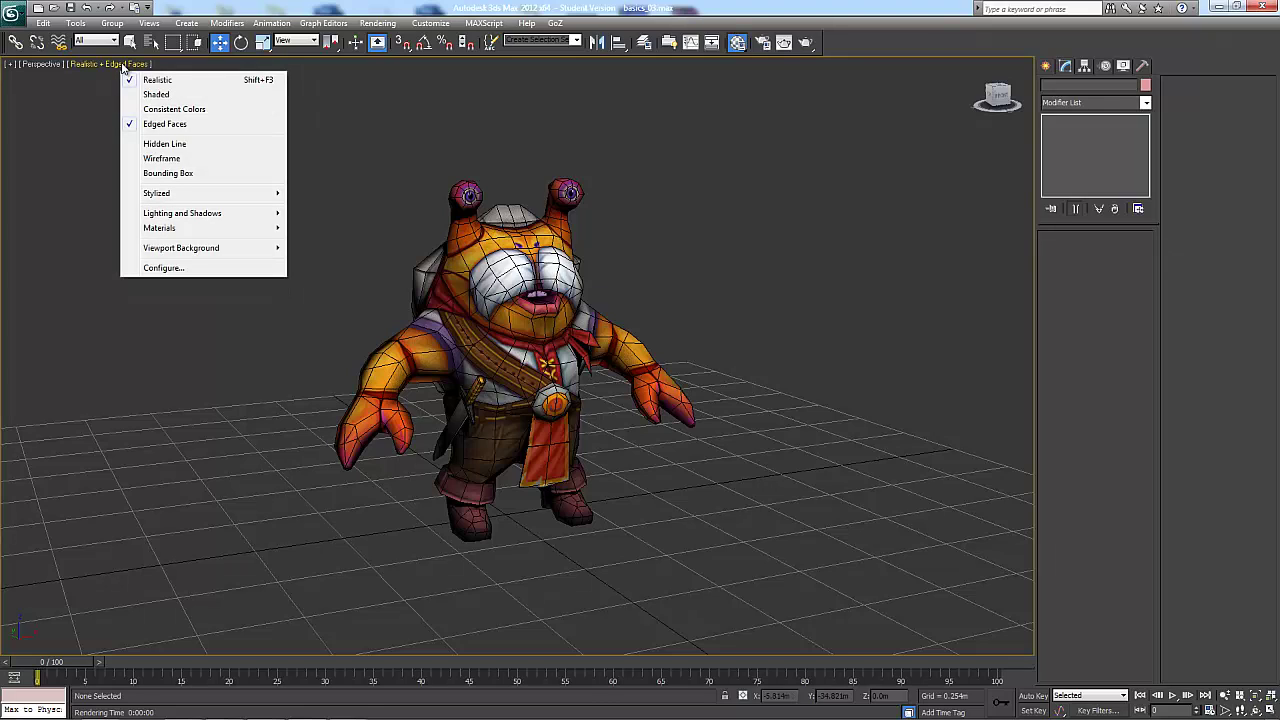
{"action": "mouse_move", "coordinate": [211, 212]}
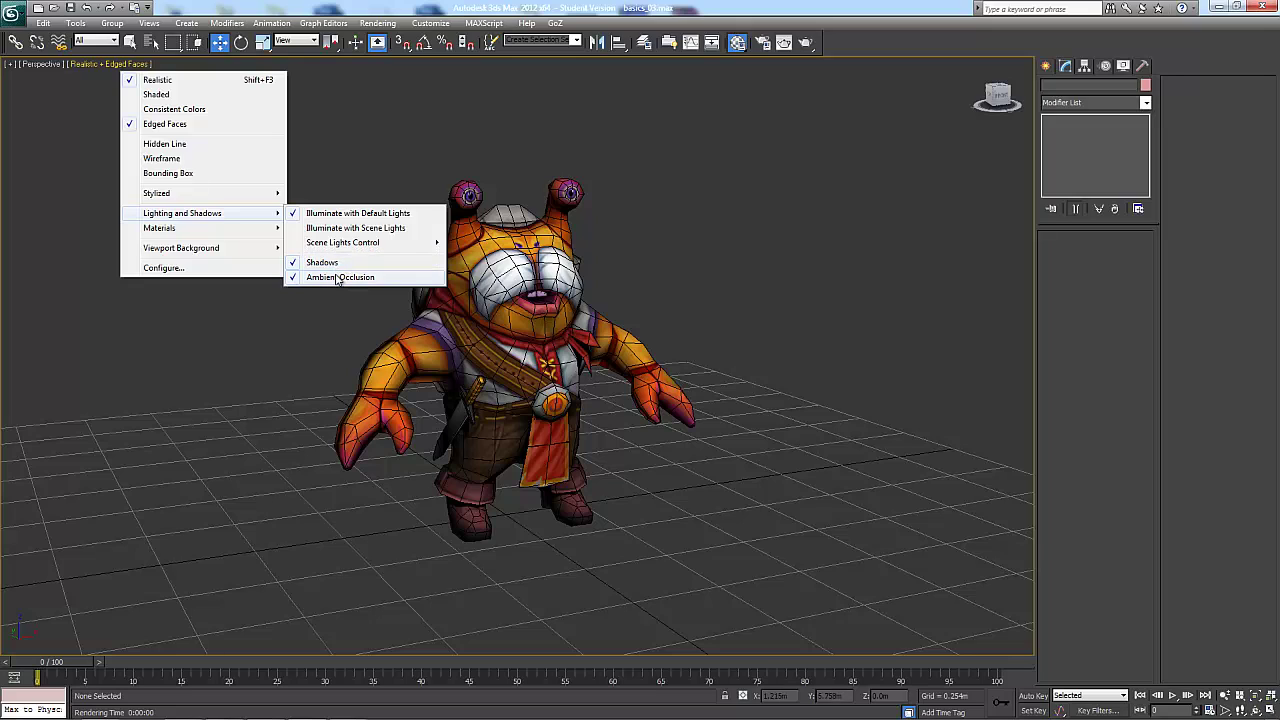
{"action": "left_click", "coordinate": [340, 278]}
{"action": "mouse_move", "coordinate": [620, 355]}
{"action": "middle_mouse_down", "text": "alt"}
{"action": "mouse_move", "coordinate": [590, 355]}
{"action": "mouse_move", "coordinate": [660, 371]}
{"action": "mouse_move", "coordinate": [797, 366]}
{"action": "mouse_move", "coordinate": [450, 372]}
{"action": "middle_mouse_up", "text": "alt"}
{"action": "key", "text": "F4"}
Step: Disable Shadows in the viewport's lighting settings and inspect the crab character without them
{"action": "left_click", "coordinate": [90, 64]}
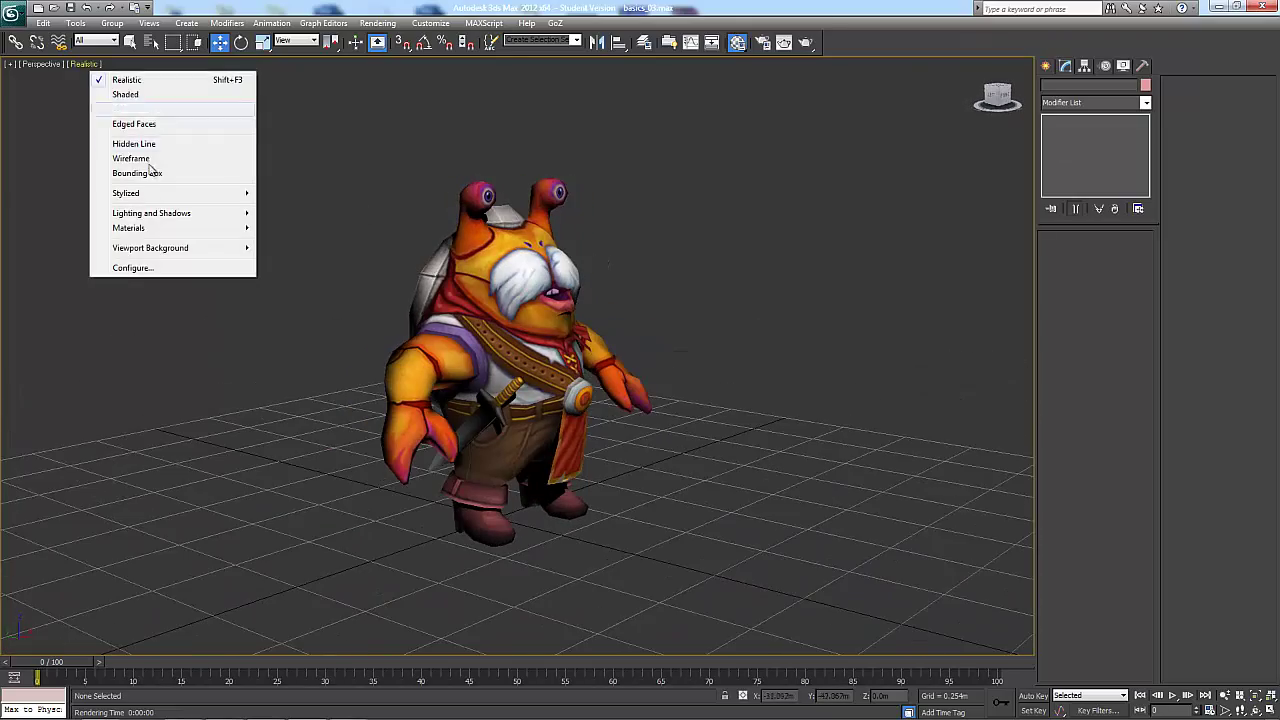
{"action": "mouse_move", "coordinate": [166, 213]}
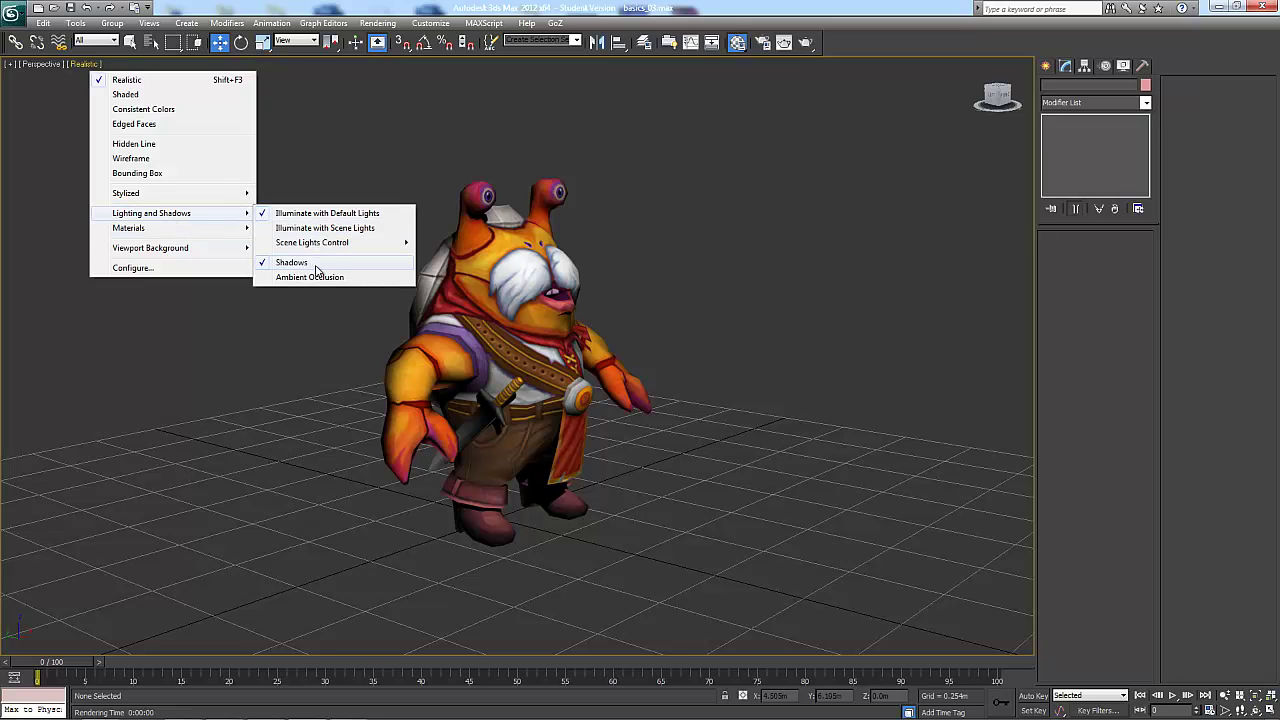
{"action": "left_click", "coordinate": [292, 262]}
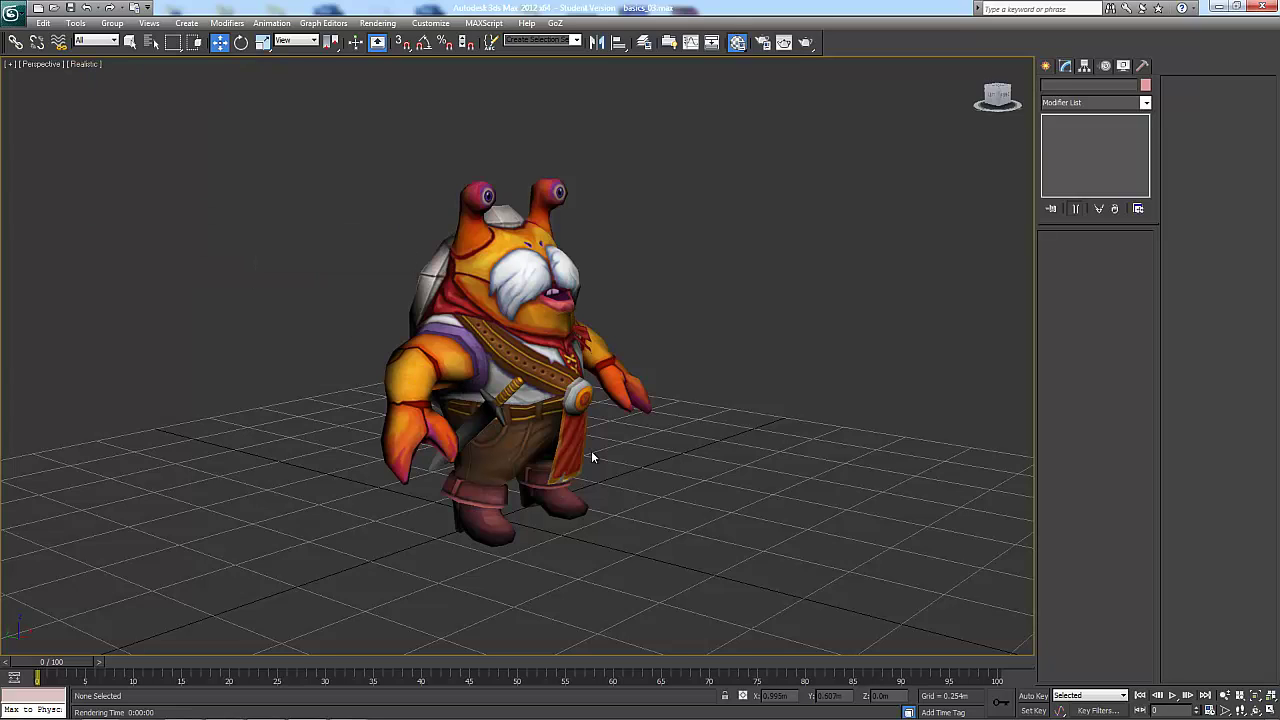
{"action": "middle_click_drag", "start_coordinate": [594, 454], "coordinate": [503, 450], "text": "alt"}
{"action": "middle_click_drag", "start_coordinate": [517, 459], "coordinate": [497, 419], "text": "alt"}
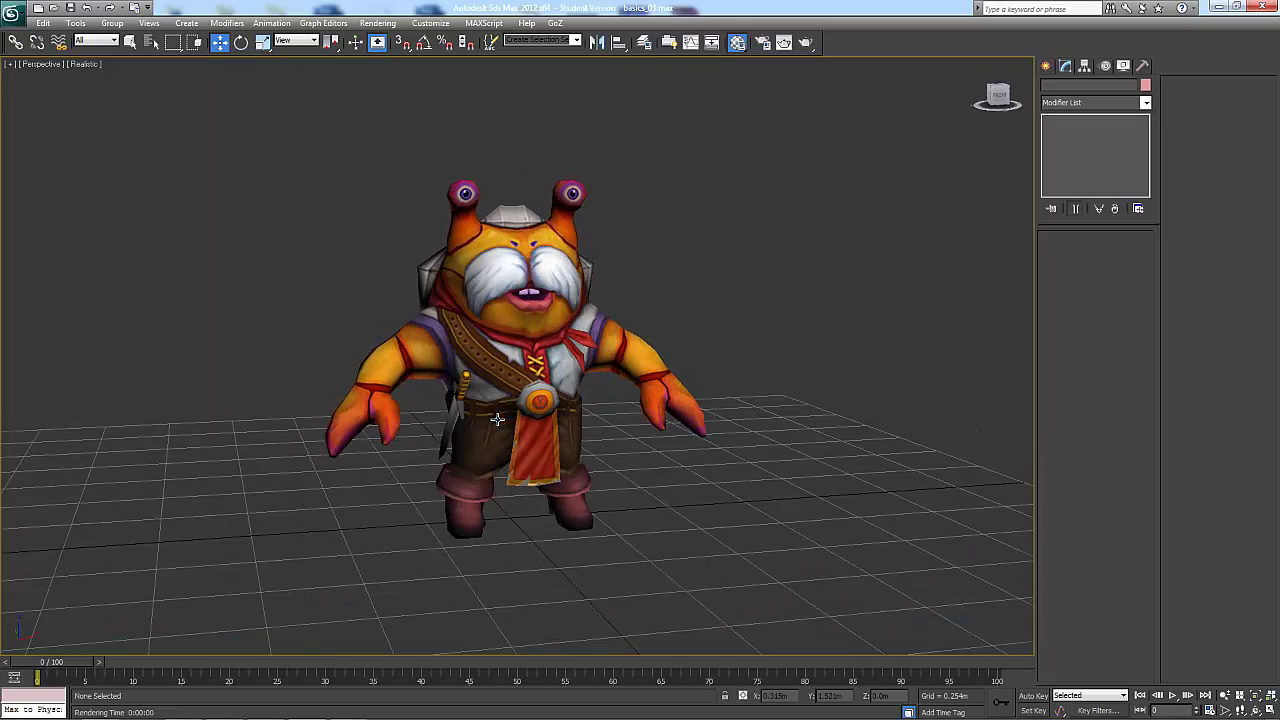
Step: Enable Shadows again in the viewport's lighting settings and view the crab character
{"action": "left_click", "coordinate": [90, 64]}
{"action": "mouse_move", "coordinate": [176, 213]}
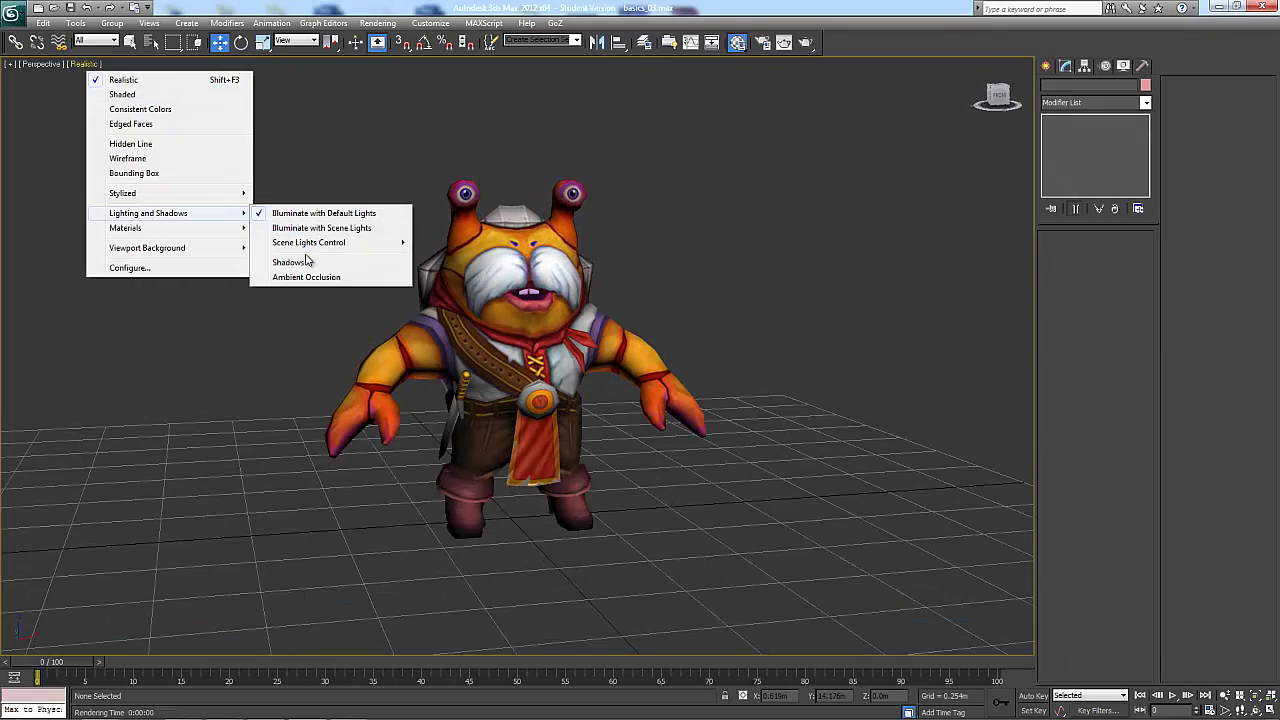
{"action": "left_click", "coordinate": [290, 262]}
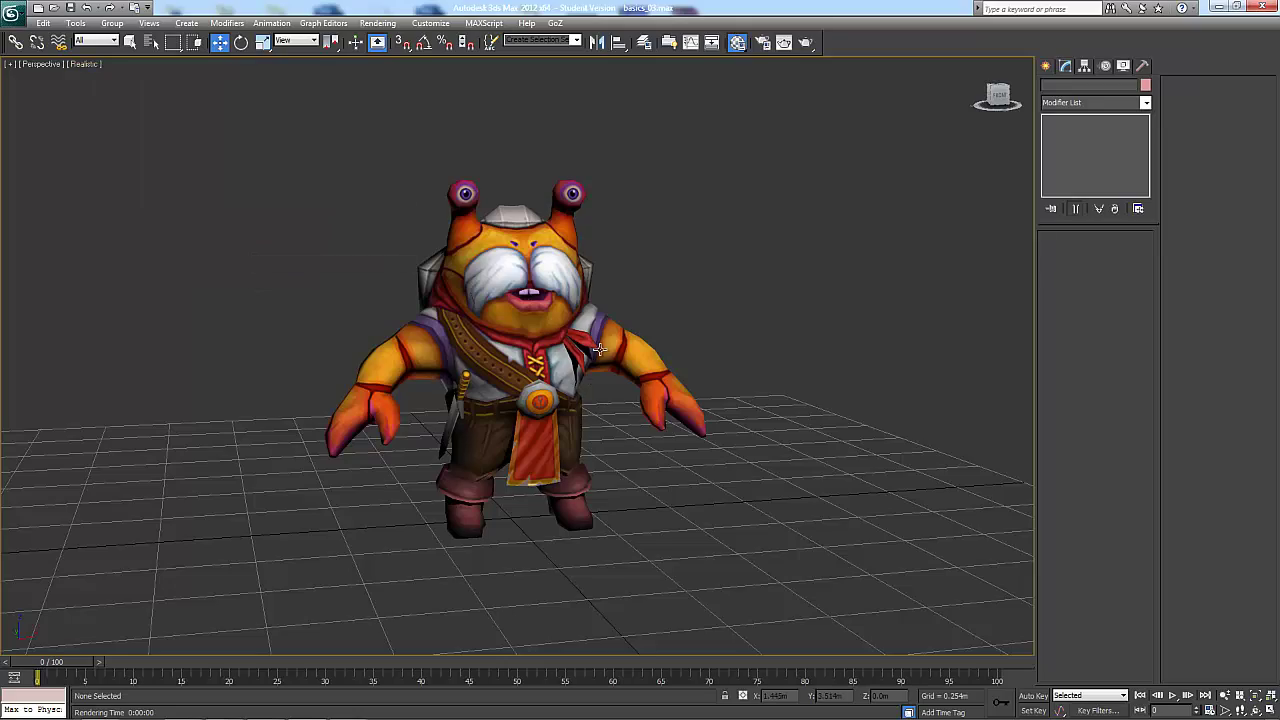
{"action": "middle_click_drag", "start_coordinate": [599, 349], "coordinate": [308, 430], "text": "alt"}
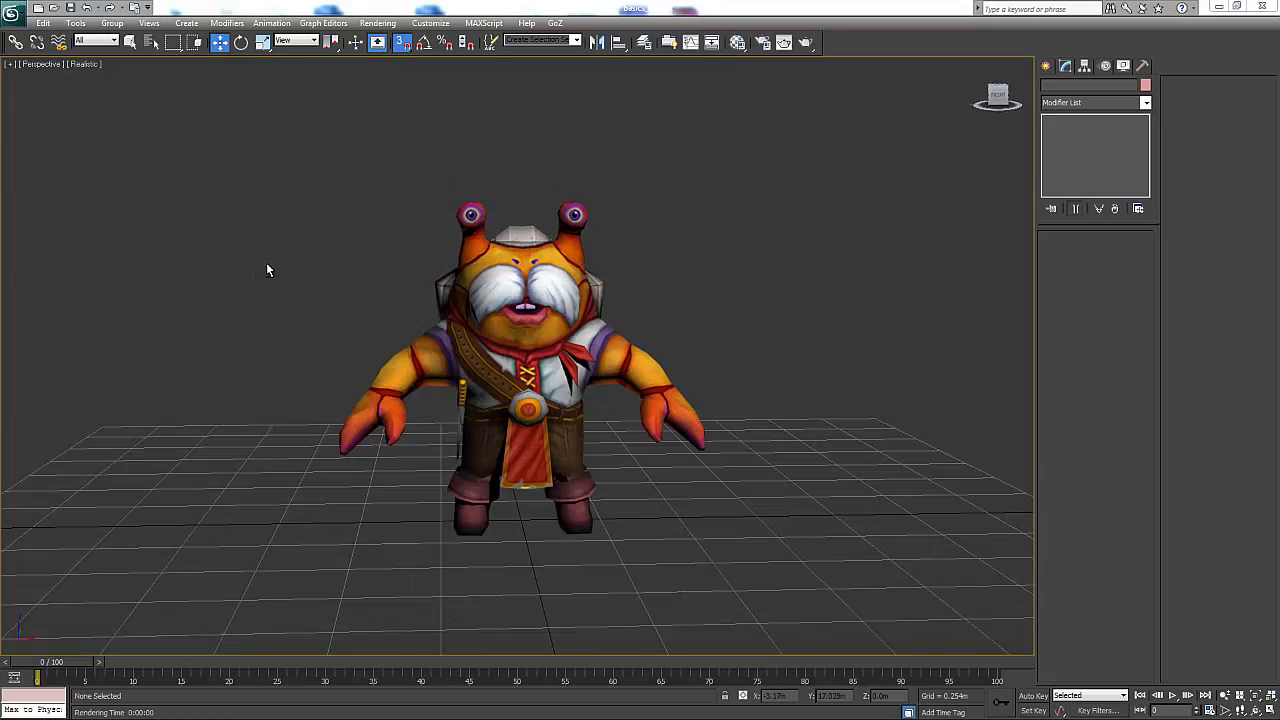
{"action": "middle_click_drag", "start_coordinate": [266, 270], "coordinate": [296, 291], "text": "alt"}
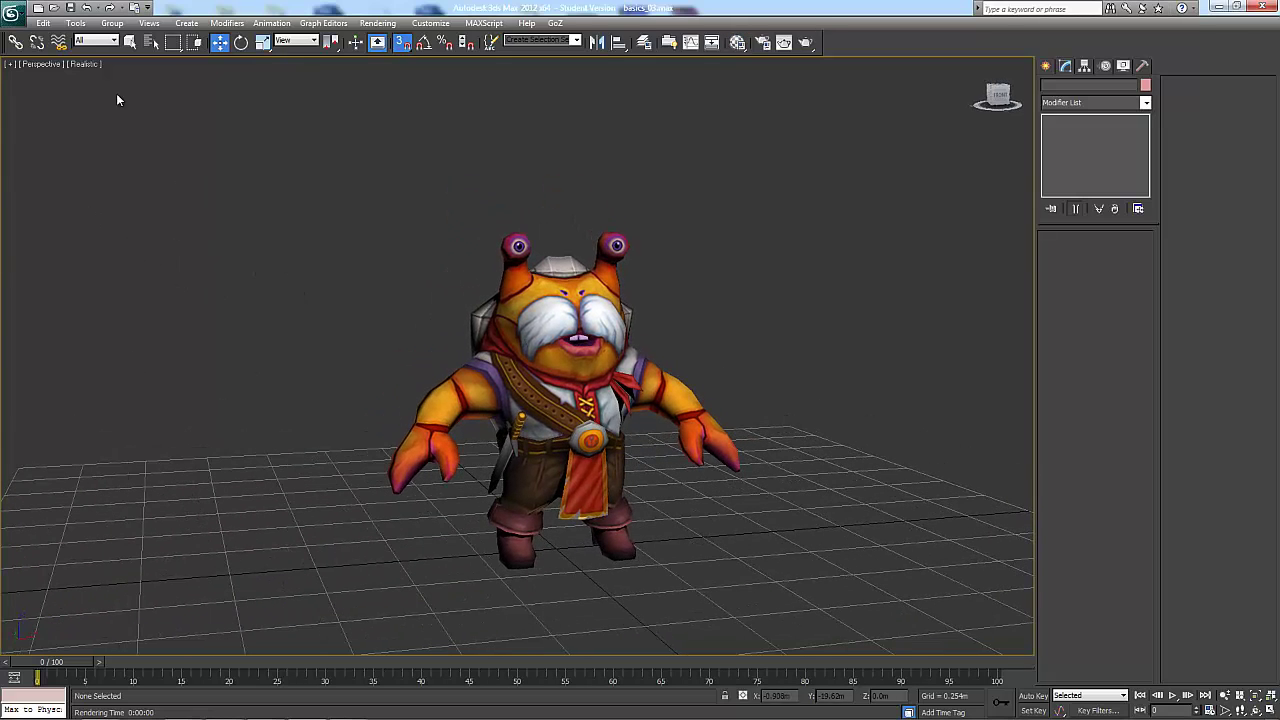
Step: Apply the Graphite stylized display to the Perspective viewport and view the crab character in it
{"action": "left_click", "coordinate": [84, 64]}
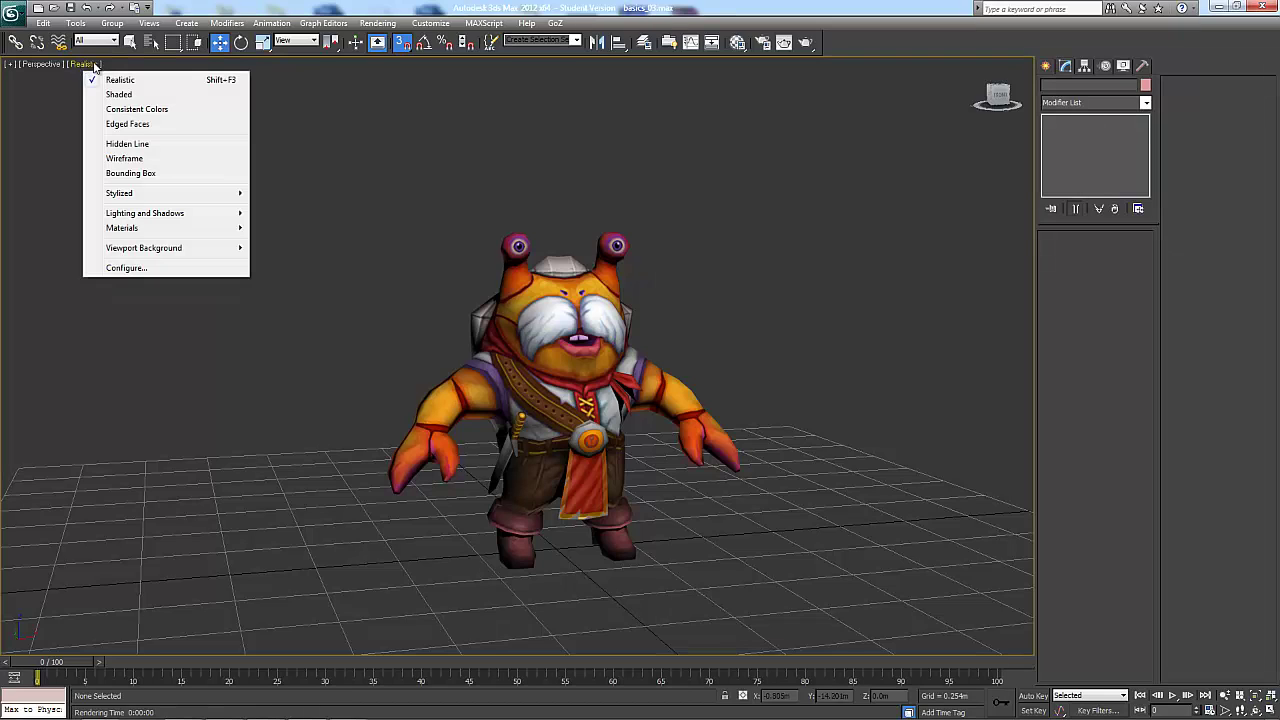
{"action": "mouse_move", "coordinate": [127, 196]}
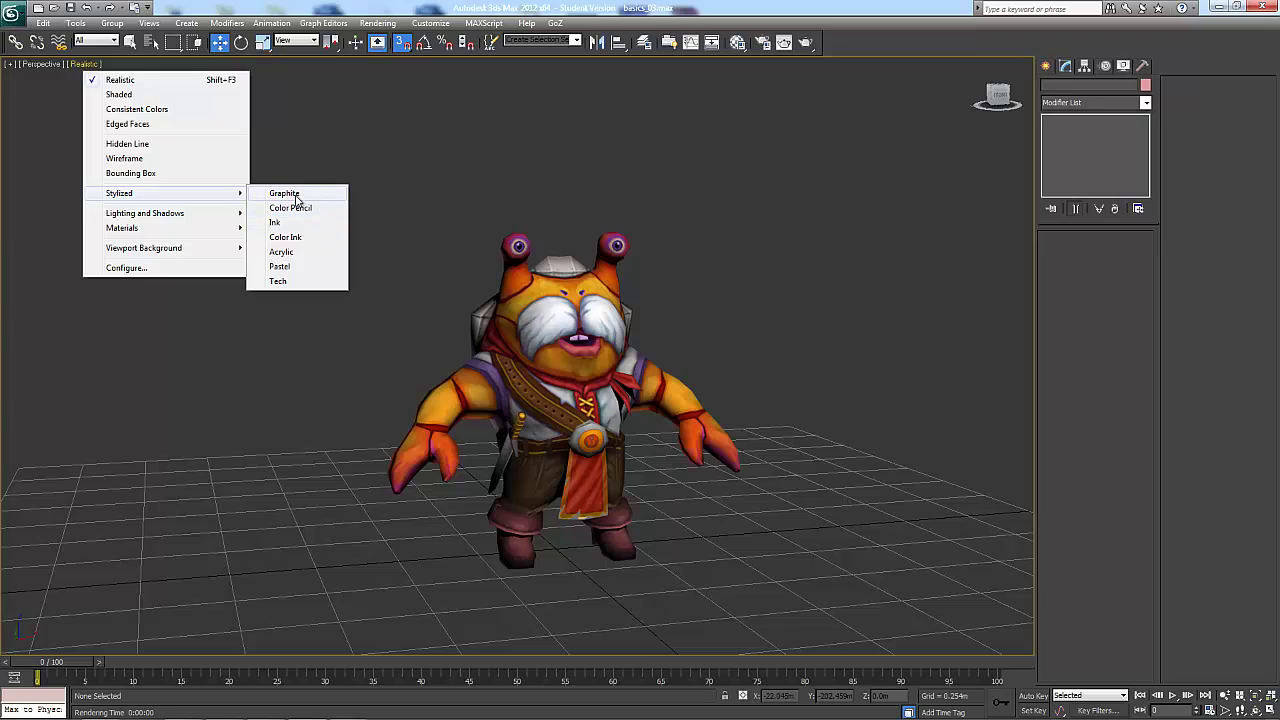
{"action": "left_click", "coordinate": [296, 195]}
{"action": "mouse_move", "coordinate": [378, 343]}
{"action": "middle_mouse_down"}
{"action": "mouse_move", "coordinate": [349, 340]}
{"action": "mouse_move", "coordinate": [412, 346]}
{"action": "mouse_move", "coordinate": [397, 337]}
{"action": "middle_mouse_up"}
Step: Switch the viewport to the Ink stylized display and inspect the crab character up close
{"action": "left_click", "coordinate": [90, 63]}
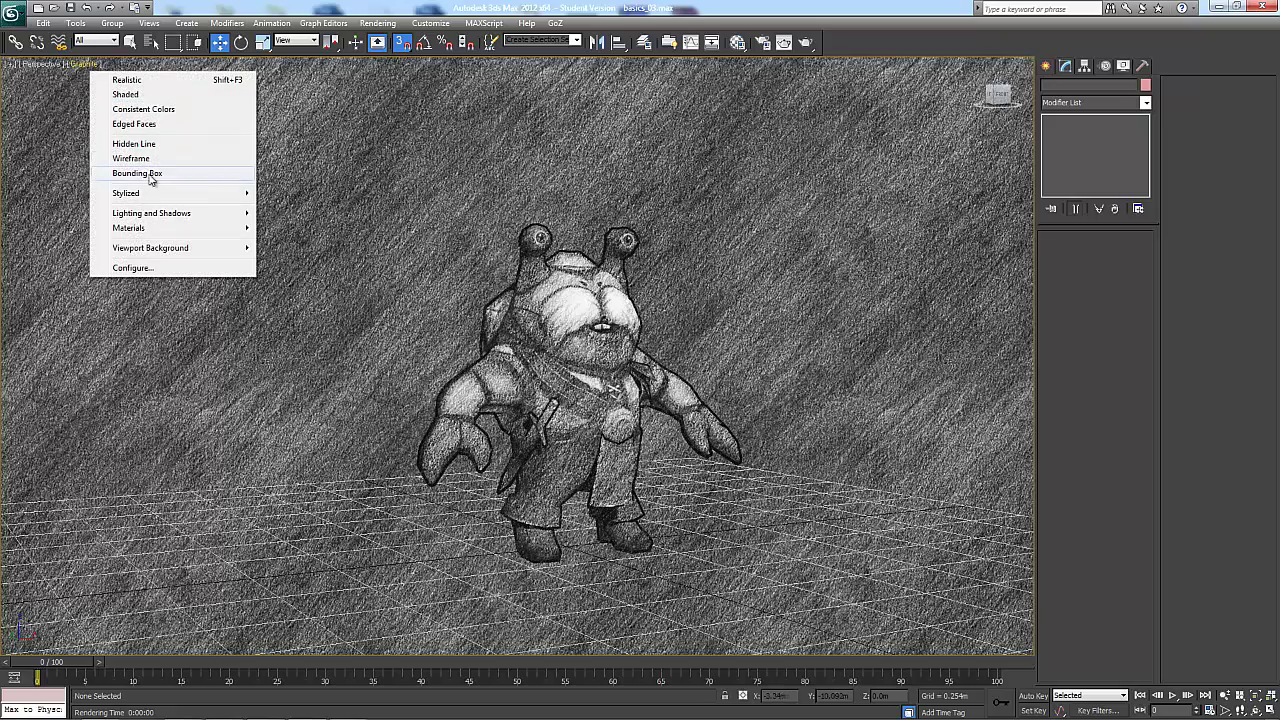
{"action": "left_click", "coordinate": [285, 221]}
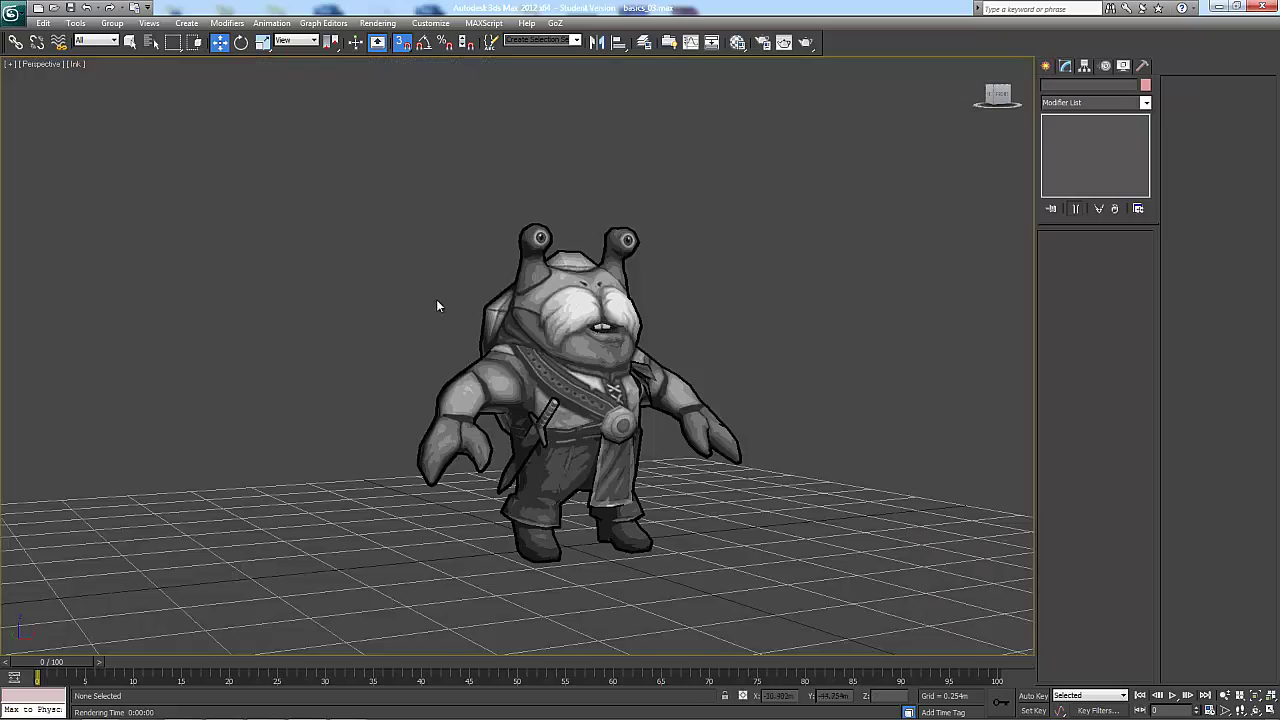
{"action": "middle_click_drag", "start_coordinate": [436, 300], "coordinate": [363, 241], "text": "alt"}
{"action": "scroll", "coordinate": [421, 304], "scroll_direction": "up", "scroll_amount": 5}
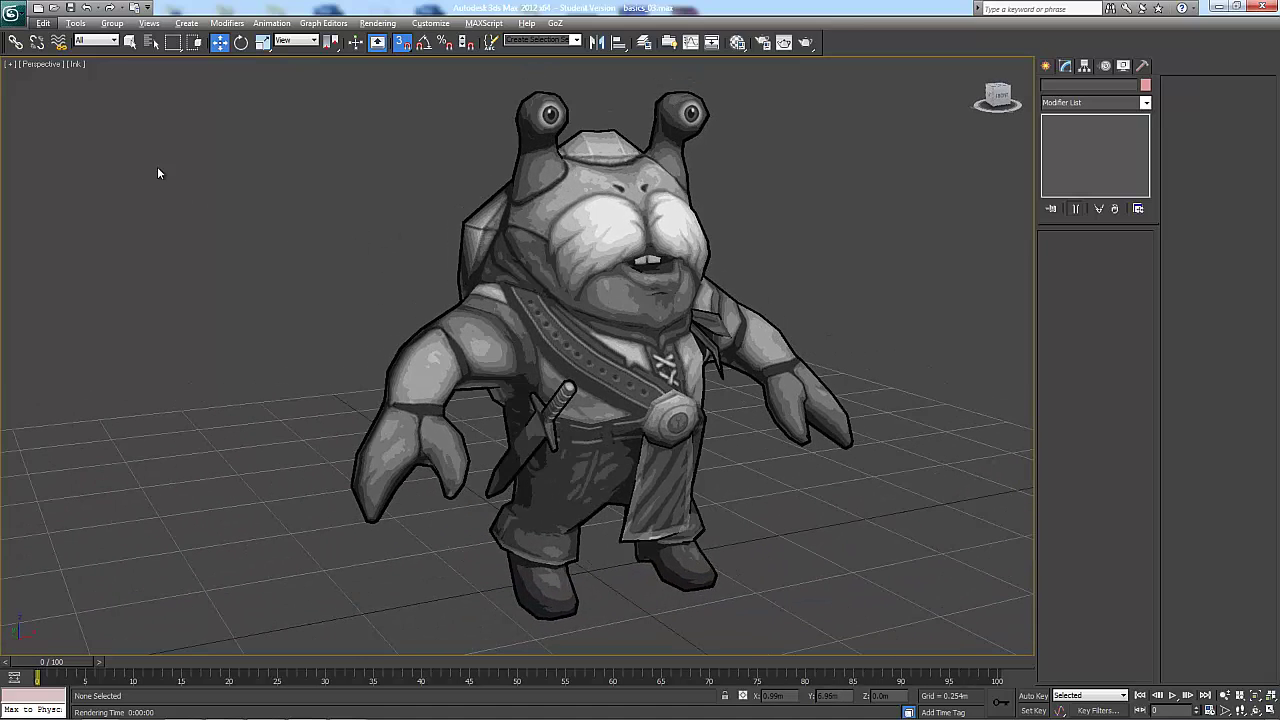
Step: Switch the viewport to the Pastel stylized display and view the crab from slightly different angles
{"action": "left_click", "coordinate": [84, 64]}
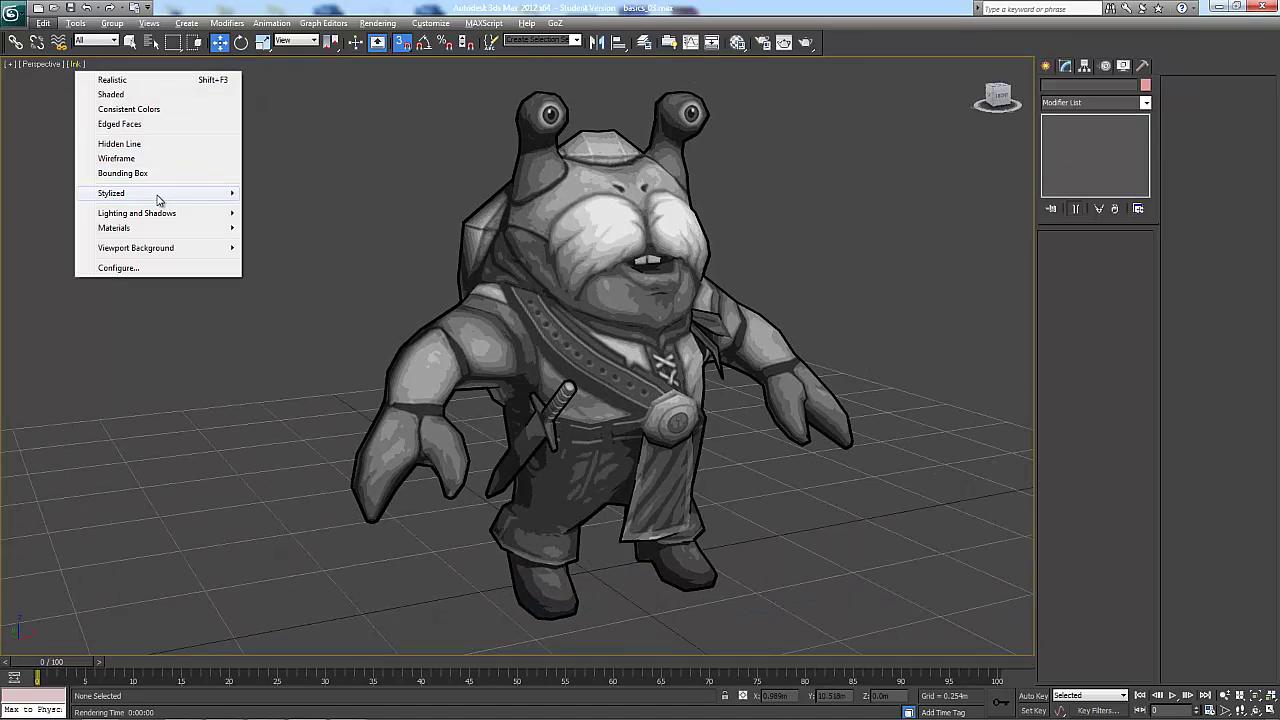
{"action": "mouse_move", "coordinate": [157, 194]}
{"action": "left_click", "coordinate": [297, 266]}
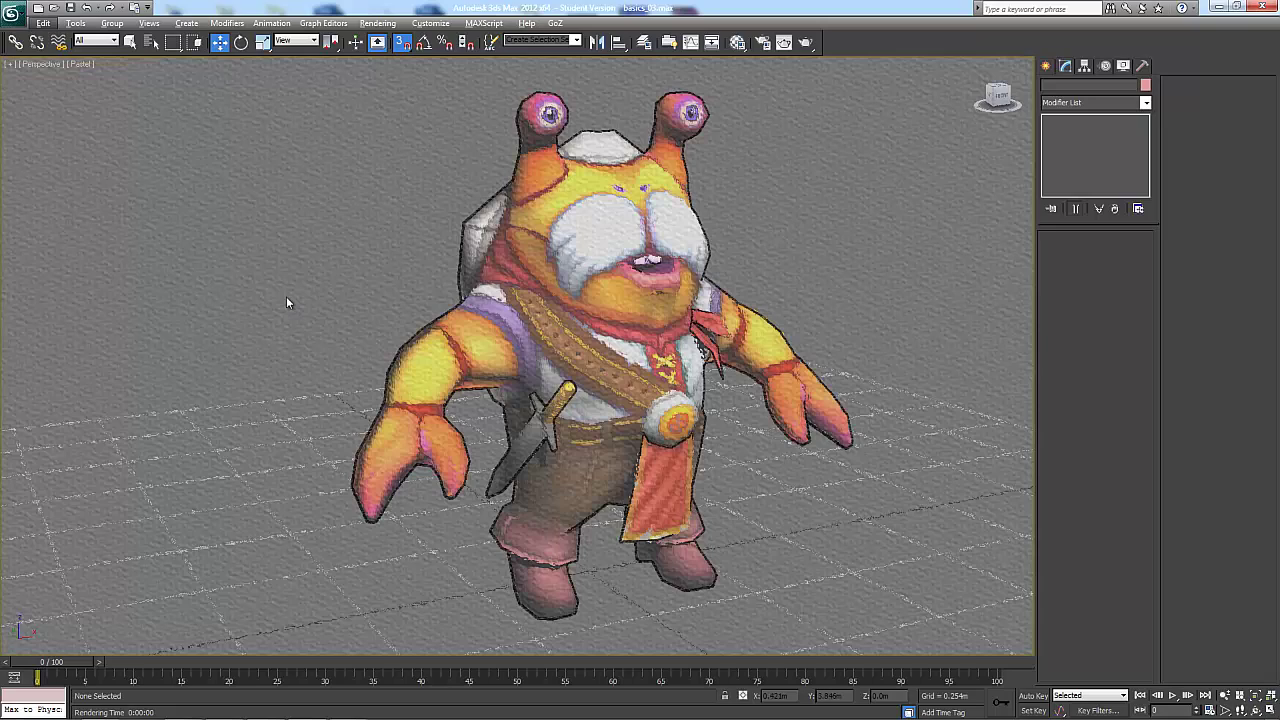
{"action": "mouse_move", "coordinate": [312, 299]}
{"action": "middle_mouse_down", "text": "alt"}
{"action": "mouse_move", "coordinate": [252, 306]}
{"action": "mouse_move", "coordinate": [278, 318]}
{"action": "middle_mouse_up", "text": "alt"}
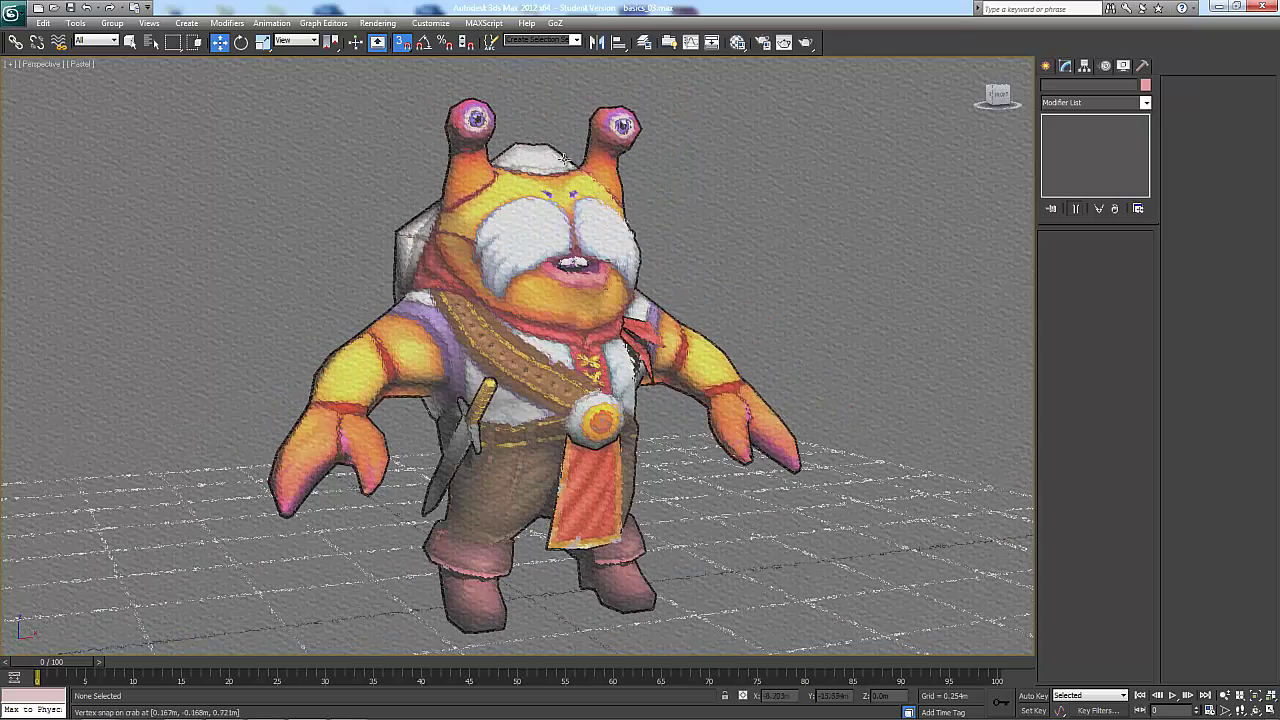
{"action": "middle_click_drag", "start_coordinate": [302, 217], "coordinate": [122, 138], "text": "alt"}
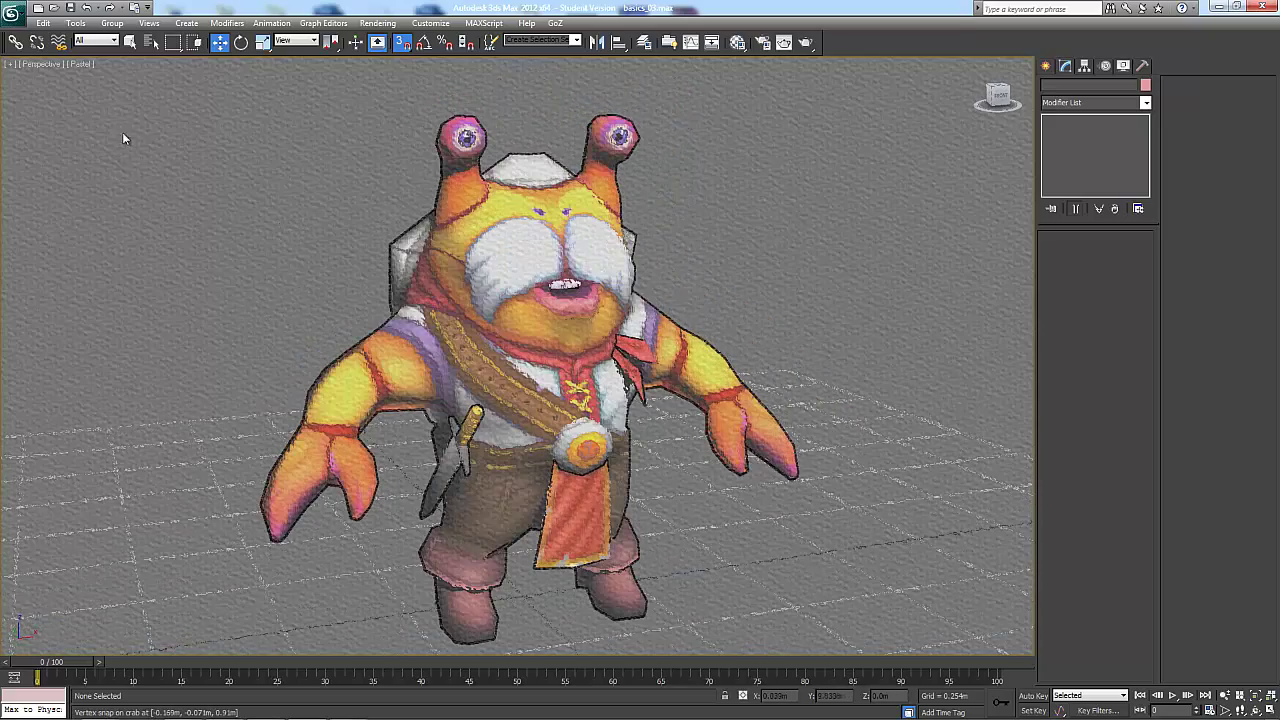
Step: Switch the viewport to the Tech stylized display and look over the crab character
{"action": "left_click", "coordinate": [84, 64]}
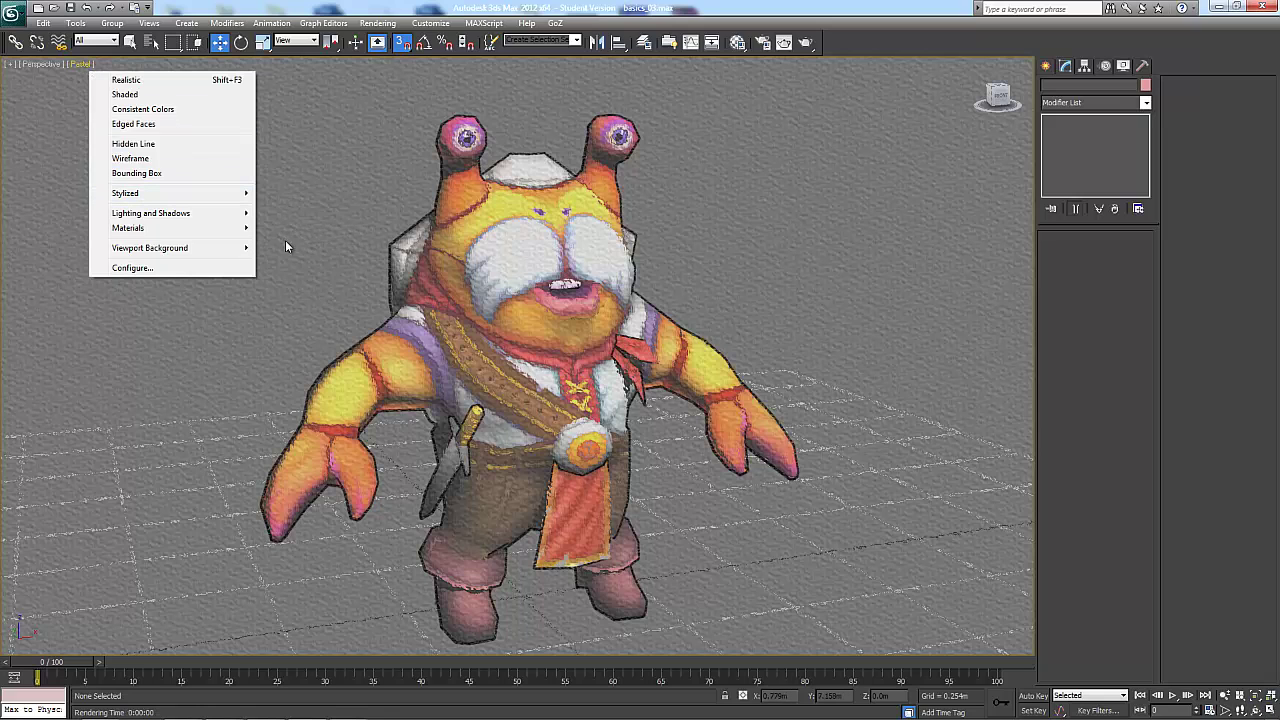
{"action": "mouse_move", "coordinate": [190, 194]}
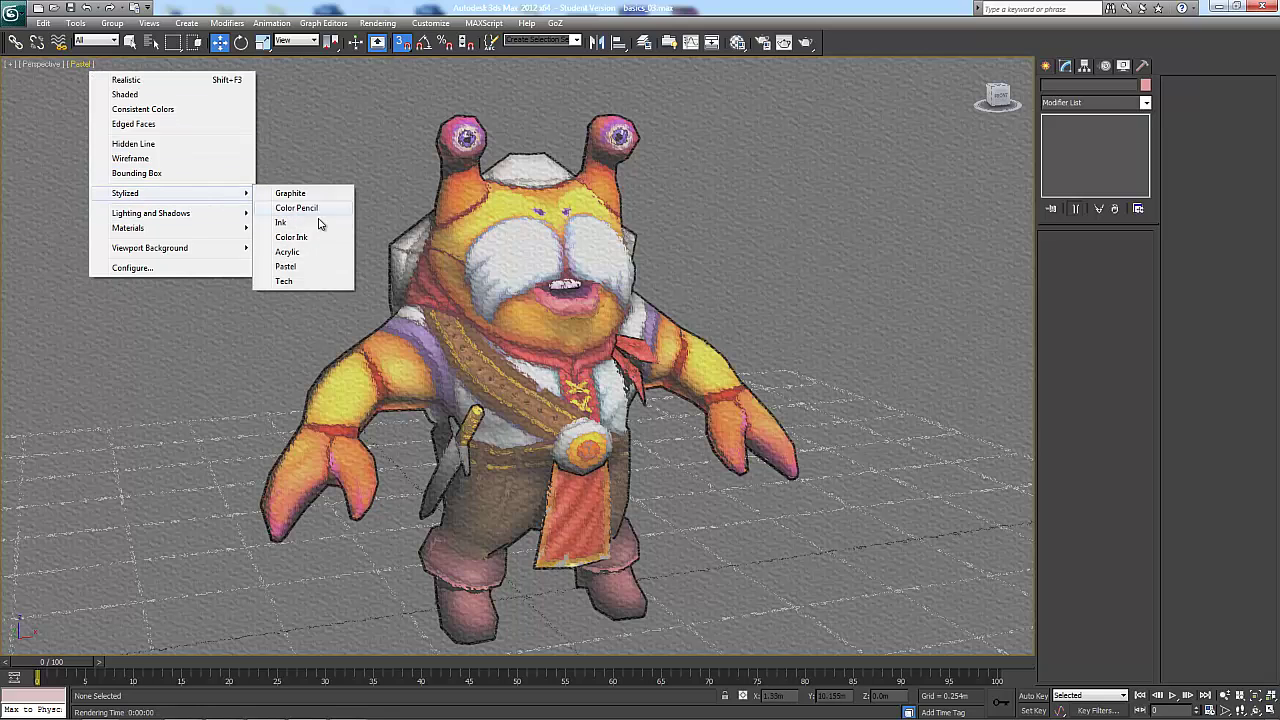
{"action": "left_click", "coordinate": [284, 281]}
{"action": "middle_click_drag", "start_coordinate": [806, 371], "coordinate": [791, 374], "text": "alt"}
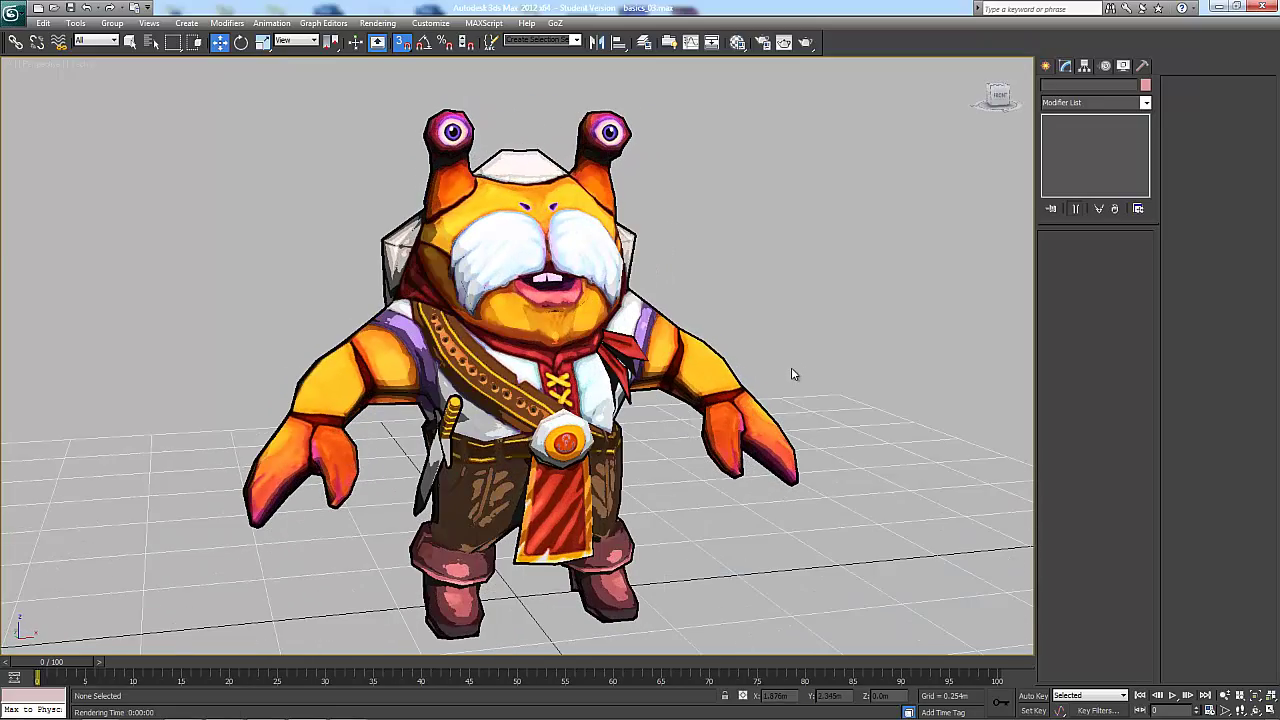
Step: Set the viewport's shading to Consistent Colors and view the crab character
{"action": "left_click", "coordinate": [87, 65]}
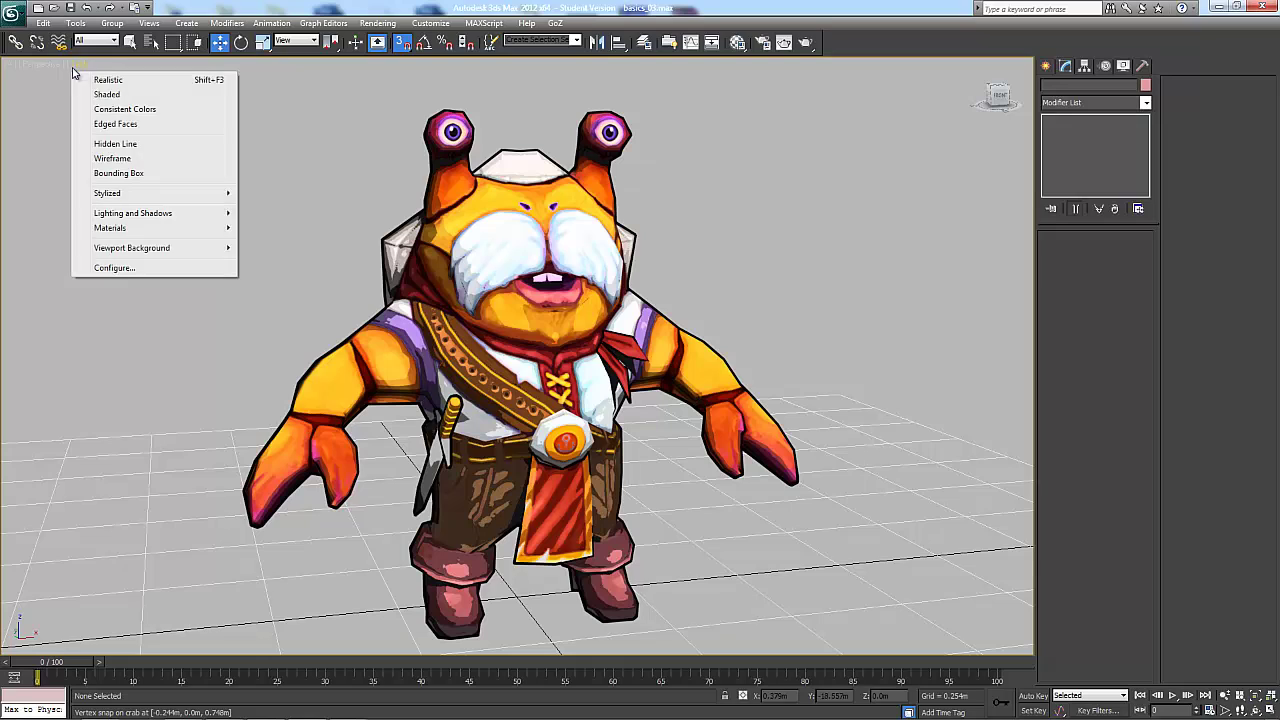
{"action": "left_click", "coordinate": [125, 108]}
{"action": "mouse_move", "coordinate": [343, 193]}
{"action": "middle_mouse_down", "text": "alt"}
{"action": "mouse_move", "coordinate": [358, 220]}
{"action": "mouse_move", "coordinate": [331, 223]}
{"action": "mouse_move", "coordinate": [340, 205]}
{"action": "middle_mouse_up", "text": "alt"}
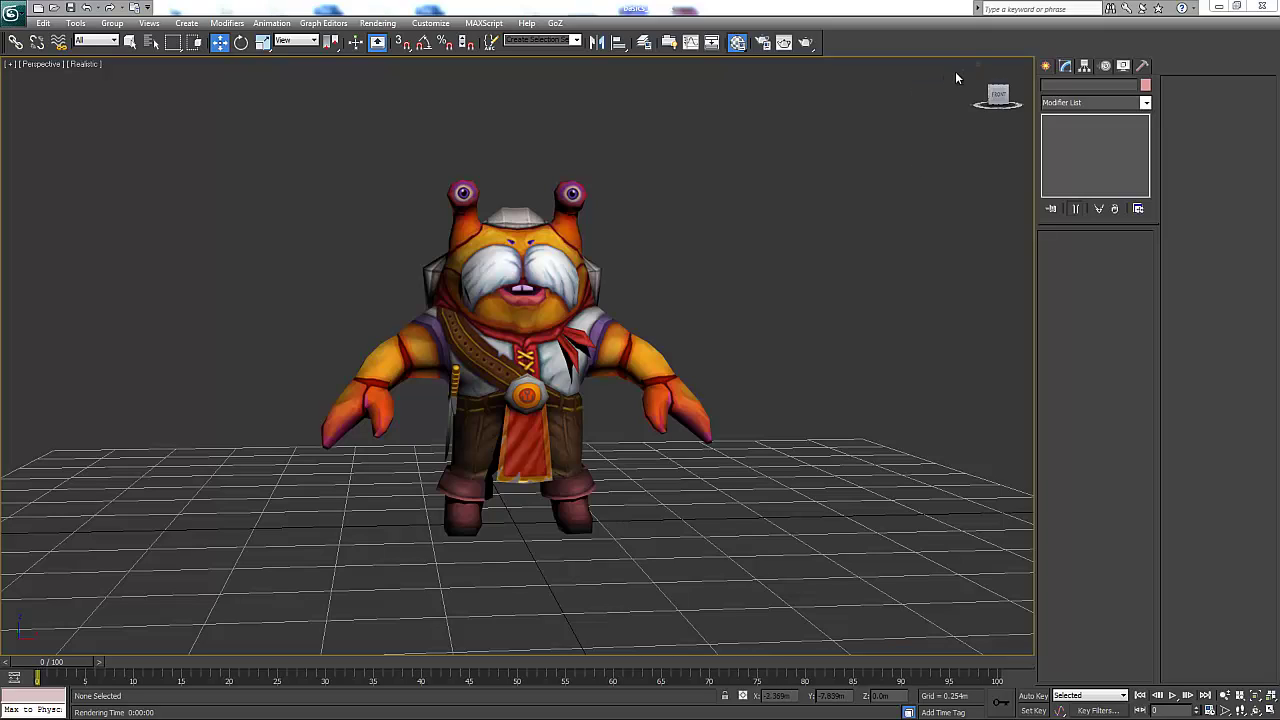
Step: Align the view to the crab's front with the ViewCube, then show the four-viewport layout and return to the maximized Perspective view
{"action": "left_click", "coordinate": [1000, 99]}
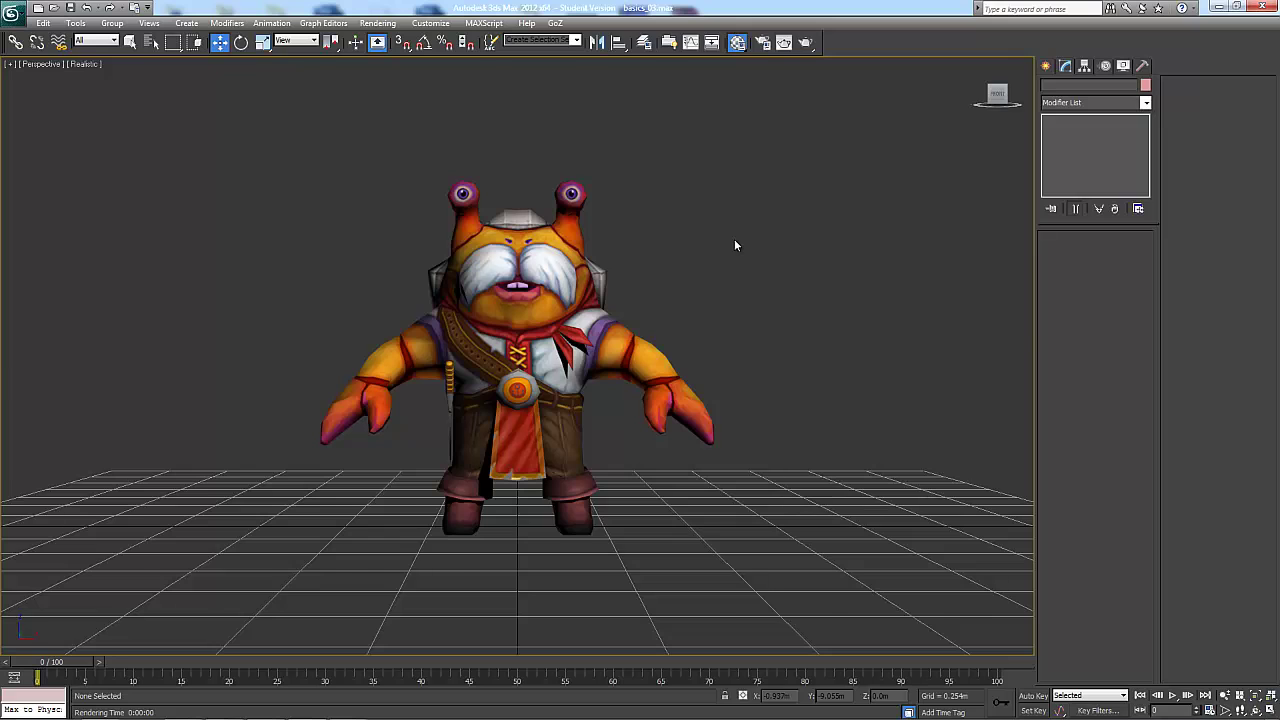
{"action": "key", "text": "alt+w"}
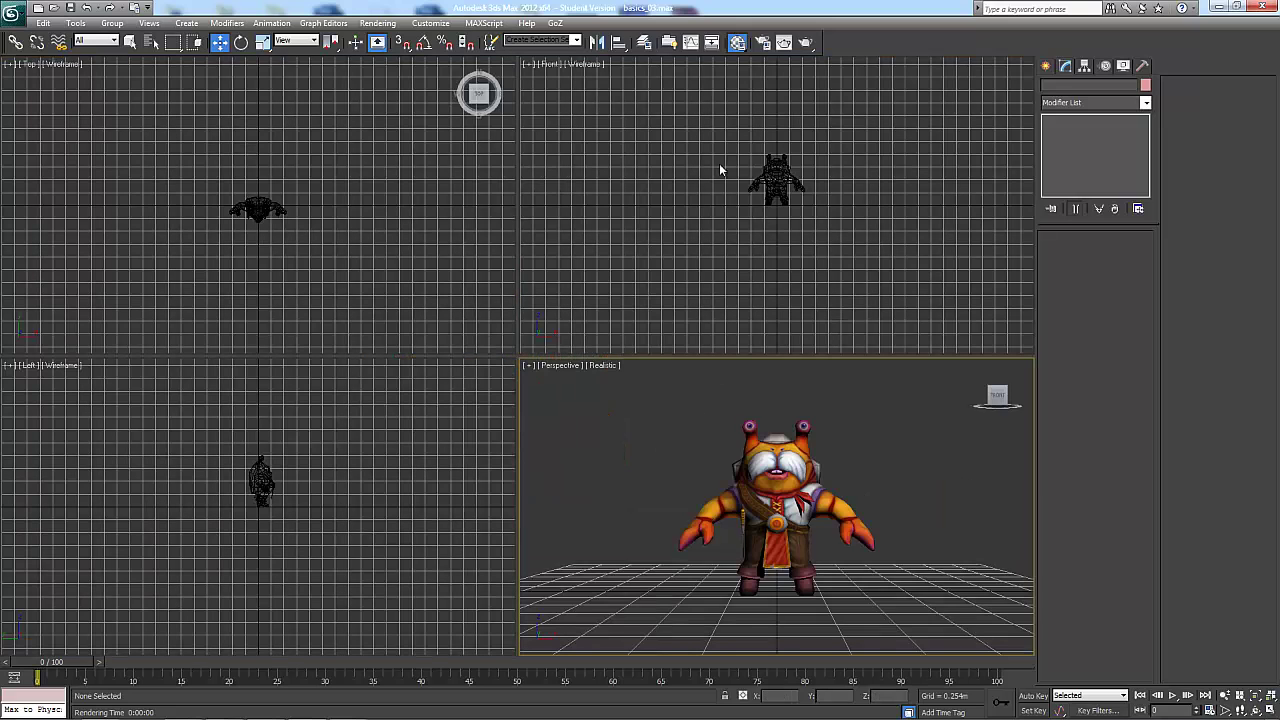
{"action": "key", "text": "alt+w"}
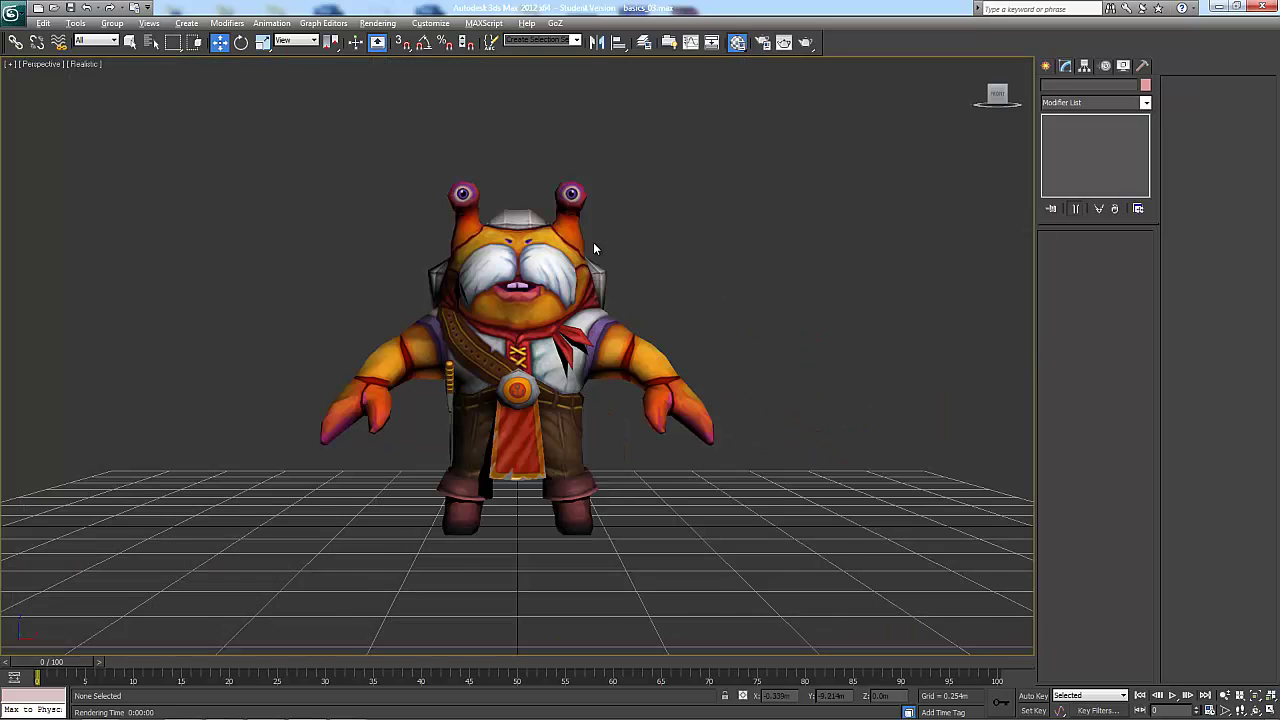
Step: Maximize the Front viewport and change its display from wireframe to Realistic shading, leaving the crab deselected
{"action": "key", "text": "alt+w"}
{"action": "left_click", "coordinate": [731, 183]}
{"action": "key", "text": "alt+w"}
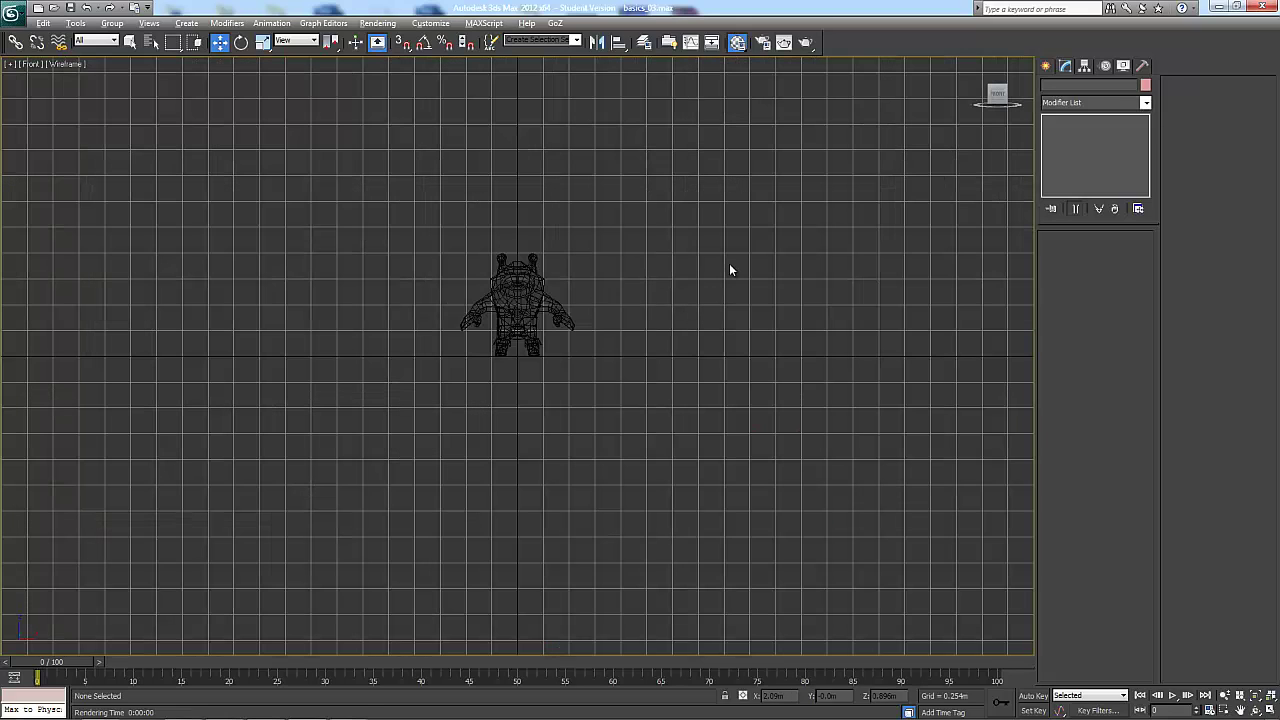
{"action": "key", "text": "F3"}
{"action": "left_click_drag", "start_coordinate": [643, 229], "coordinate": [421, 466]}
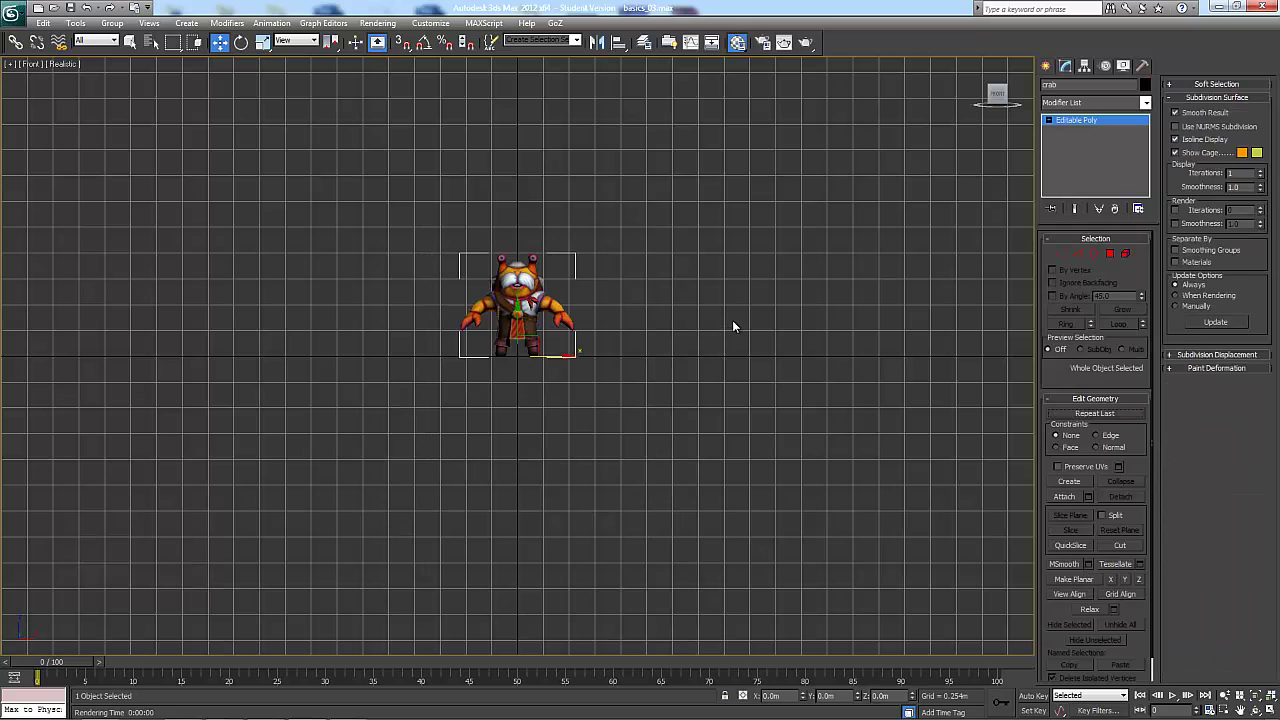
{"action": "left_click", "coordinate": [732, 367]}
{"action": "scroll", "coordinate": [732, 367], "scroll_direction": "up", "scroll_amount": 6}
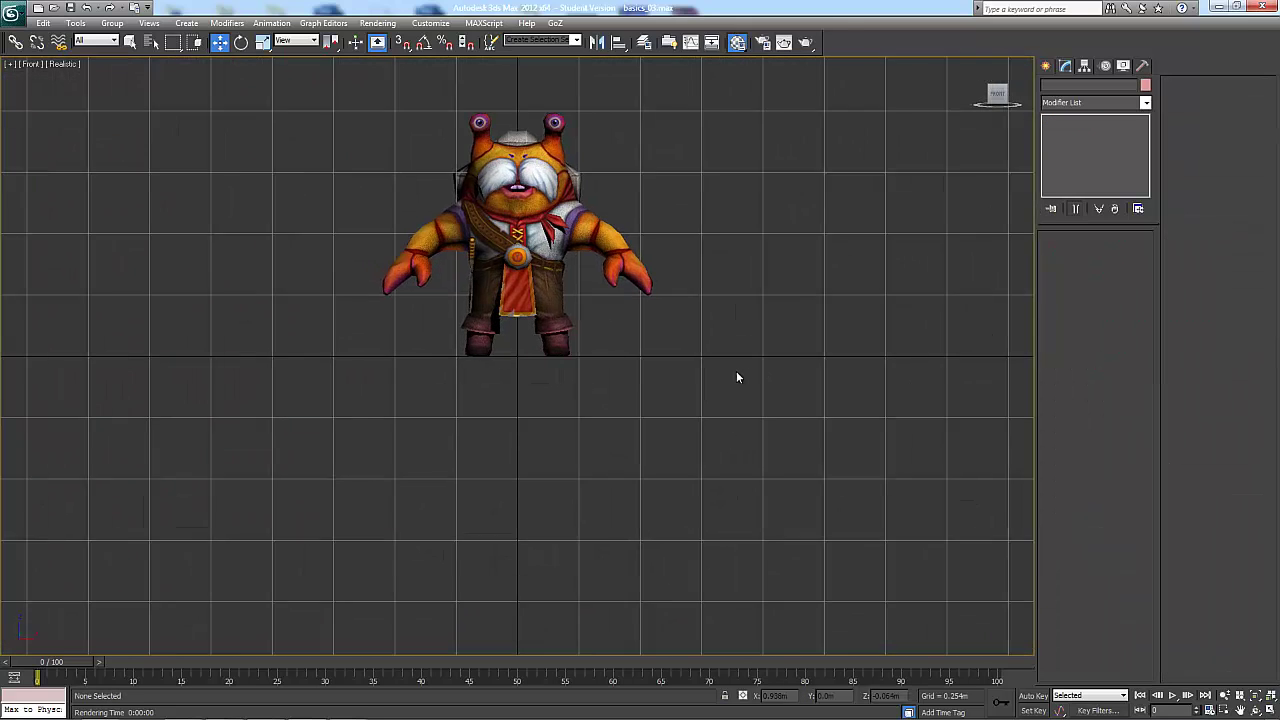
Step: Orbit out of the Front view into an orthographic view and return to the Front view
{"action": "middle_click_drag", "start_coordinate": [736, 371], "coordinate": [747, 430], "text": "alt"}
{"action": "key", "text": "f"}
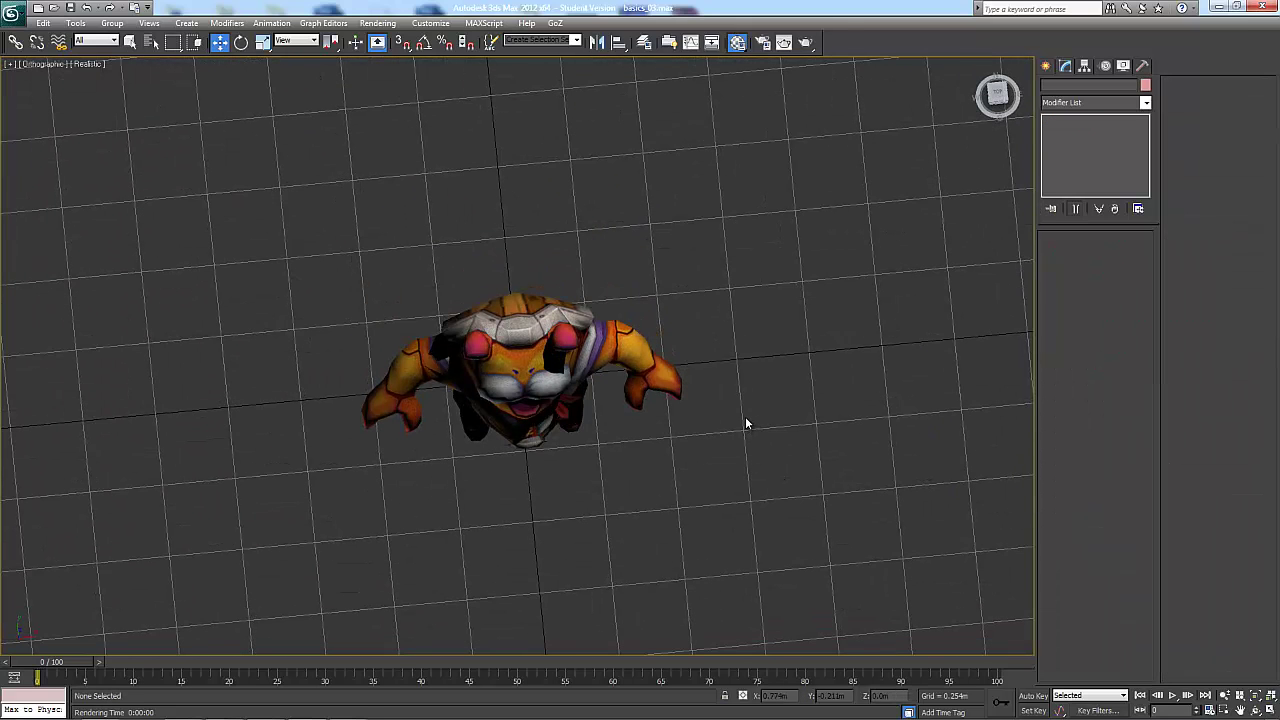
{"action": "scroll", "coordinate": [648, 394], "scroll_direction": "up", "scroll_amount": 4}
{"action": "scroll", "coordinate": [706, 400], "scroll_direction": "up", "scroll_amount": 4}
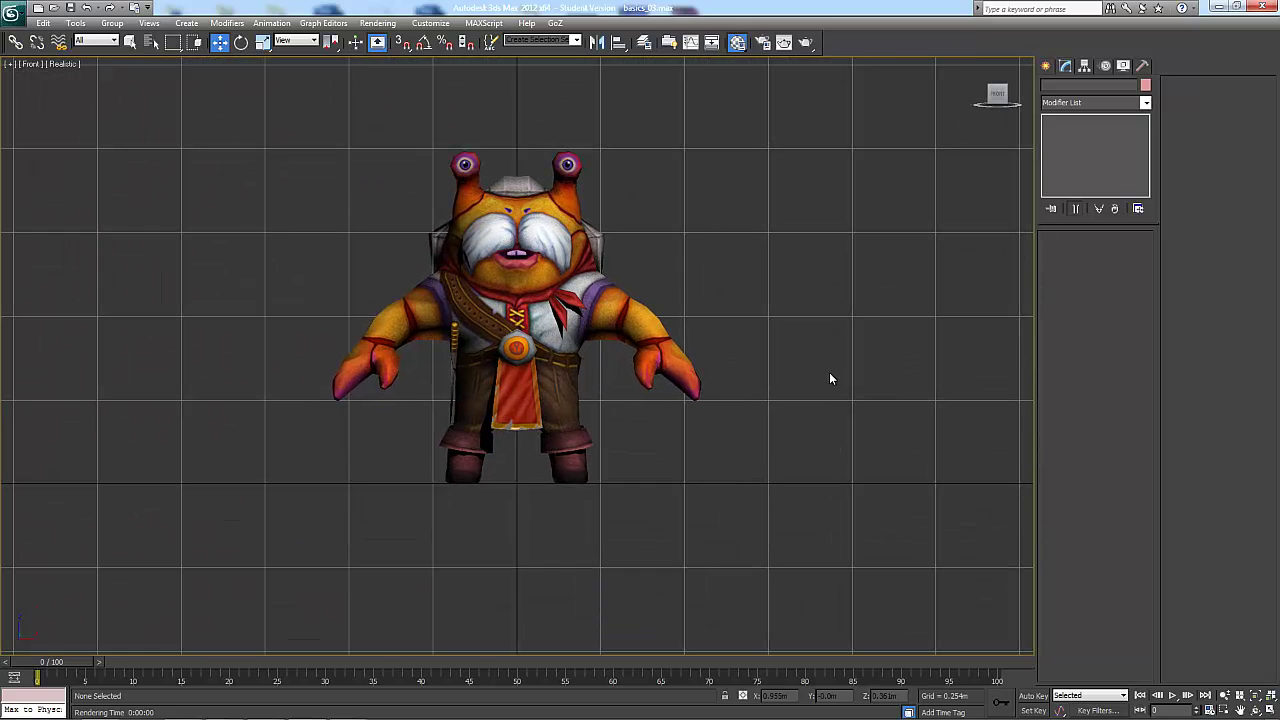
Step: Turn on the Snaps Toggle and look at the crab in the Top view before returning to Perspective
{"action": "key", "text": "s"}
{"action": "key", "text": "t"}
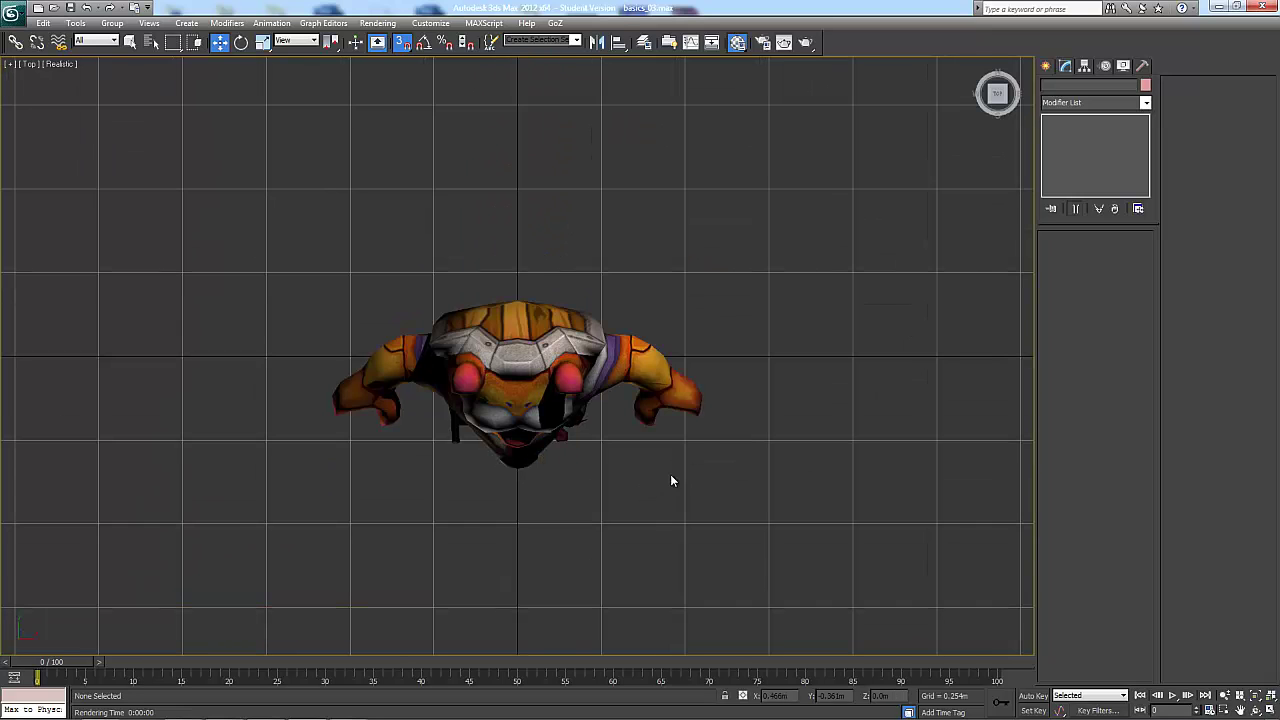
{"action": "key", "text": "p"}
{"action": "middle_click_drag", "start_coordinate": [806, 345], "coordinate": [814, 196], "text": "alt"}
{"action": "middle_click_drag", "start_coordinate": [814, 196], "coordinate": [806, 410]}
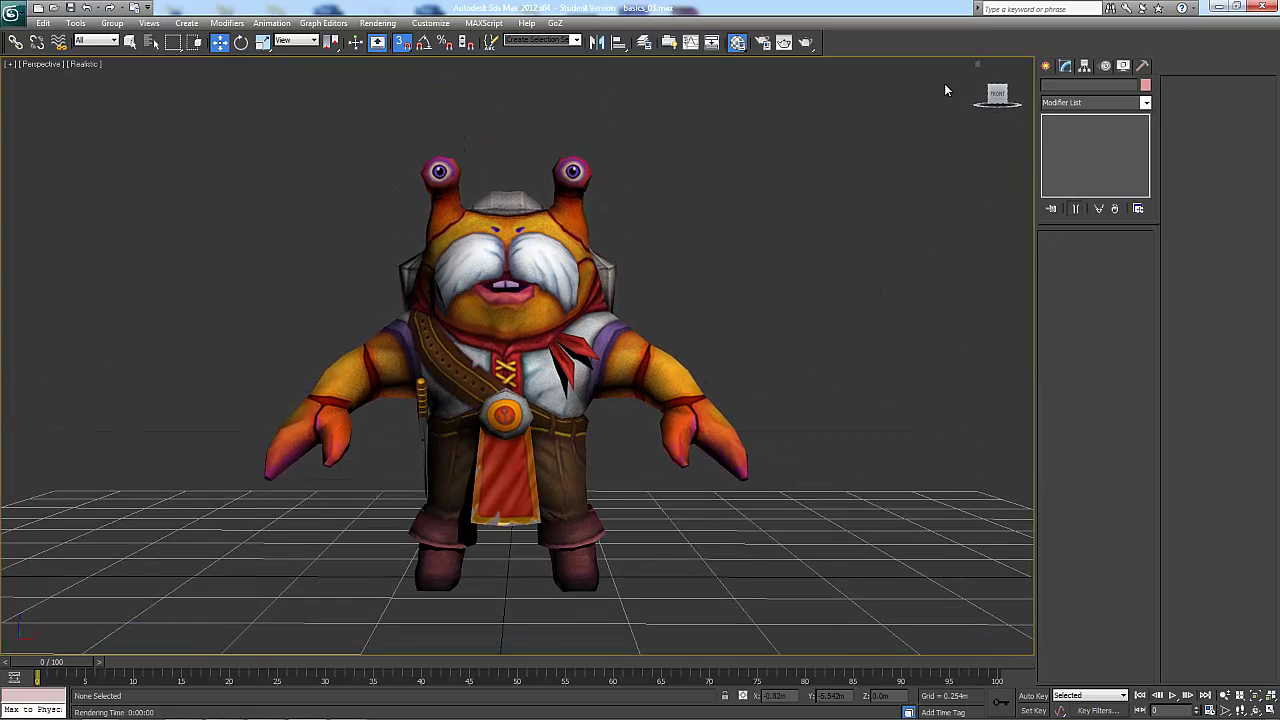
Step: Use the ViewCube to face the crab's front and turn the view around its sides one face at a time
{"action": "left_click", "coordinate": [1000, 95]}
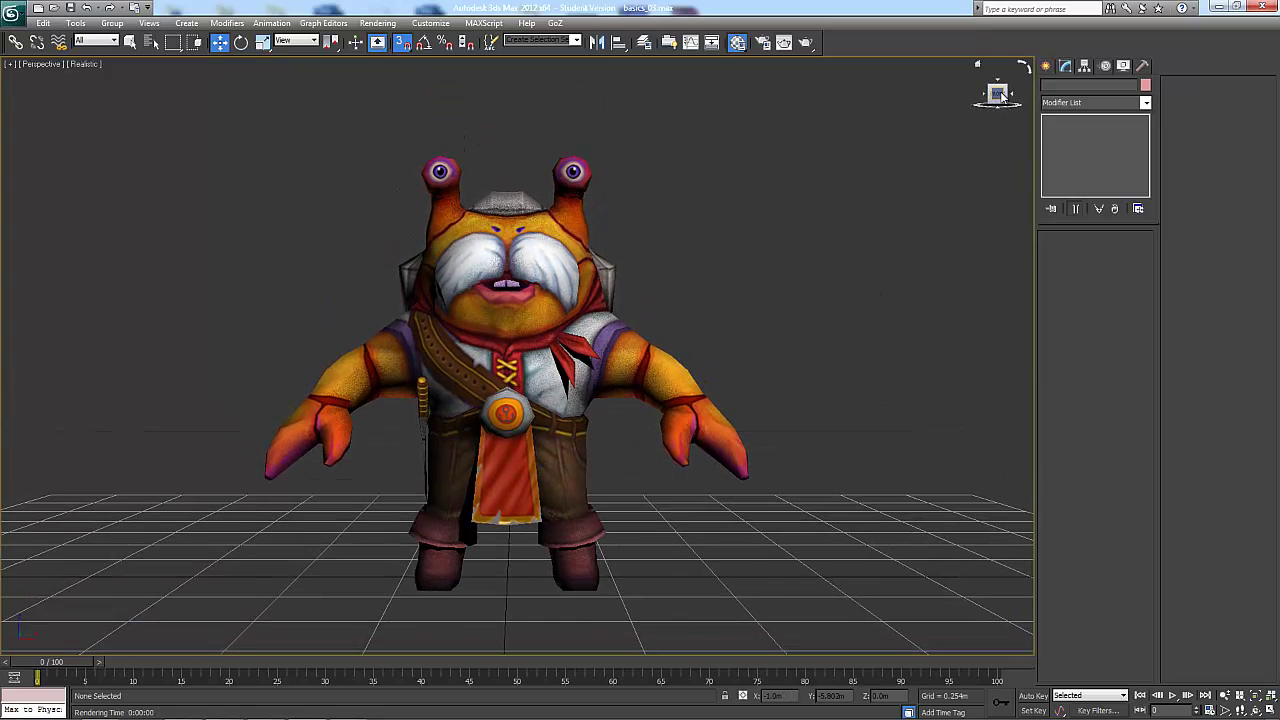
{"action": "left_click", "coordinate": [1014, 96]}
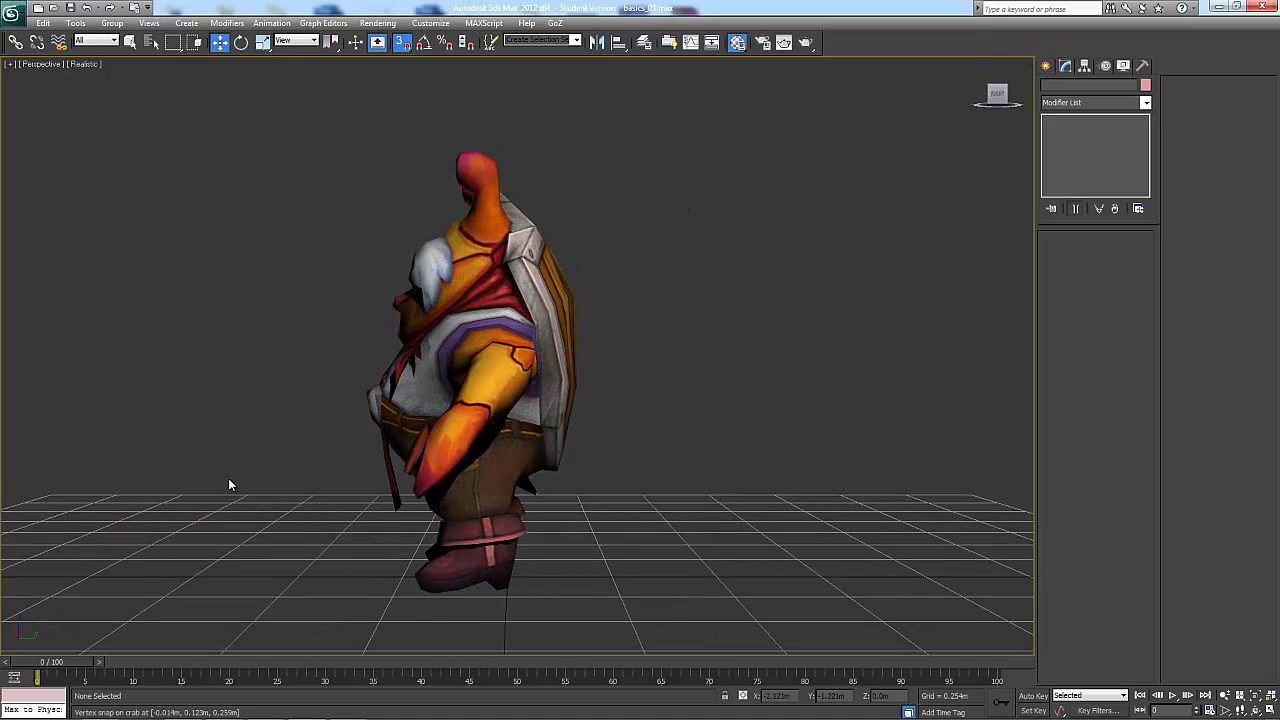
{"action": "left_click", "coordinate": [1014, 96]}
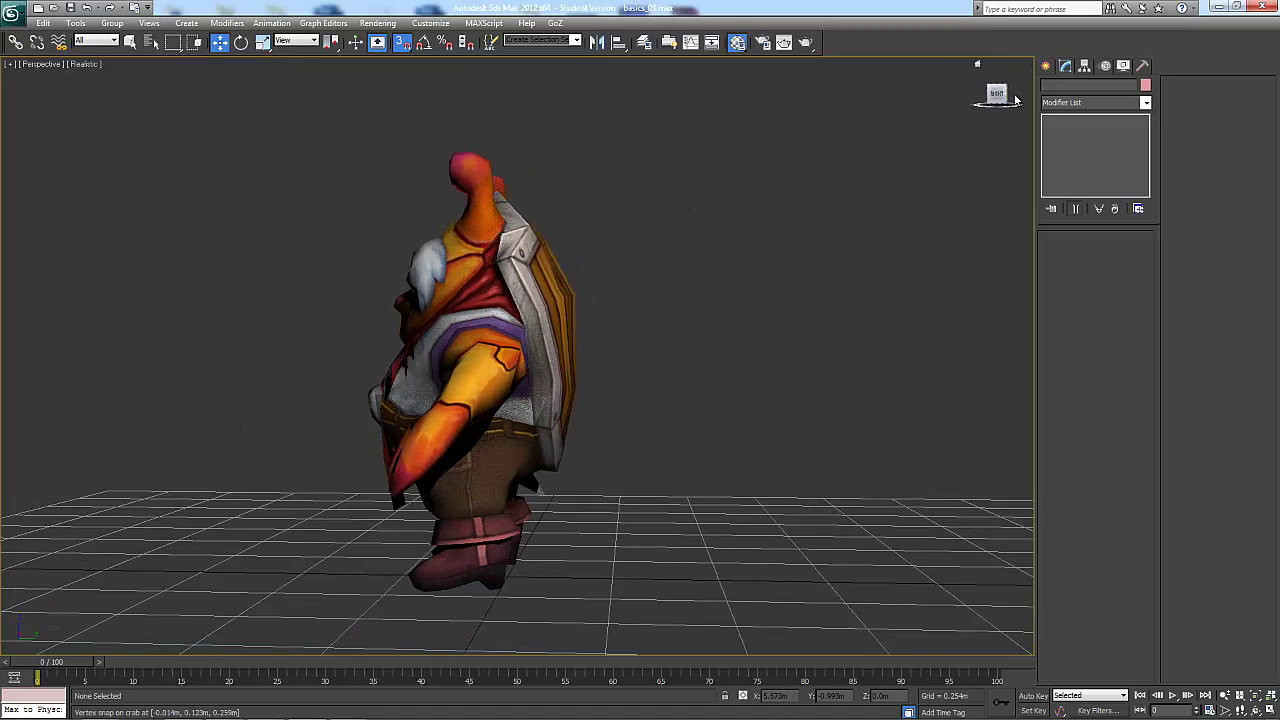
{"action": "left_click", "coordinate": [1014, 96]}
{"action": "left_click", "coordinate": [1014, 96]}
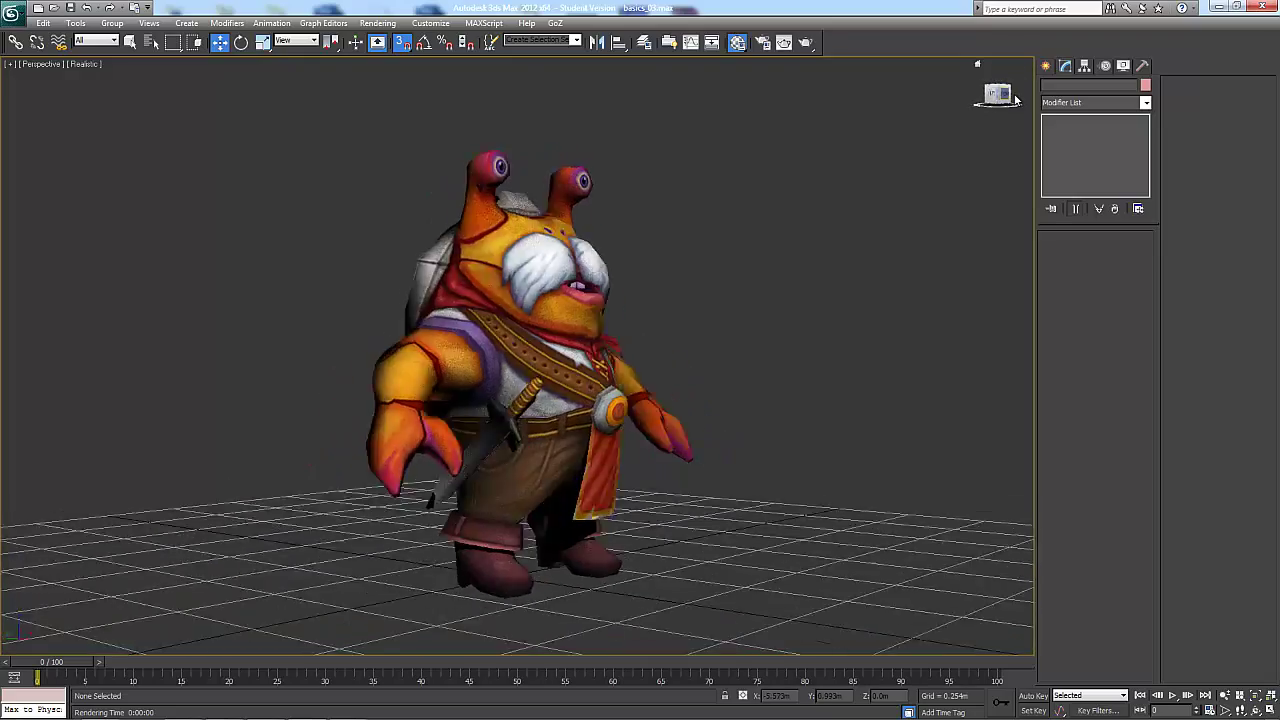
Step: View the crab from underneath with the ViewCube, then orbit freely to a raised three-quarter view
{"action": "left_click", "coordinate": [1001, 86]}
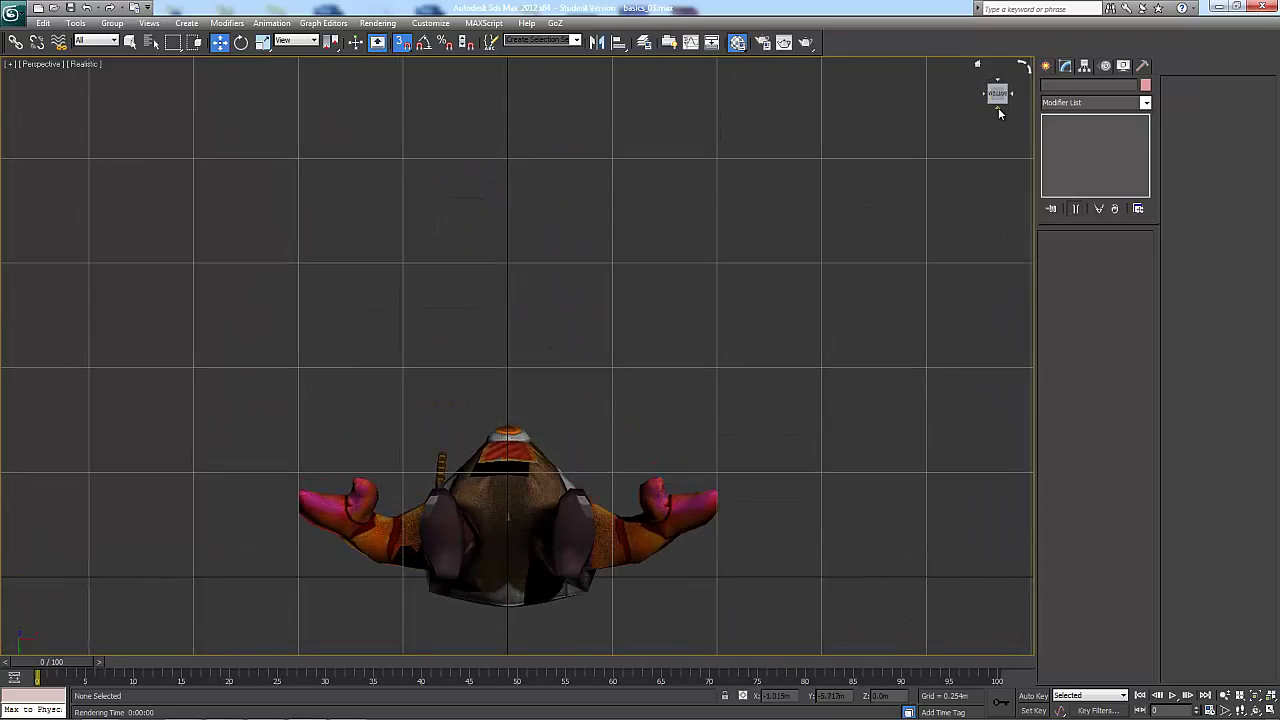
{"action": "left_click", "coordinate": [1003, 89]}
{"action": "left_click_drag", "start_coordinate": [1003, 90], "coordinate": [1081, 212]}
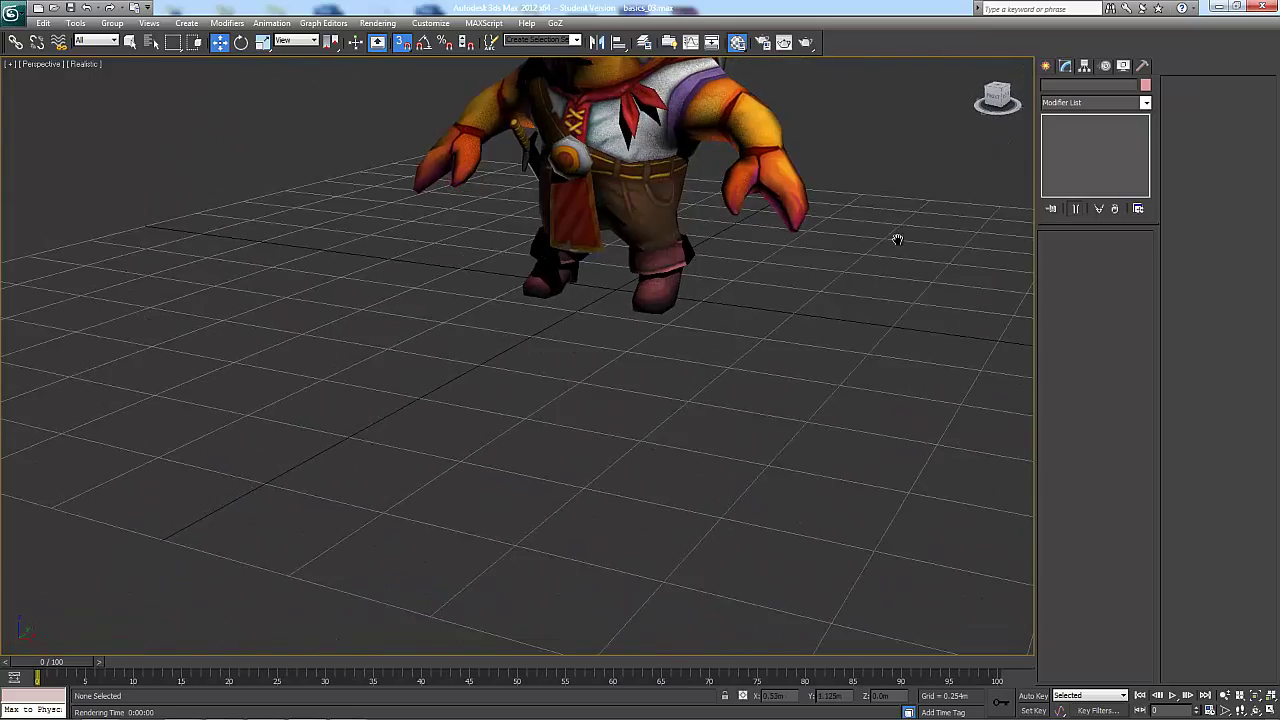
{"action": "middle_click_drag", "start_coordinate": [897, 238], "coordinate": [865, 432]}
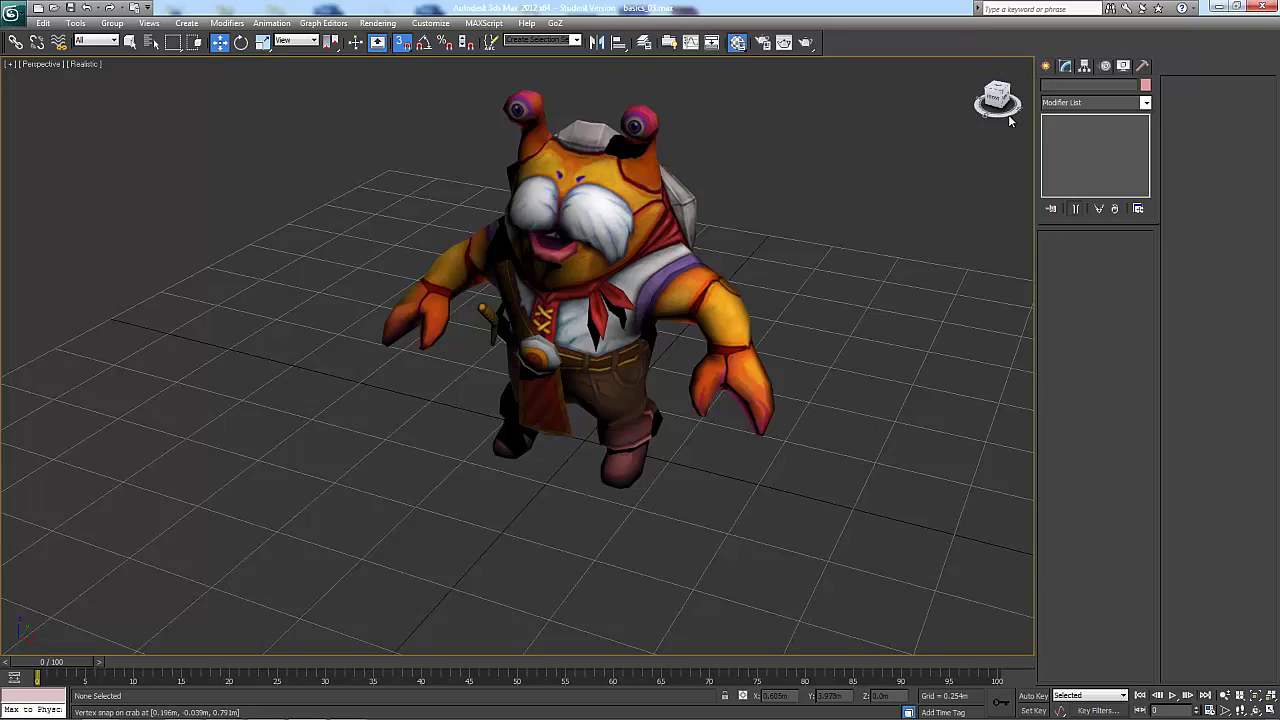
{"action": "mouse_move", "coordinate": [1009, 119]}
{"action": "left_mouse_down"}
{"action": "mouse_move", "coordinate": [1031, 112]}
{"action": "mouse_move", "coordinate": [31, 63]}
{"action": "mouse_move", "coordinate": [29, 602]}
{"action": "mouse_move", "coordinate": [990, 108]}
{"action": "mouse_move", "coordinate": [961, 105]}
{"action": "mouse_move", "coordinate": [21, 590]}
{"action": "mouse_move", "coordinate": [957, 111]}
{"action": "mouse_move", "coordinate": [7, 648]}
{"action": "mouse_move", "coordinate": [994, 104]}
{"action": "left_mouse_up"}
{"action": "middle_click_drag", "start_coordinate": [843, 224], "coordinate": [977, 132], "text": "alt"}
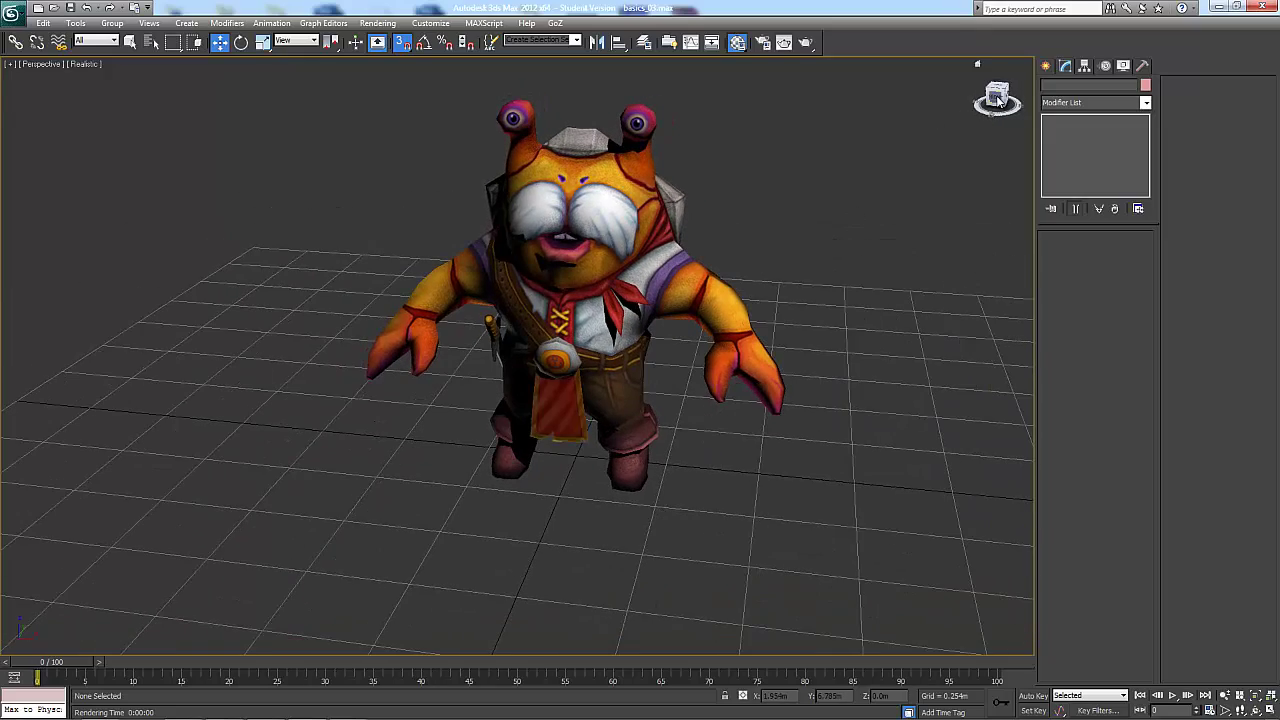
Step: Return to the Front face with the ViewCube and roll the view around four times
{"action": "left_click", "coordinate": [998, 102]}
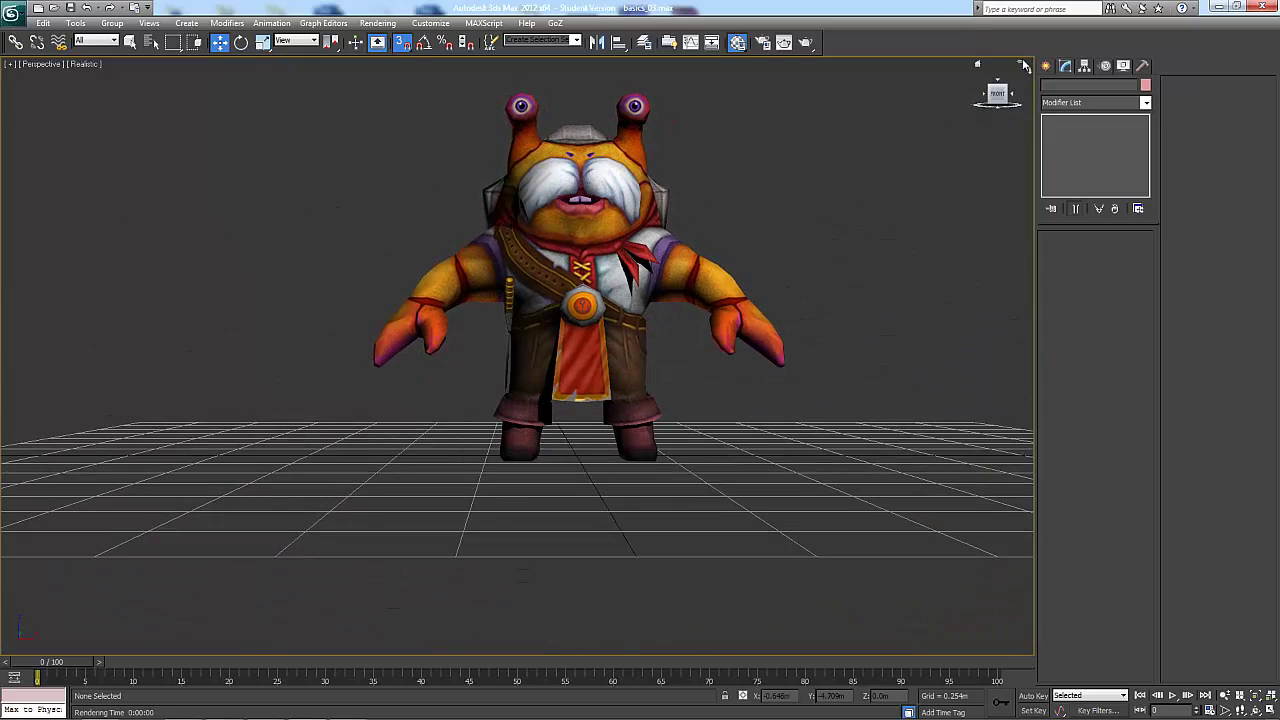
{"action": "left_click", "coordinate": [1023, 66]}
{"action": "left_click", "coordinate": [1023, 66]}
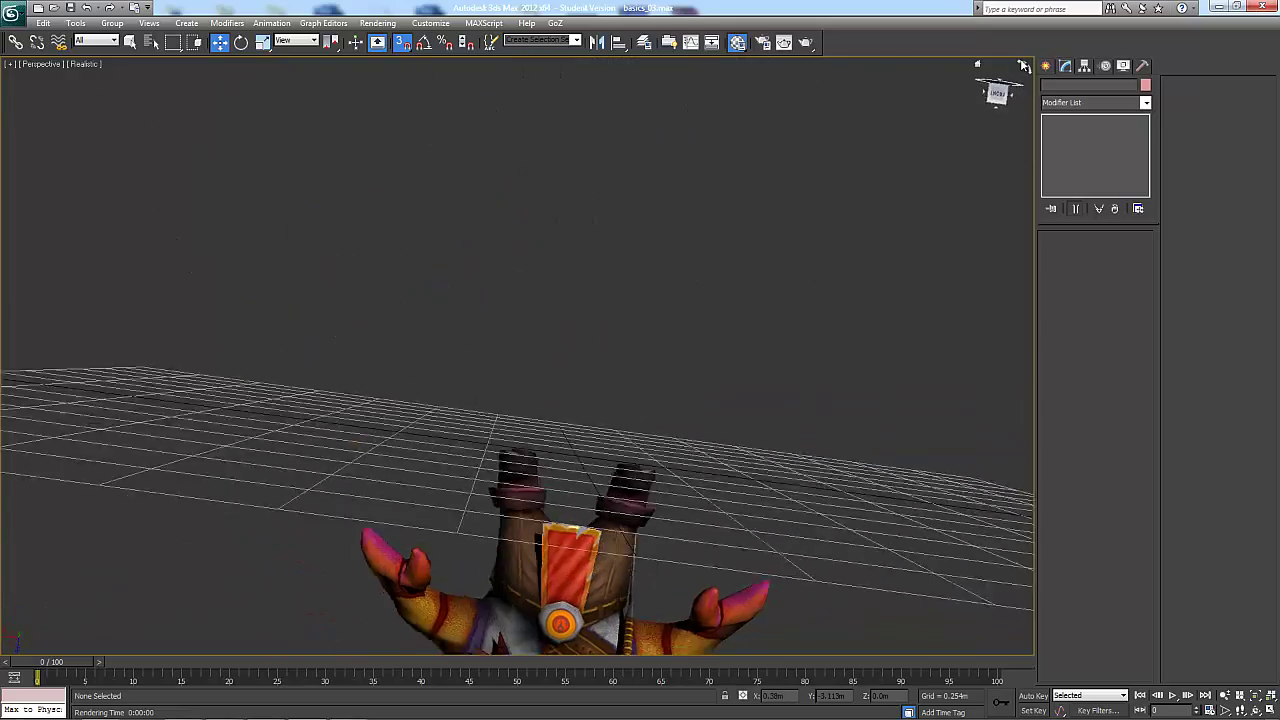
{"action": "left_click", "coordinate": [1023, 66]}
{"action": "left_click", "coordinate": [1023, 66]}
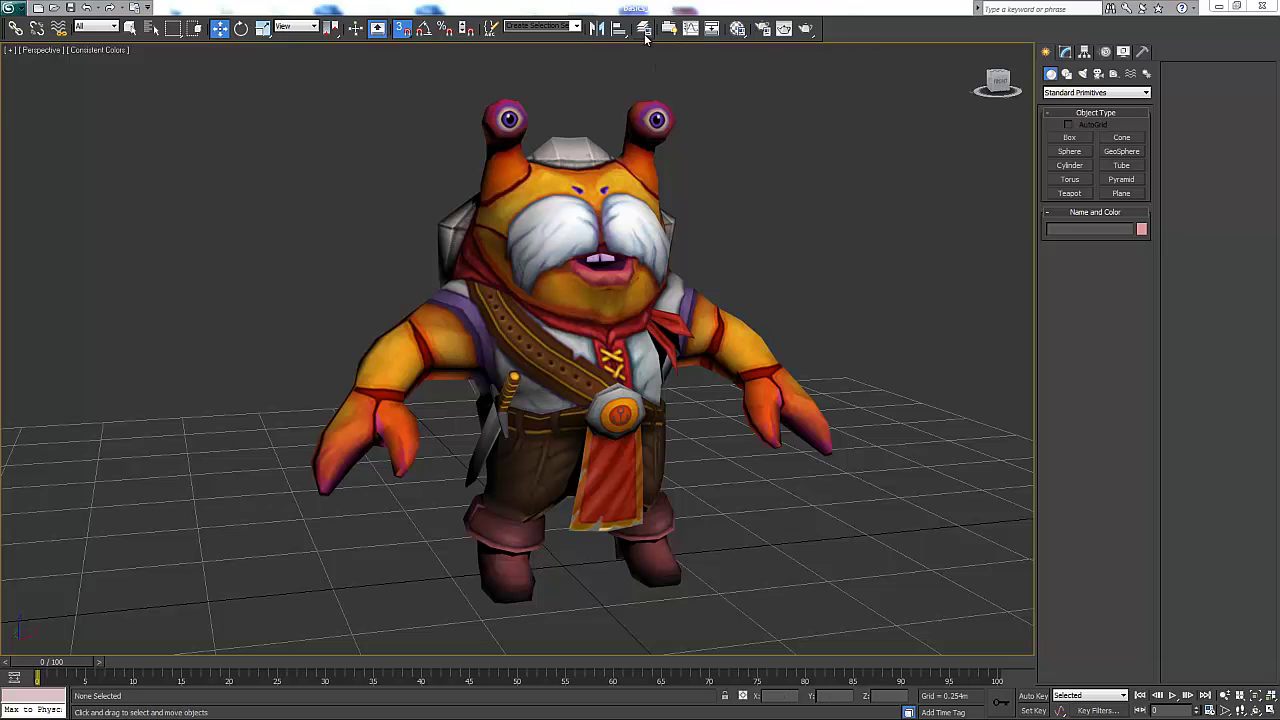
Step: Render the Perspective view of the crab character and close the rendered frame window
{"action": "middle_click_drag", "start_coordinate": [700, 106], "coordinate": [704, 108], "text": "alt"}
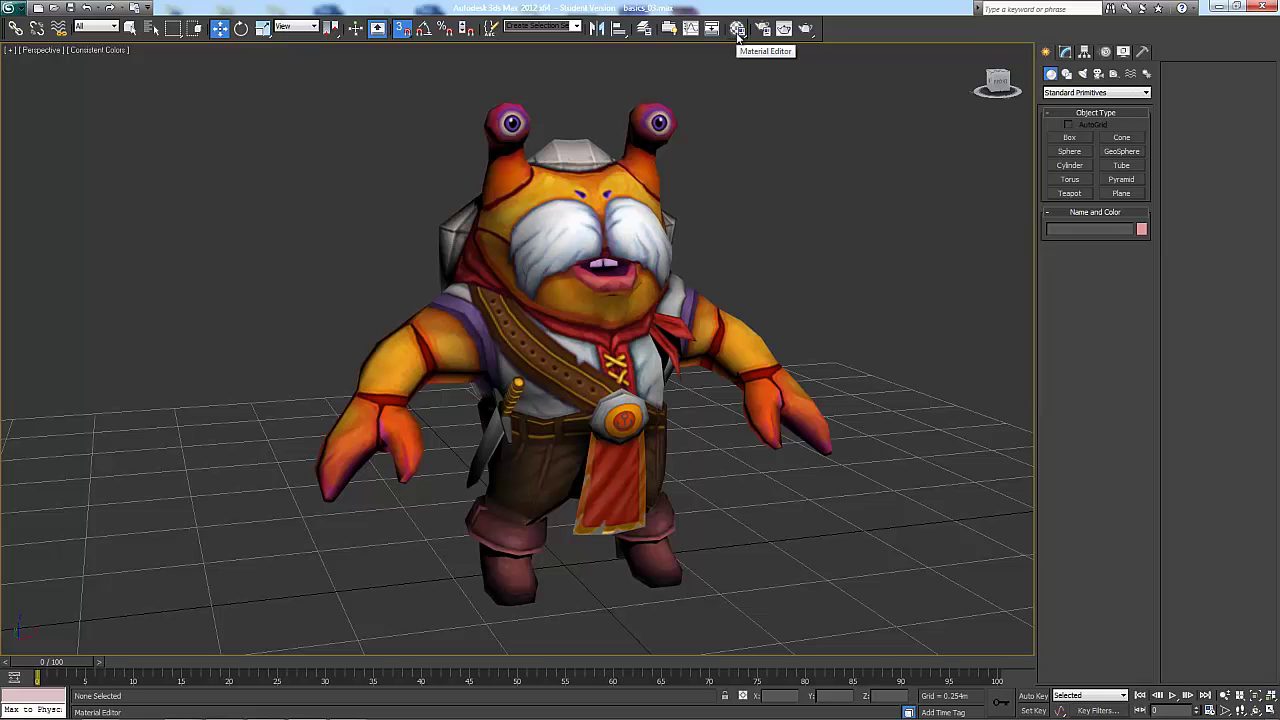
{"action": "left_click", "coordinate": [805, 30]}
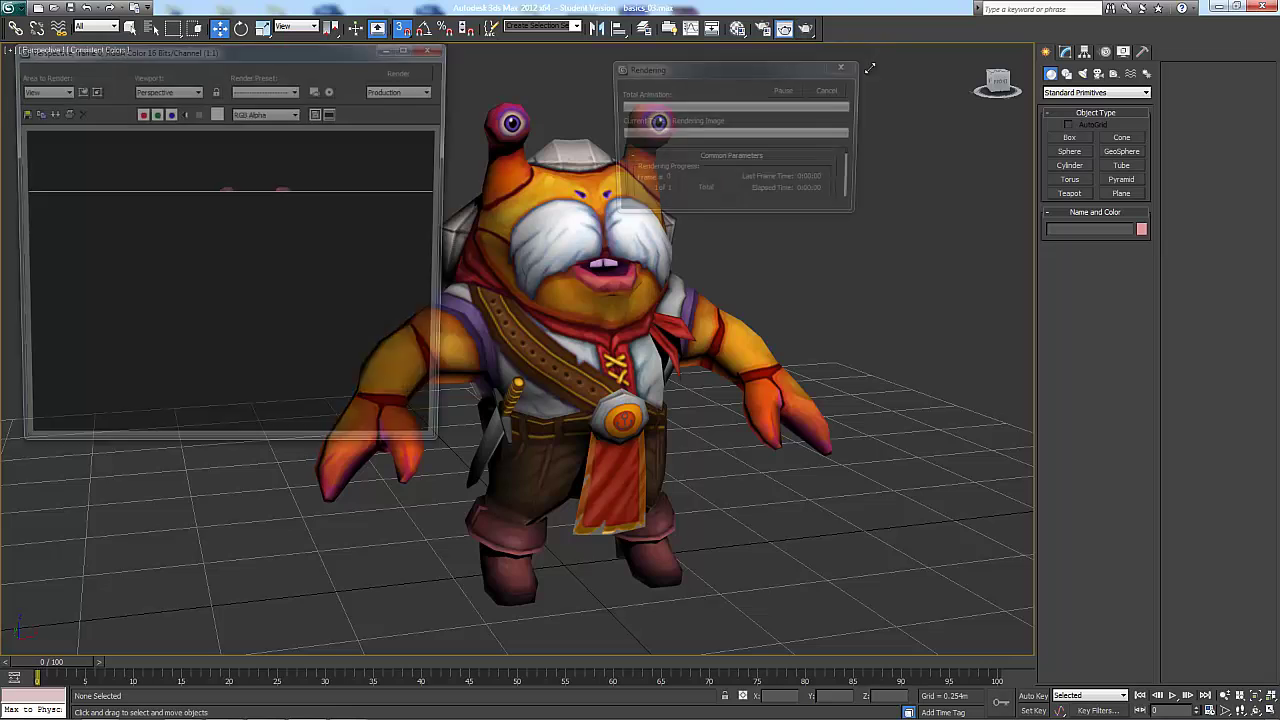
{"action": "left_click", "coordinate": [436, 47]}
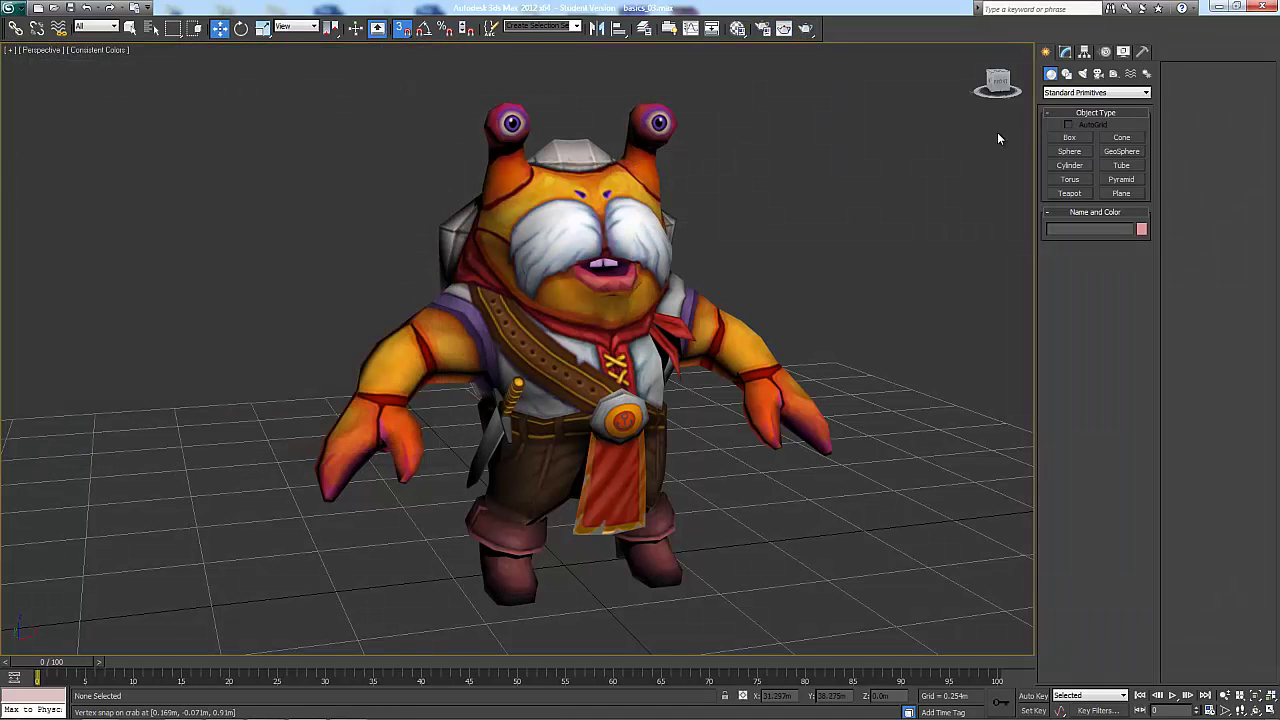